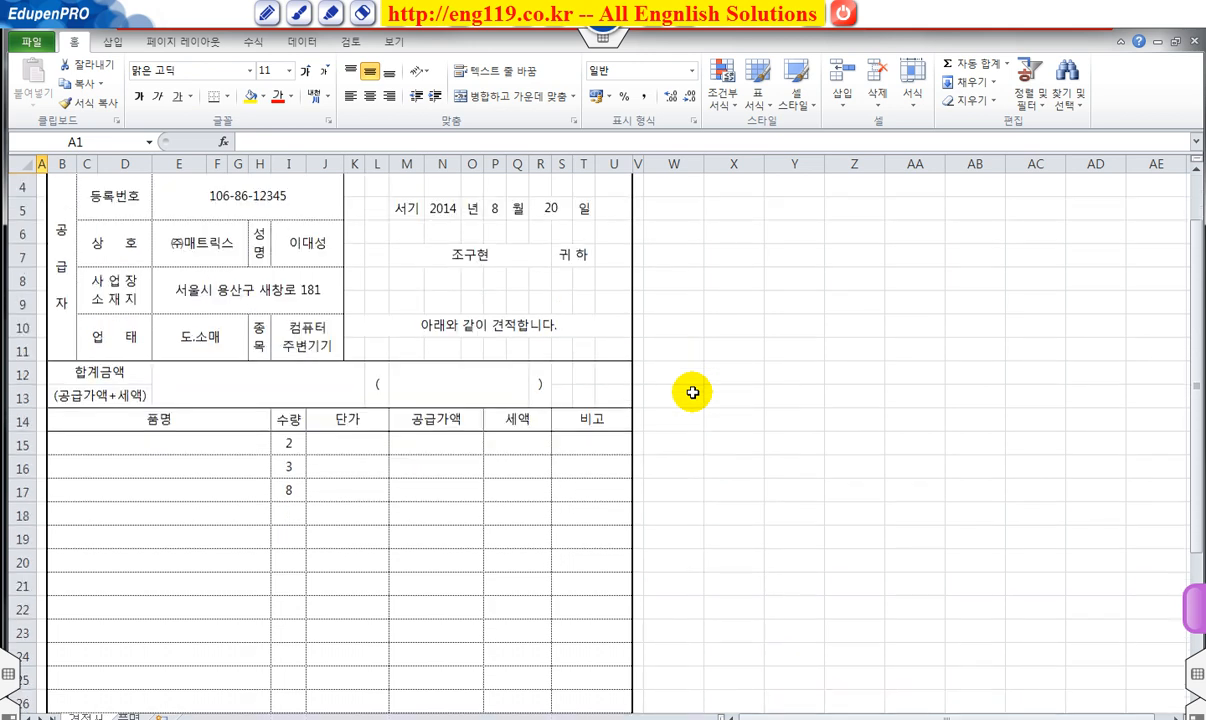
Compare the 품명 product list with the 견적서 item and unit price cells in rows 15–17.
{"action": "left_click", "coordinate": [128, 716]}
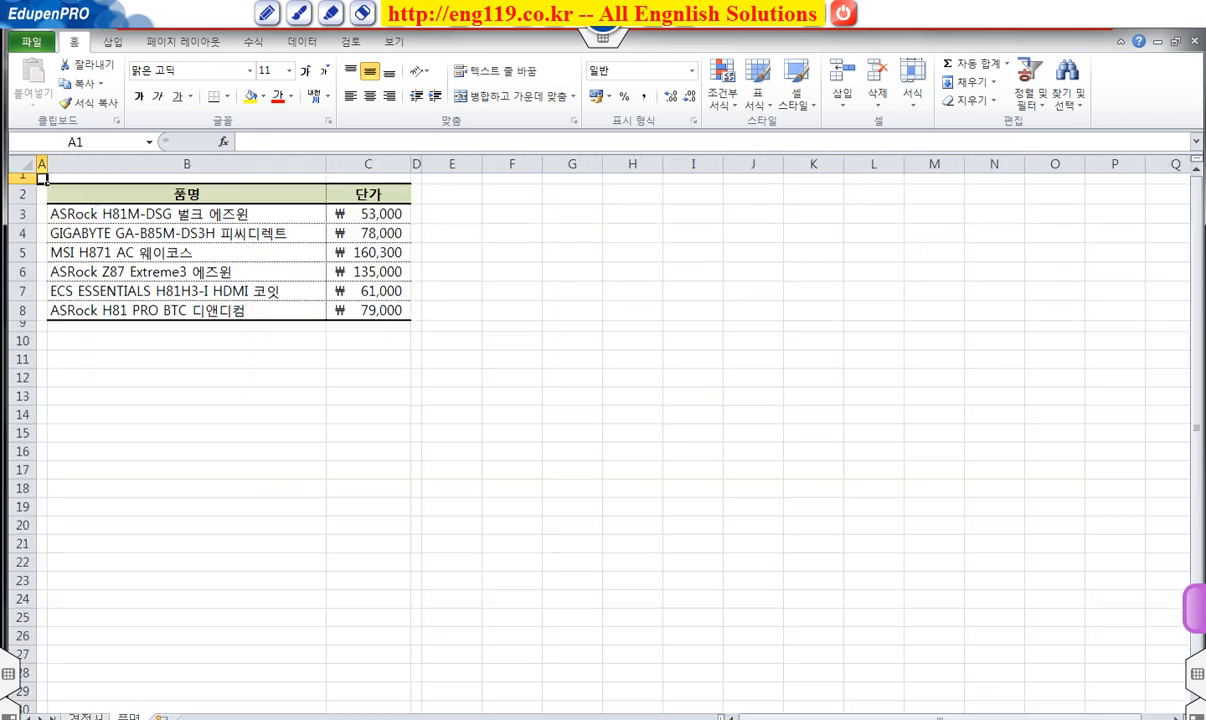
{"action": "left_click_drag", "start_coordinate": [118, 214], "coordinate": [215, 312]}
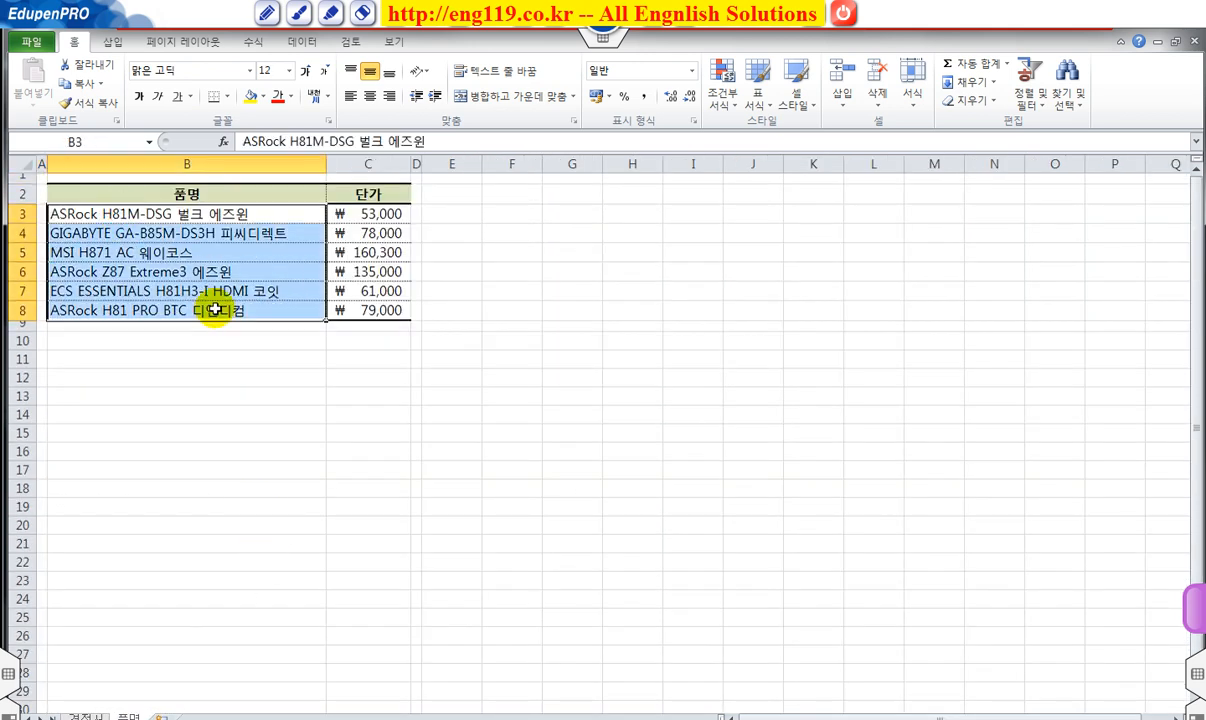
{"action": "left_click", "coordinate": [290, 359]}
{"action": "left_click", "coordinate": [88, 716]}
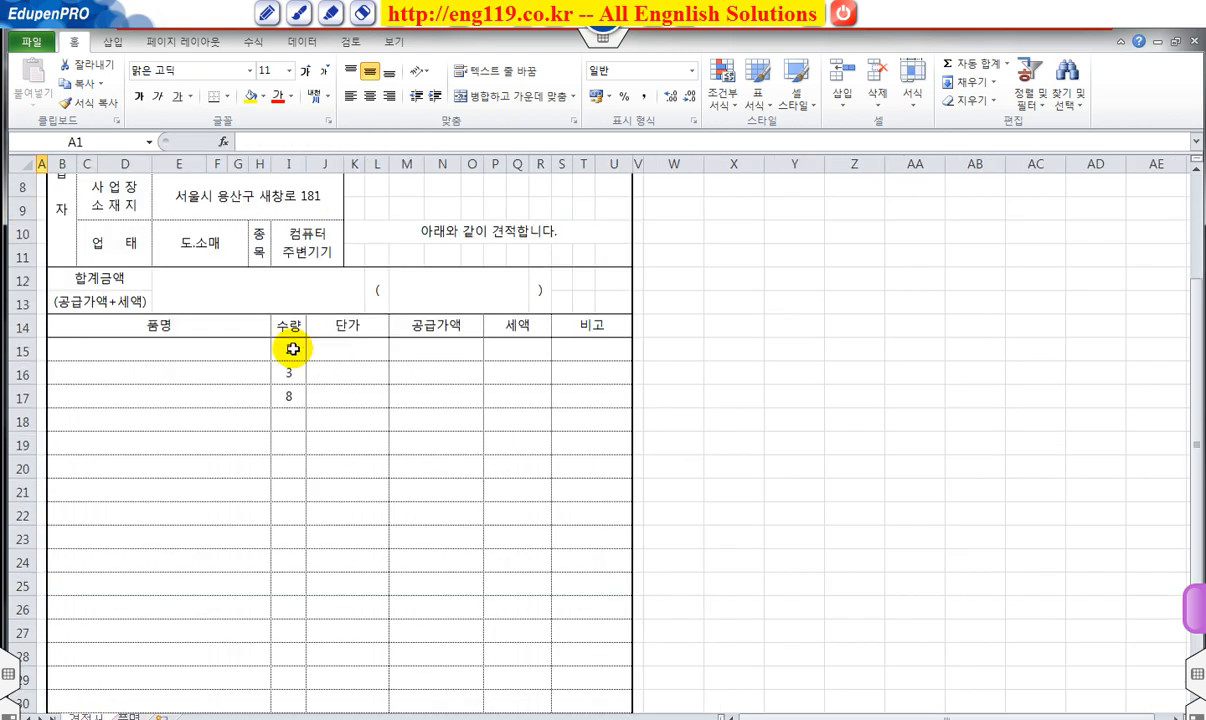
{"action": "left_click_drag", "start_coordinate": [218, 345], "coordinate": [242, 397]}
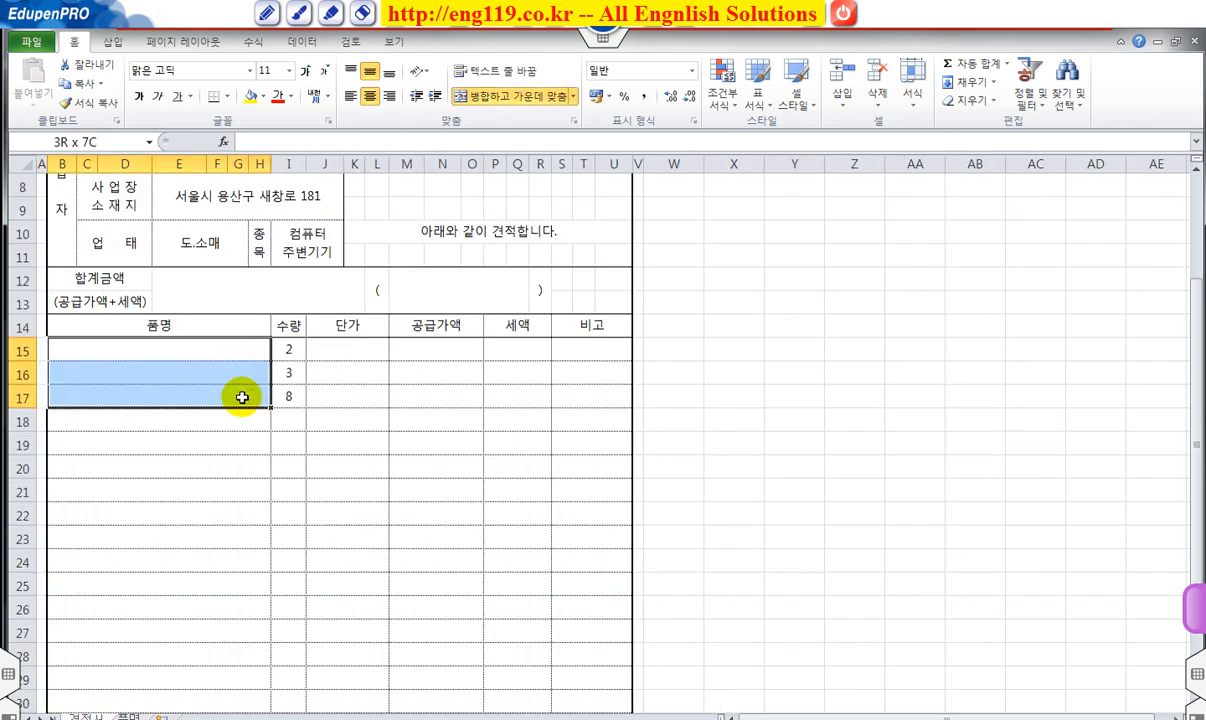
{"action": "left_click_drag", "start_coordinate": [358, 347], "coordinate": [358, 397]}
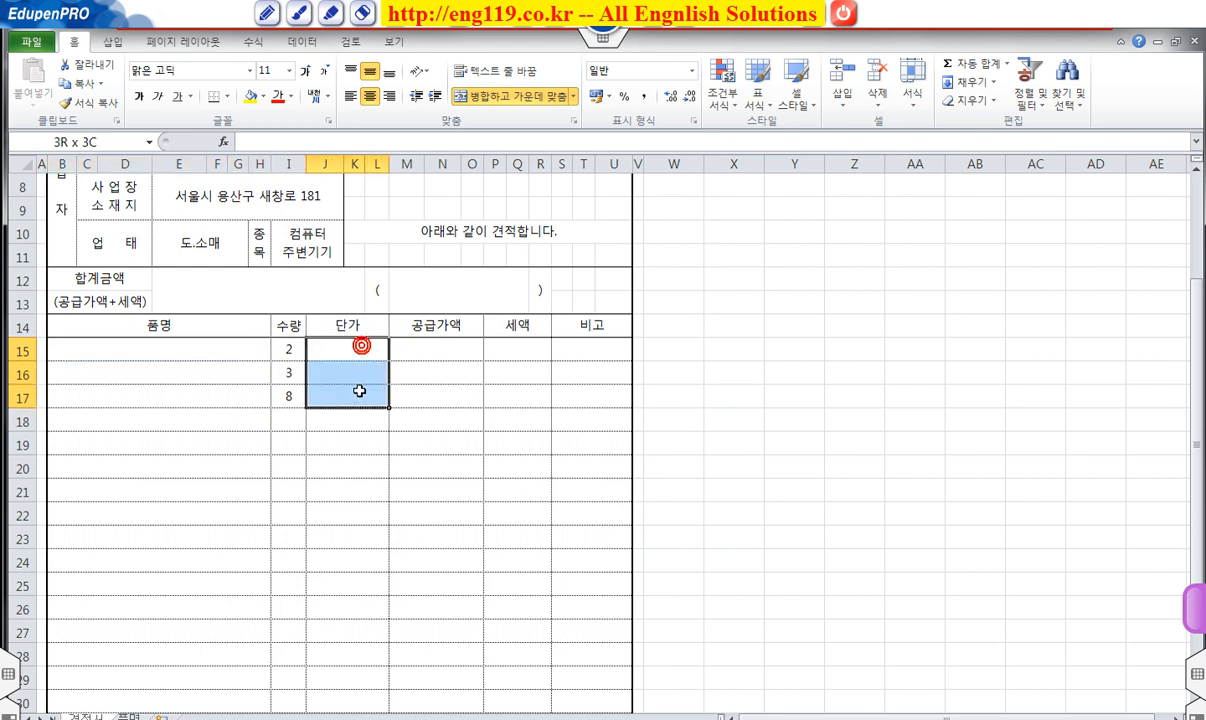
{"action": "left_click", "coordinate": [228, 349]}
{"action": "left_click", "coordinate": [128, 716]}
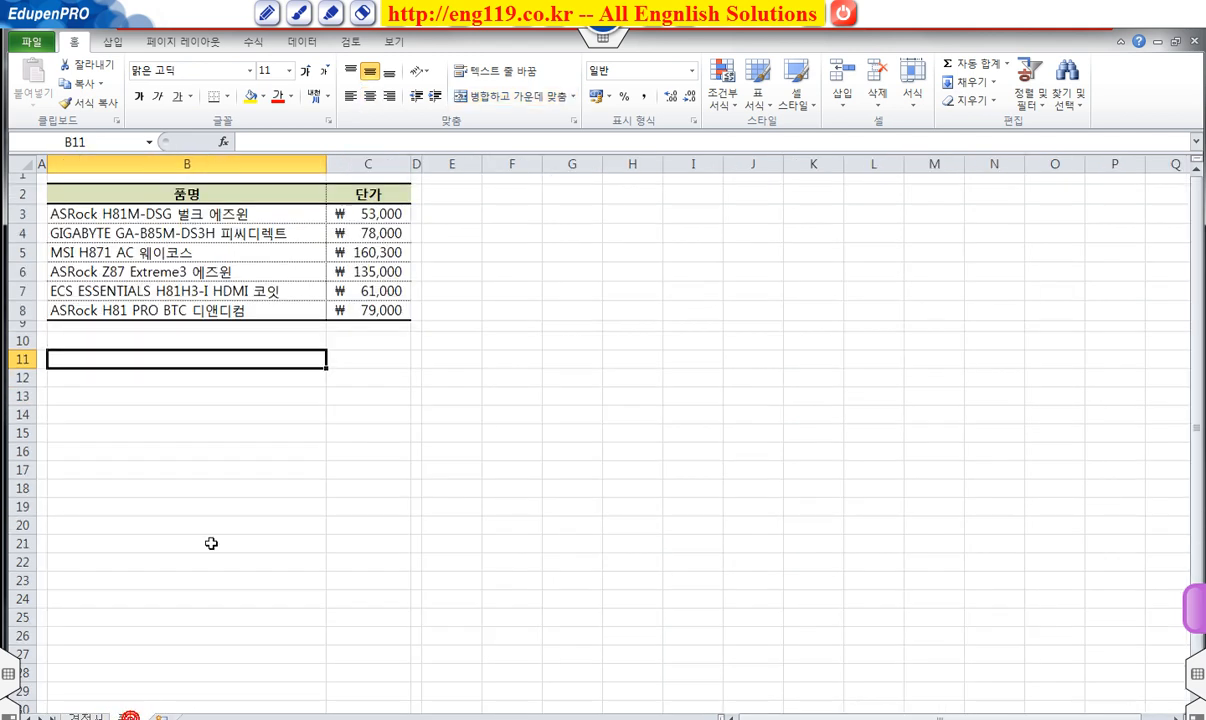
{"action": "left_click", "coordinate": [228, 216]}
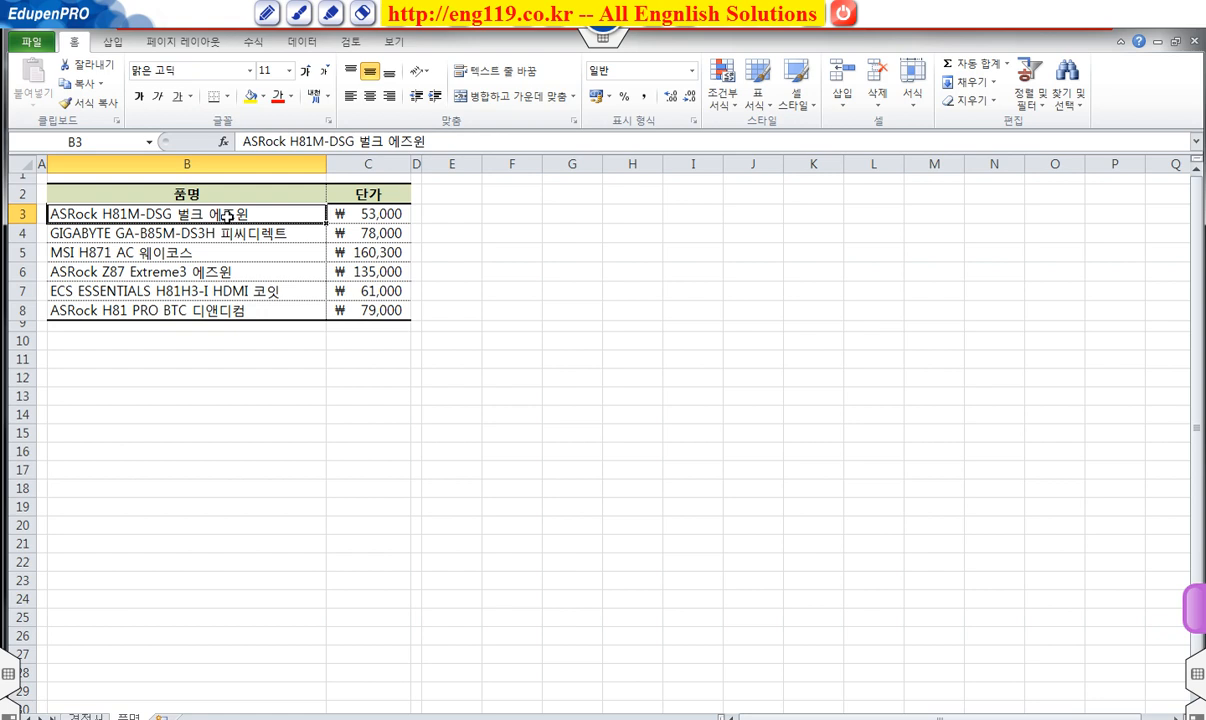
{"action": "left_click", "coordinate": [368, 218]}
{"action": "left_click", "coordinate": [88, 716]}
{"action": "left_click_drag", "start_coordinate": [330, 348], "coordinate": [362, 397]}
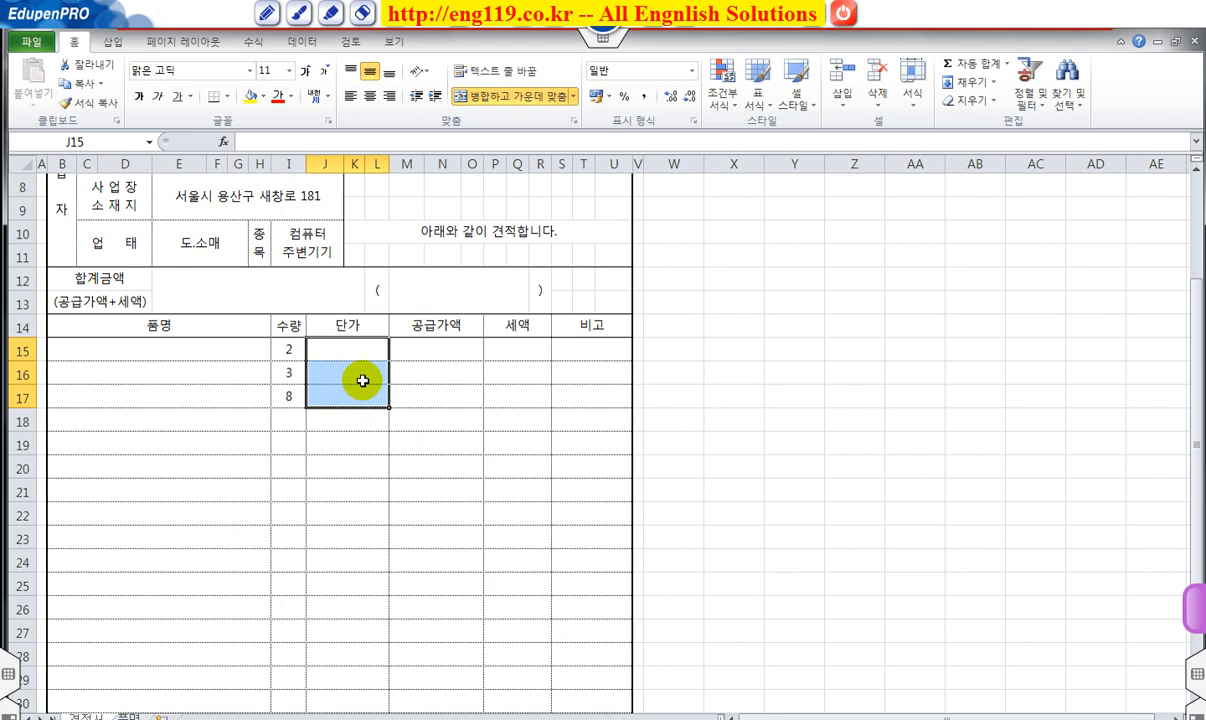
{"action": "left_click_drag", "start_coordinate": [443, 343], "coordinate": [444, 398]}
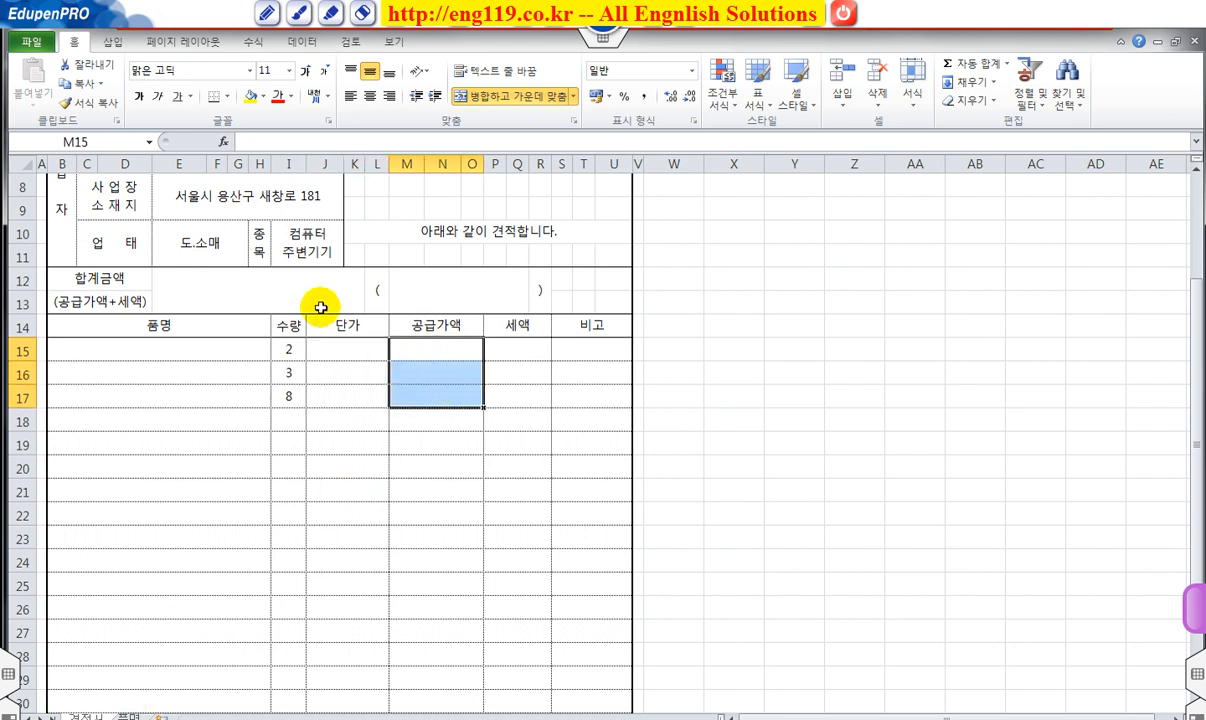
Review the quantity, supply amount, tax and 합계금액 total cells on the quotation sheet.
{"action": "left_click", "coordinate": [288, 348]}
{"action": "left_click", "coordinate": [336, 350]}
{"action": "left_click", "coordinate": [418, 348]}
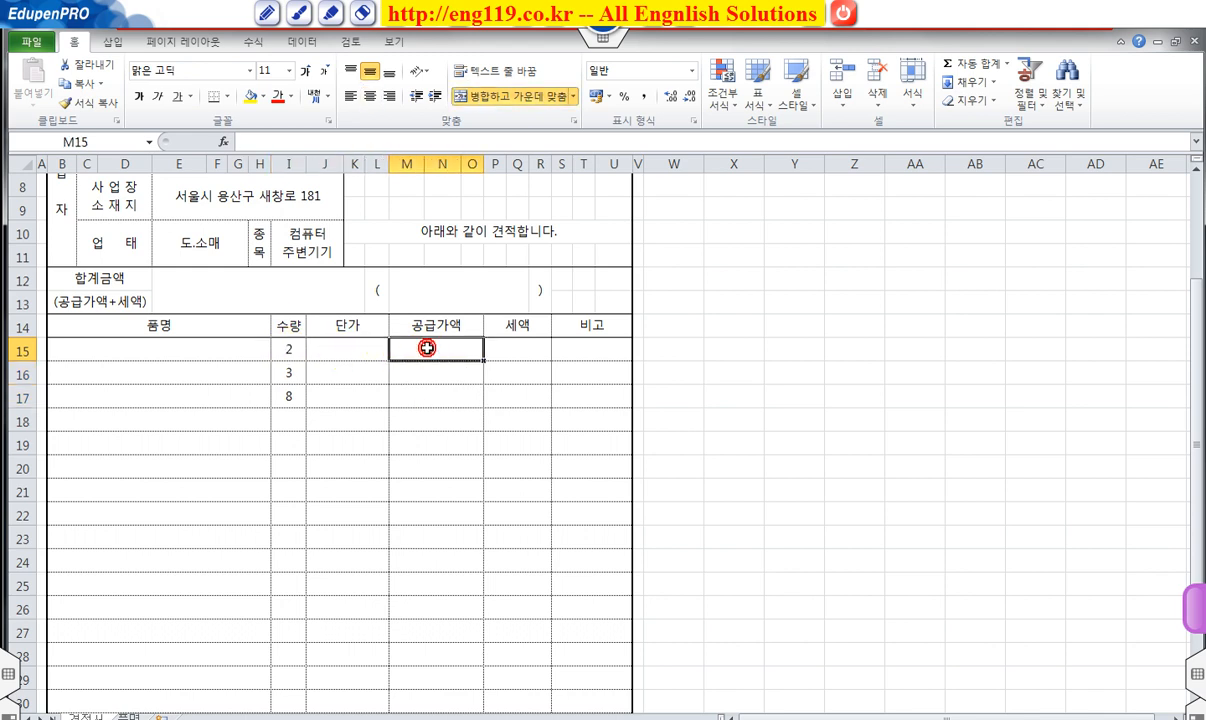
{"action": "left_click", "coordinate": [531, 348]}
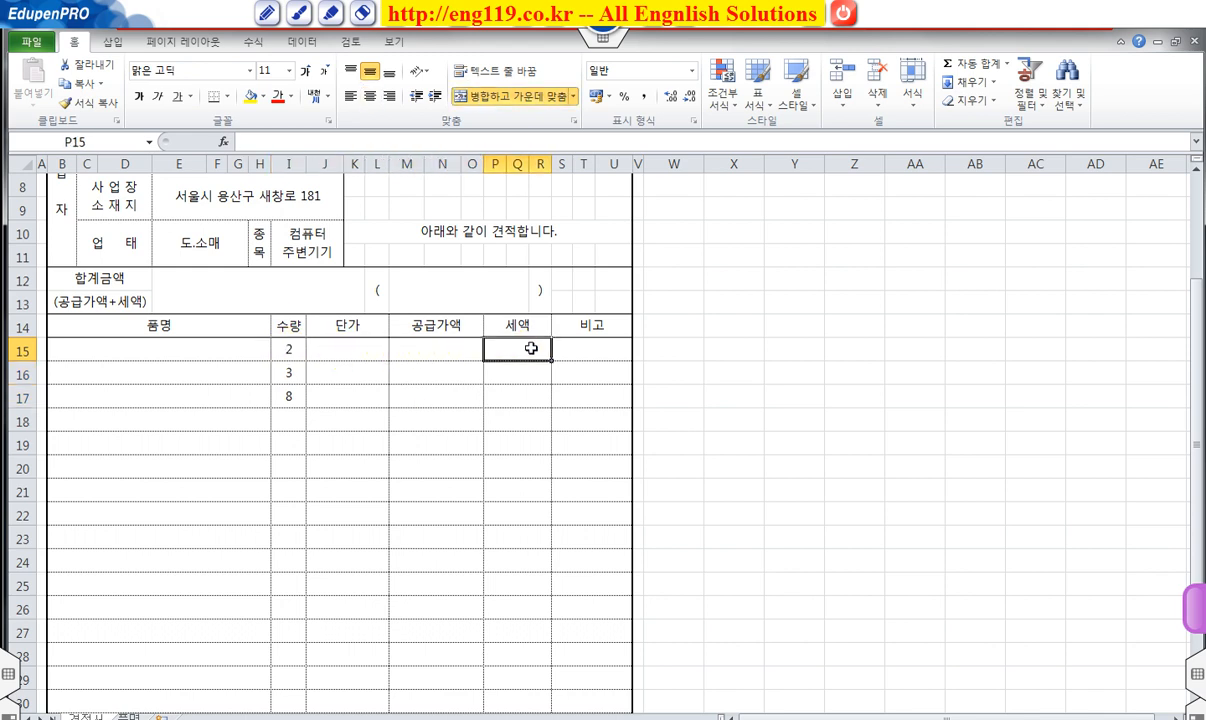
{"action": "left_click", "coordinate": [428, 345]}
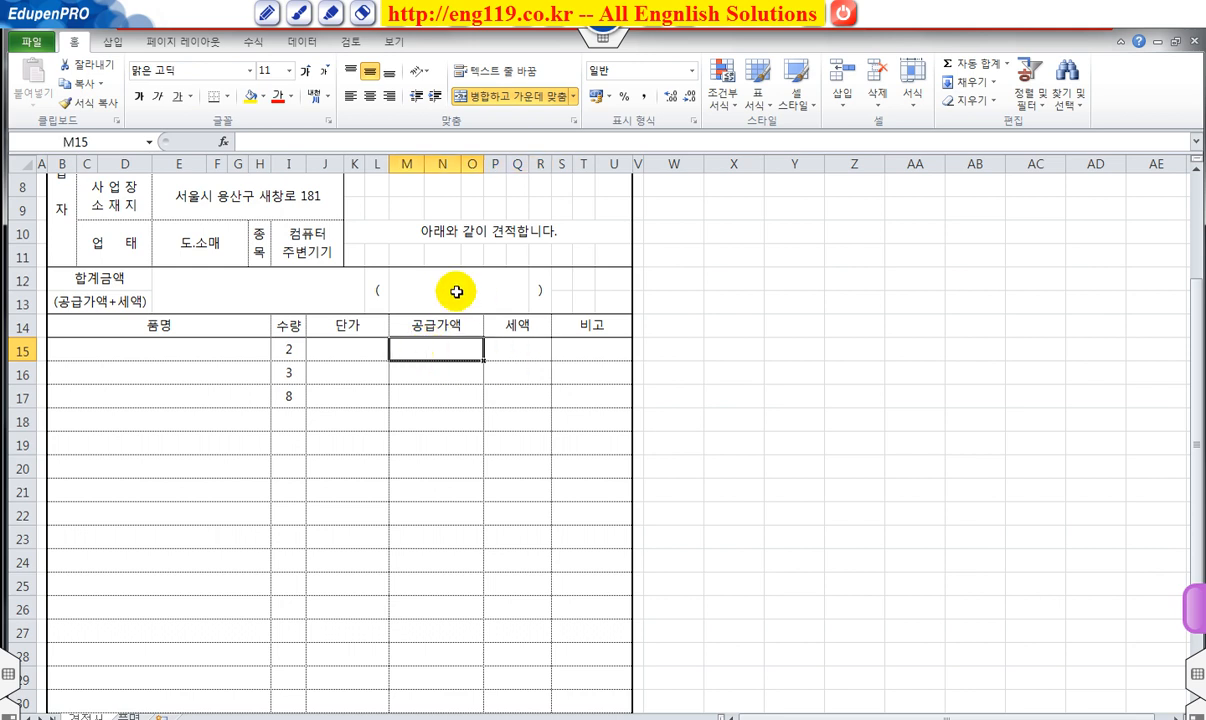
{"action": "left_click", "coordinate": [421, 272]}
{"action": "left_click_drag", "start_coordinate": [425, 340], "coordinate": [503, 396]}
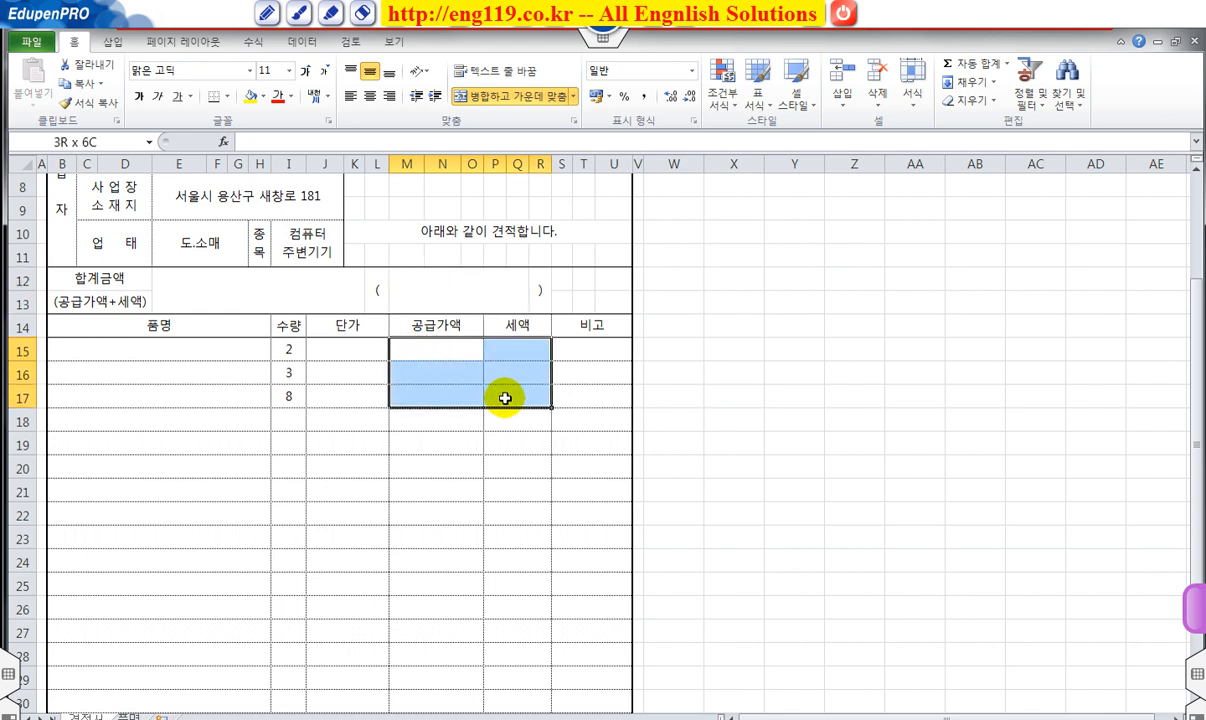
{"action": "left_click", "coordinate": [436, 278]}
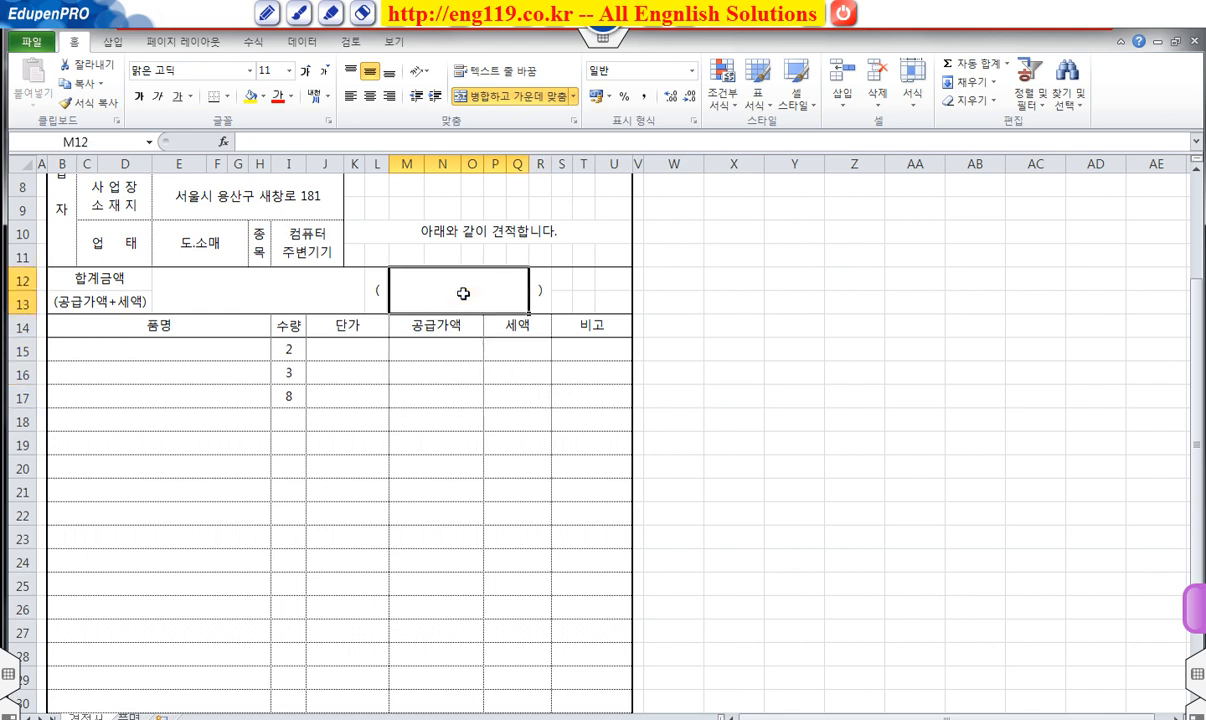
{"action": "left_click", "coordinate": [269, 293]}
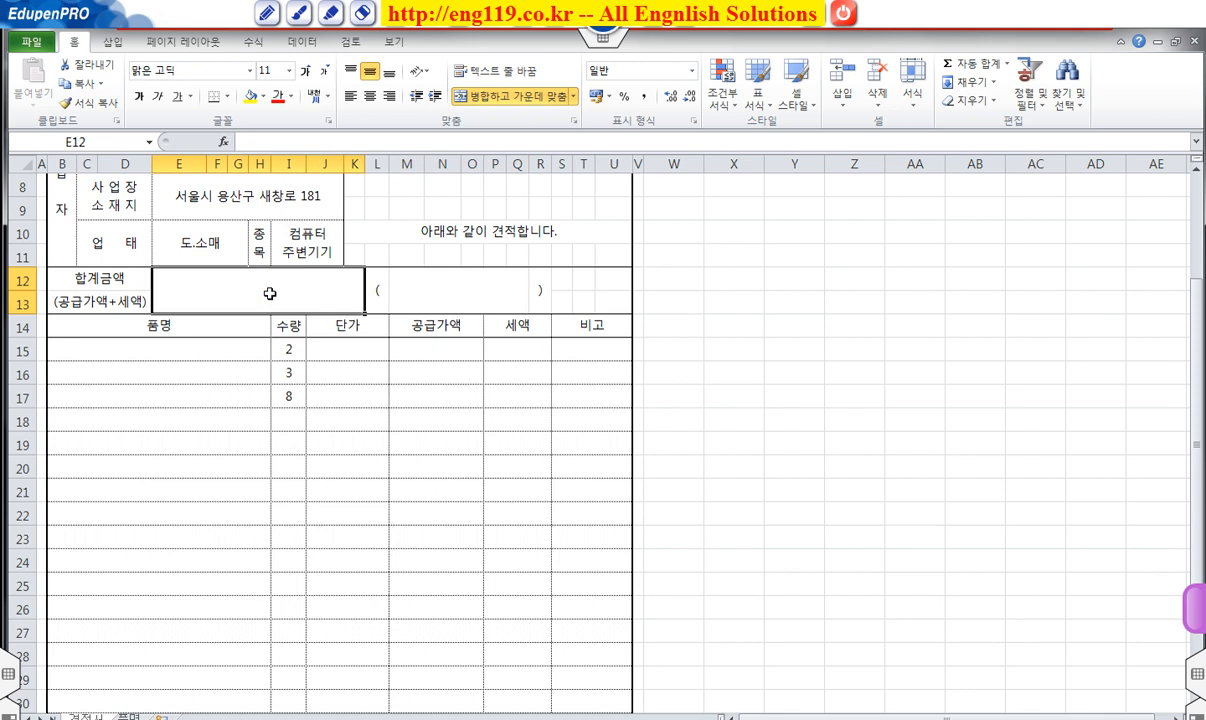
{"action": "left_click", "coordinate": [446, 294]}
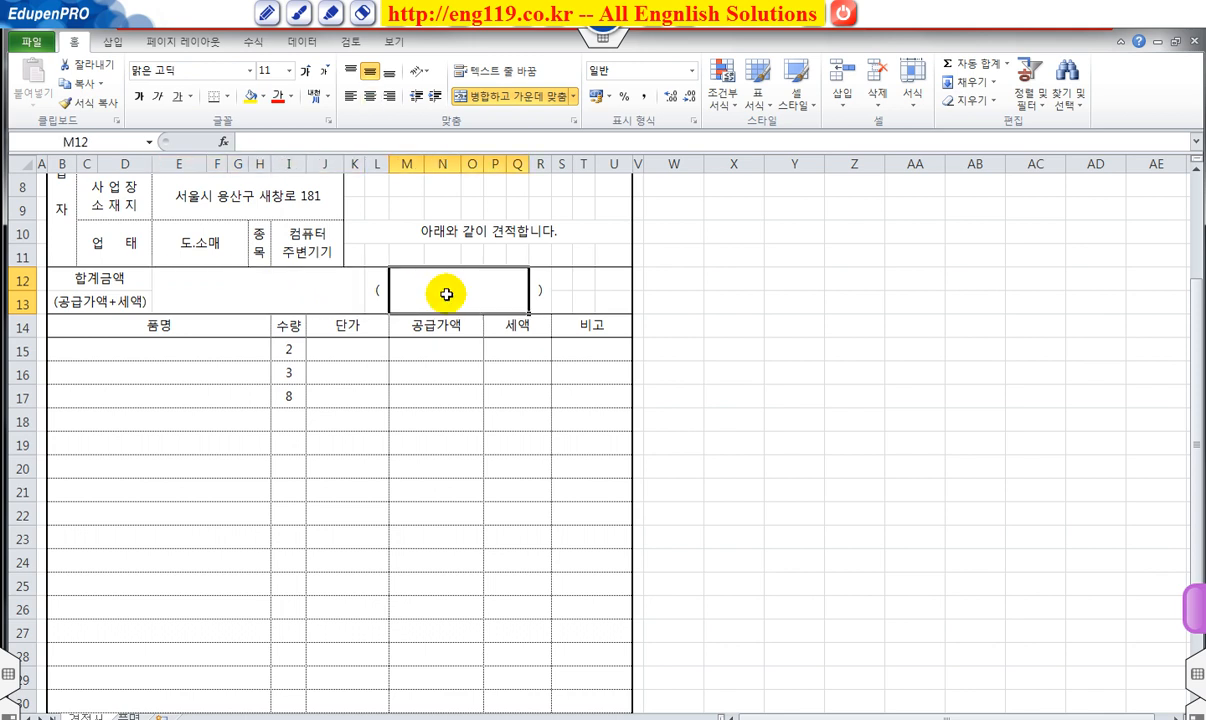
{"action": "left_click", "coordinate": [262, 293]}
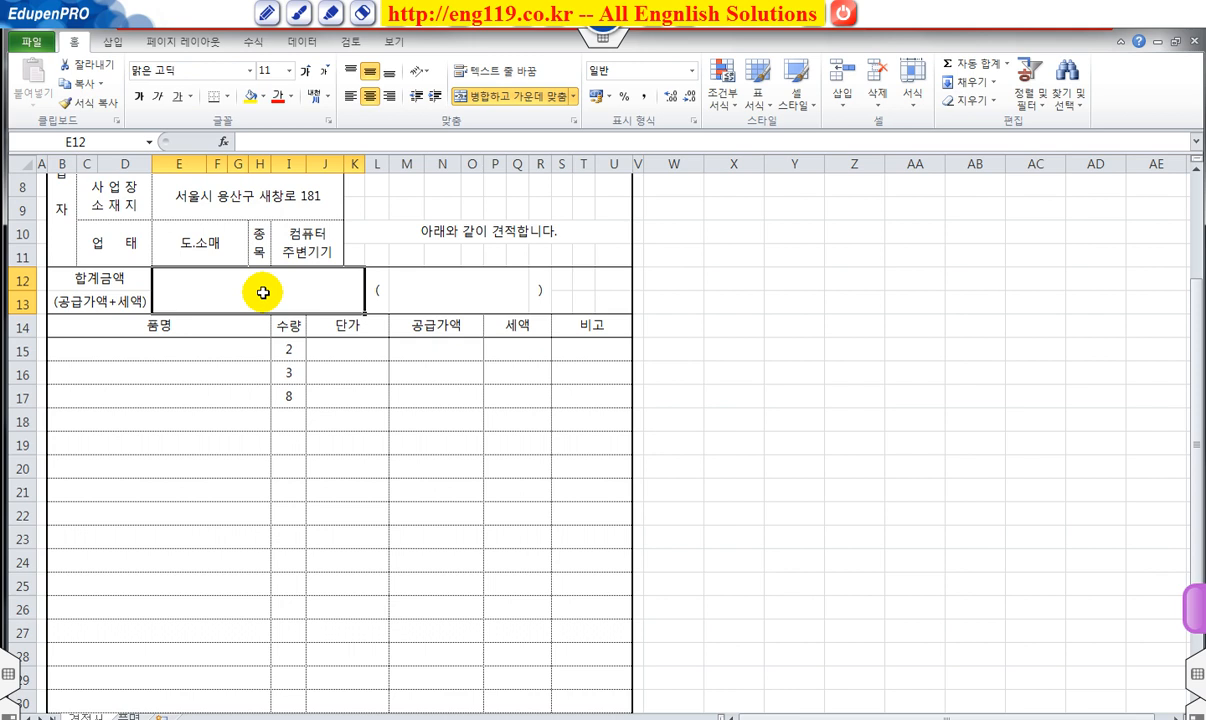
{"action": "scroll", "coordinate": [320, 338], "scroll_direction": "up", "scroll_amount": 1}
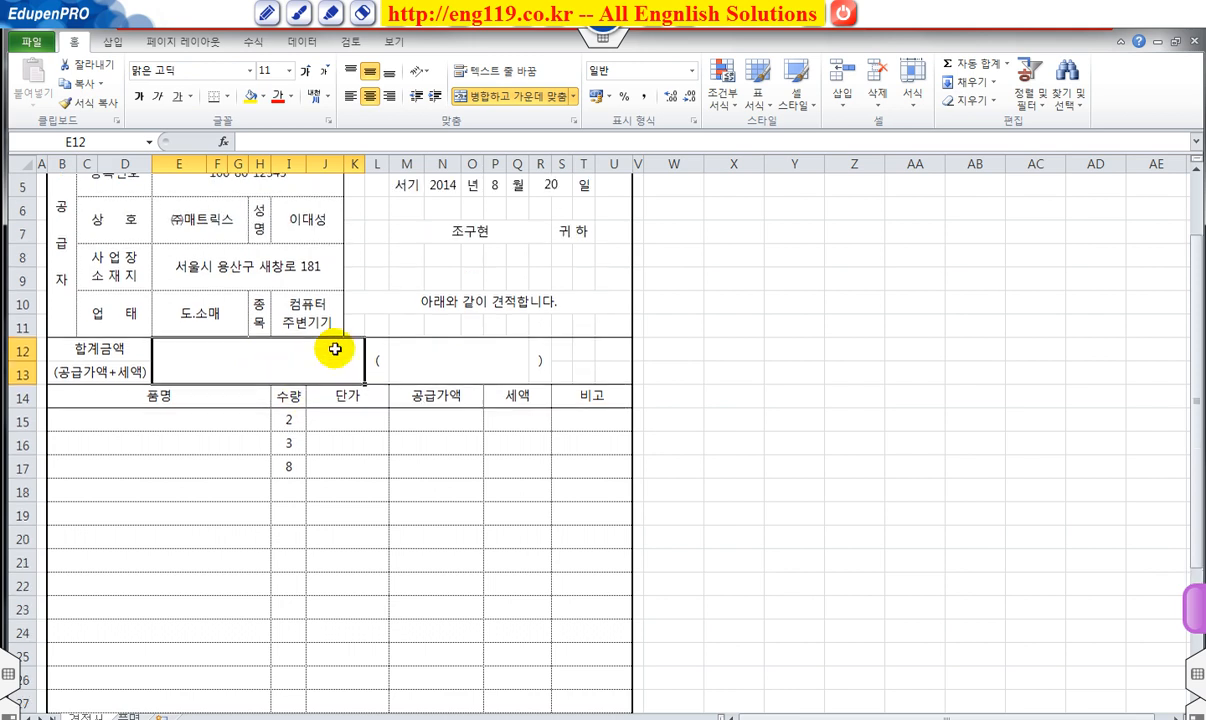
{"action": "left_click", "coordinate": [478, 443]}
{"action": "scroll", "coordinate": [480, 445], "scroll_direction": "up", "scroll_amount": 2}
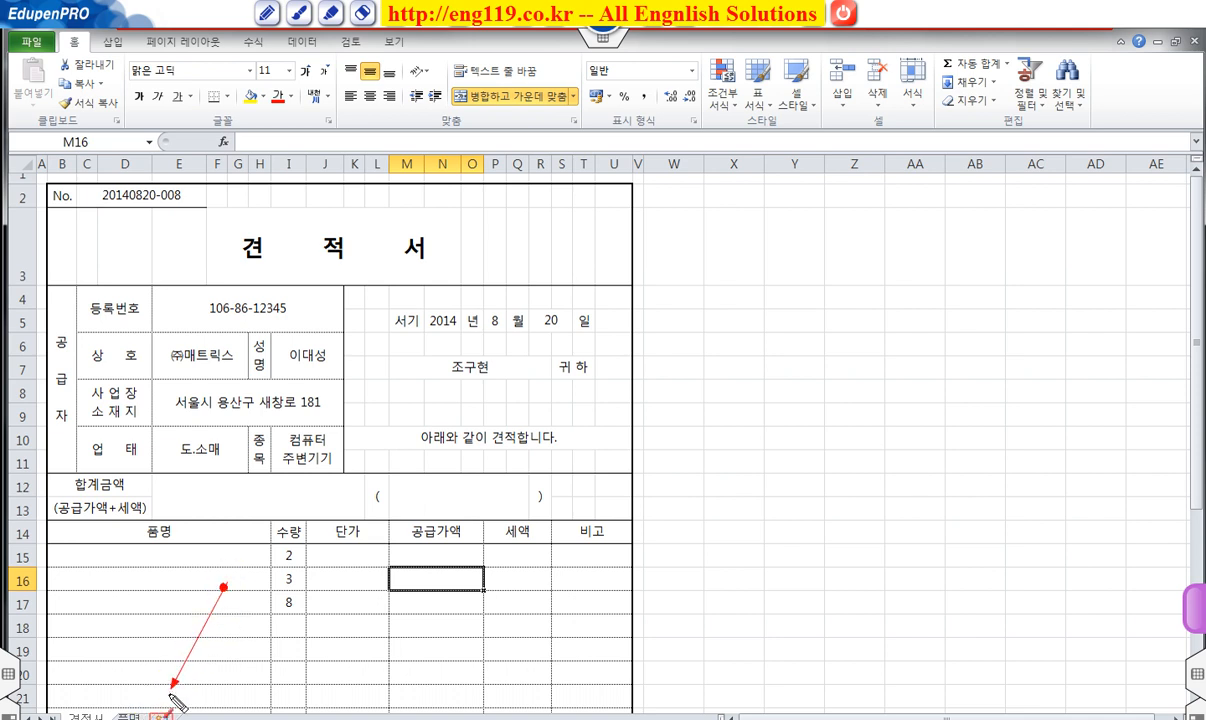
Insert a new worksheet and rename it 견적서-2.
{"action": "left_click", "coordinate": [160, 717]}
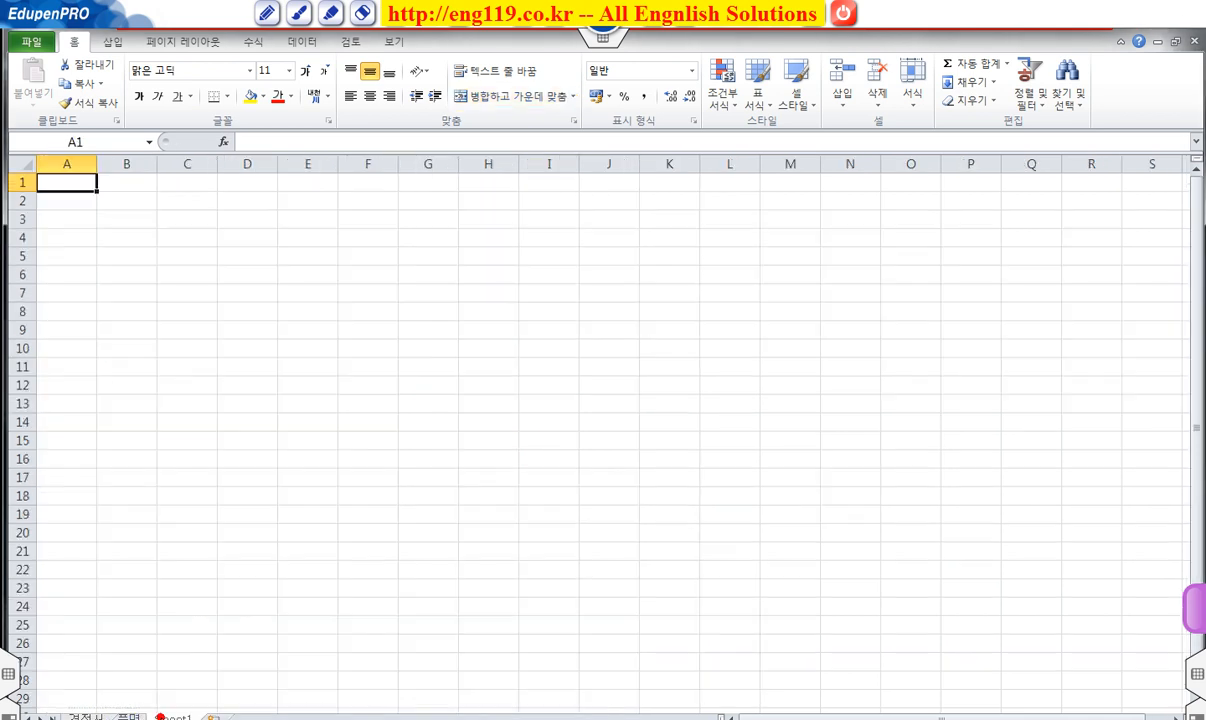
{"action": "double_click", "coordinate": [168, 716]}
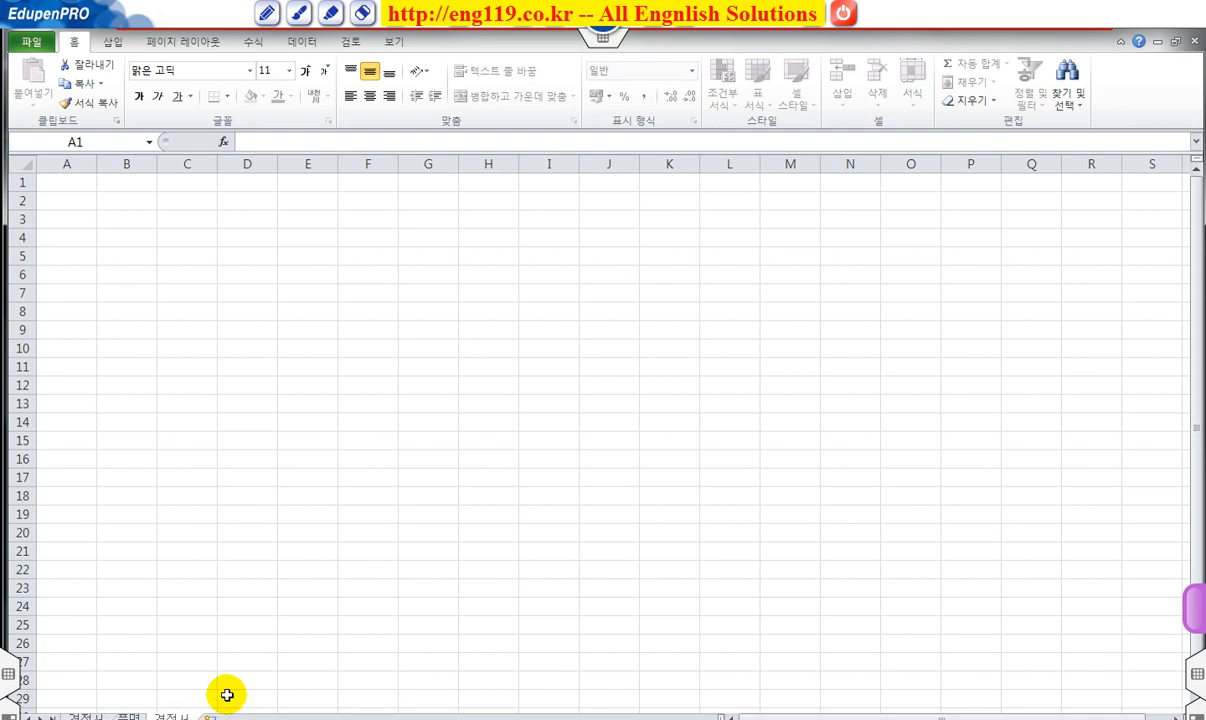
{"action": "key", "text": "Return"}
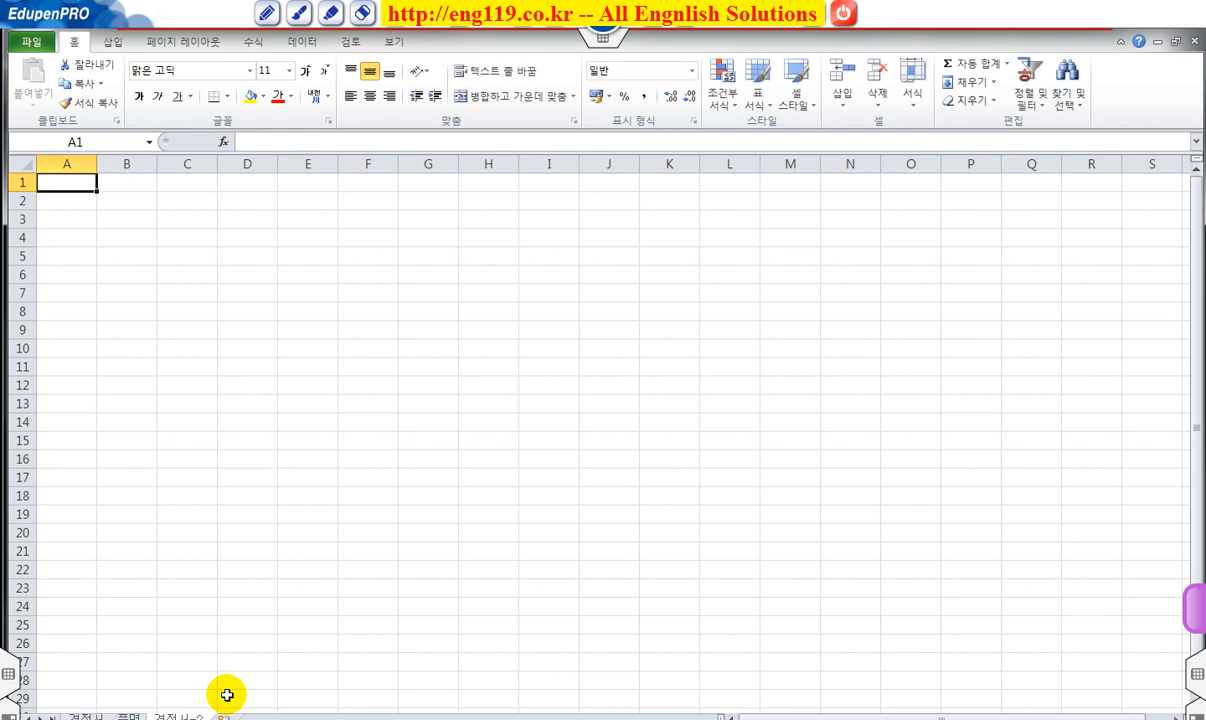
Narrow column A of the new sheet to width 1.
{"action": "left_click", "coordinate": [64, 166]}
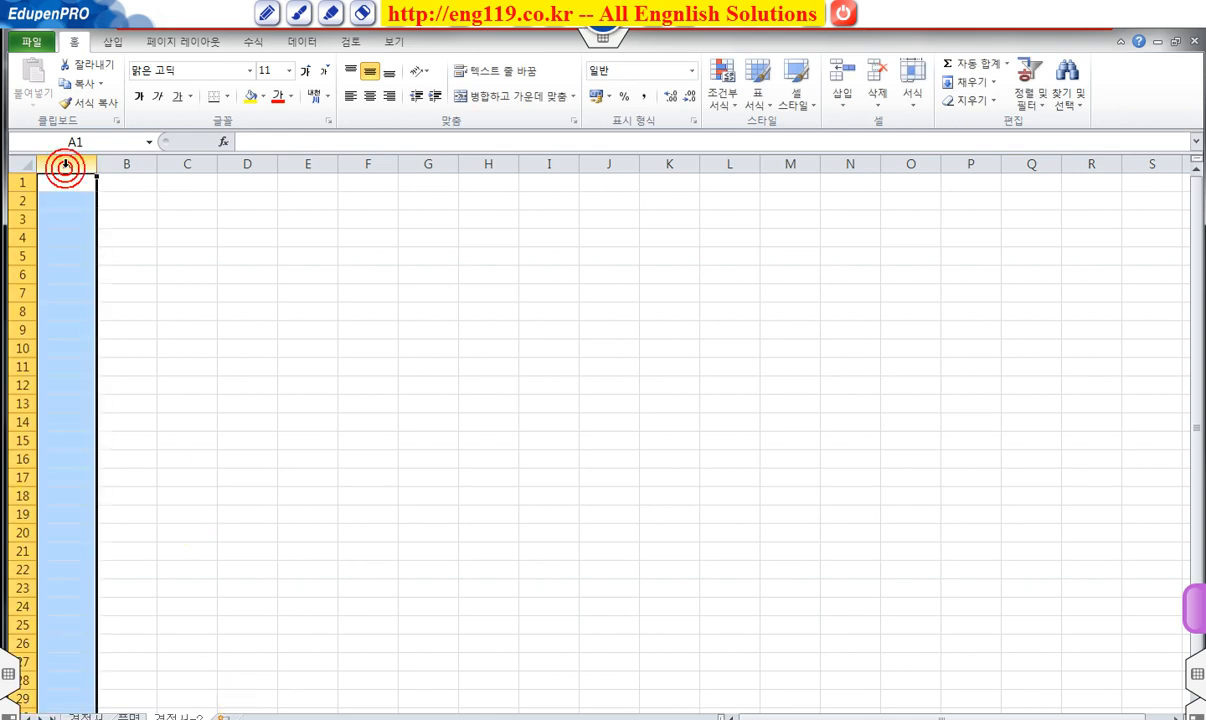
{"action": "right_click", "coordinate": [64, 166]}
{"action": "left_click", "coordinate": [117, 366]}
{"action": "type", "text": "1"}
{"action": "left_click", "coordinate": [88, 371]}
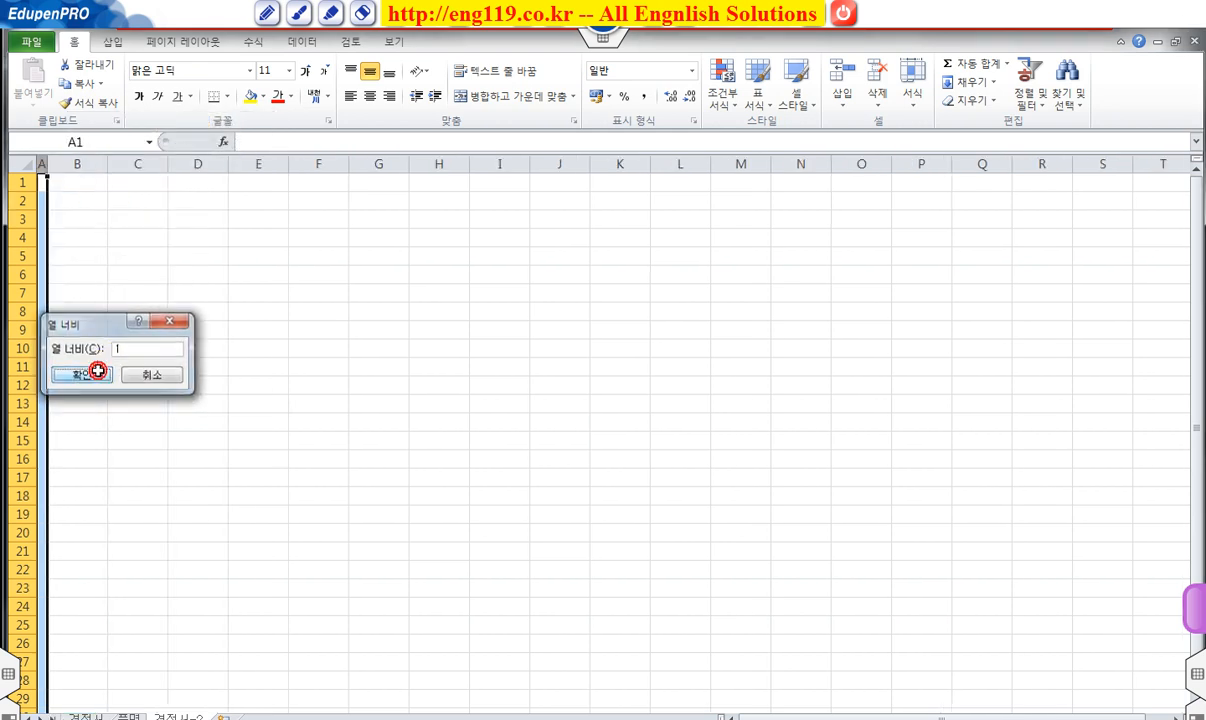
{"action": "left_click", "coordinate": [74, 202]}
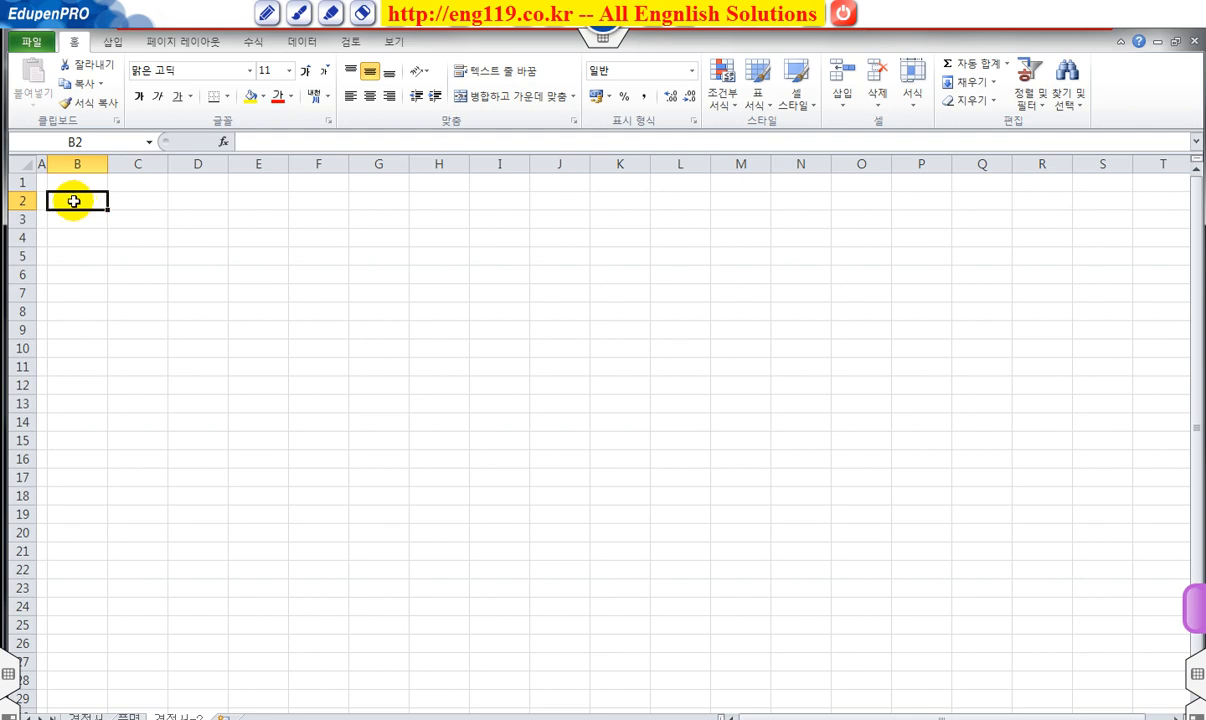
Apply All Borders to cells B2:U2.
{"action": "left_click_drag", "start_coordinate": [74, 202], "coordinate": [1115, 202]}
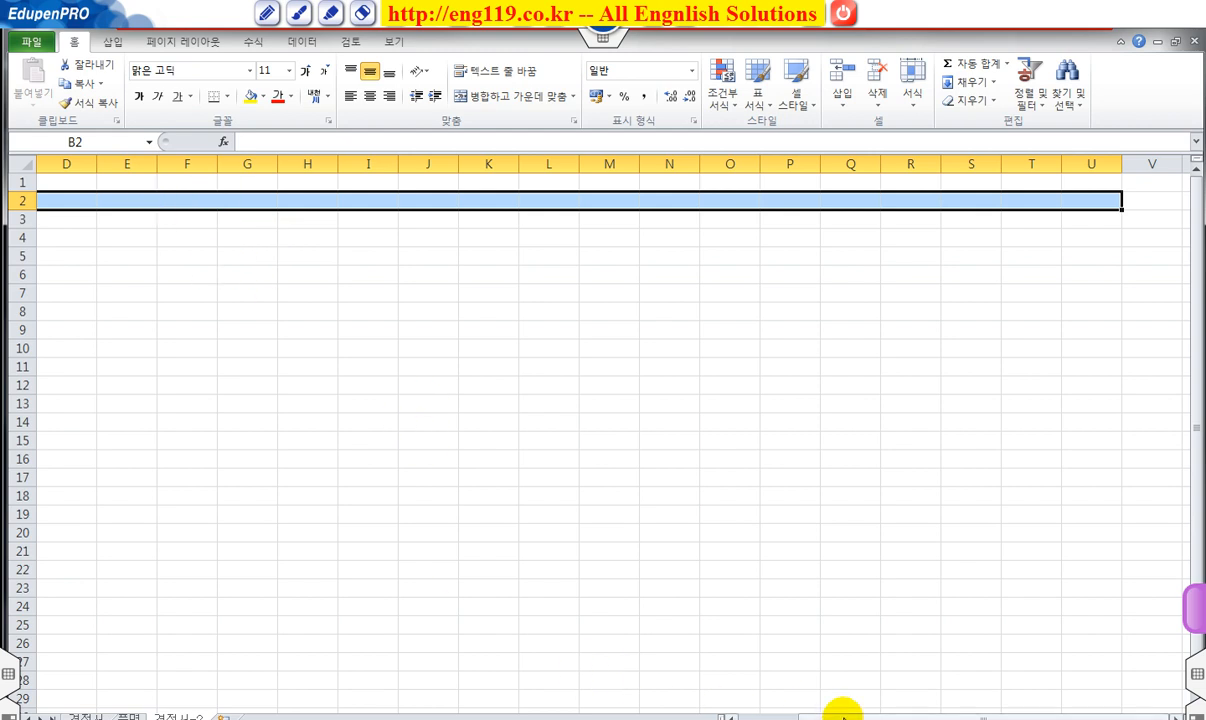
{"action": "left_click", "coordinate": [228, 97]}
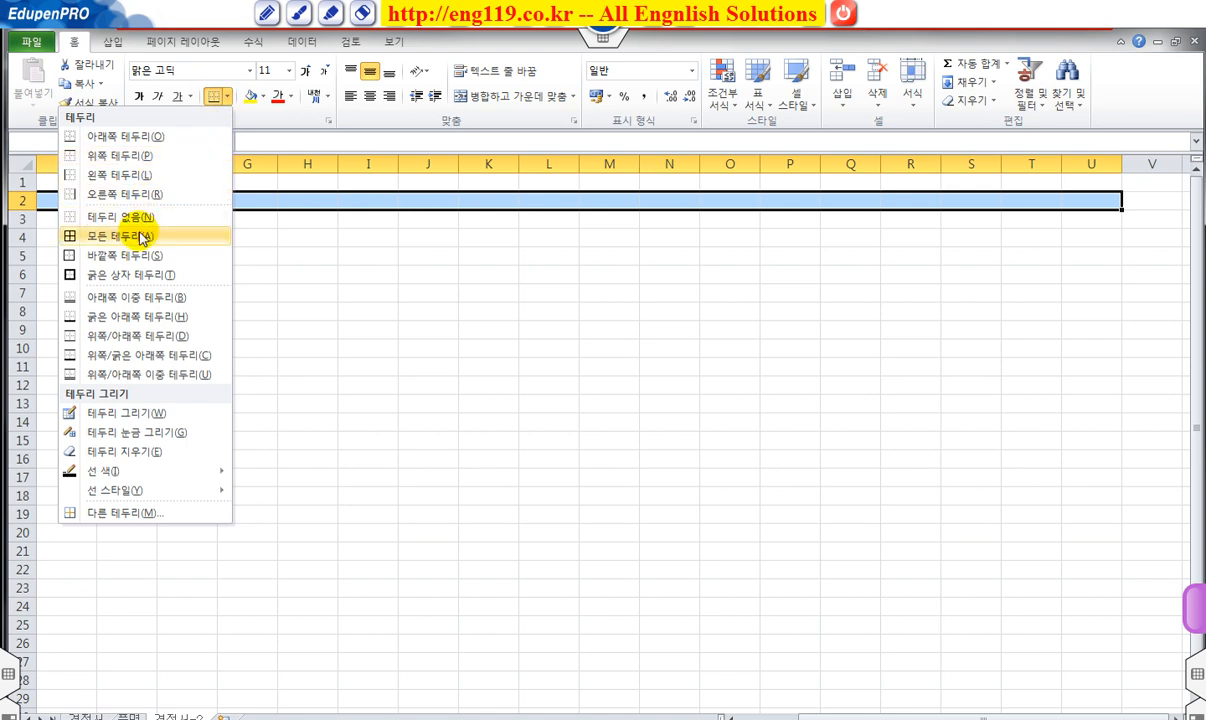
{"action": "left_click", "coordinate": [125, 236]}
{"action": "left_click", "coordinate": [344, 322]}
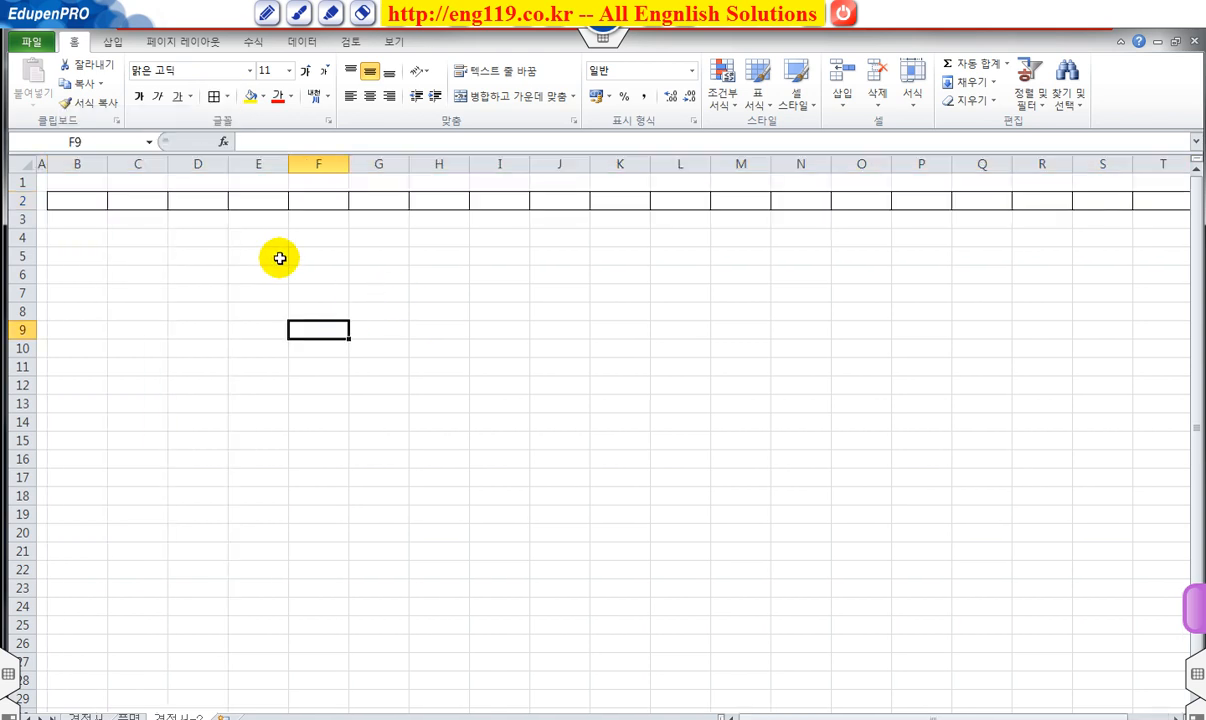
Set columns B through U to one equal narrow width of 5.00.
{"action": "left_click_drag", "start_coordinate": [77, 165], "coordinate": [1110, 175]}
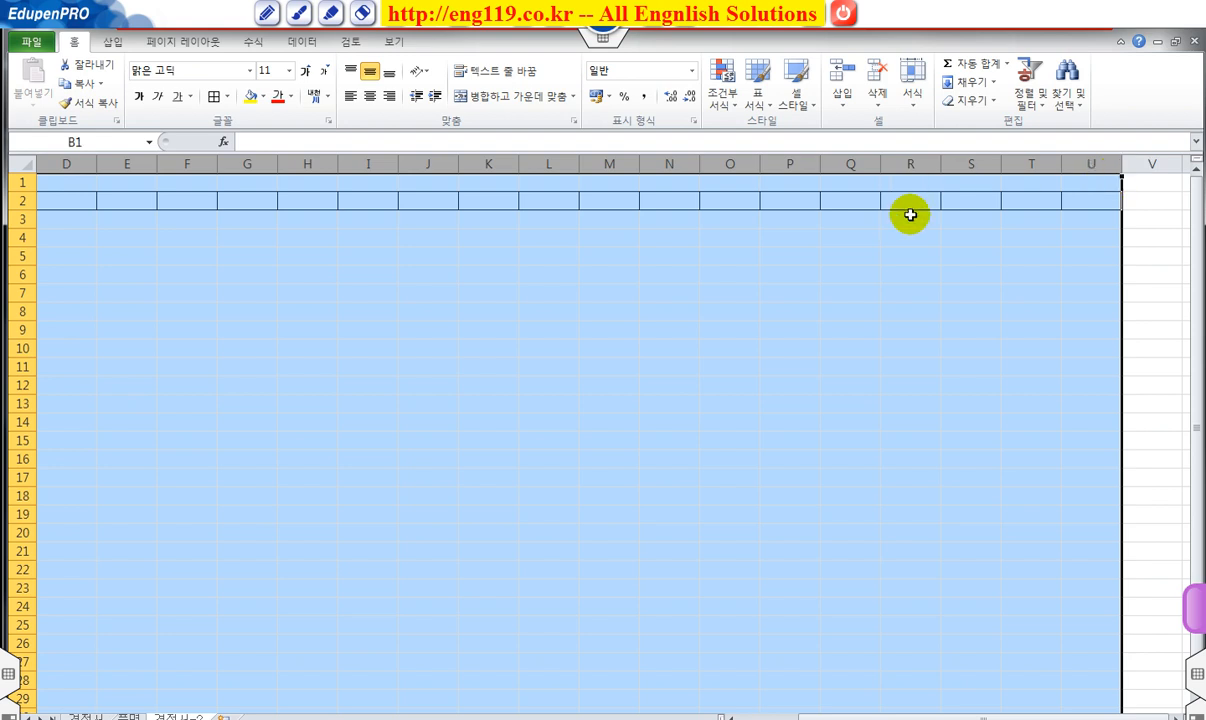
{"action": "left_click_drag", "start_coordinate": [876, 150], "coordinate": [886, 176]}
{"action": "mouse_move", "coordinate": [815, 151]}
{"action": "left_mouse_down"}
{"action": "mouse_move", "coordinate": [823, 178]}
{"action": "mouse_move", "coordinate": [823, 163]}
{"action": "mouse_move", "coordinate": [788, 164]}
{"action": "left_mouse_up"}
{"action": "key", "text": "Escape"}
{"action": "key", "text": "ctrl+a"}
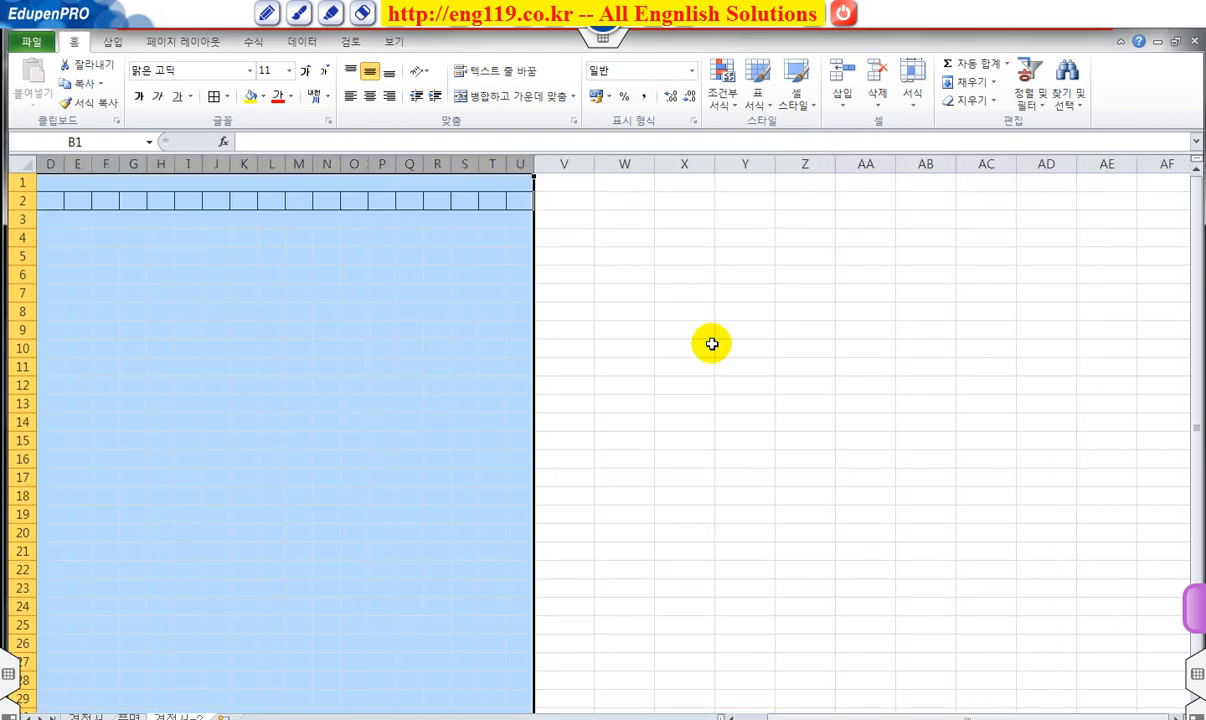
{"action": "left_click_drag", "start_coordinate": [825, 718], "coordinate": [817, 718]}
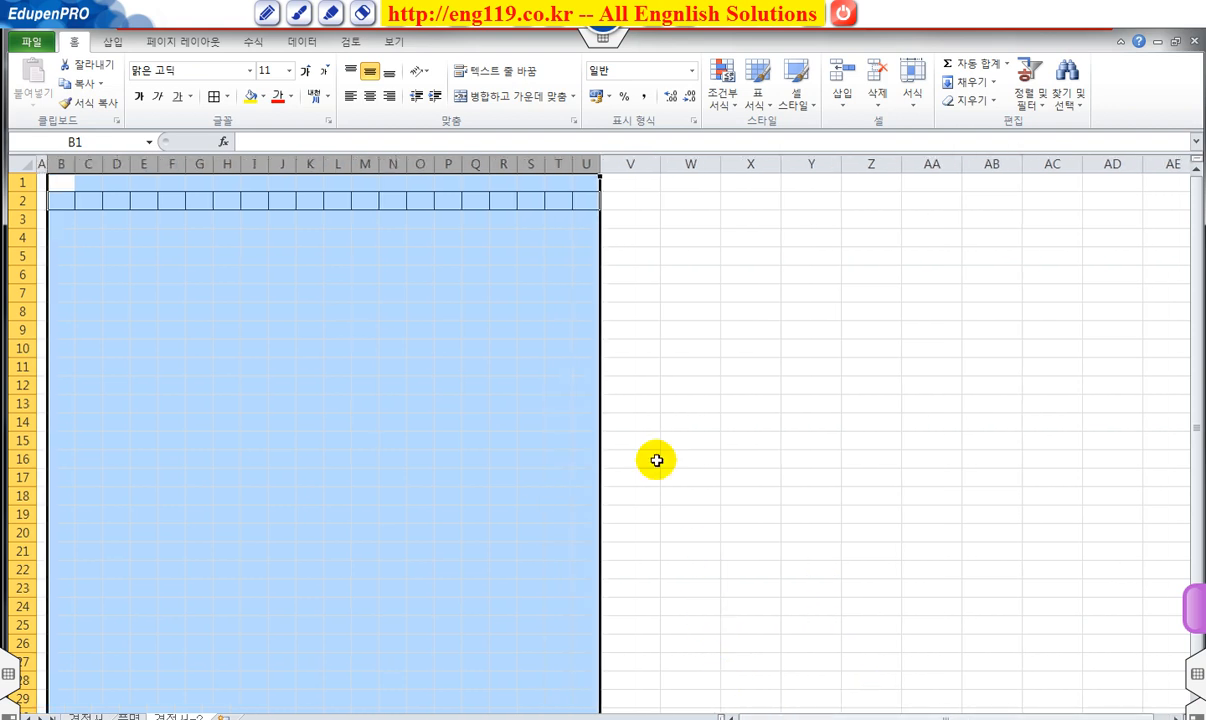
{"action": "left_click_drag", "start_coordinate": [434, 164], "coordinate": [474, 165]}
{"action": "left_click", "coordinate": [498, 288]}
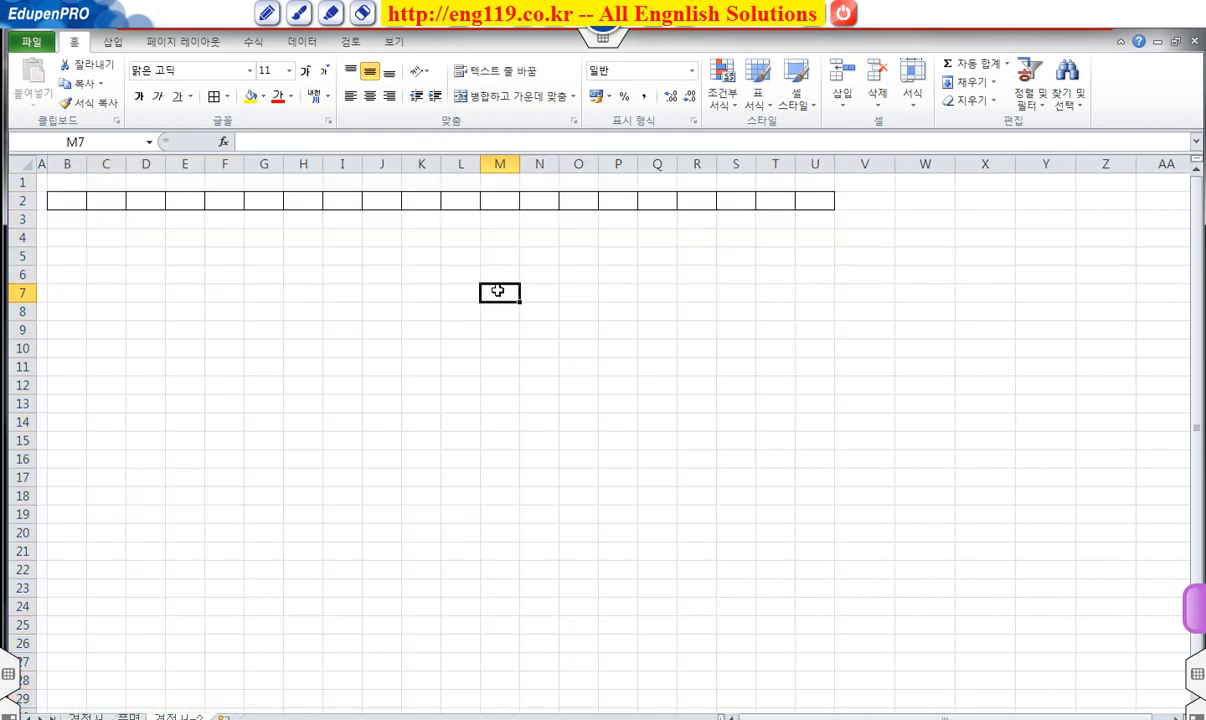
Give every cell in the block B2:U35 All Borders.
{"action": "left_click", "coordinate": [65, 201]}
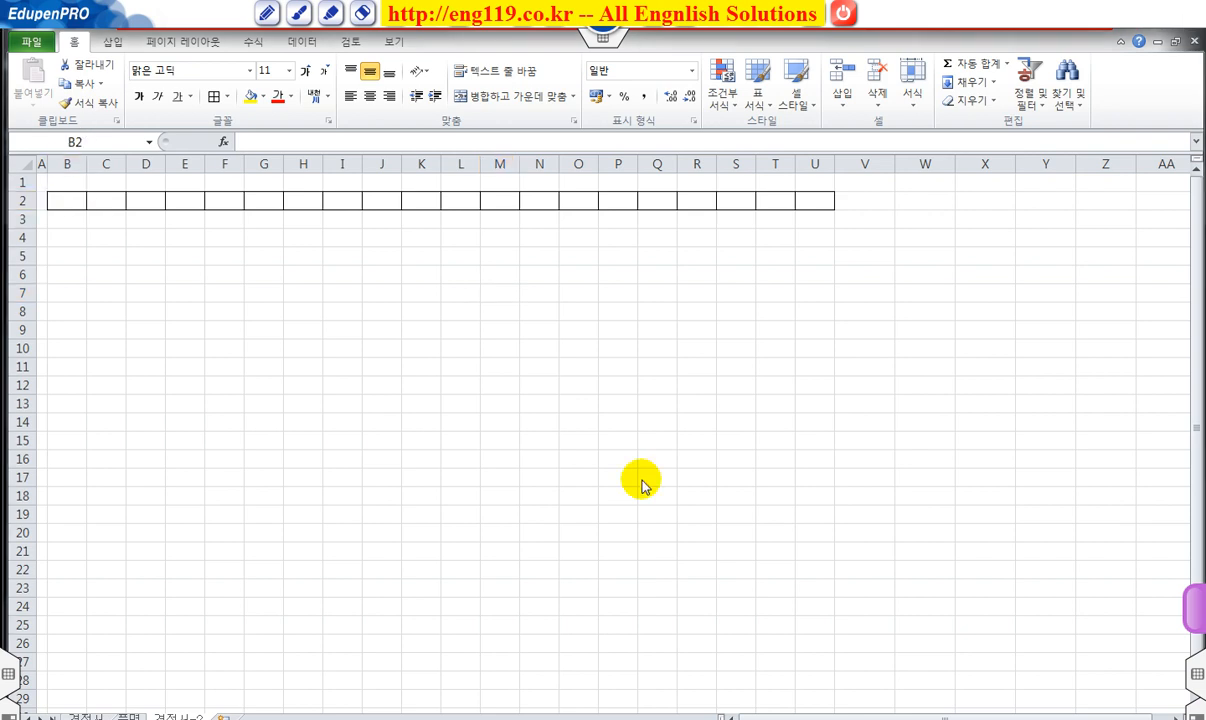
{"action": "left_click_drag", "start_coordinate": [70, 199], "coordinate": [782, 604]}
{"action": "scroll", "coordinate": [739, 489], "scroll_direction": "up", "scroll_amount": 3}
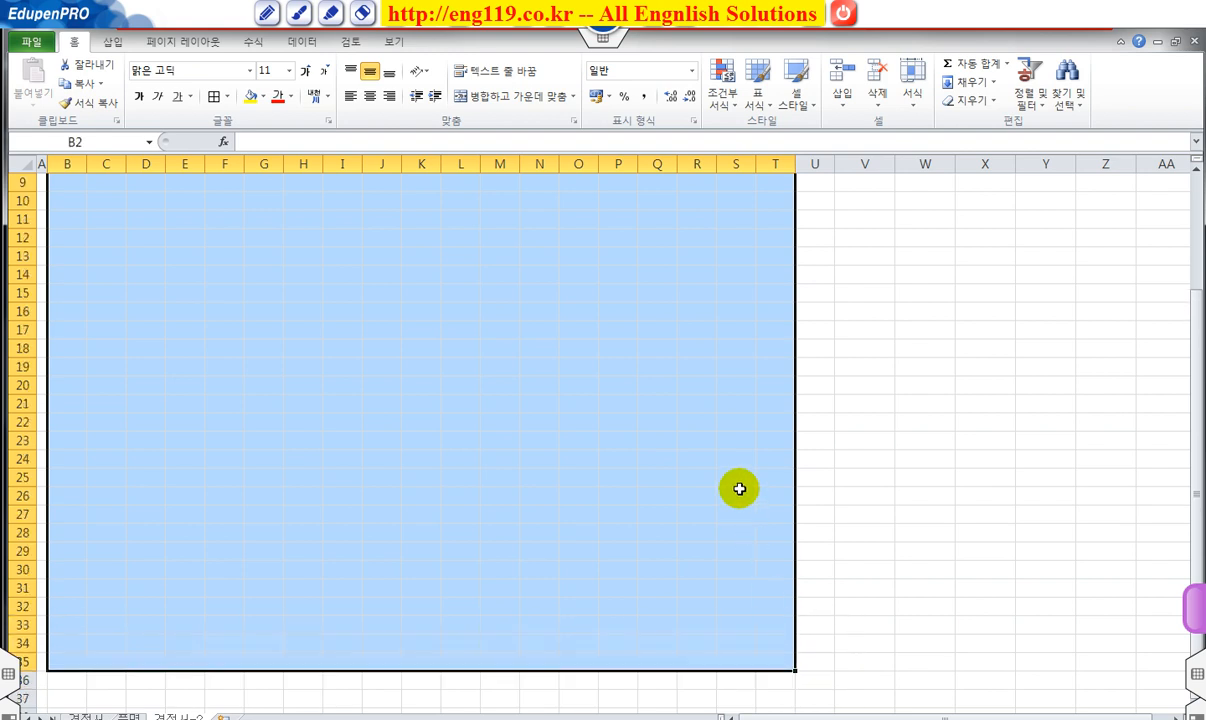
{"action": "scroll", "coordinate": [739, 489], "scroll_direction": "up", "scroll_amount": 2}
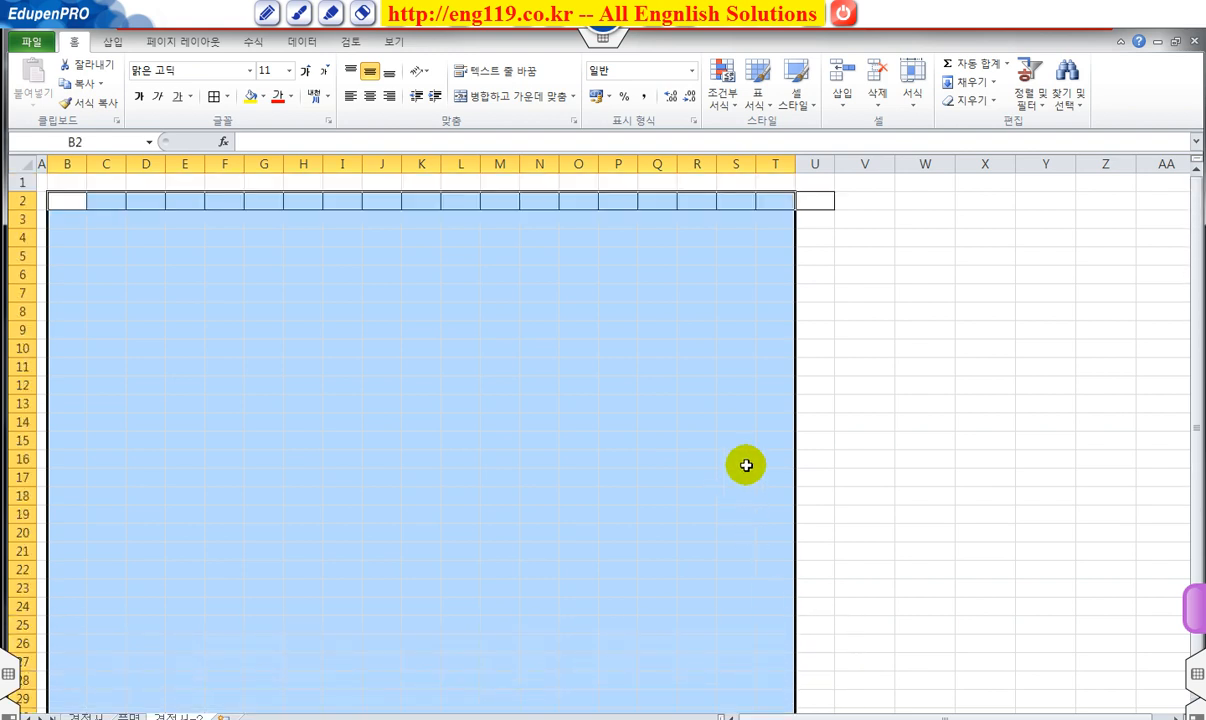
{"action": "left_click_drag", "start_coordinate": [65, 197], "coordinate": [807, 635]}
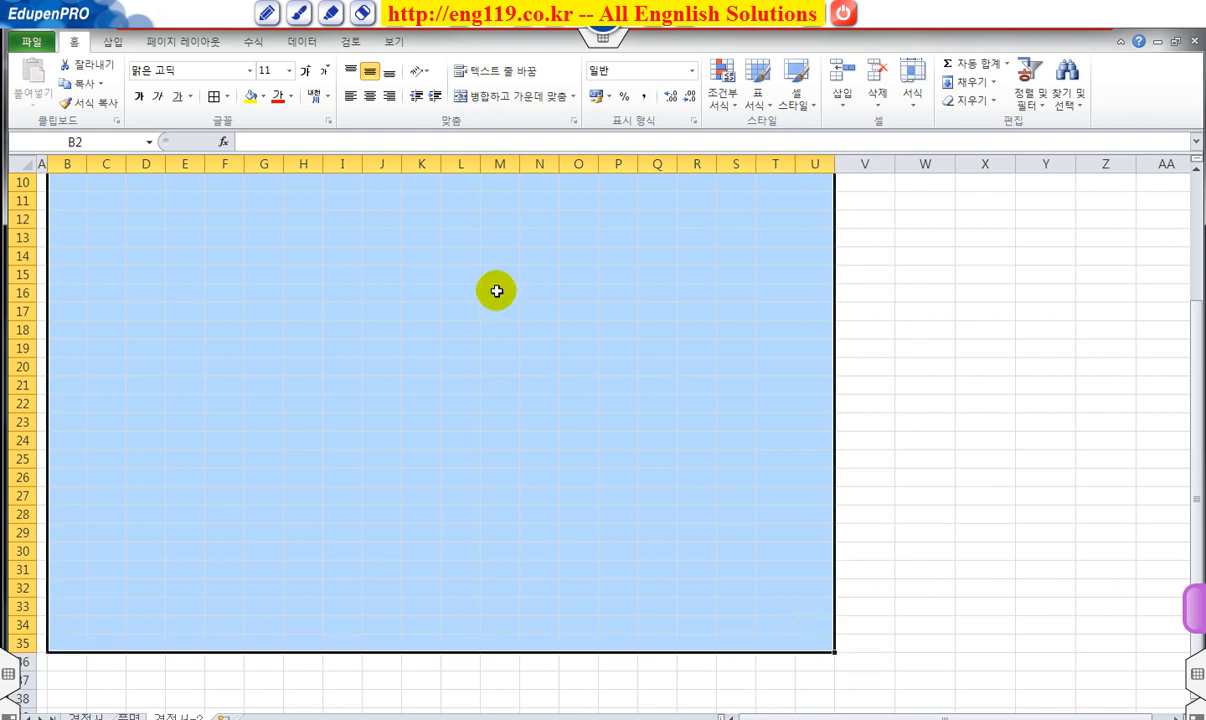
{"action": "left_click", "coordinate": [214, 97]}
{"action": "scroll", "coordinate": [458, 385], "scroll_direction": "up", "scroll_amount": 3}
{"action": "left_click", "coordinate": [460, 385]}
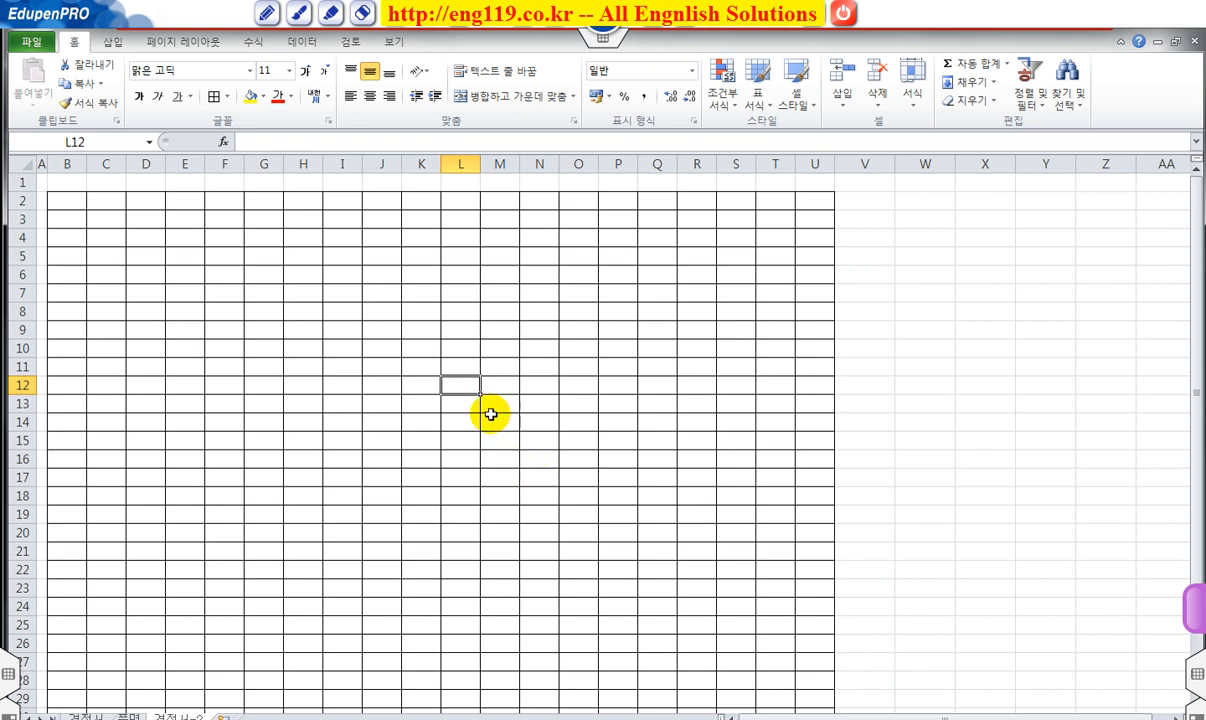
Merge B2:E2 and enter No. 20160414 in it.
{"action": "left_click", "coordinate": [67, 202]}
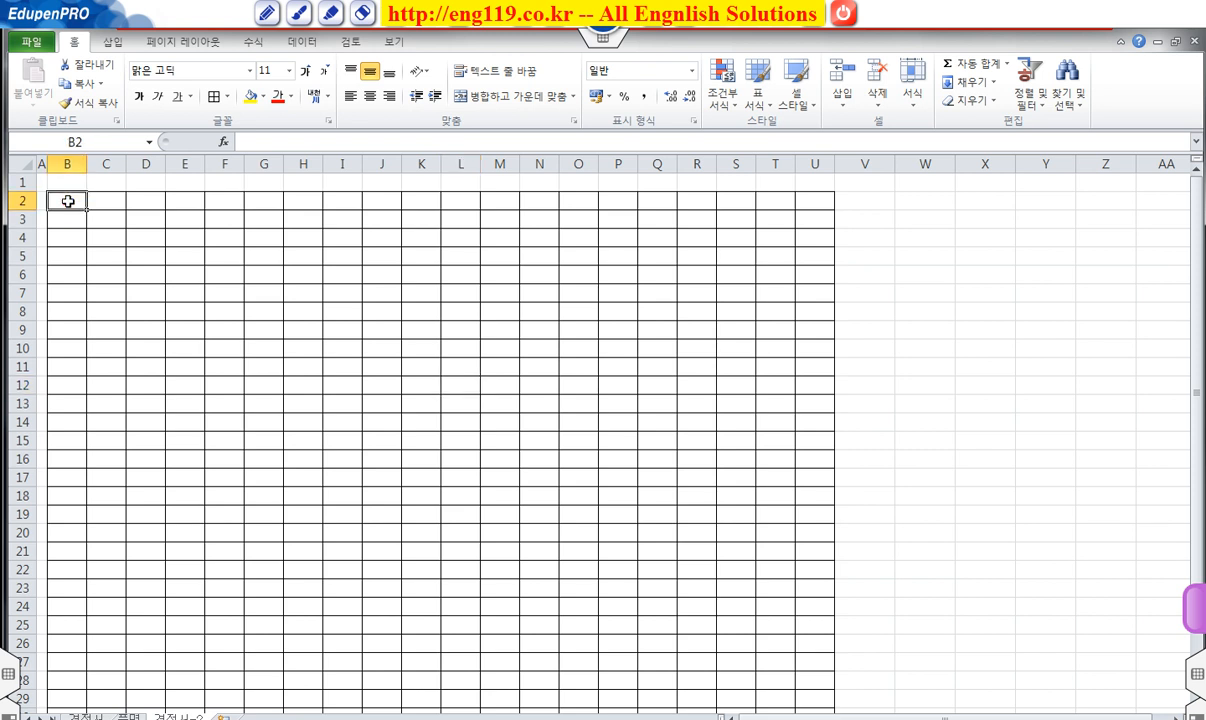
{"action": "left_click_drag", "start_coordinate": [69, 201], "coordinate": [177, 197]}
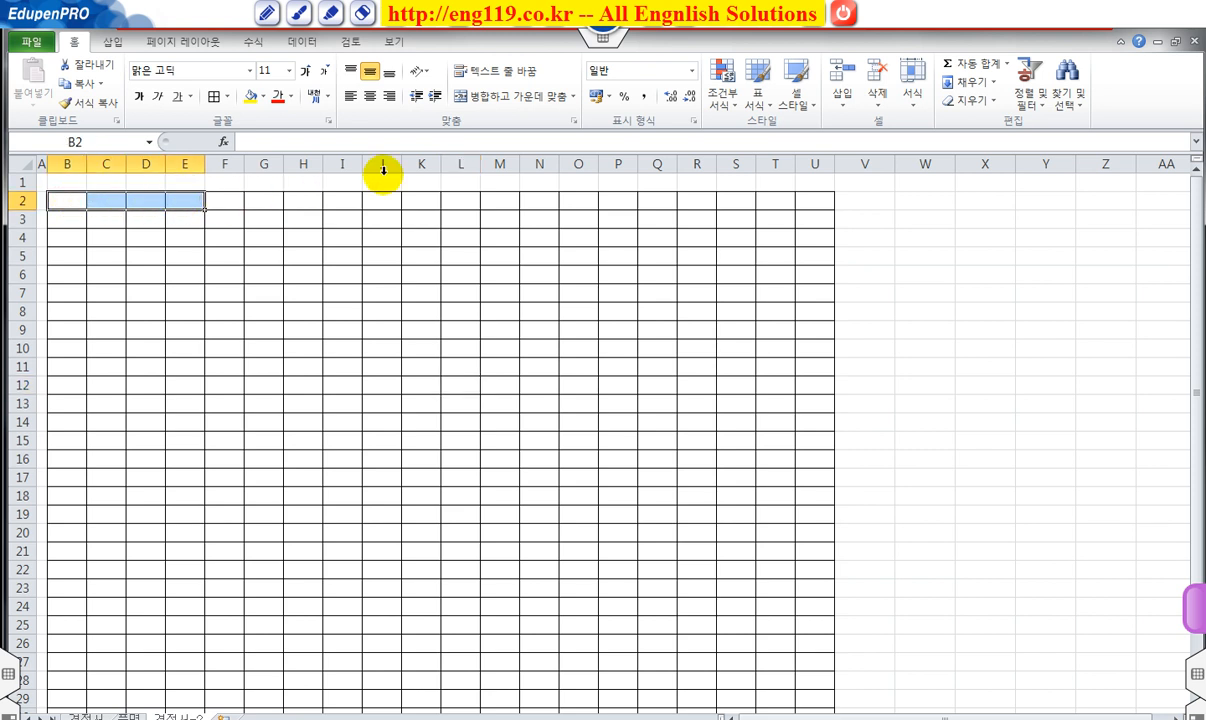
{"action": "left_click", "coordinate": [492, 96]}
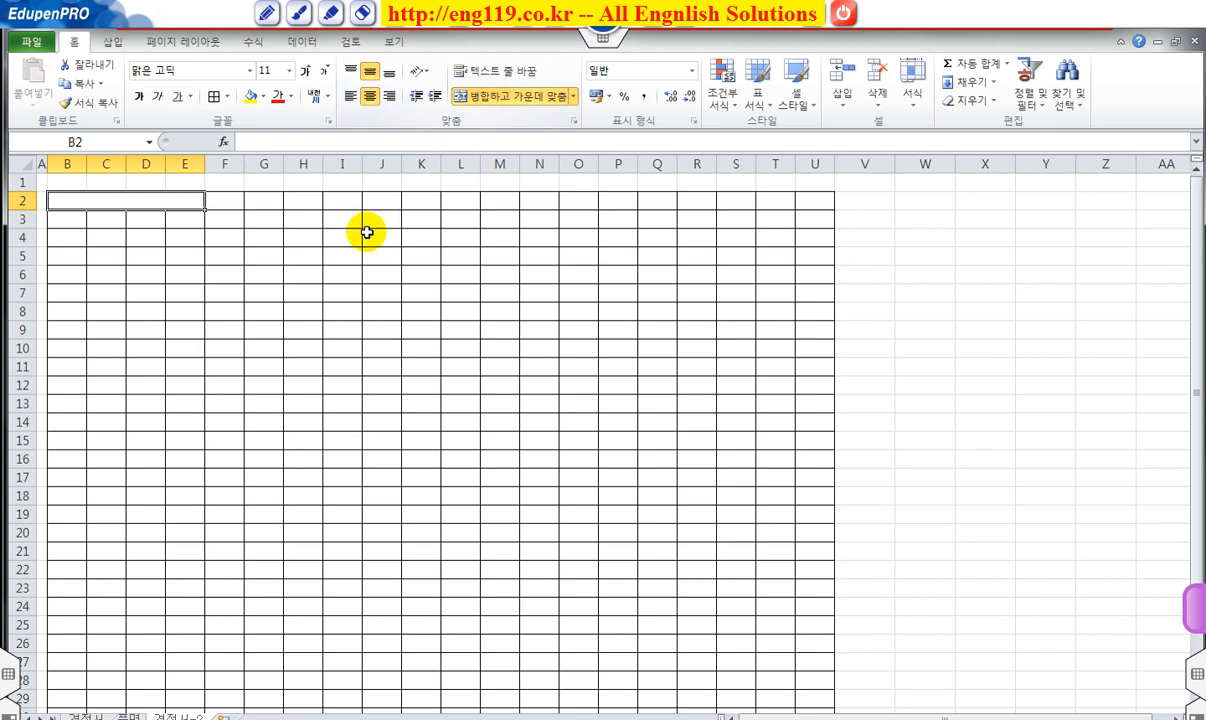
{"action": "type", "text": "No. 20160414"}
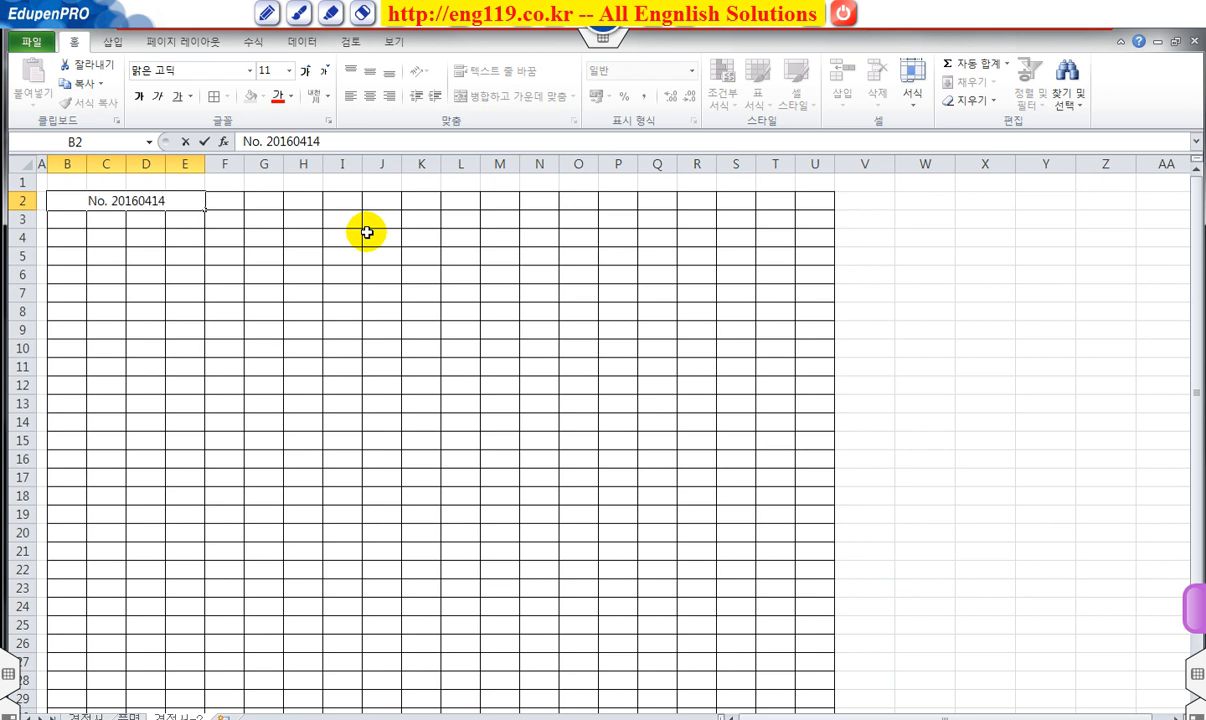
{"action": "key", "text": "Return"}
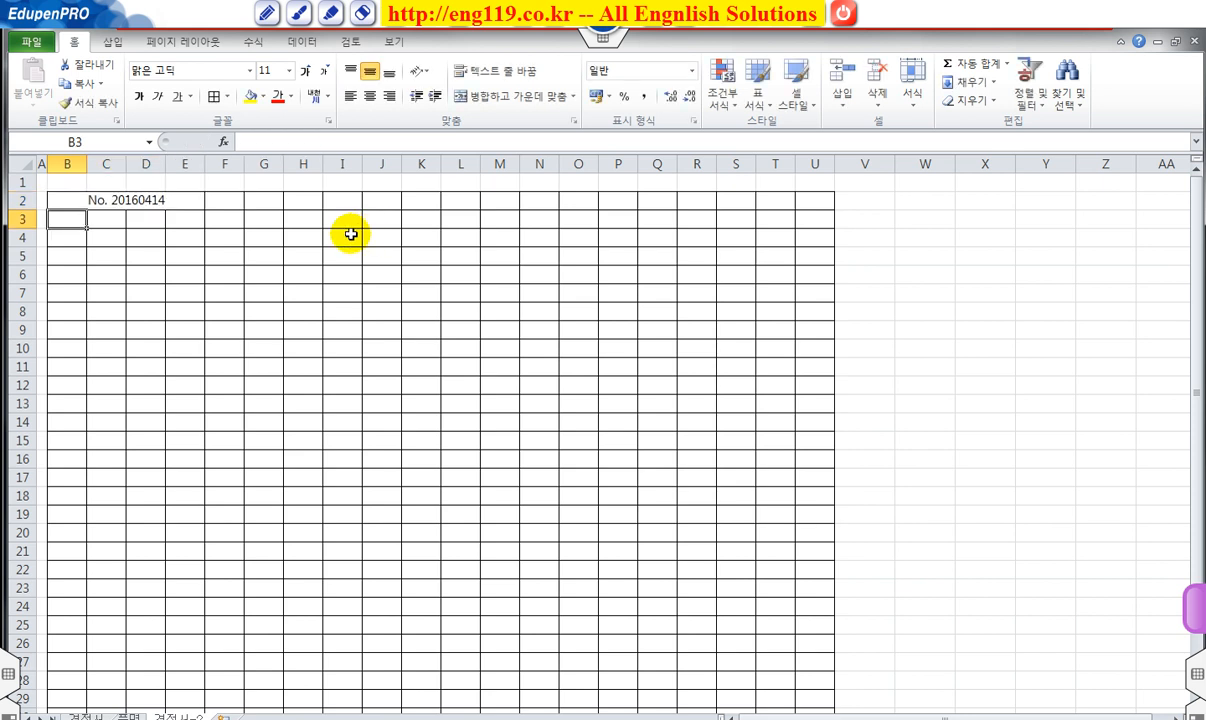
{"action": "left_click", "coordinate": [173, 202]}
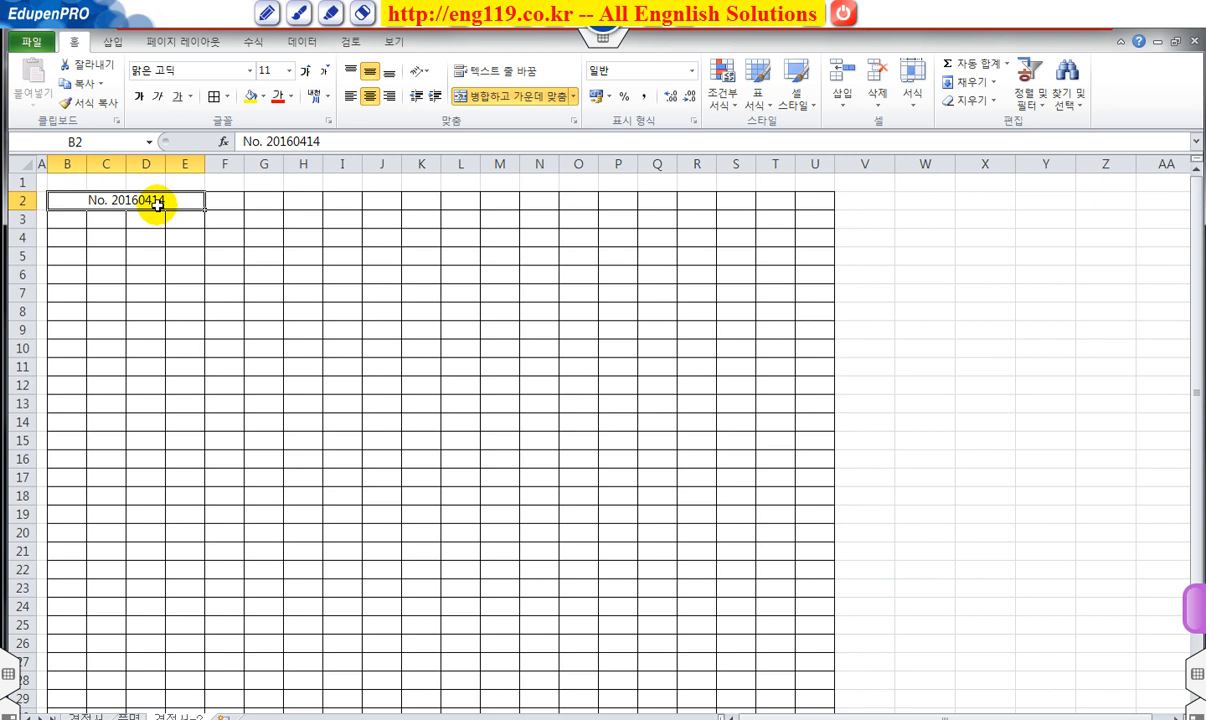
{"action": "left_click", "coordinate": [208, 224]}
{"action": "left_click", "coordinate": [155, 202]}
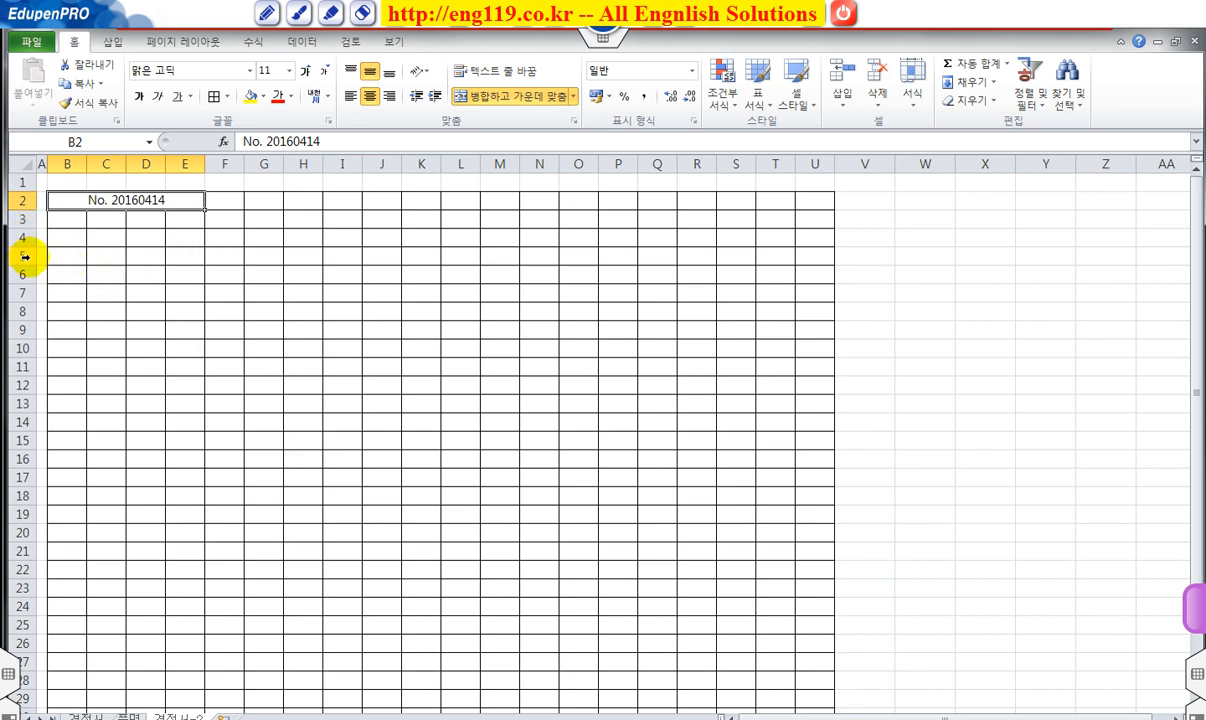
Make row 3 much taller, about 83.25 points.
{"action": "left_click_drag", "start_coordinate": [29, 229], "coordinate": [47, 308]}
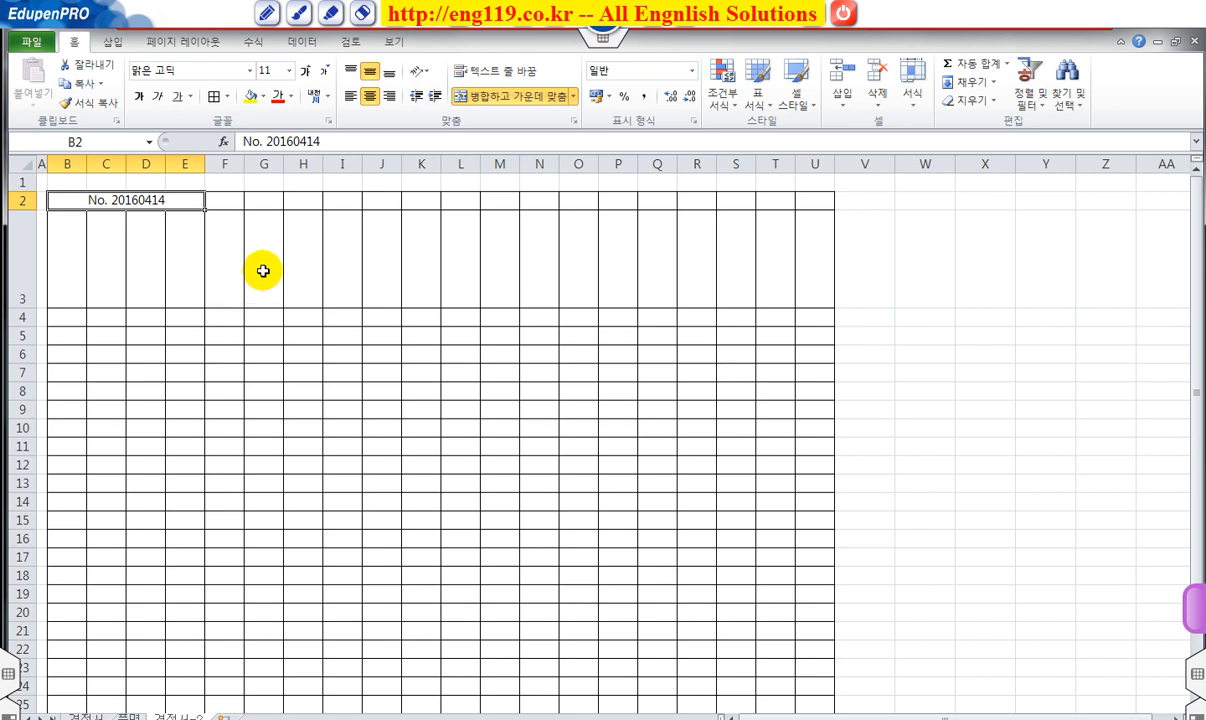
{"action": "left_click", "coordinate": [231, 262]}
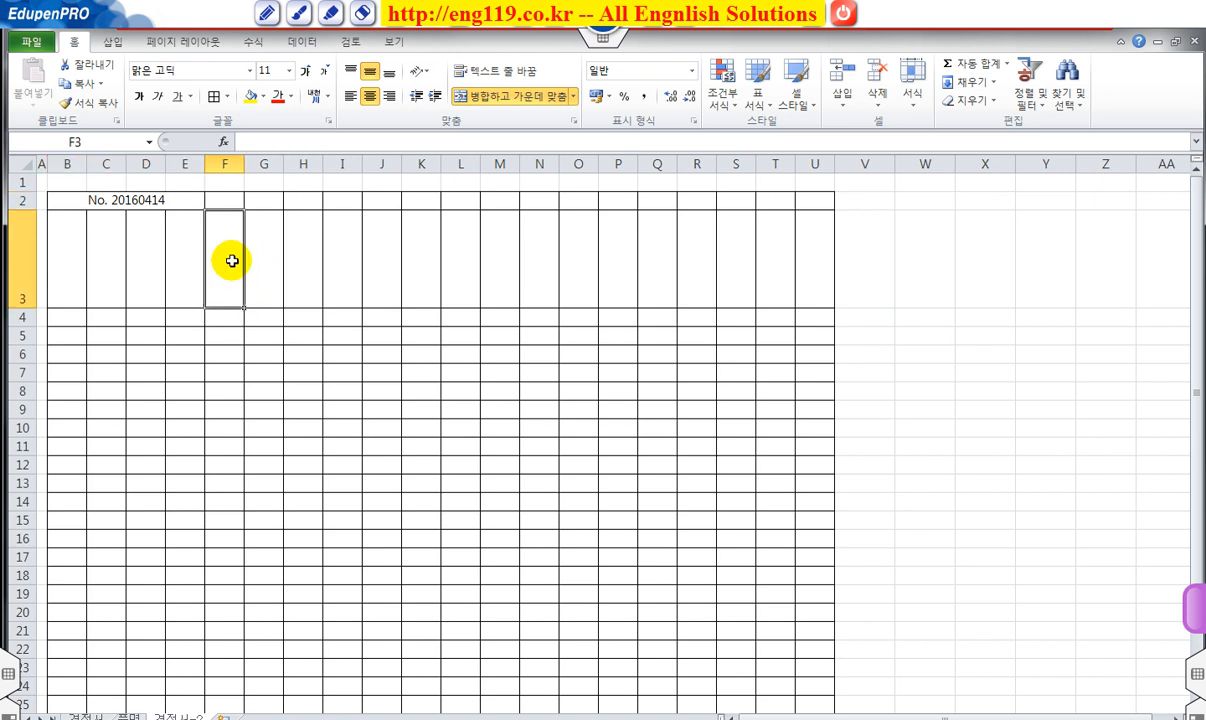
{"action": "left_click_drag", "start_coordinate": [235, 260], "coordinate": [538, 256]}
Merge F3:N3 and enter the title 견 적 서.
{"action": "left_click", "coordinate": [517, 96]}
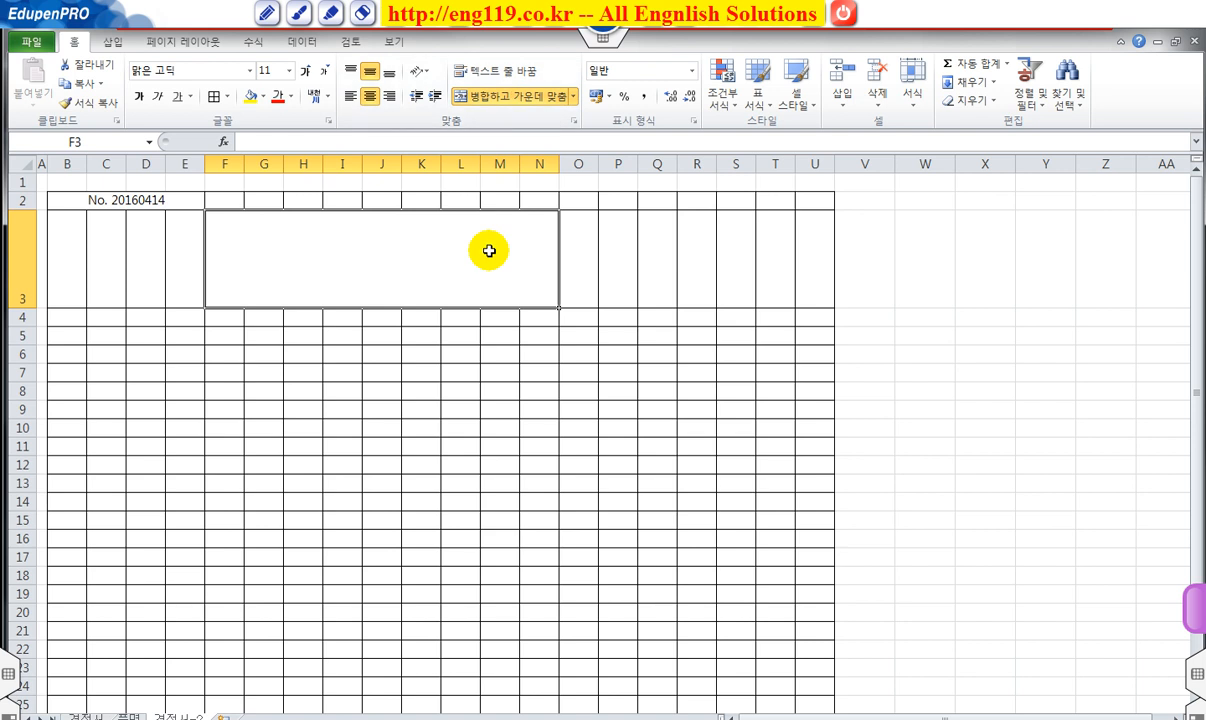
{"action": "type", "text": "r"}
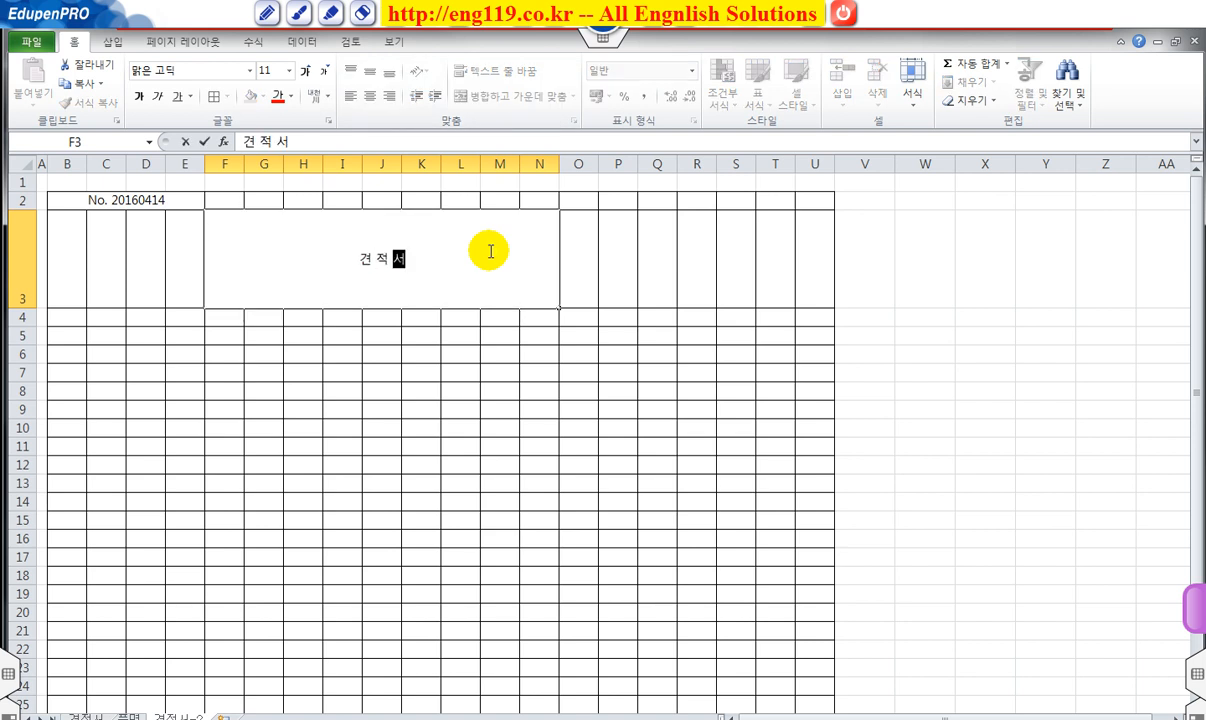
{"action": "type", "text": "견 적 서"}
{"action": "key", "text": "Return"}
Make the 견 적 서 title bold at 28 points.
{"action": "left_click", "coordinate": [442, 236]}
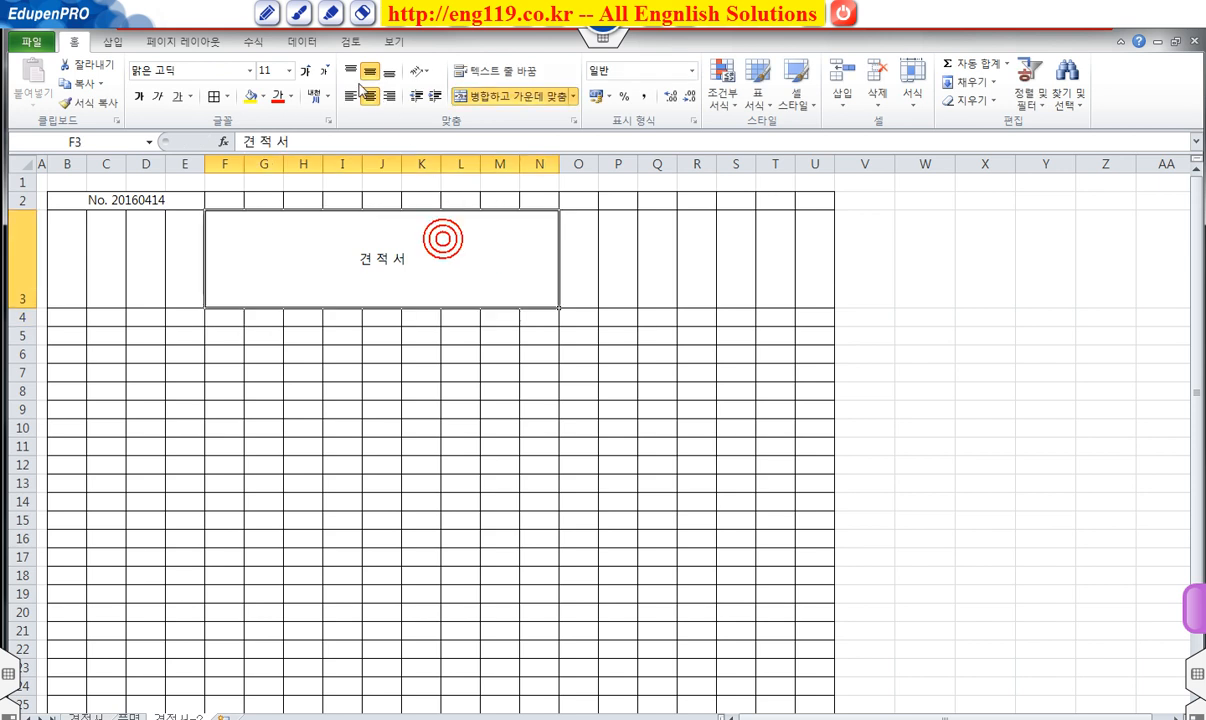
{"action": "left_click", "coordinate": [307, 73]}
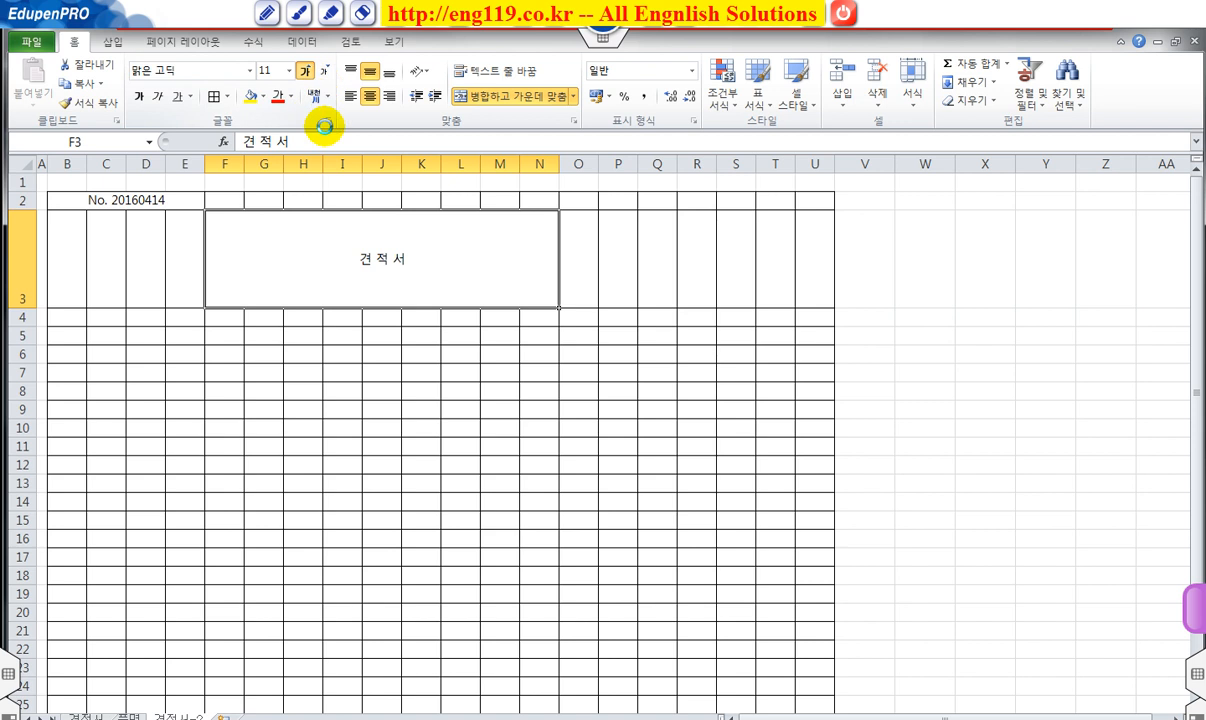
{"action": "left_click", "coordinate": [307, 74]}
{"action": "left_click", "coordinate": [307, 74]}
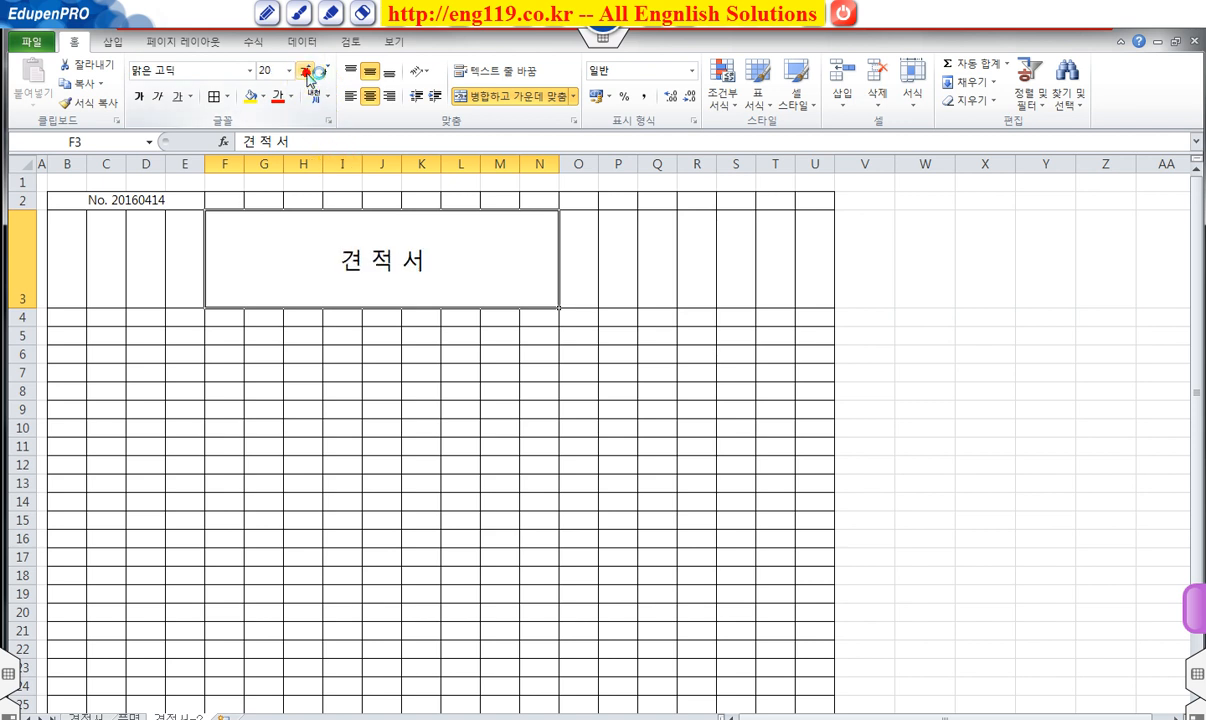
{"action": "left_click", "coordinate": [307, 74]}
{"action": "left_click", "coordinate": [138, 96]}
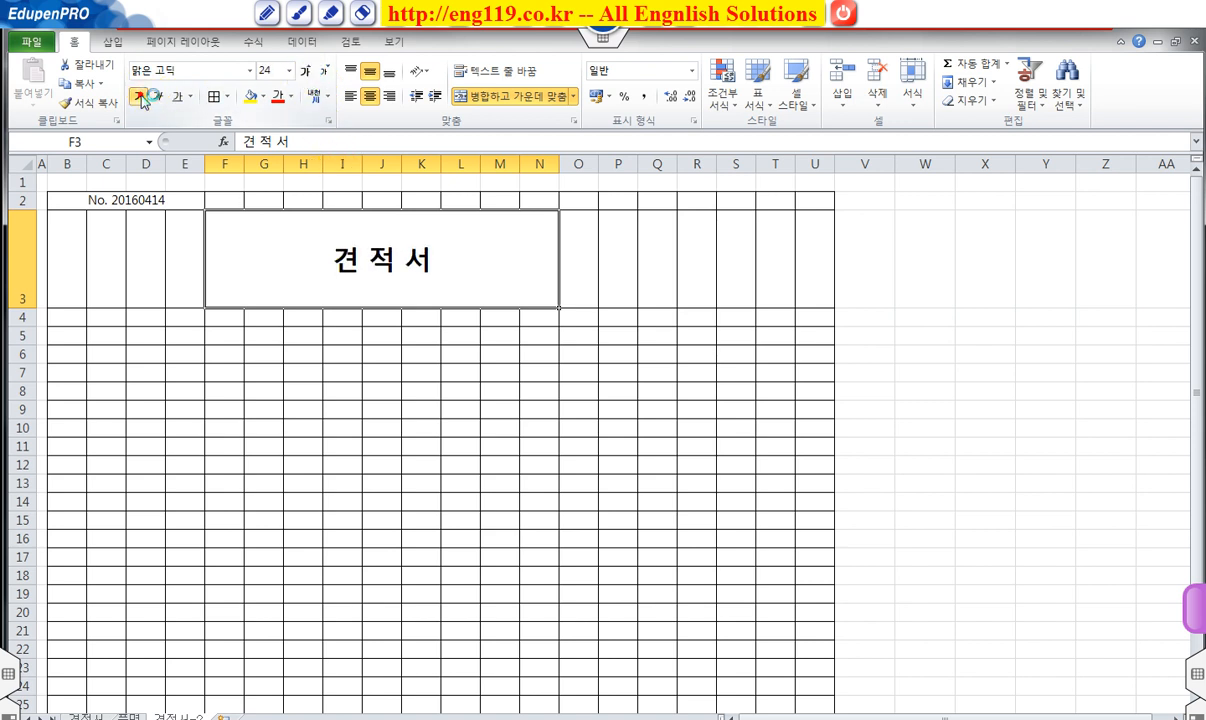
{"action": "left_click", "coordinate": [307, 74]}
{"action": "left_click", "coordinate": [307, 74]}
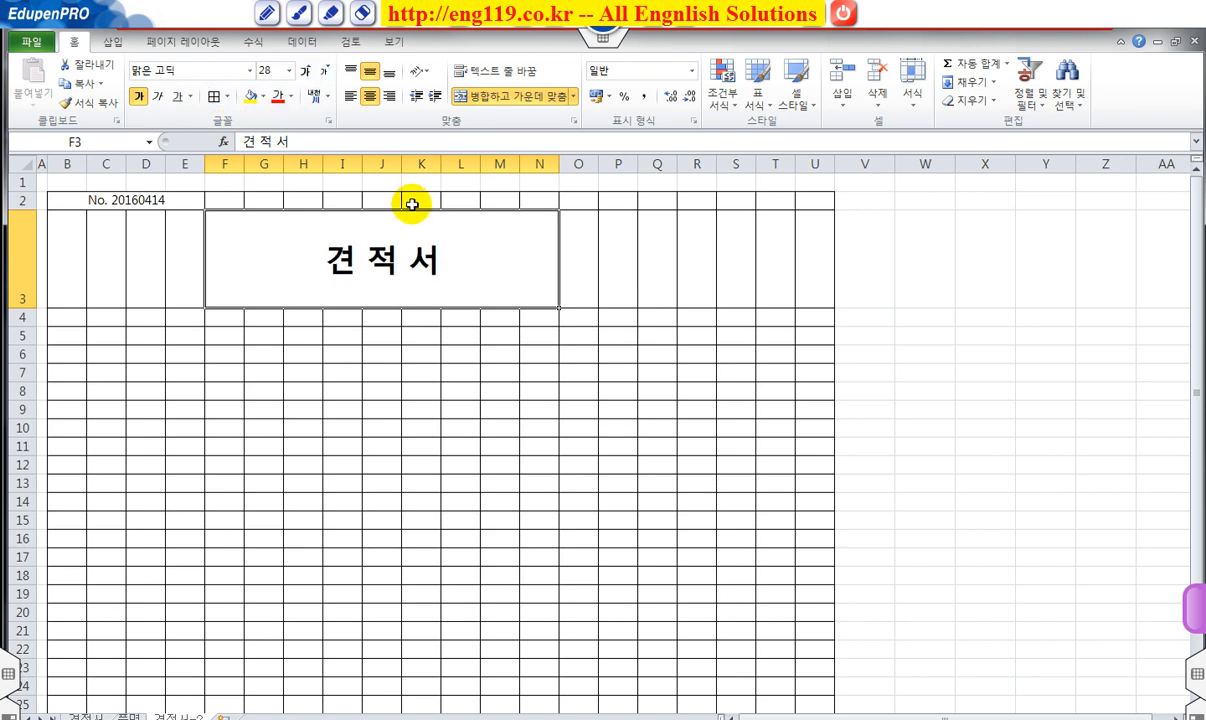
Give the 견 적 서 title Distributed (Indent) alignment and indent it four steps.
{"action": "right_click", "coordinate": [369, 253]}
{"action": "left_click", "coordinate": [298, 493]}
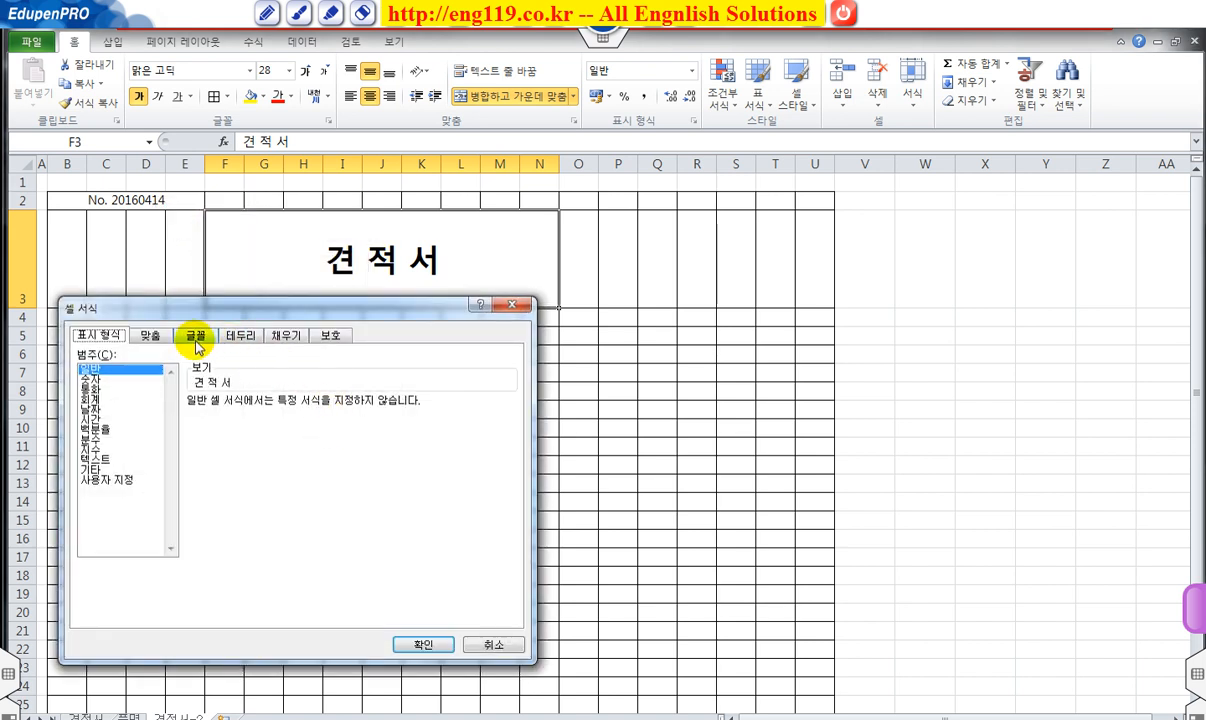
{"action": "left_click", "coordinate": [150, 335]}
{"action": "left_click", "coordinate": [202, 386]}
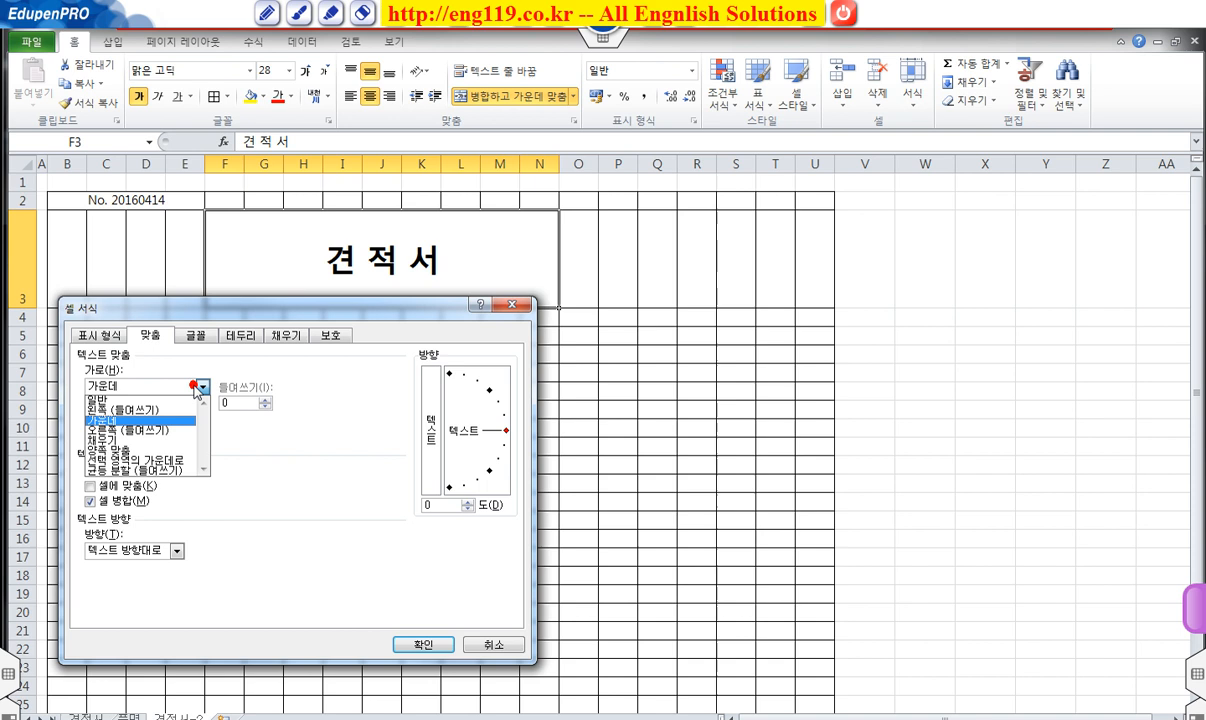
{"action": "left_click", "coordinate": [168, 470]}
{"action": "left_click", "coordinate": [420, 642]}
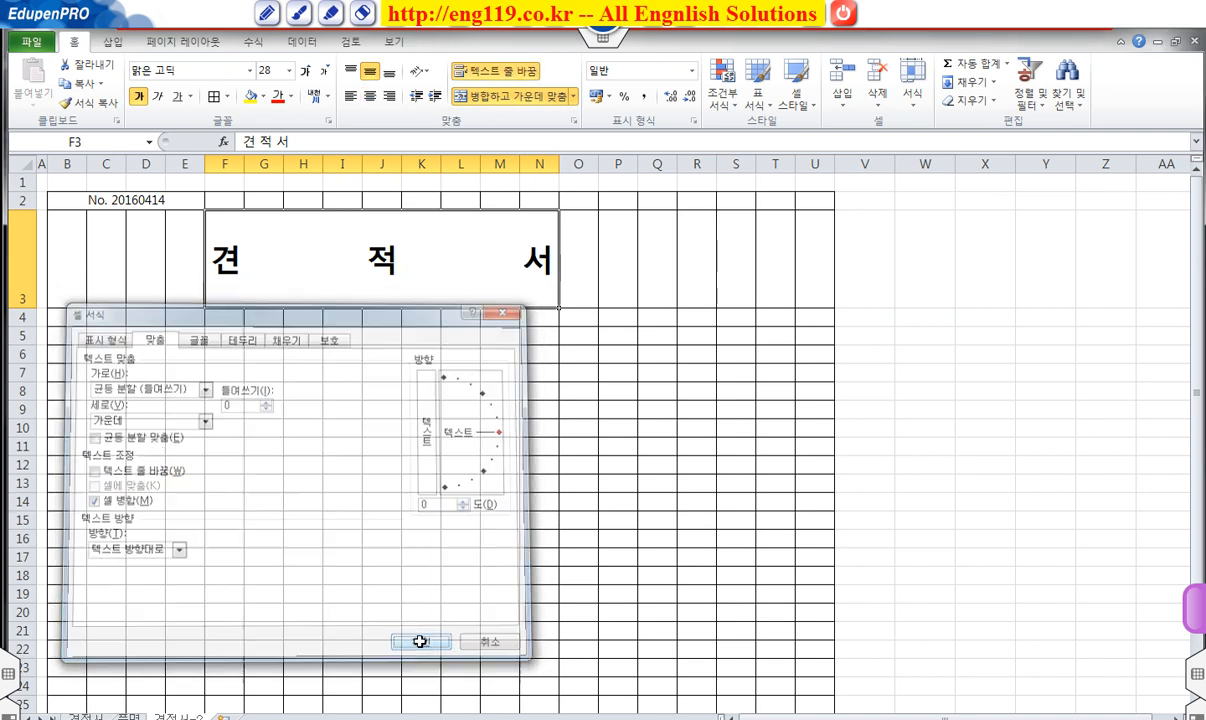
{"action": "left_click", "coordinate": [433, 97]}
{"action": "left_click", "coordinate": [433, 97]}
{"action": "left_click", "coordinate": [433, 97]}
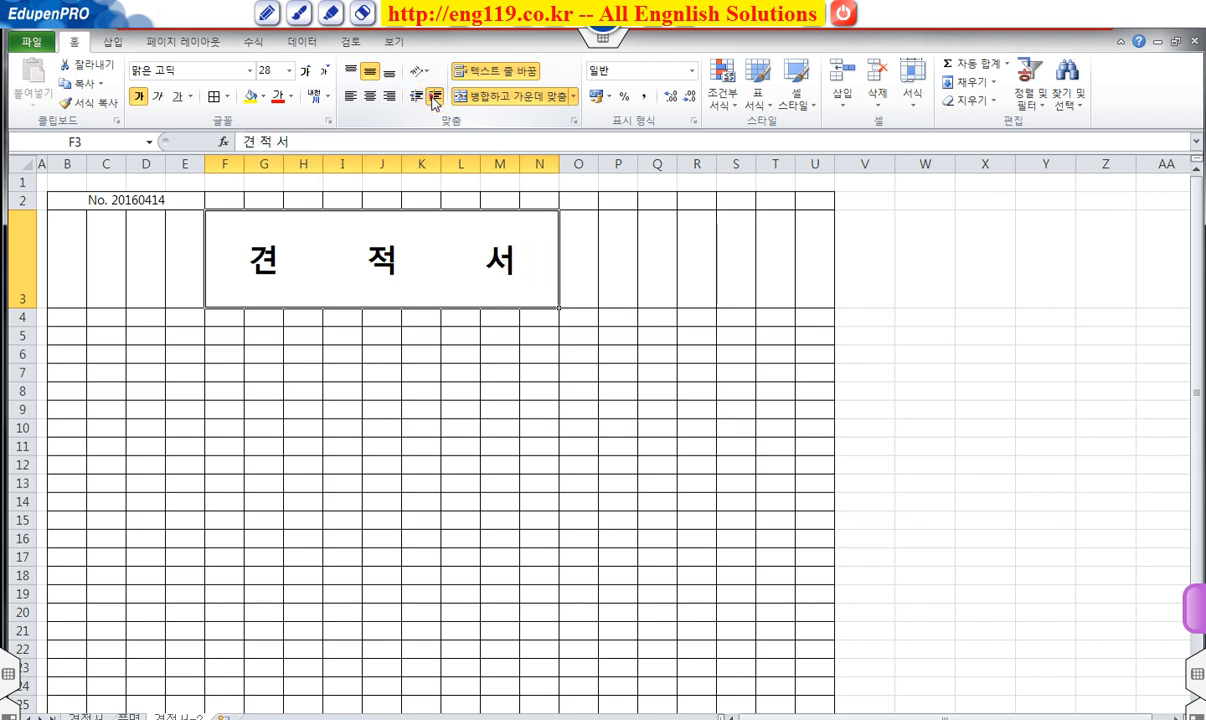
{"action": "left_click", "coordinate": [433, 97]}
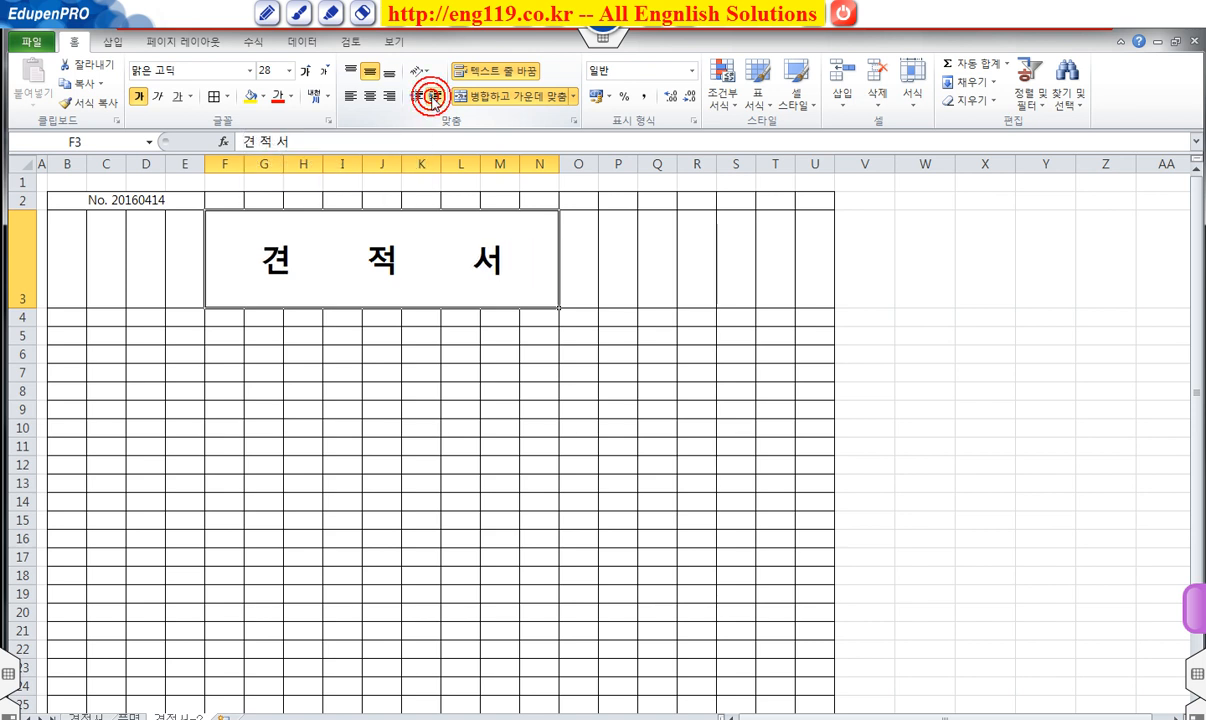
Remove the inside vertical and horizontal borders from header block B2:U3, keeping its outline.
{"action": "left_click", "coordinate": [487, 435]}
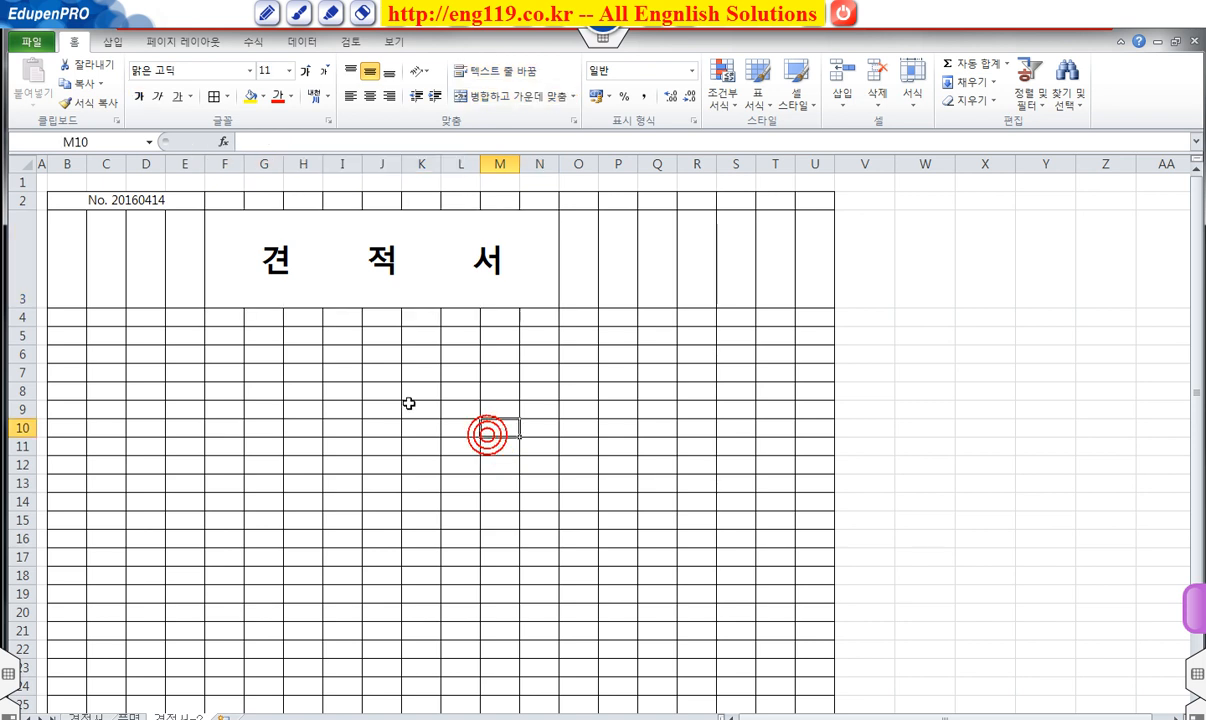
{"action": "left_click_drag", "start_coordinate": [109, 200], "coordinate": [808, 272]}
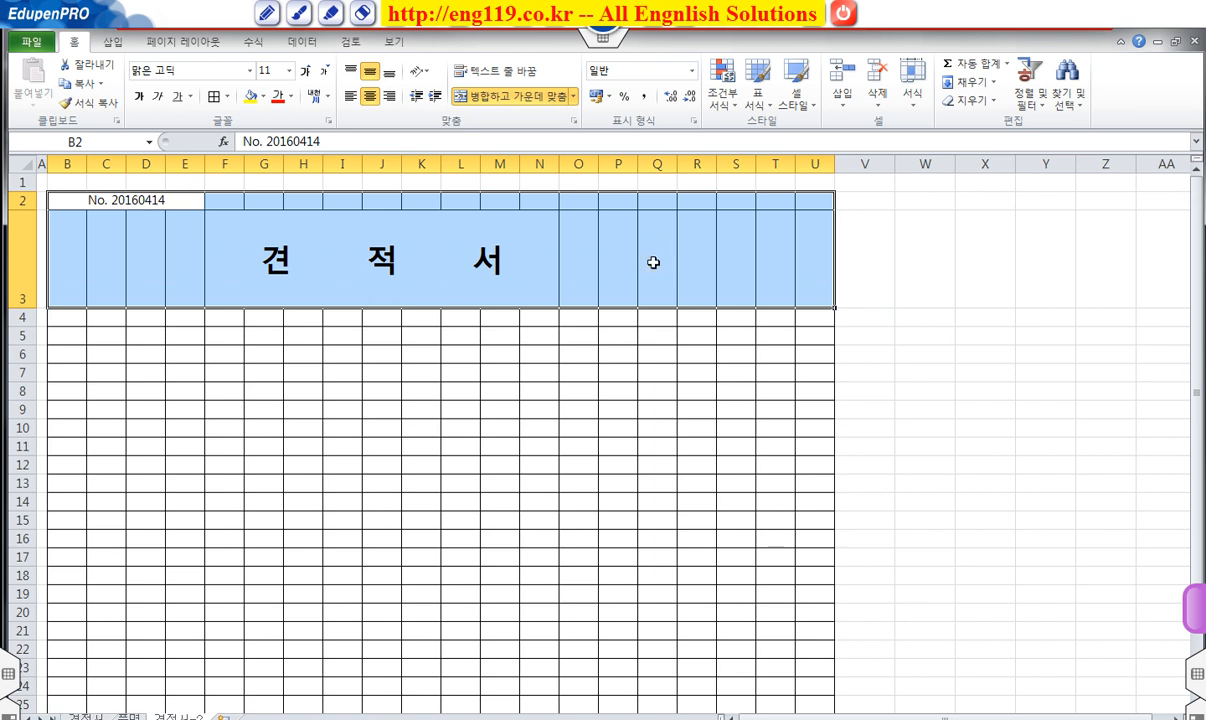
{"action": "right_click", "coordinate": [653, 262]}
{"action": "left_click", "coordinate": [550, 503]}
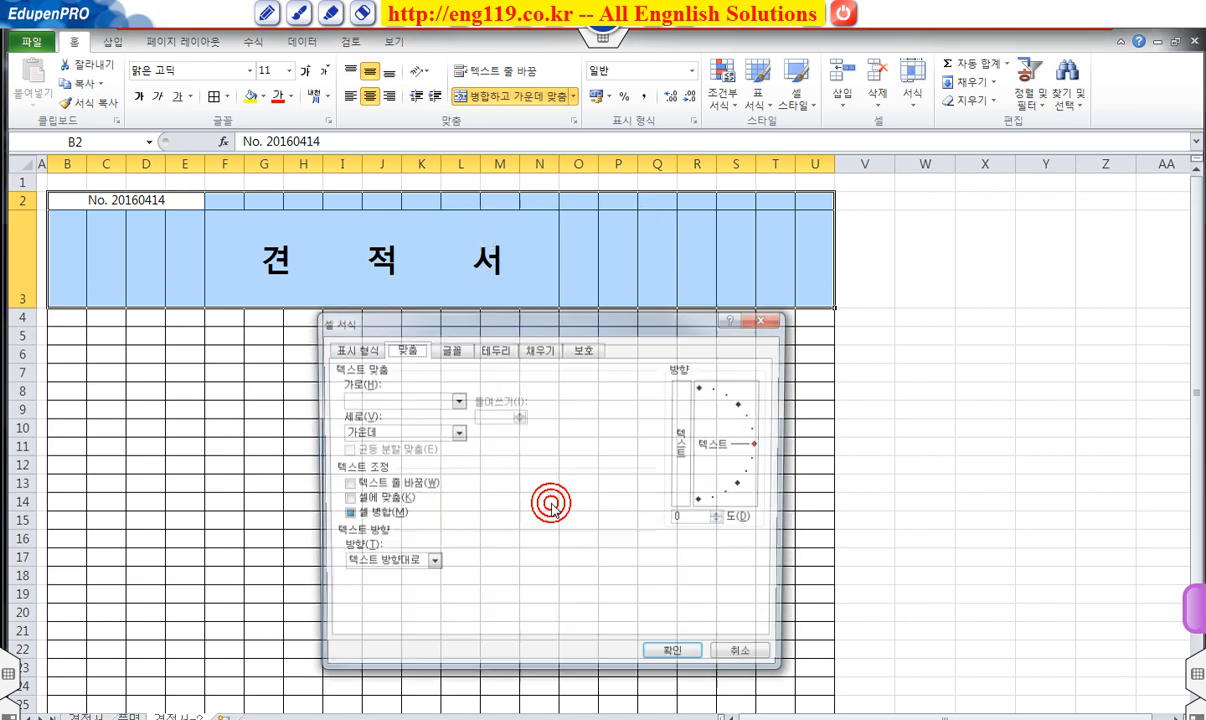
{"action": "left_click", "coordinate": [500, 348]}
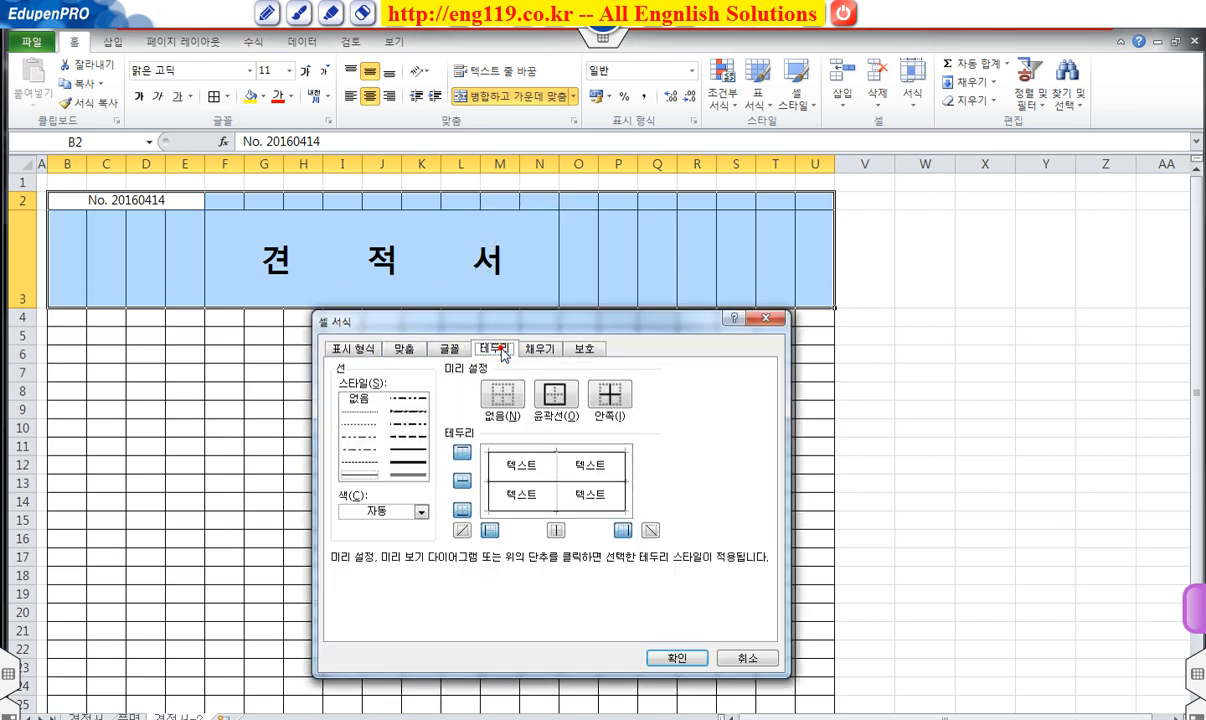
{"action": "left_click", "coordinate": [557, 530]}
{"action": "left_click", "coordinate": [462, 481]}
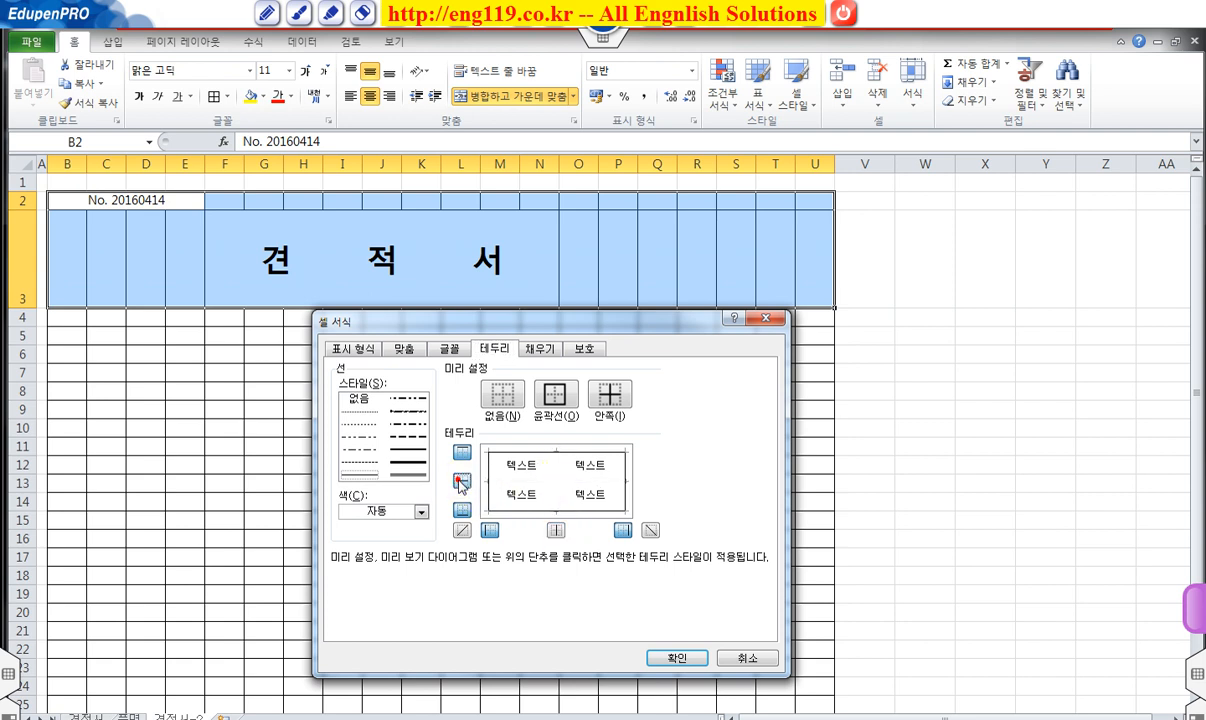
{"action": "left_click", "coordinate": [678, 656]}
{"action": "left_click", "coordinate": [585, 509]}
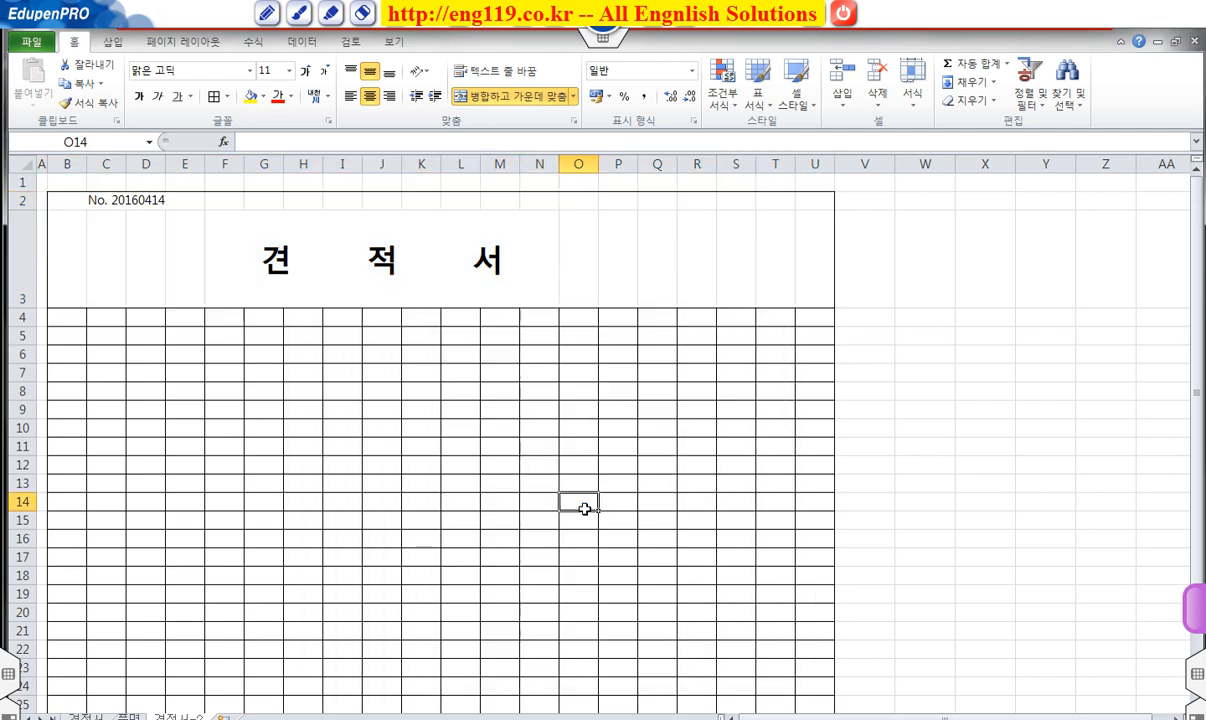
{"action": "left_click", "coordinate": [104, 199]}
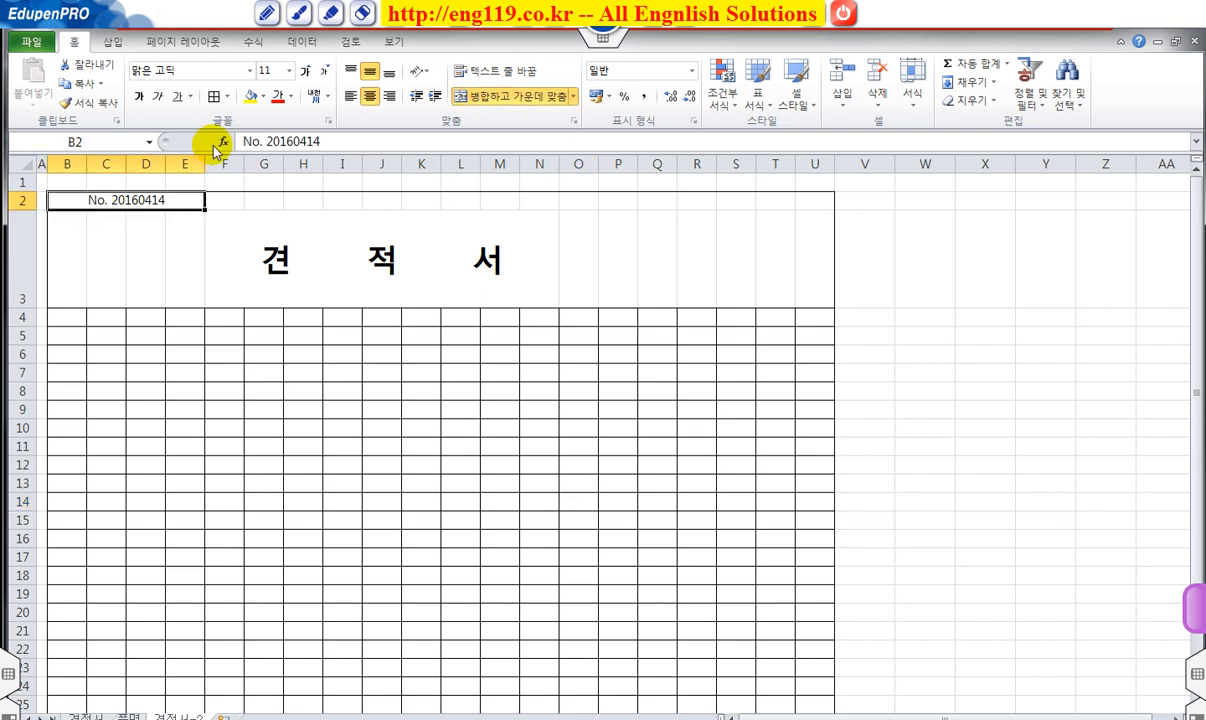
{"action": "left_click", "coordinate": [392, 466]}
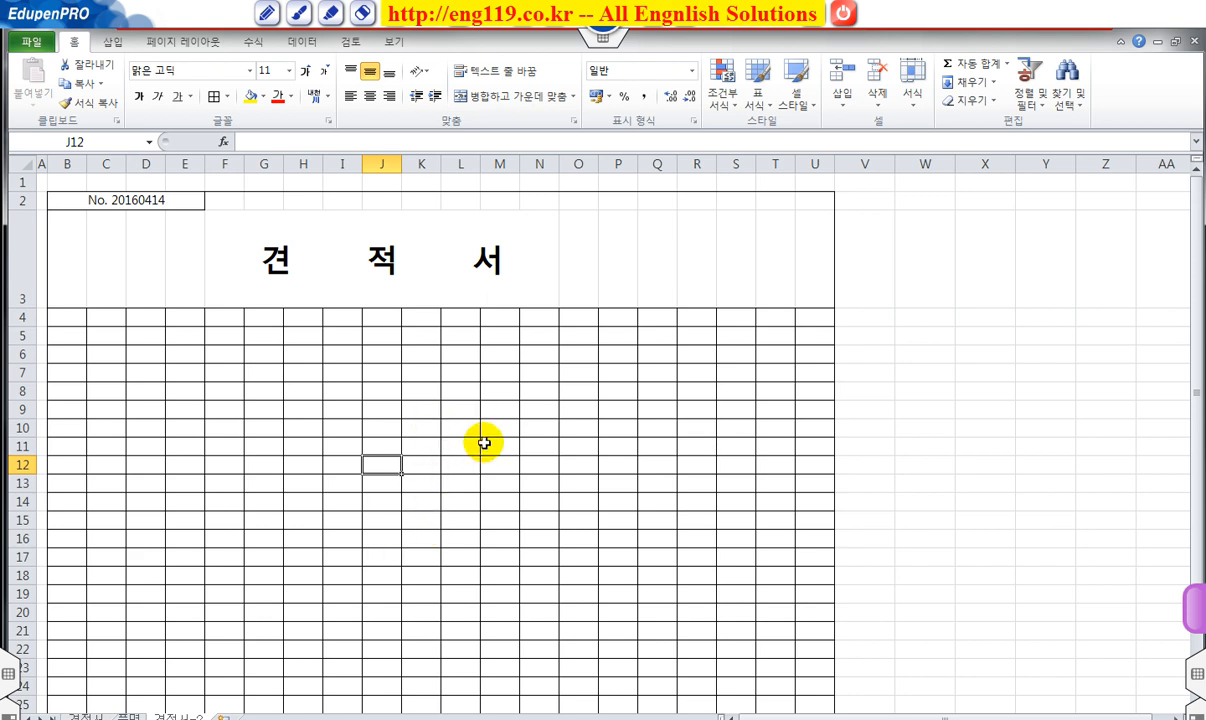
Merge B4:B11, enter the 공 급 자 label, and set it to Vertical Text.
{"action": "left_click", "coordinate": [77, 319]}
{"action": "left_click_drag", "start_coordinate": [77, 319], "coordinate": [73, 452]}
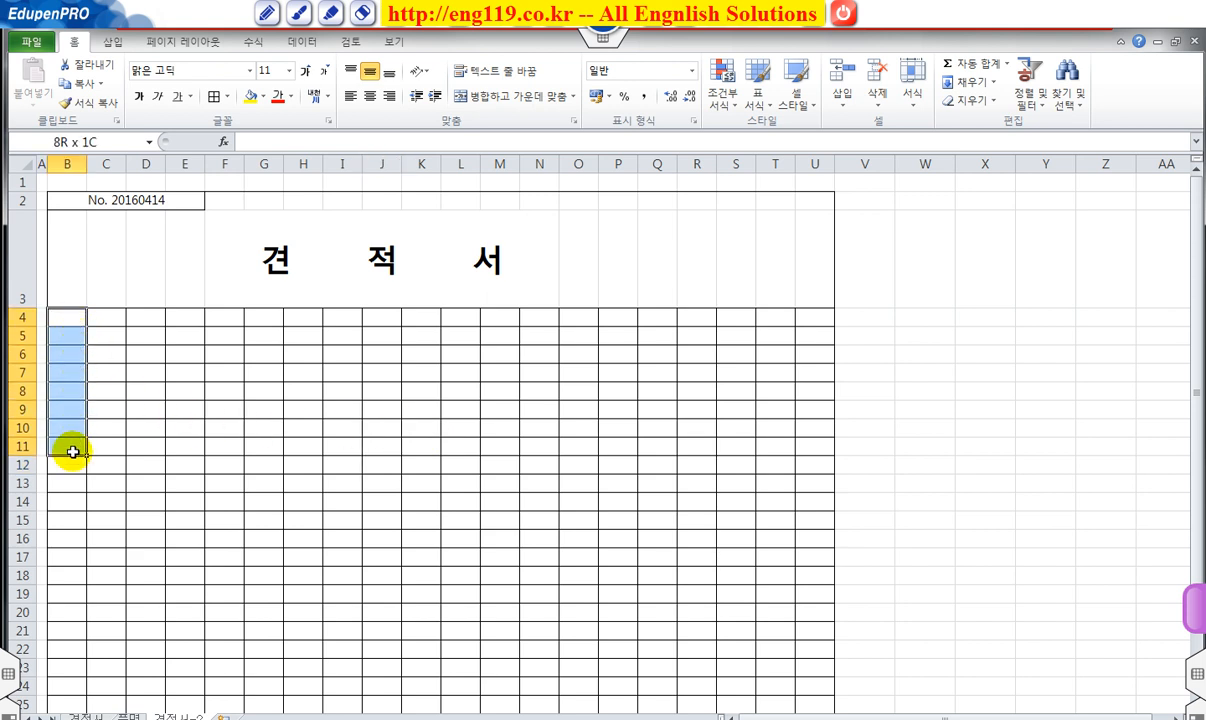
{"action": "left_click", "coordinate": [492, 97]}
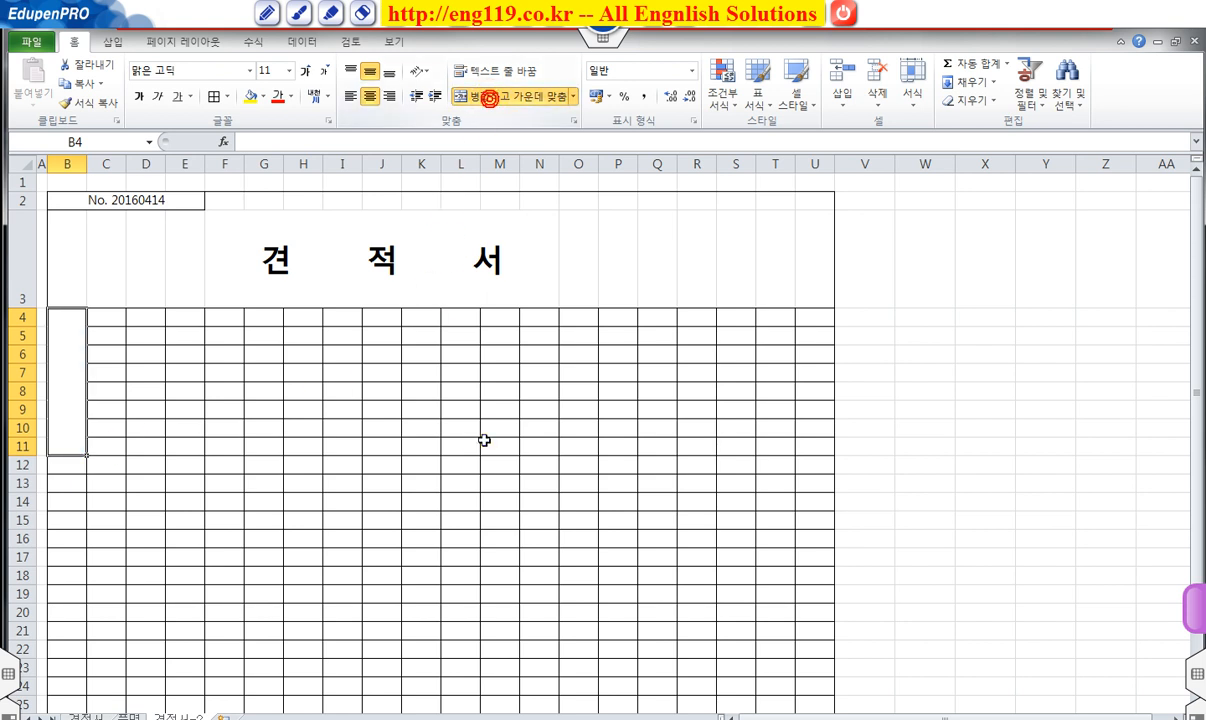
{"action": "type", "text": "고"}
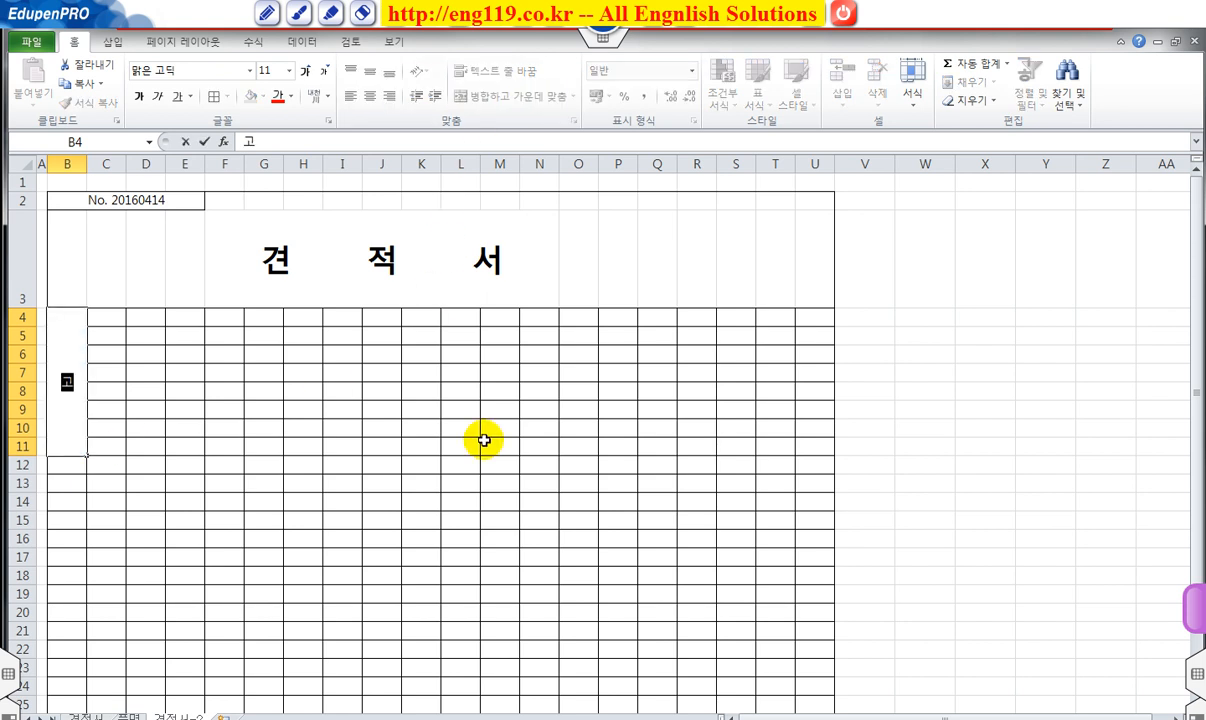
{"action": "type", "text": " 급 자"}
{"action": "key", "text": "Return"}
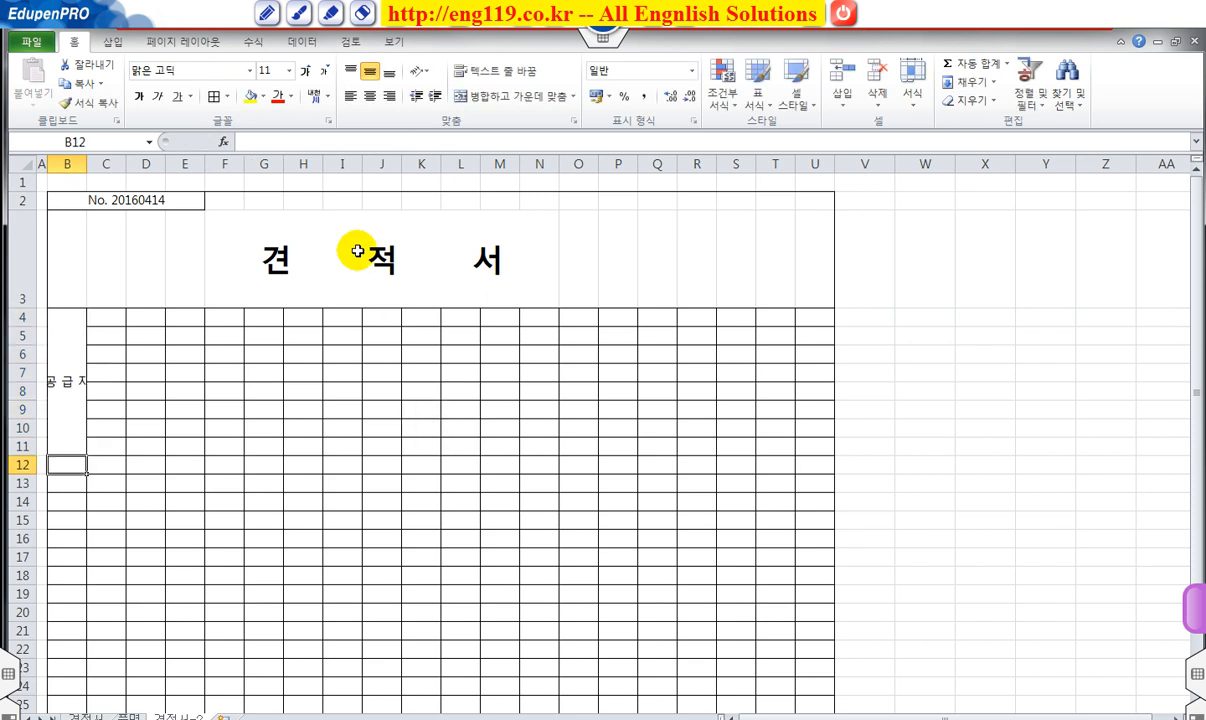
{"action": "left_click", "coordinate": [78, 383]}
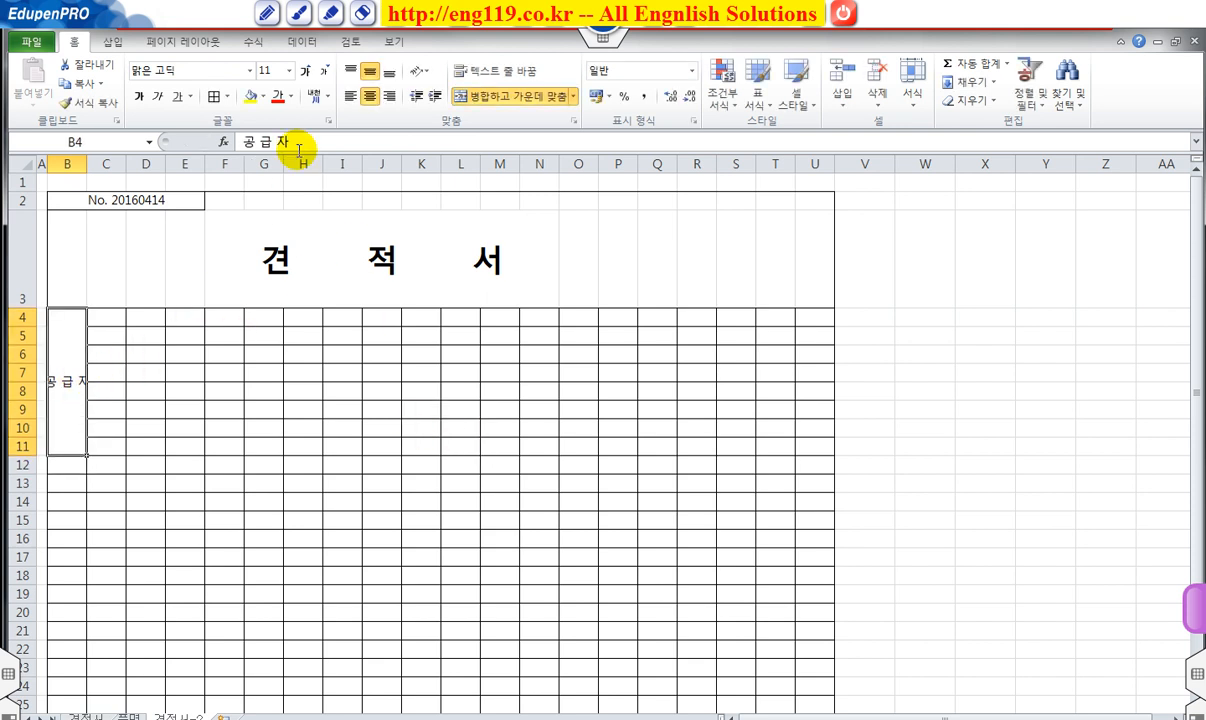
{"action": "left_click", "coordinate": [419, 71]}
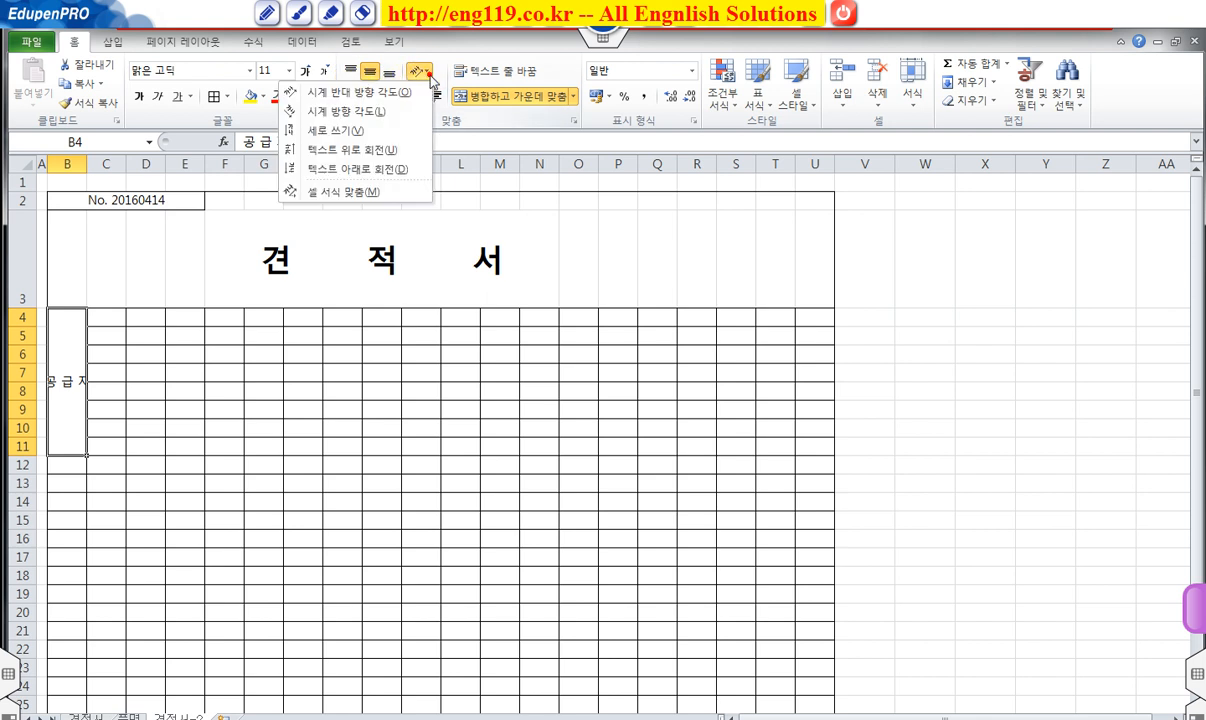
{"action": "left_click", "coordinate": [370, 131]}
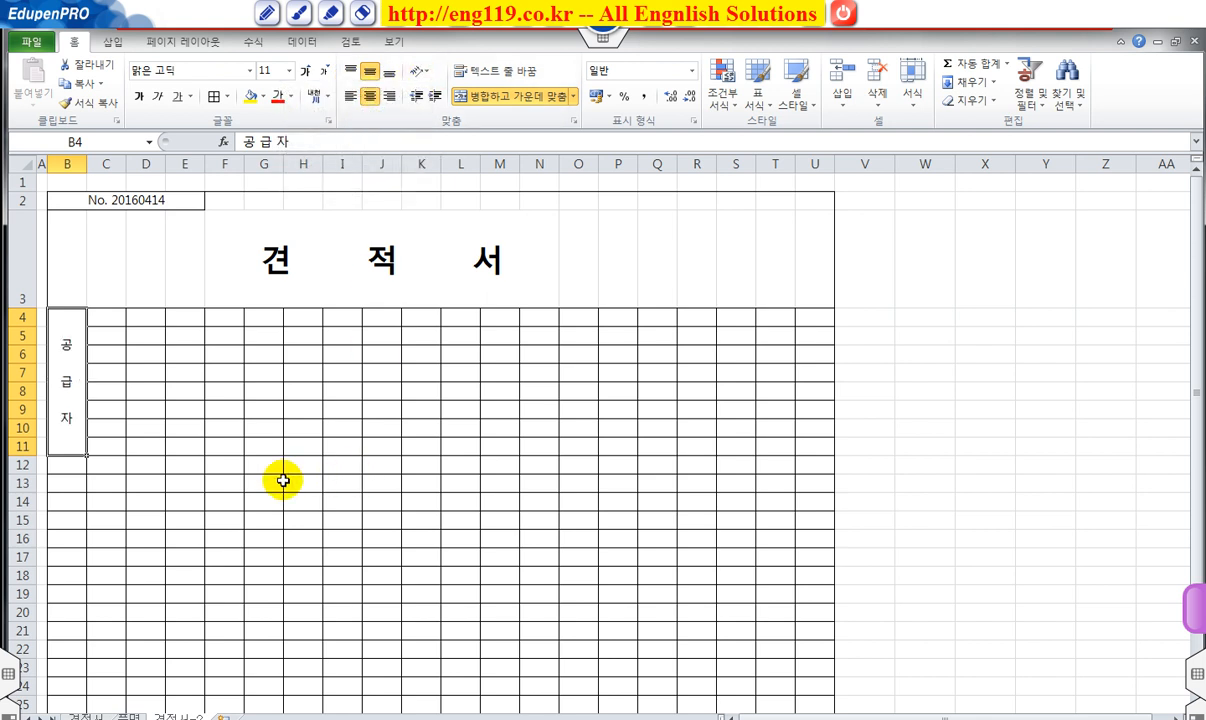
Merge C4:D5 and repeat the merged two-row block down through row 11.
{"action": "left_click", "coordinate": [22, 317]}
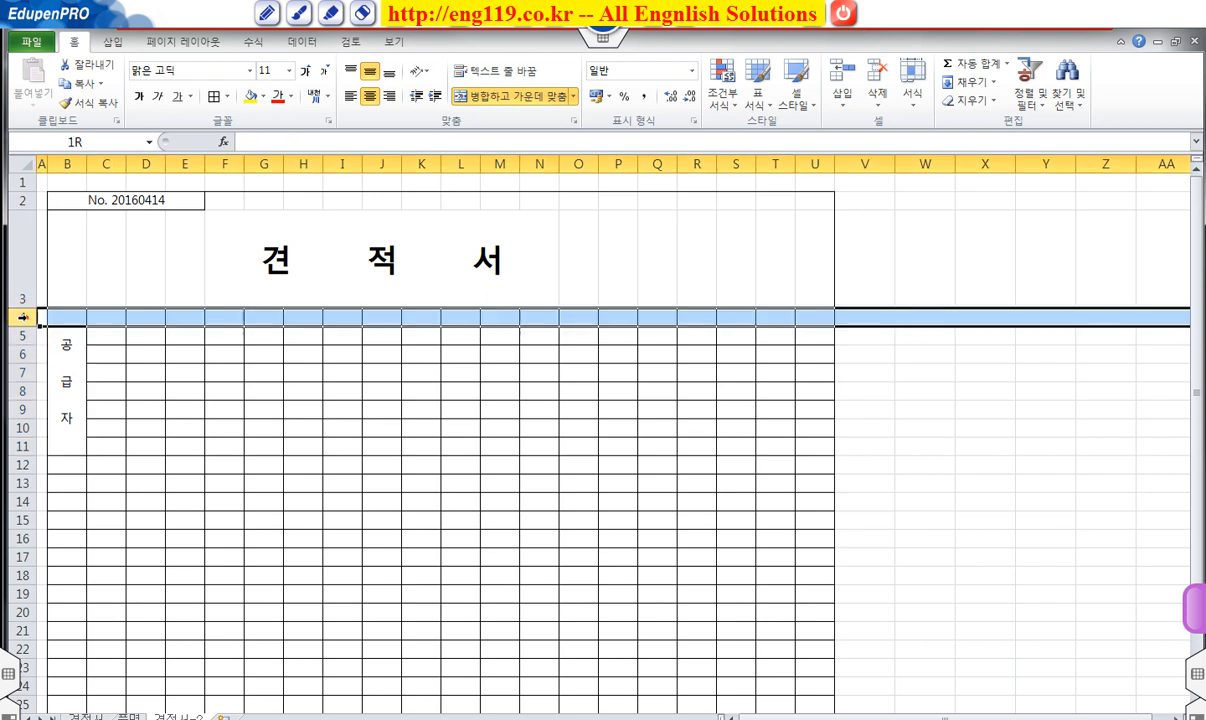
{"action": "left_click", "coordinate": [118, 338]}
{"action": "left_click", "coordinate": [119, 322]}
{"action": "left_click_drag", "start_coordinate": [118, 320], "coordinate": [146, 331]}
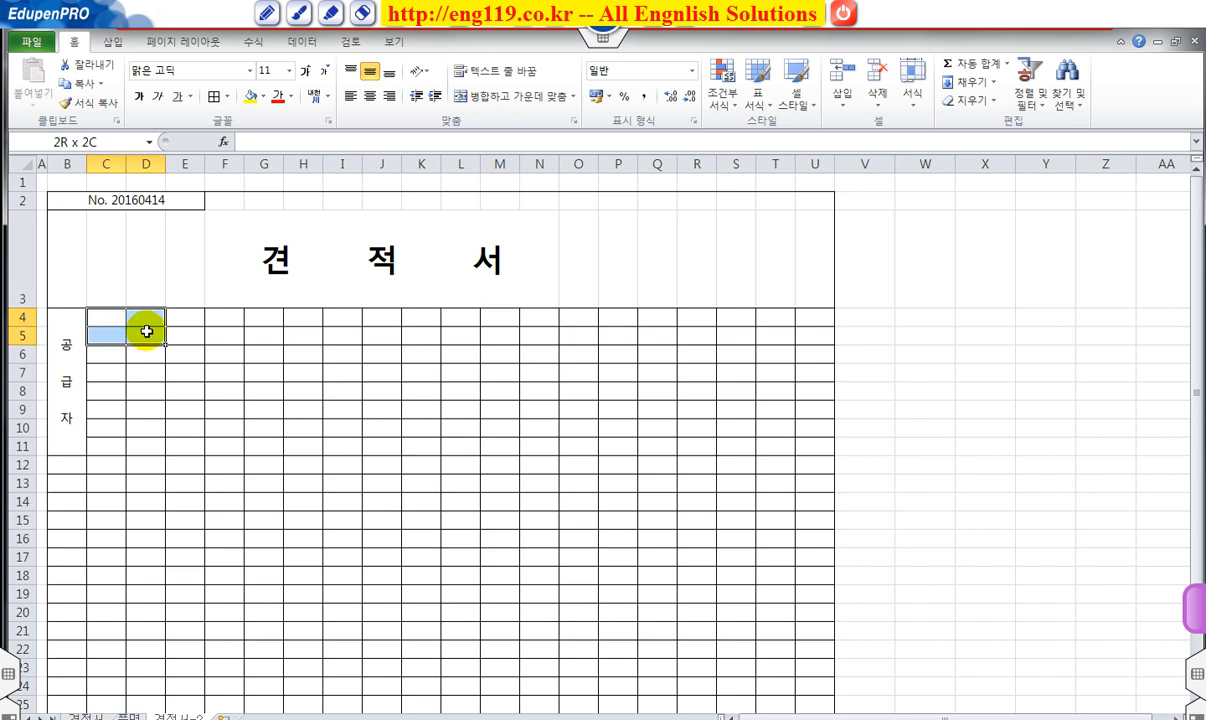
{"action": "left_click", "coordinate": [492, 96]}
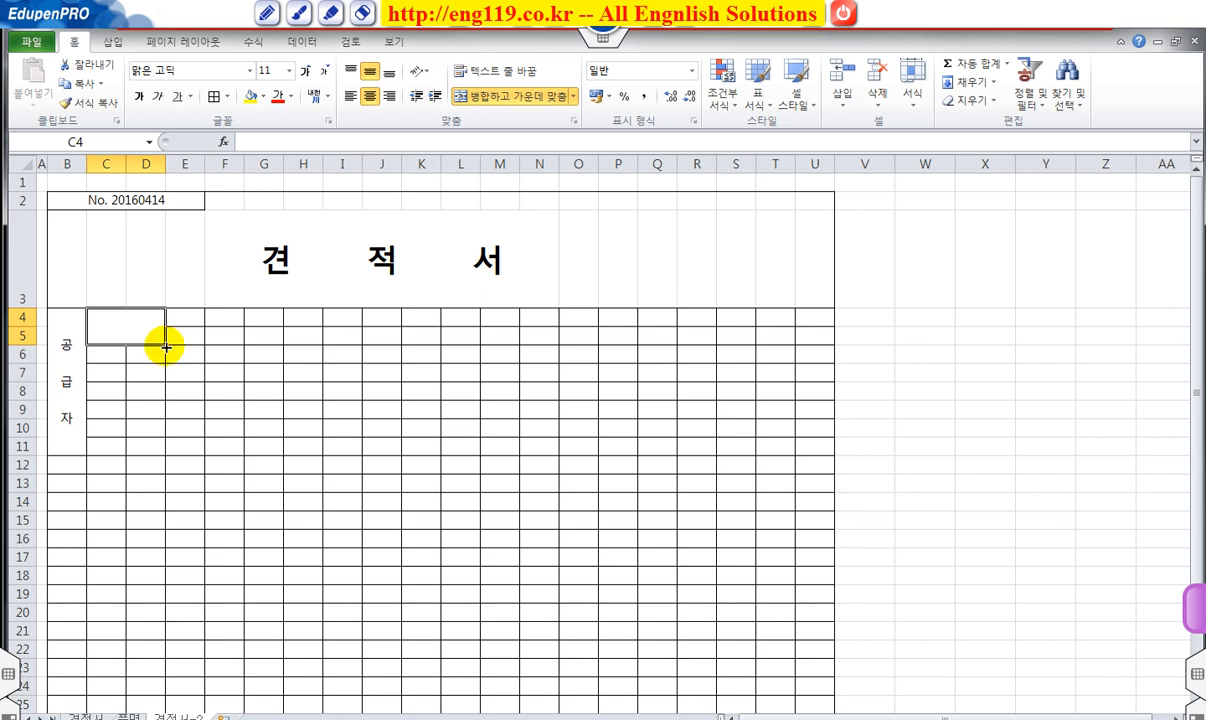
{"action": "left_click_drag", "start_coordinate": [166, 354], "coordinate": [167, 440]}
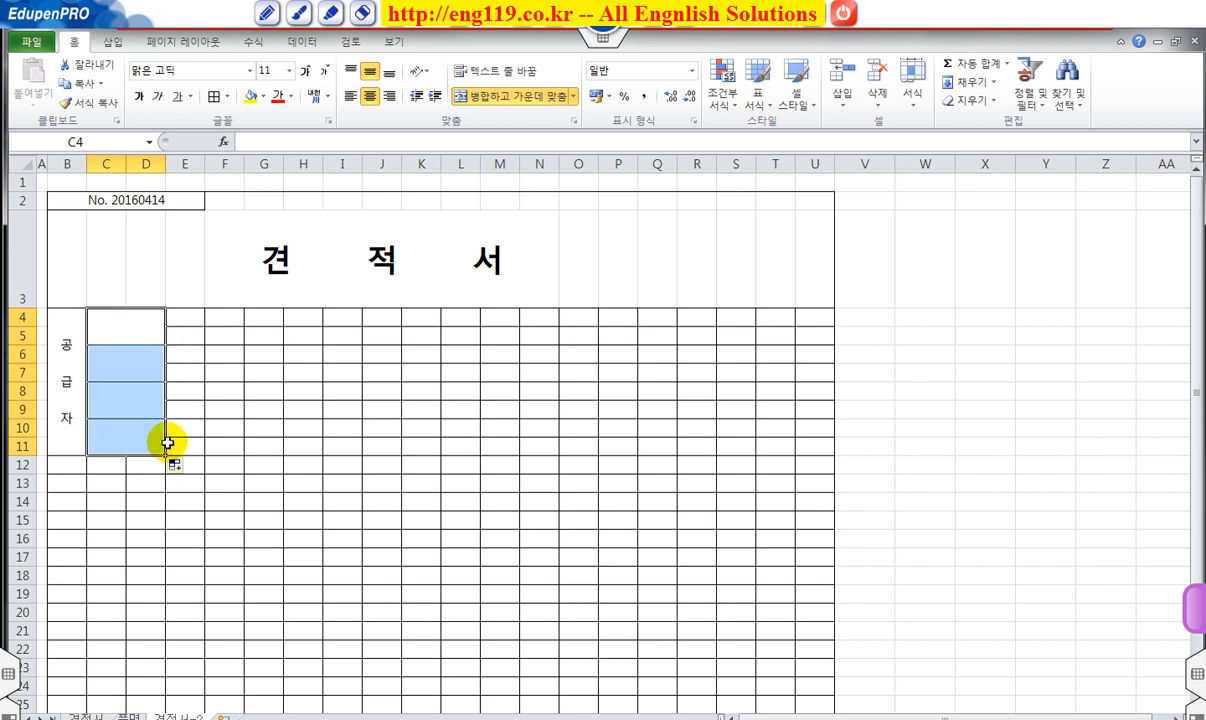
{"action": "left_click", "coordinate": [140, 336]}
{"action": "left_click", "coordinate": [140, 360]}
{"action": "left_click", "coordinate": [143, 402]}
{"action": "left_click", "coordinate": [145, 437]}
Enter the labels 등록번호, 상호, two-line 사업장/소재지, and 업태.
{"action": "left_click", "coordinate": [136, 326]}
{"action": "type", "text": "ㄷ"}
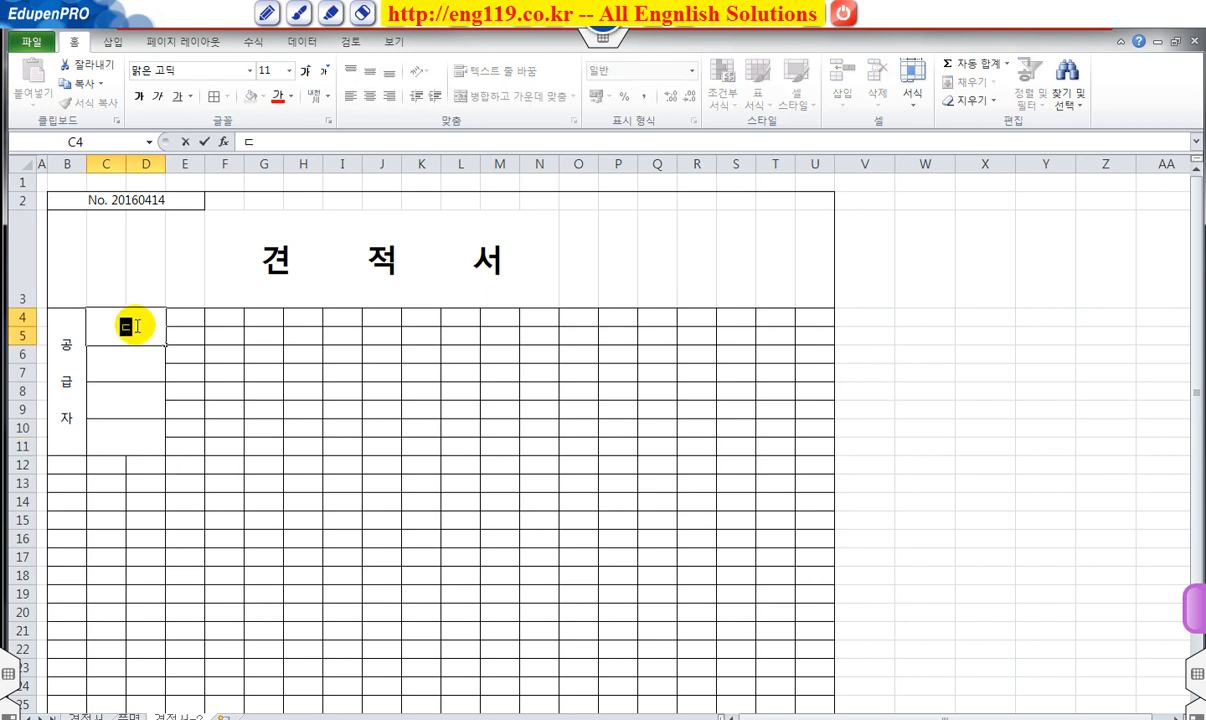
{"action": "type", "text": "록번호"}
{"action": "key", "text": "Return"}
{"action": "type", "text": "상호"}
{"action": "key", "text": "Return"}
{"action": "type", "text": "사업"}
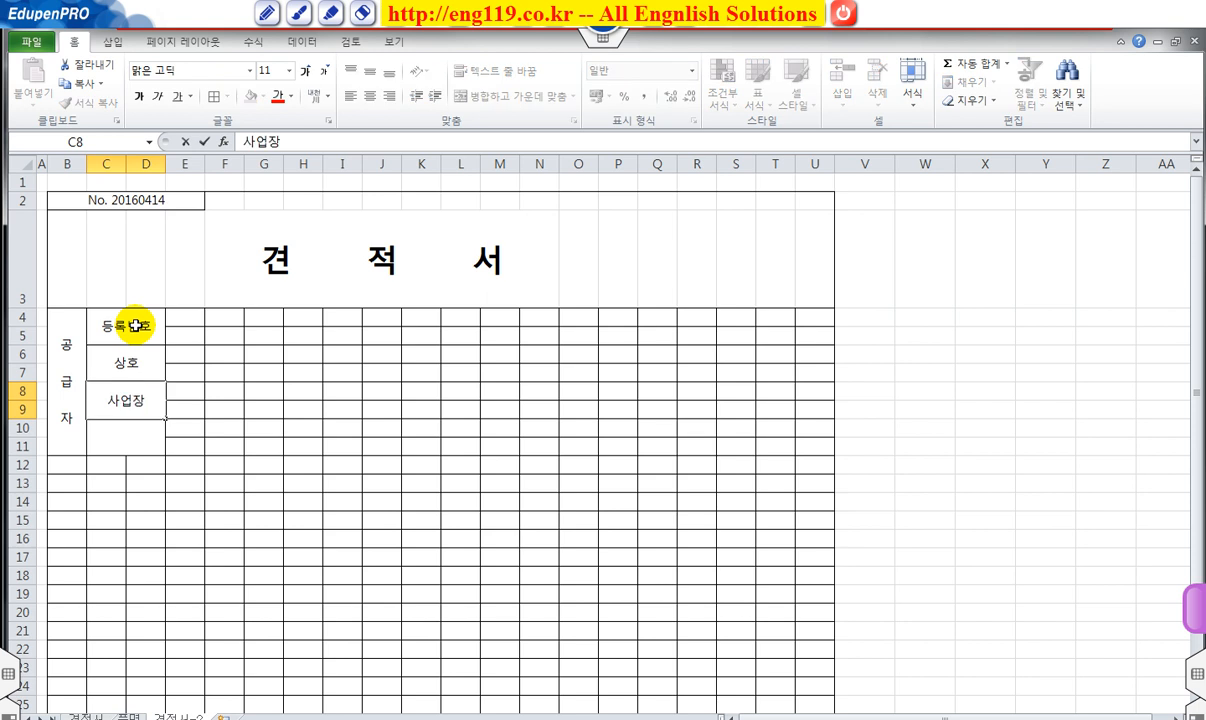
{"action": "type", "text": "장"}
{"action": "key", "text": "alt+Return"}
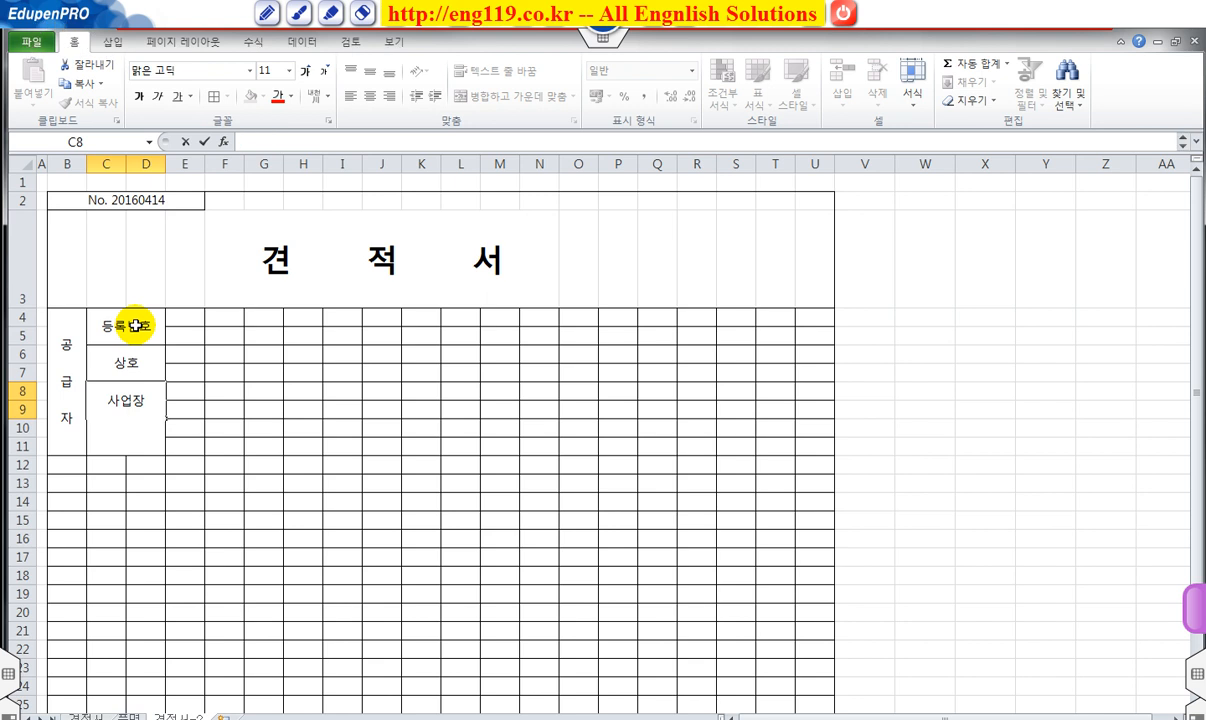
{"action": "type", "text": "소재지"}
{"action": "key", "text": "Return"}
{"action": "type", "text": "어ㅂㅌㅐ"}
{"action": "key", "text": "Return"}
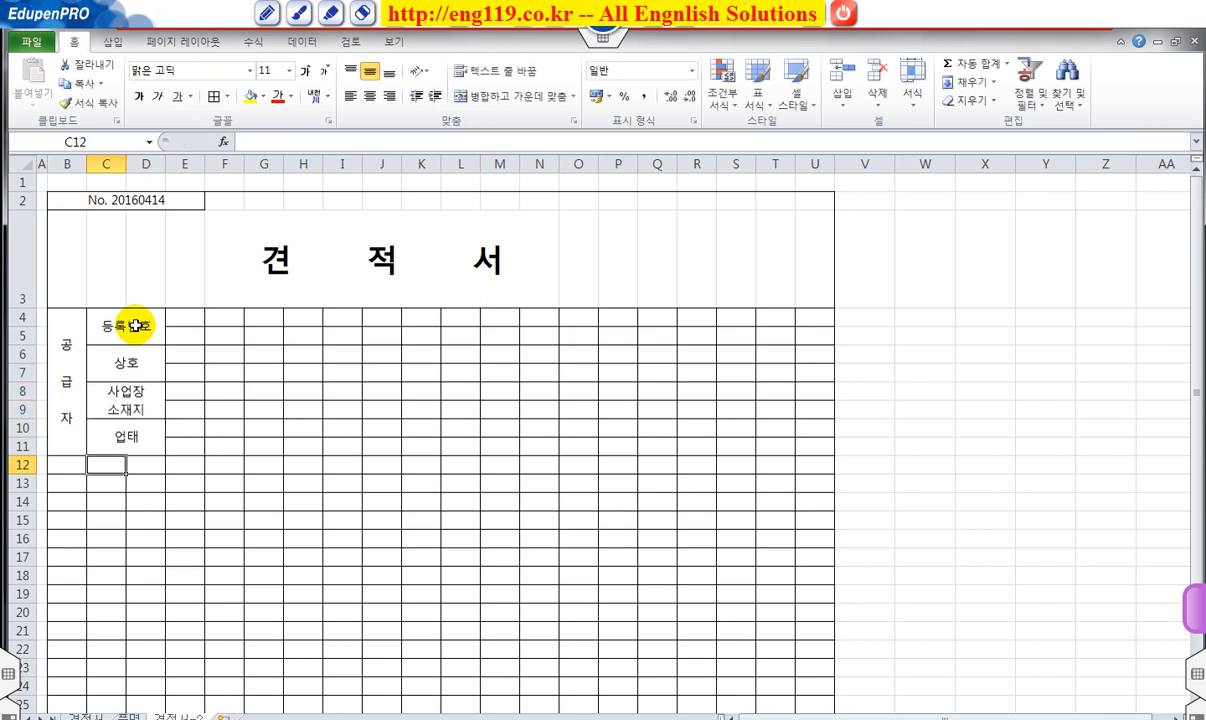
Set labels C4:D11 to Distributed (Indent) alignment with one indent step.
{"action": "left_click_drag", "start_coordinate": [135, 325], "coordinate": [121, 440]}
{"action": "right_click", "coordinate": [121, 425]}
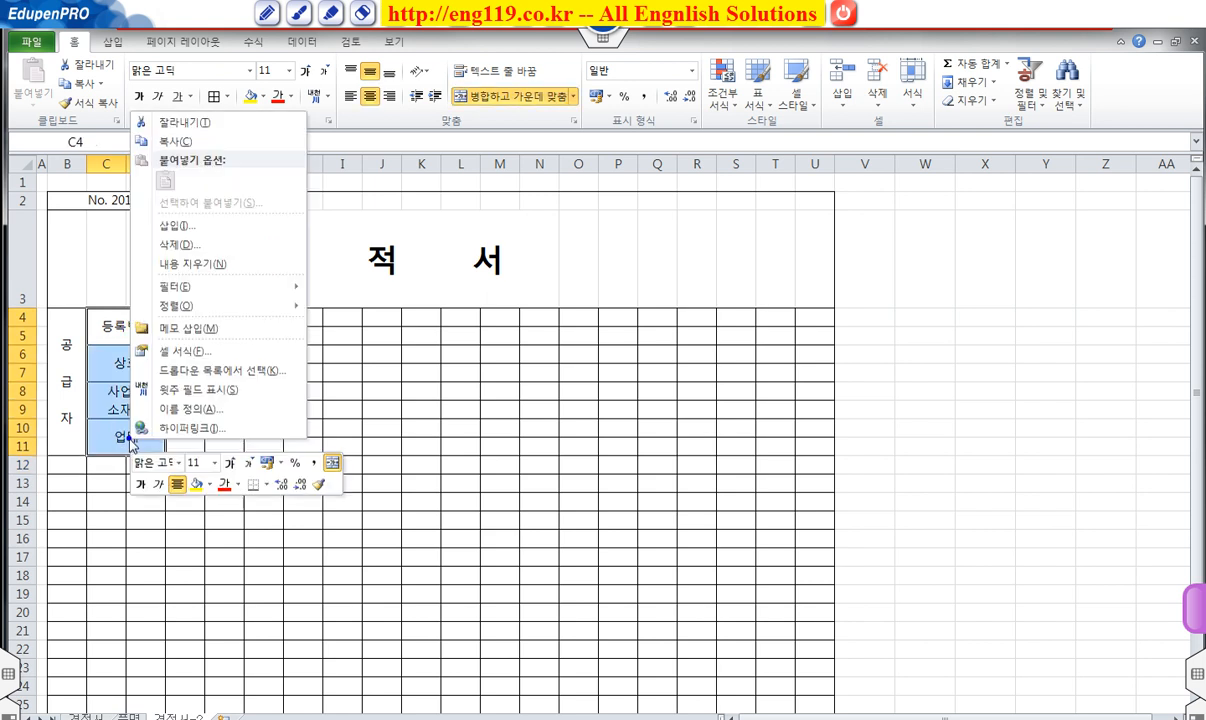
{"action": "left_click", "coordinate": [181, 352]}
{"action": "left_click_drag", "start_coordinate": [182, 158], "coordinate": [410, 175]}
{"action": "left_click", "coordinate": [270, 217]}
{"action": "left_click", "coordinate": [313, 261]}
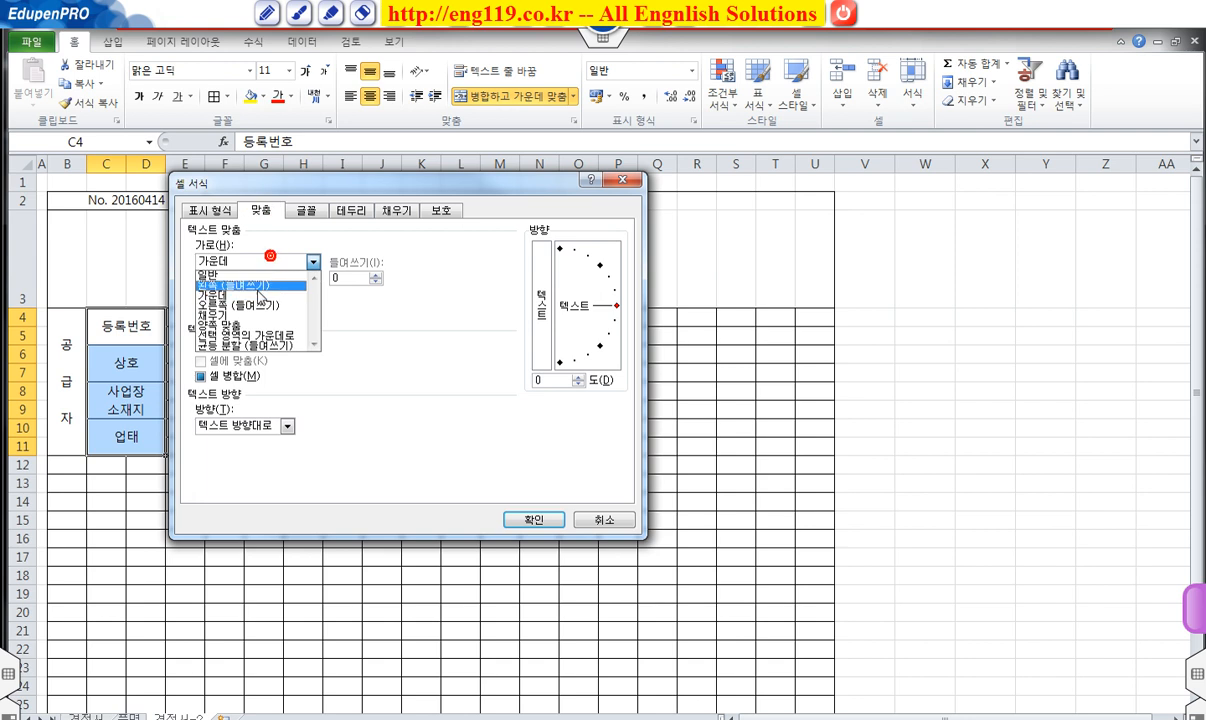
{"action": "left_click", "coordinate": [257, 347]}
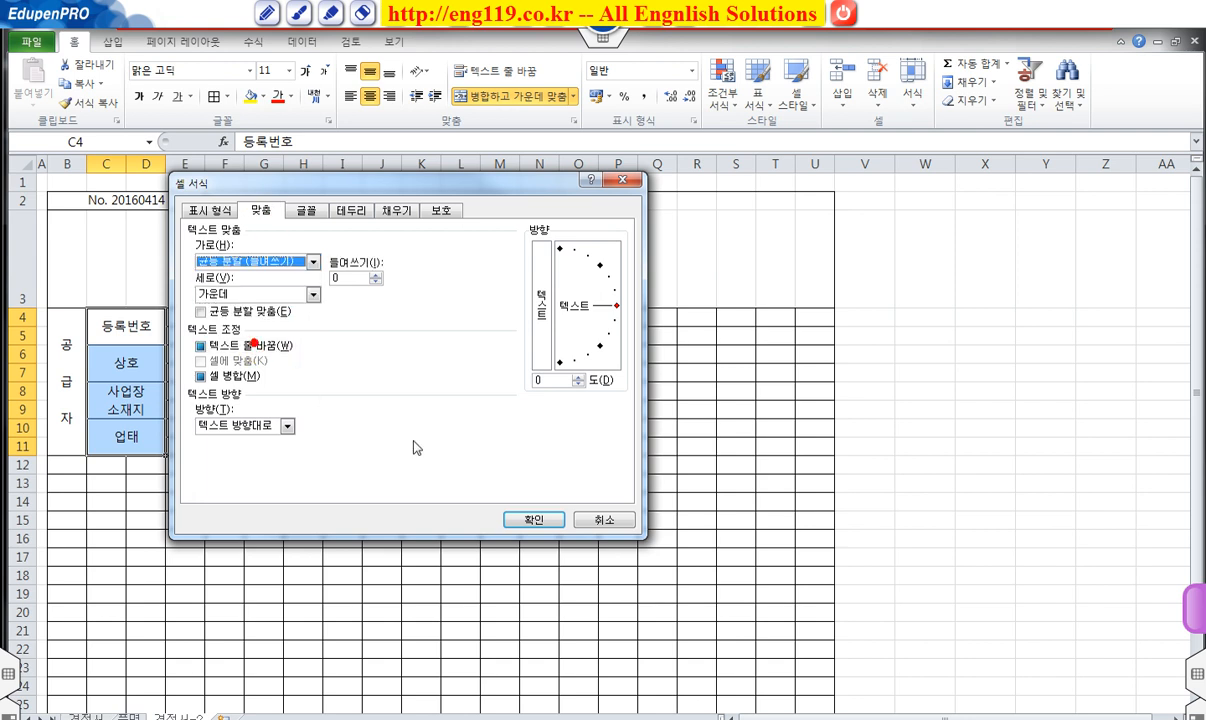
{"action": "left_click", "coordinate": [533, 519]}
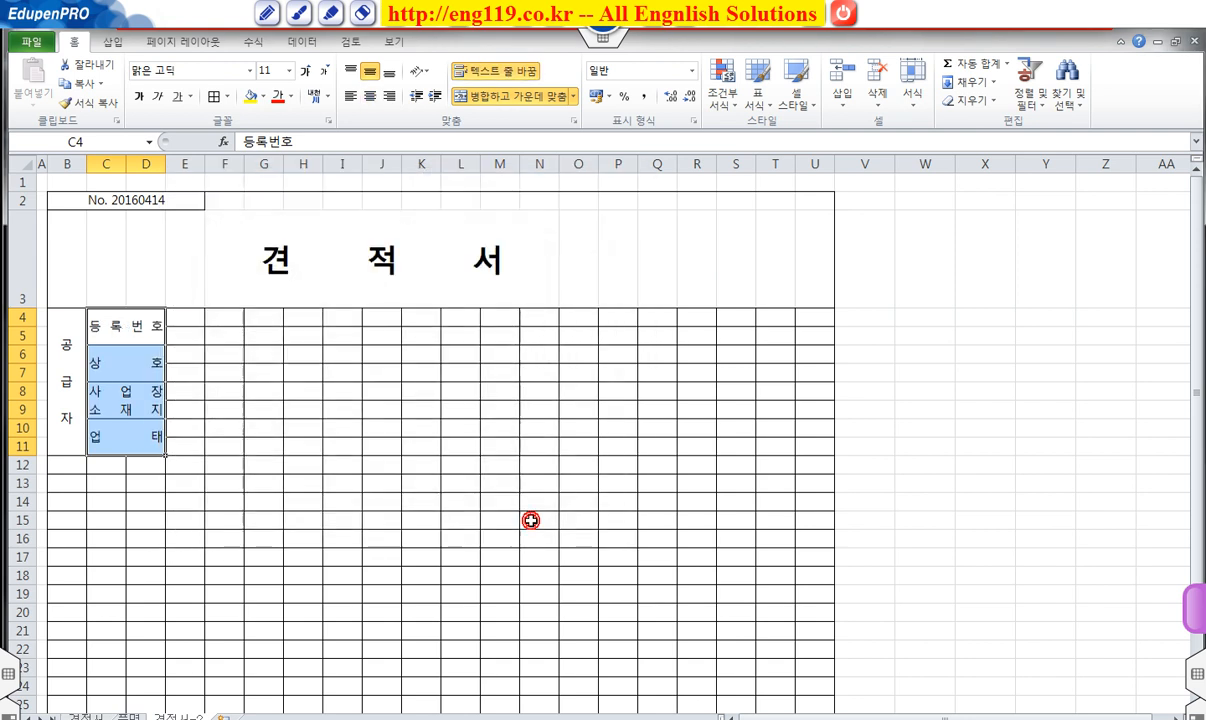
{"action": "left_click", "coordinate": [433, 96]}
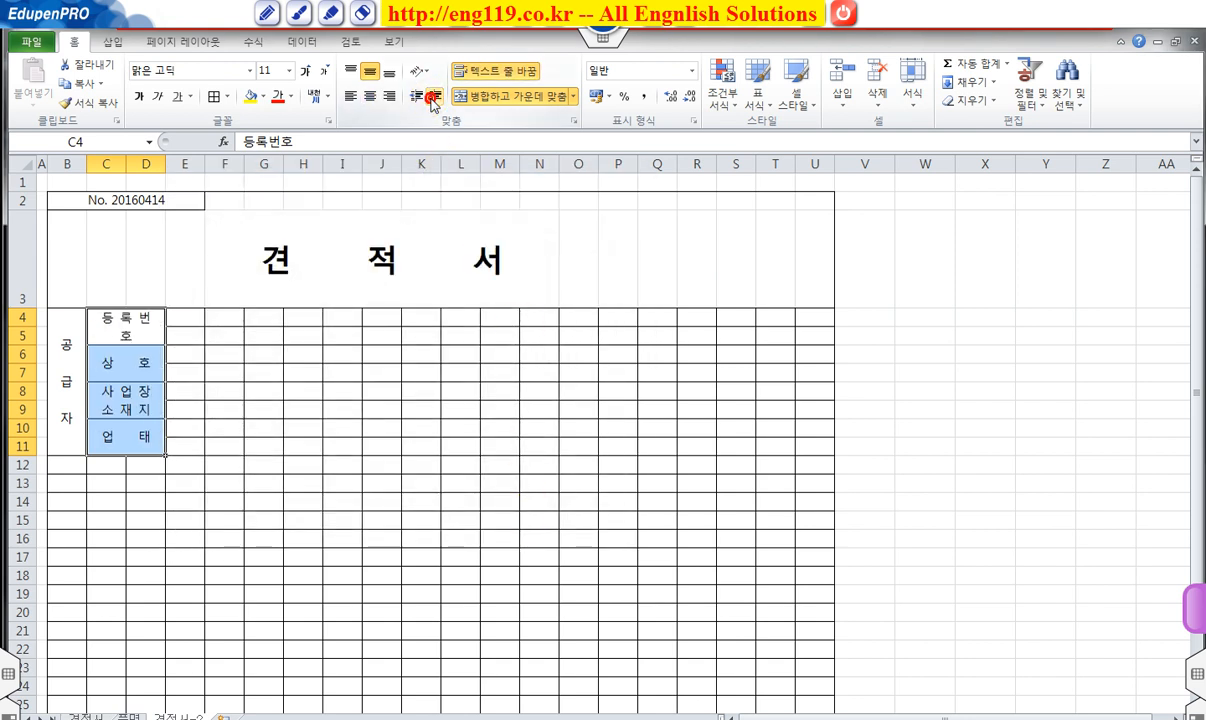
{"action": "left_click", "coordinate": [327, 511]}
{"action": "left_click_drag", "start_coordinate": [183, 316], "coordinate": [388, 343]}
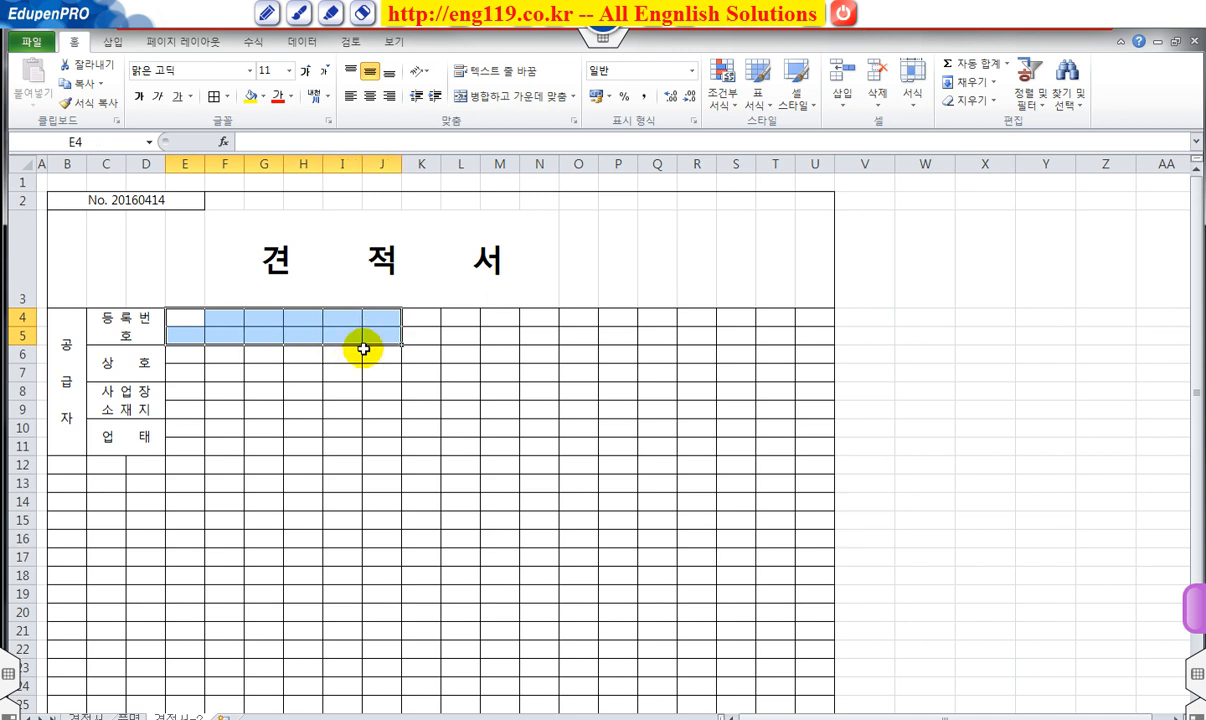
Merge E4:J5, enter the business registration number, and widen column D.
{"action": "left_click", "coordinate": [484, 97]}
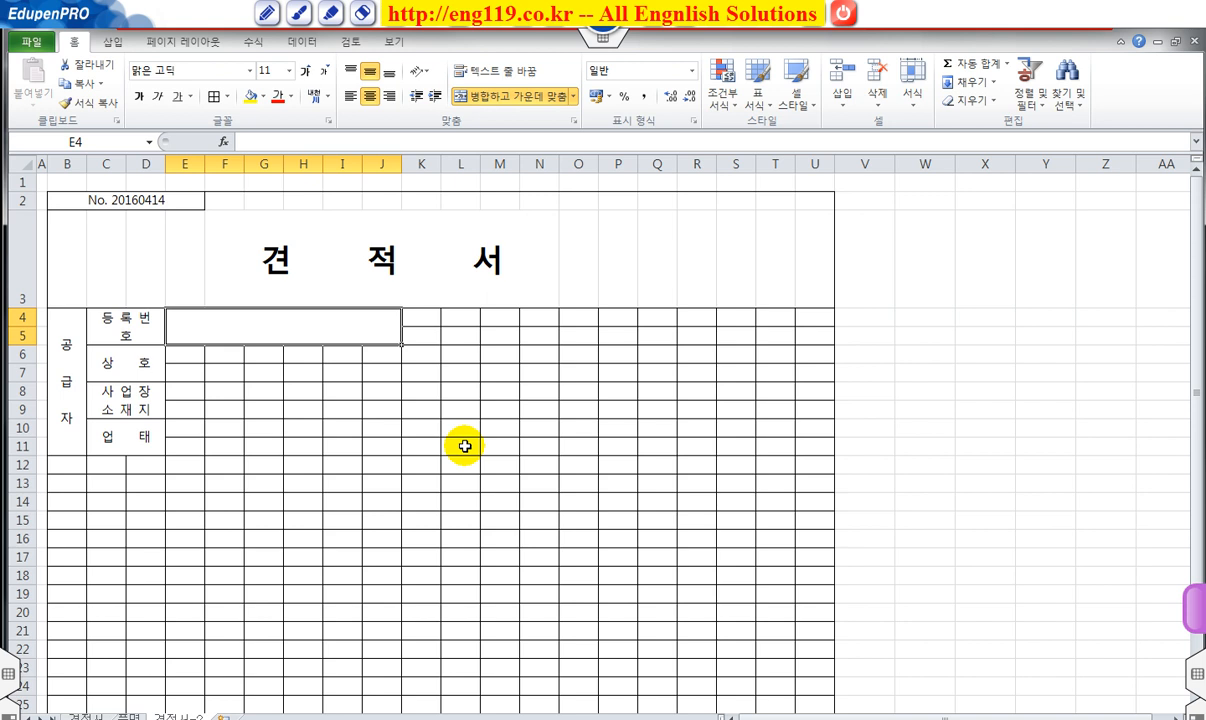
{"action": "type", "text": "101-11-12345"}
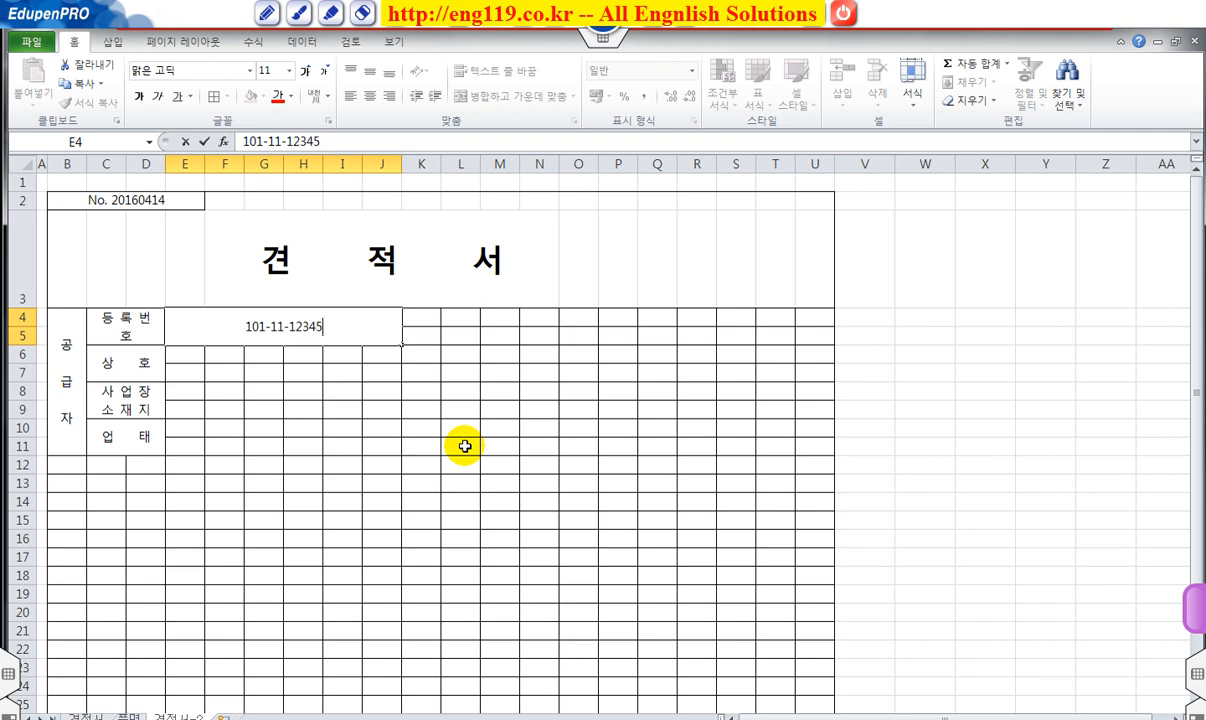
{"action": "key", "text": "Return"}
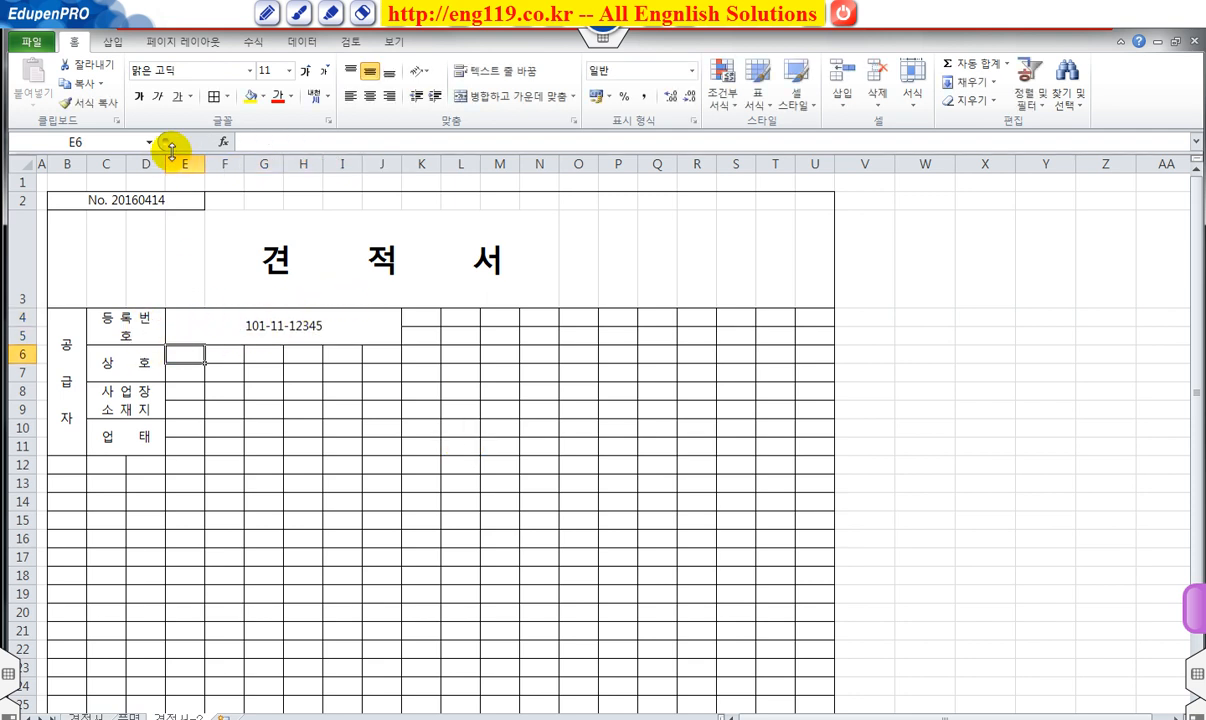
{"action": "left_click_drag", "start_coordinate": [165, 163], "coordinate": [131, 165]}
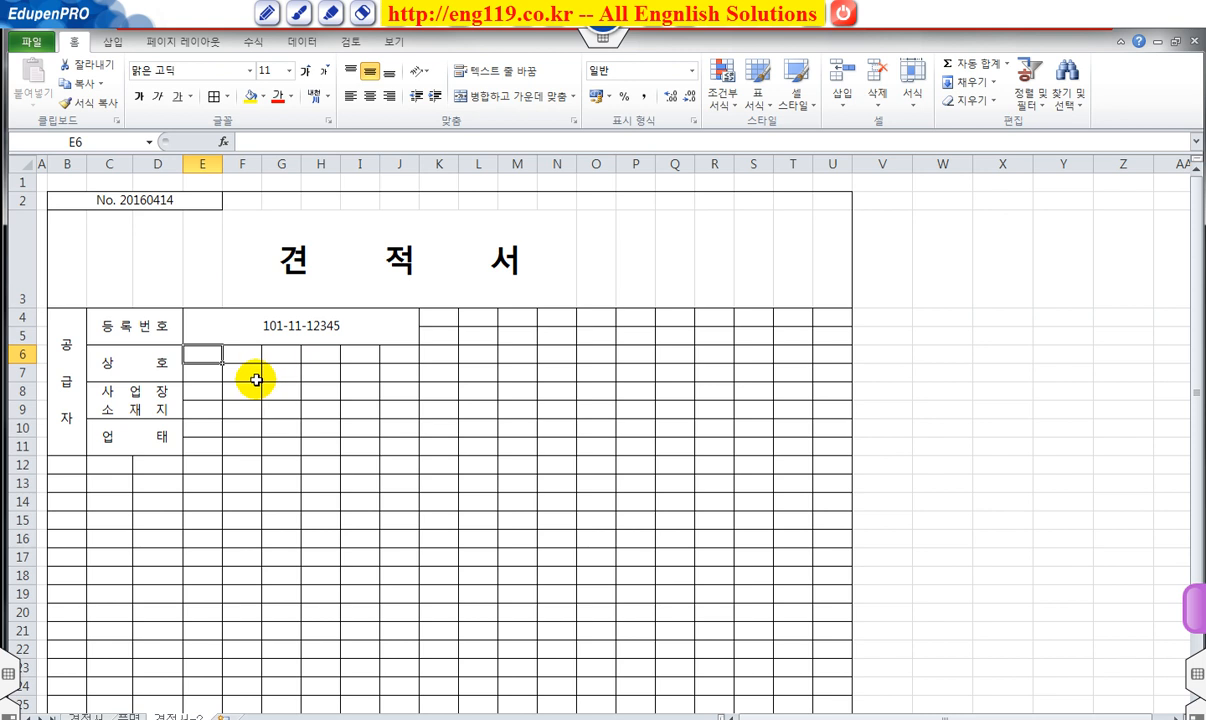
Merge E6:G7 and enter the company name ㈜ 명지.
{"action": "left_click_drag", "start_coordinate": [210, 353], "coordinate": [276, 376]}
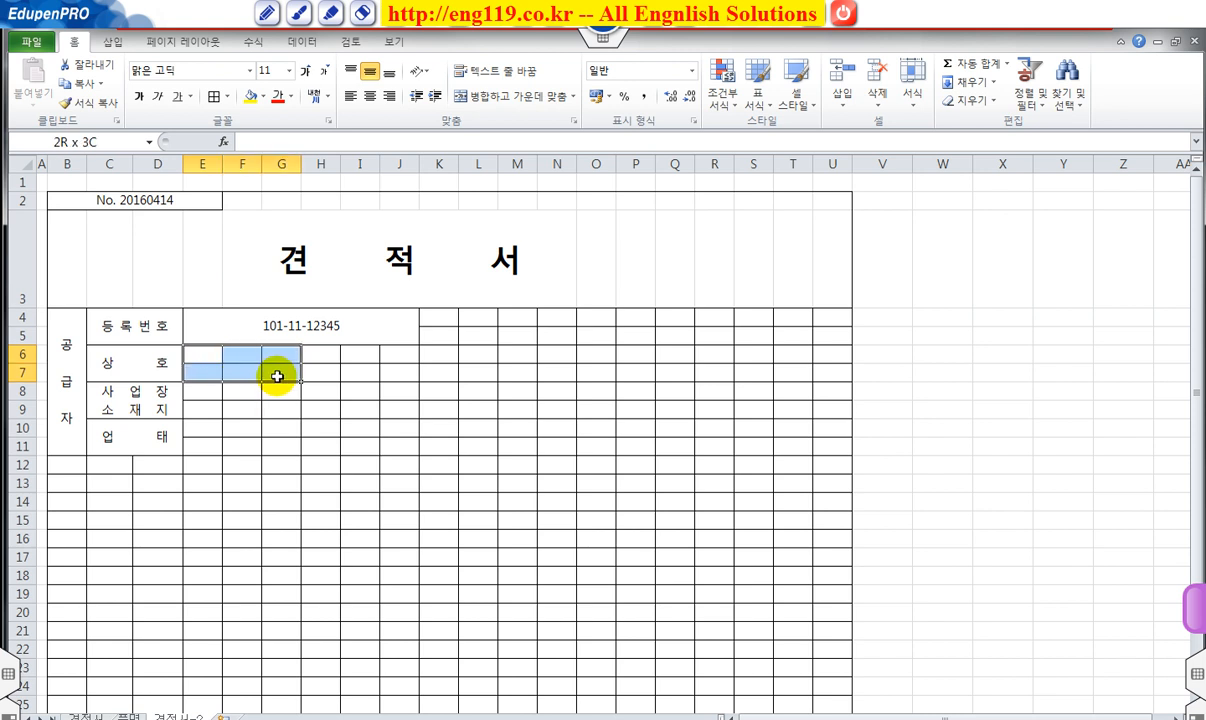
{"action": "left_click_drag", "start_coordinate": [277, 376], "coordinate": [281, 370]}
{"action": "left_click", "coordinate": [505, 96]}
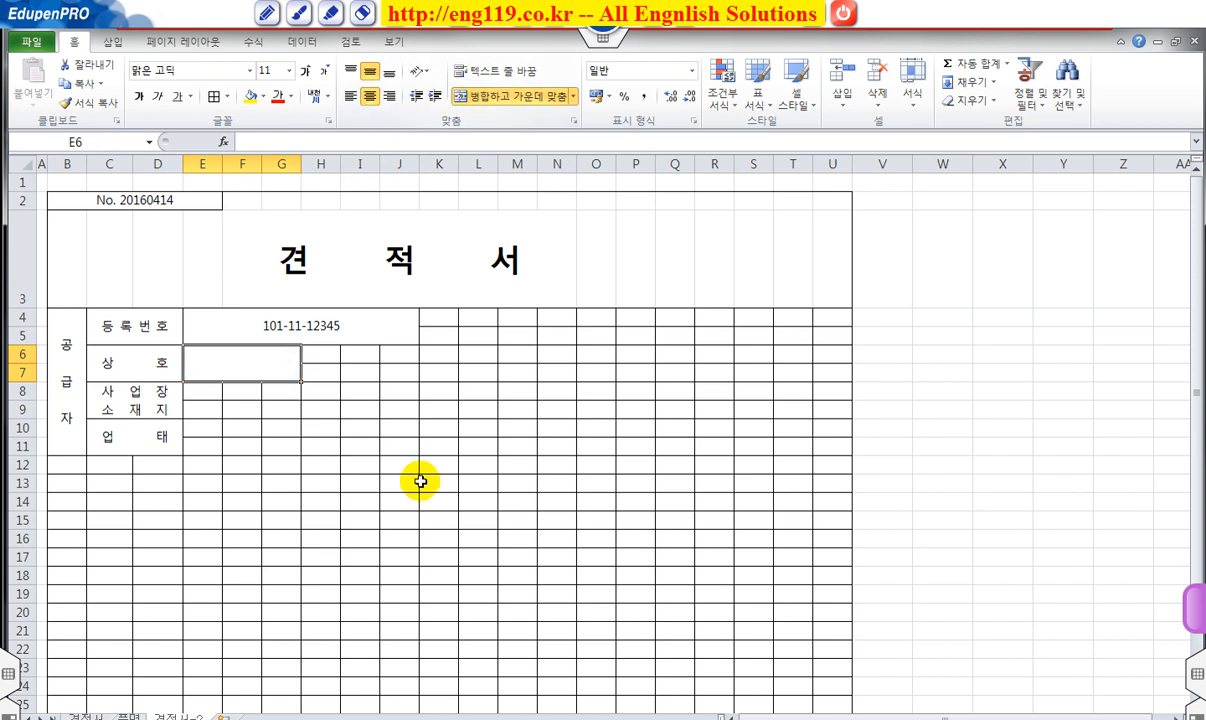
{"action": "type", "text": "(ㅈ"}
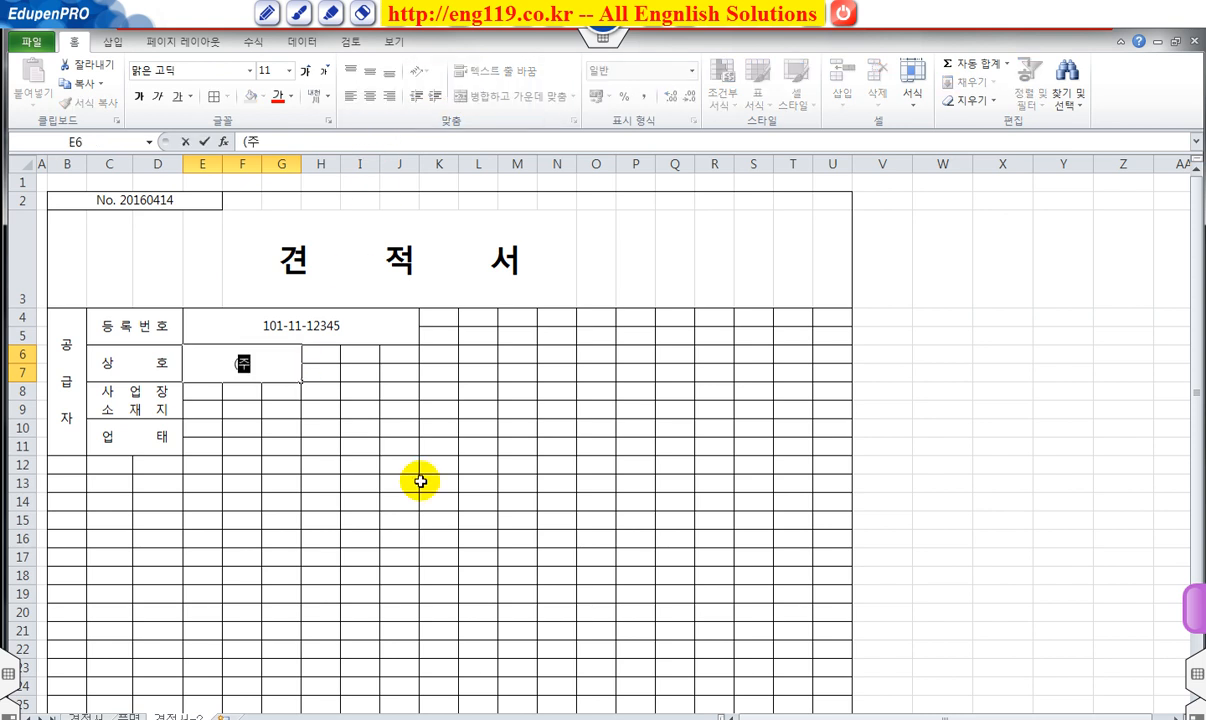
{"action": "type", "text": " 명지"}
{"action": "key", "text": "Return"}
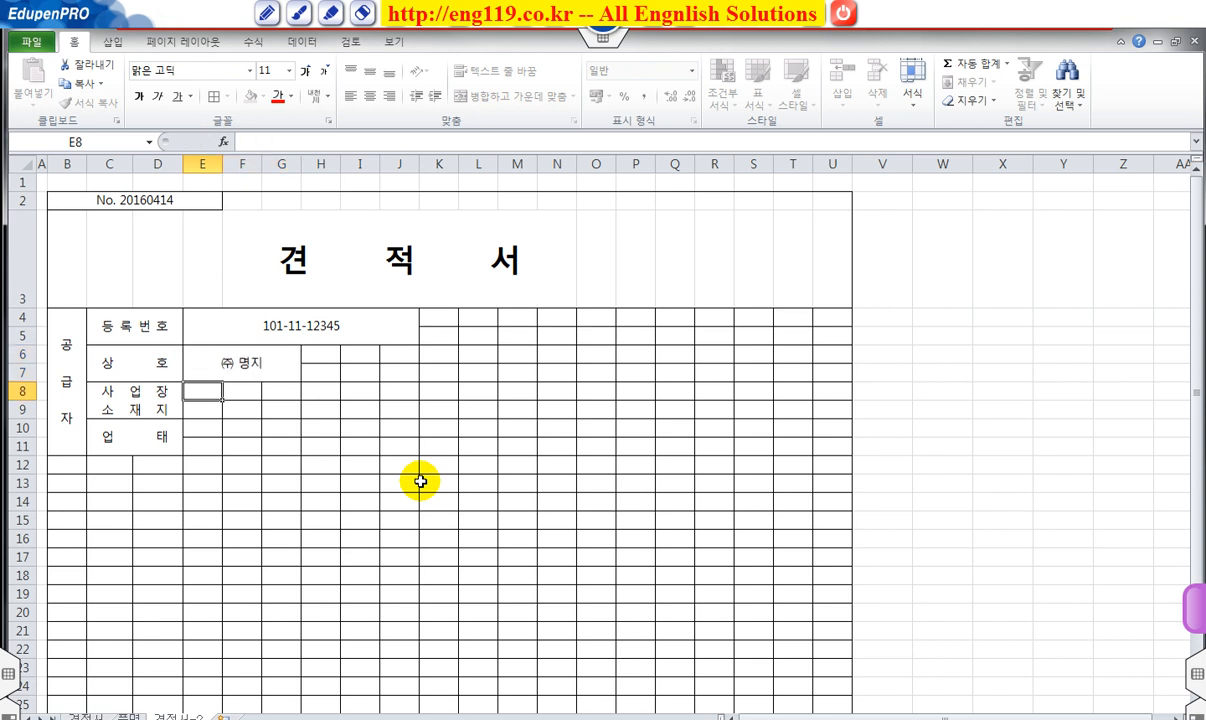
Merge H6:H7 and enter 성명 as a vertical-text label.
{"action": "left_click_drag", "start_coordinate": [320, 359], "coordinate": [320, 372]}
{"action": "left_click", "coordinate": [486, 104]}
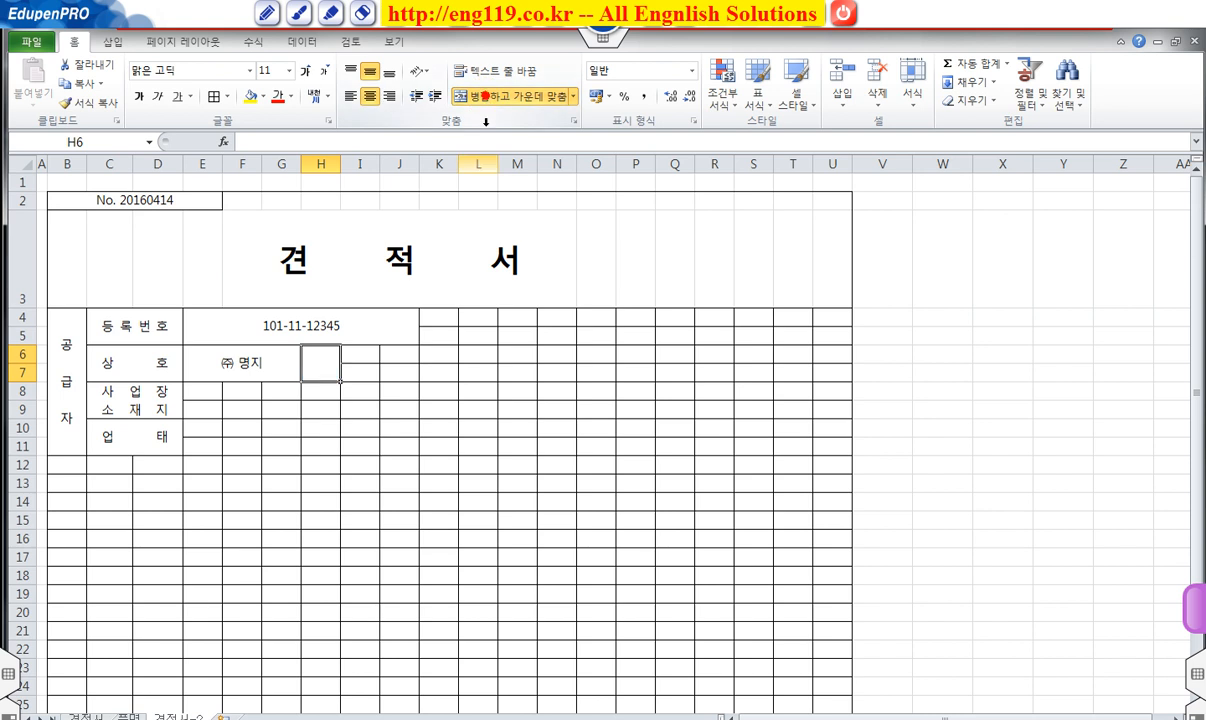
{"action": "type", "text": "ㅅ"}
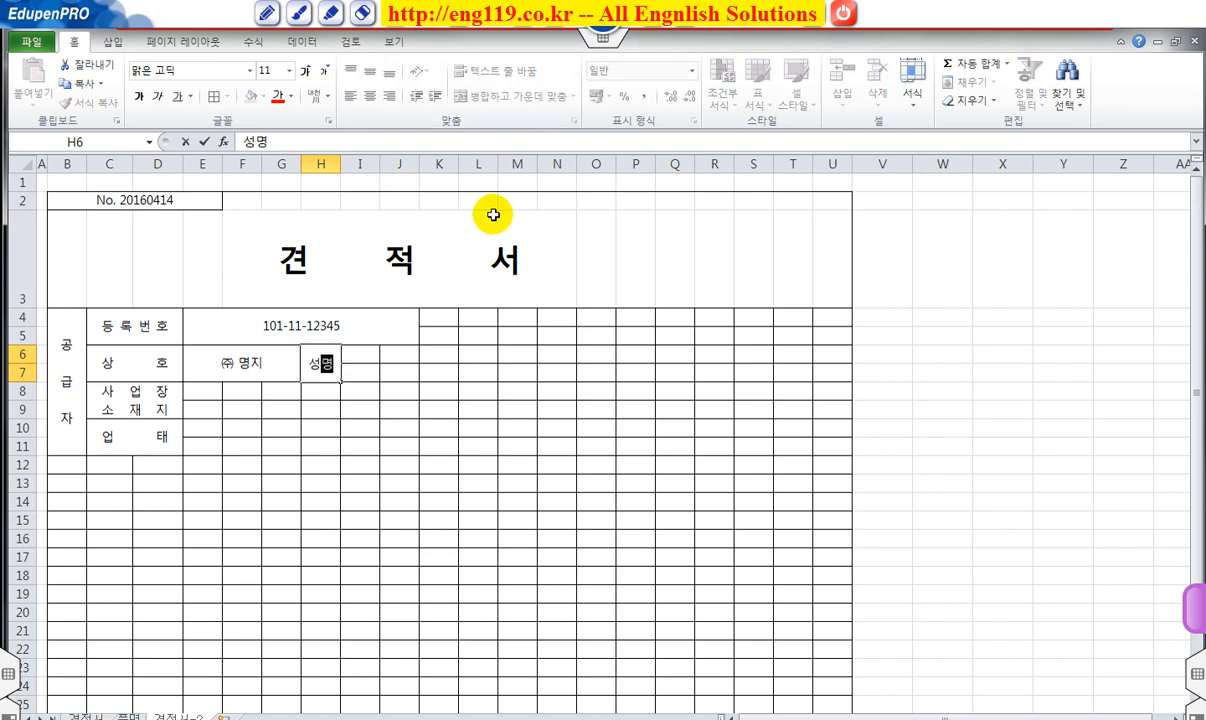
{"action": "type", "text": "명"}
{"action": "key", "text": "Return"}
{"action": "left_click", "coordinate": [318, 352]}
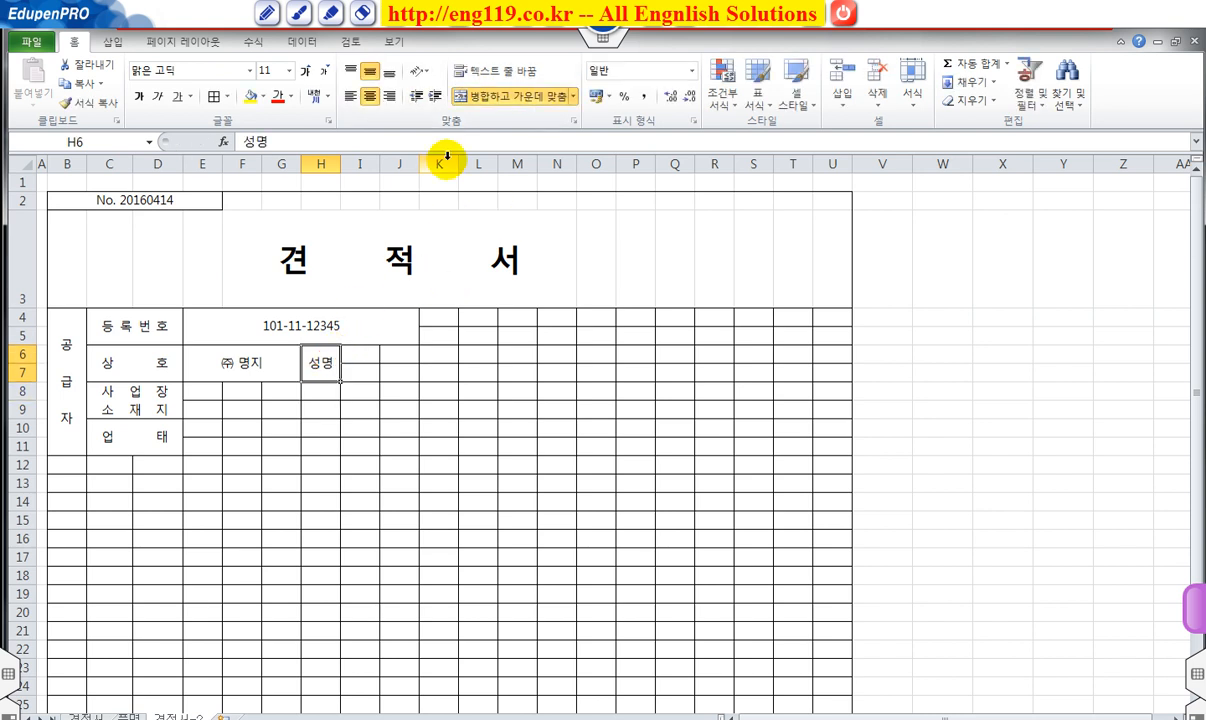
{"action": "left_click", "coordinate": [421, 71]}
{"action": "left_click", "coordinate": [374, 129]}
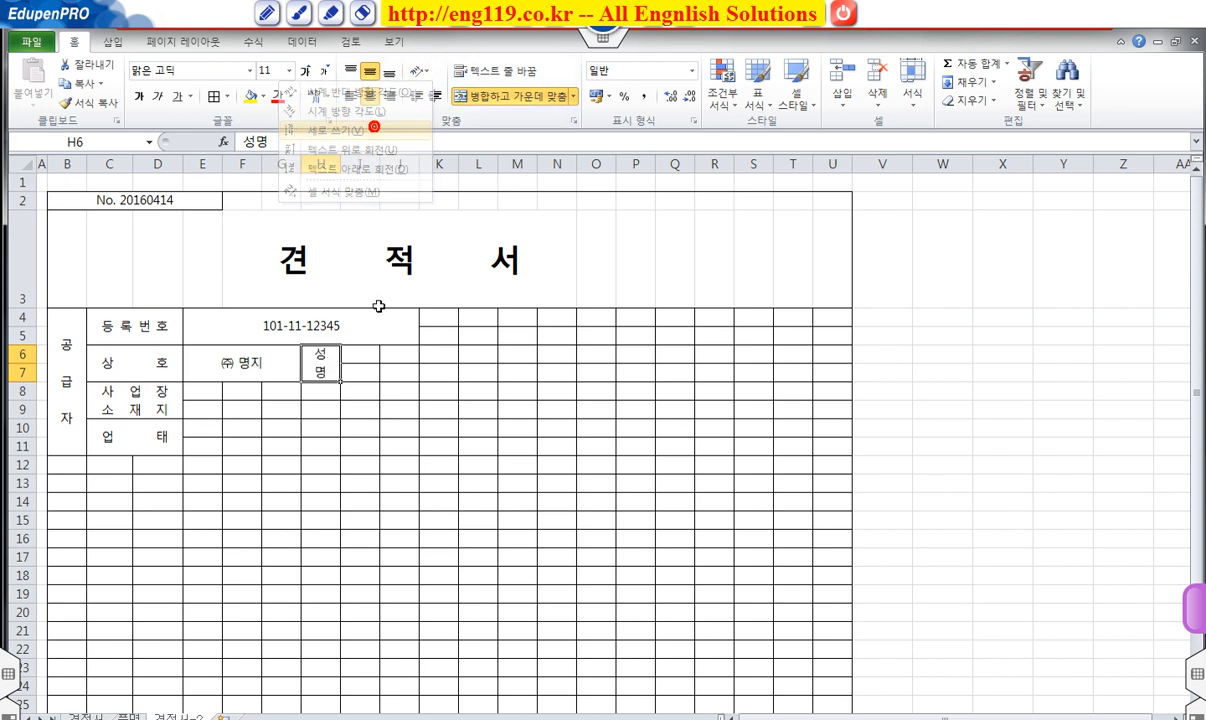
Merge I6:J7 and enter the representative's name.
{"action": "left_click_drag", "start_coordinate": [363, 352], "coordinate": [386, 370]}
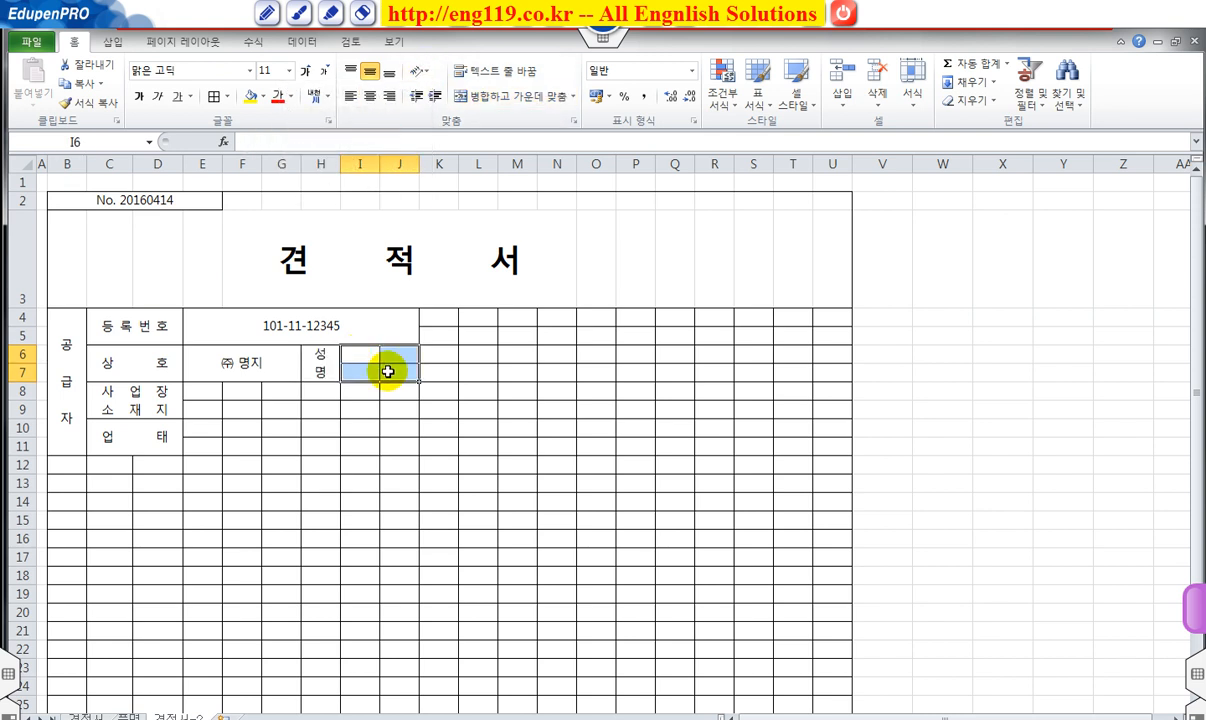
{"action": "left_click", "coordinate": [509, 100]}
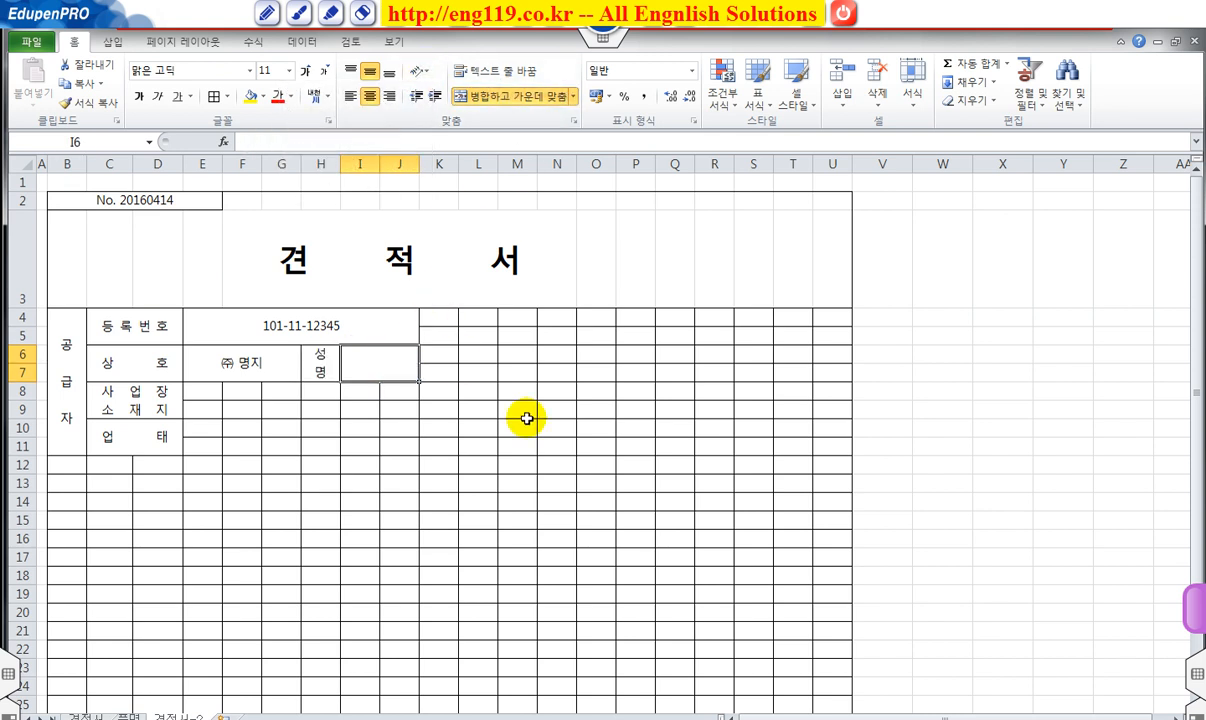
{"action": "type", "text": "홍길동"}
{"action": "key", "text": "Return"}
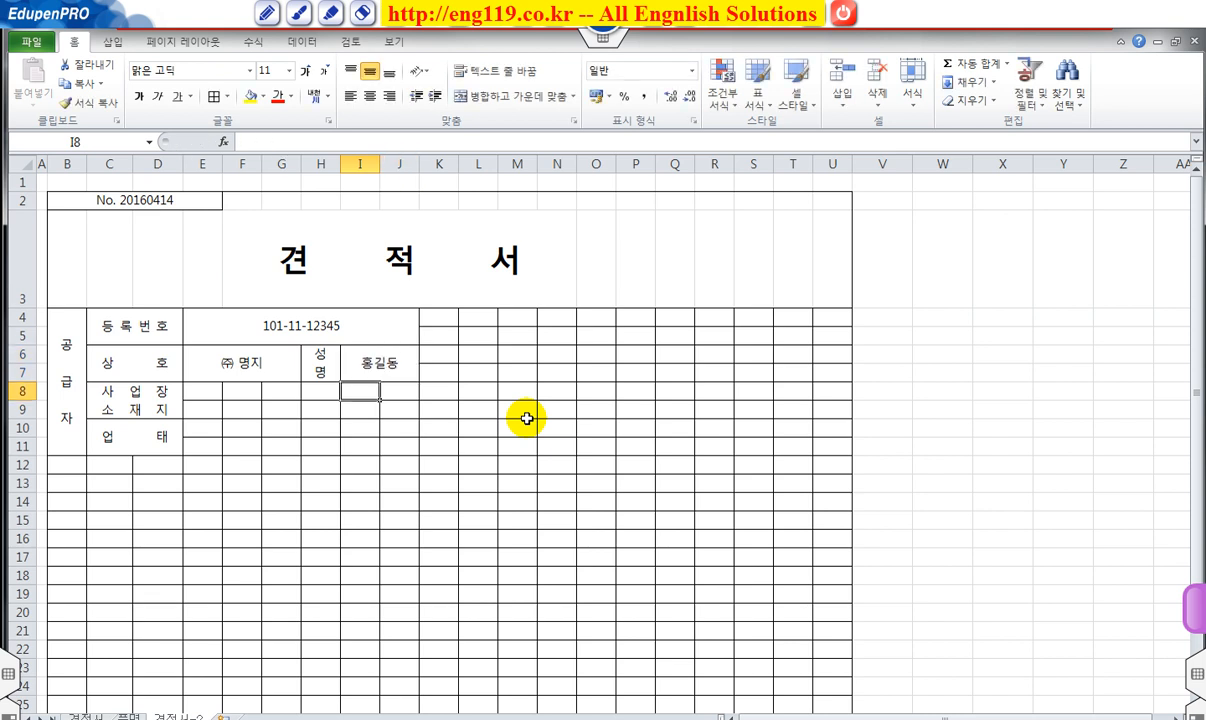
Merge and center E8:J9, then enter the business's street address.
{"action": "left_click_drag", "start_coordinate": [213, 401], "coordinate": [398, 406]}
{"action": "left_click", "coordinate": [494, 100]}
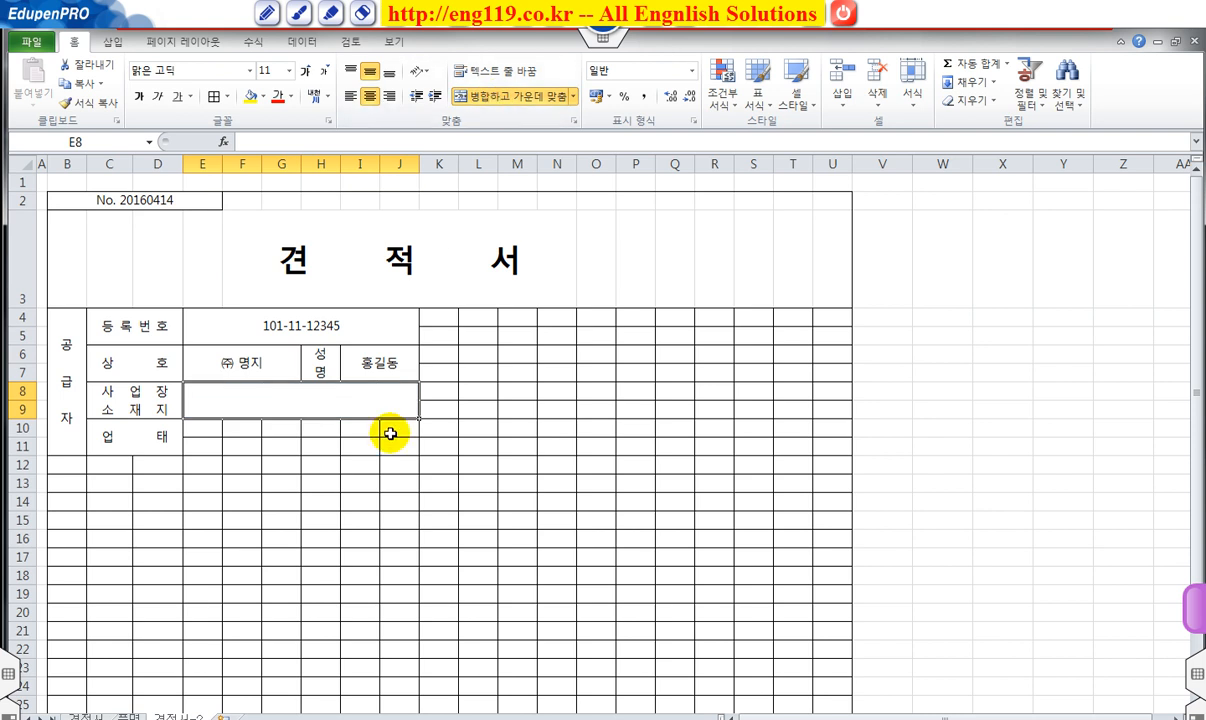
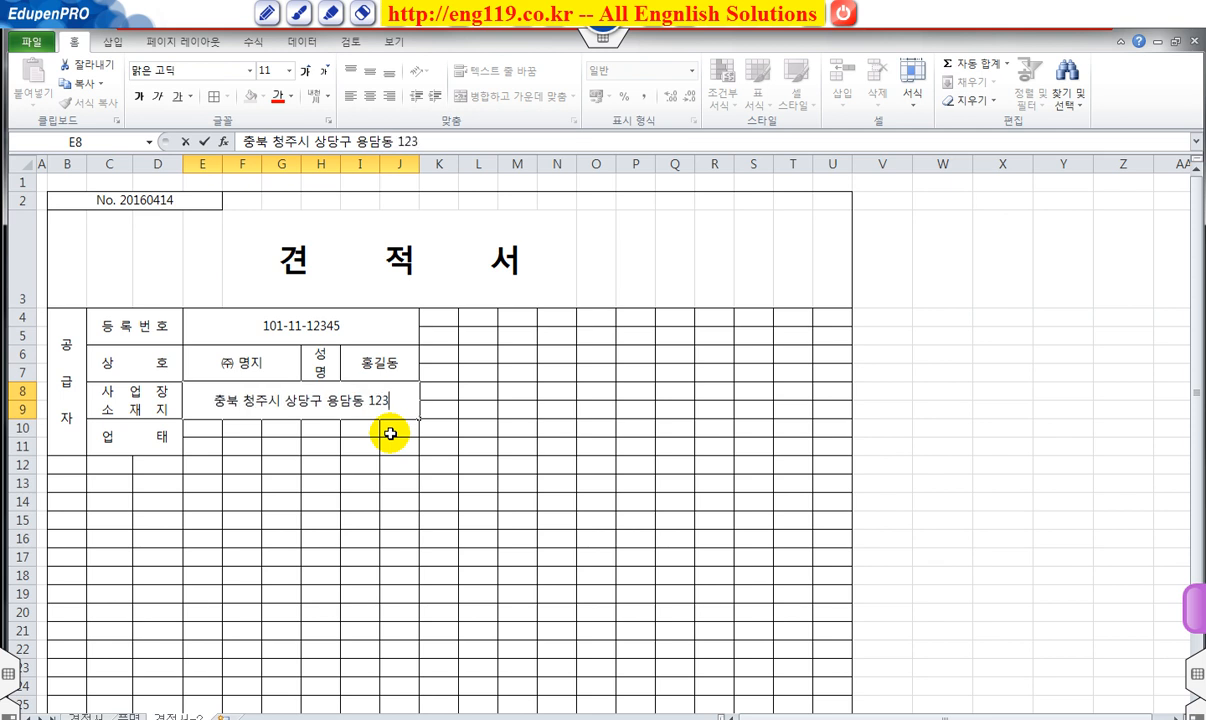
{"action": "key", "text": "Return"}
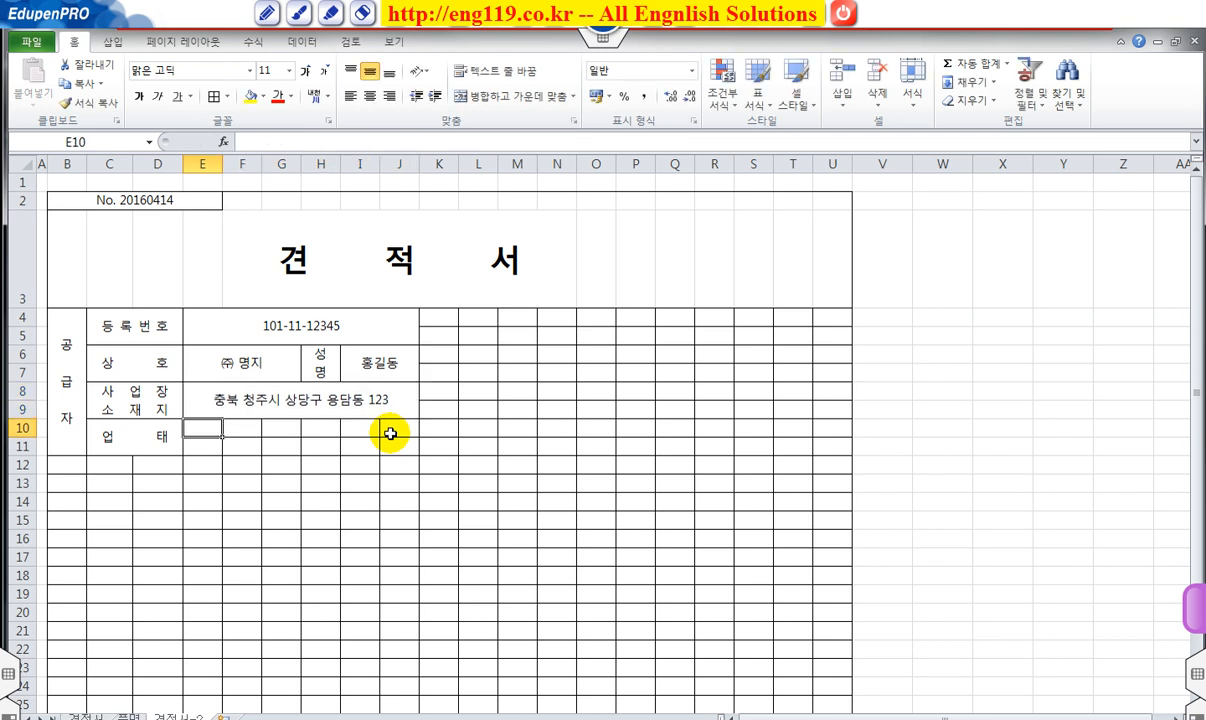
Merge E10:G11 and enter the business type 도.소매.
{"action": "left_click_drag", "start_coordinate": [205, 427], "coordinate": [277, 441]}
{"action": "left_click", "coordinate": [525, 96]}
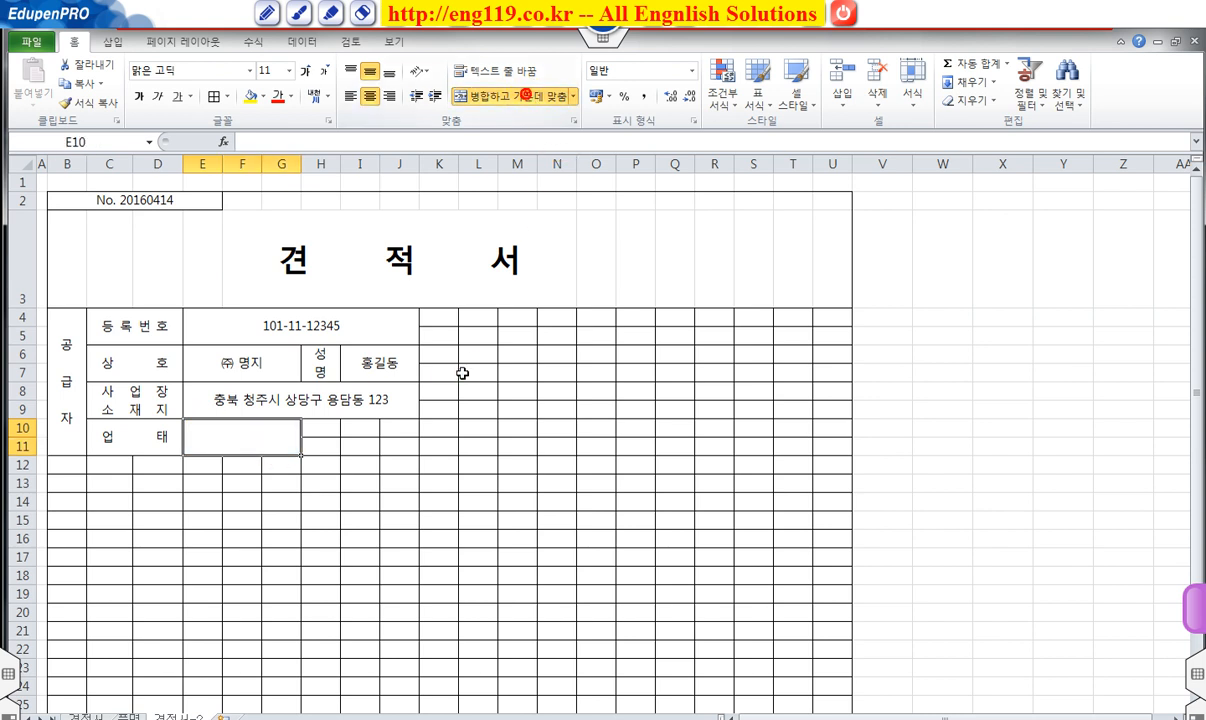
{"action": "type", "text": "도.소매"}
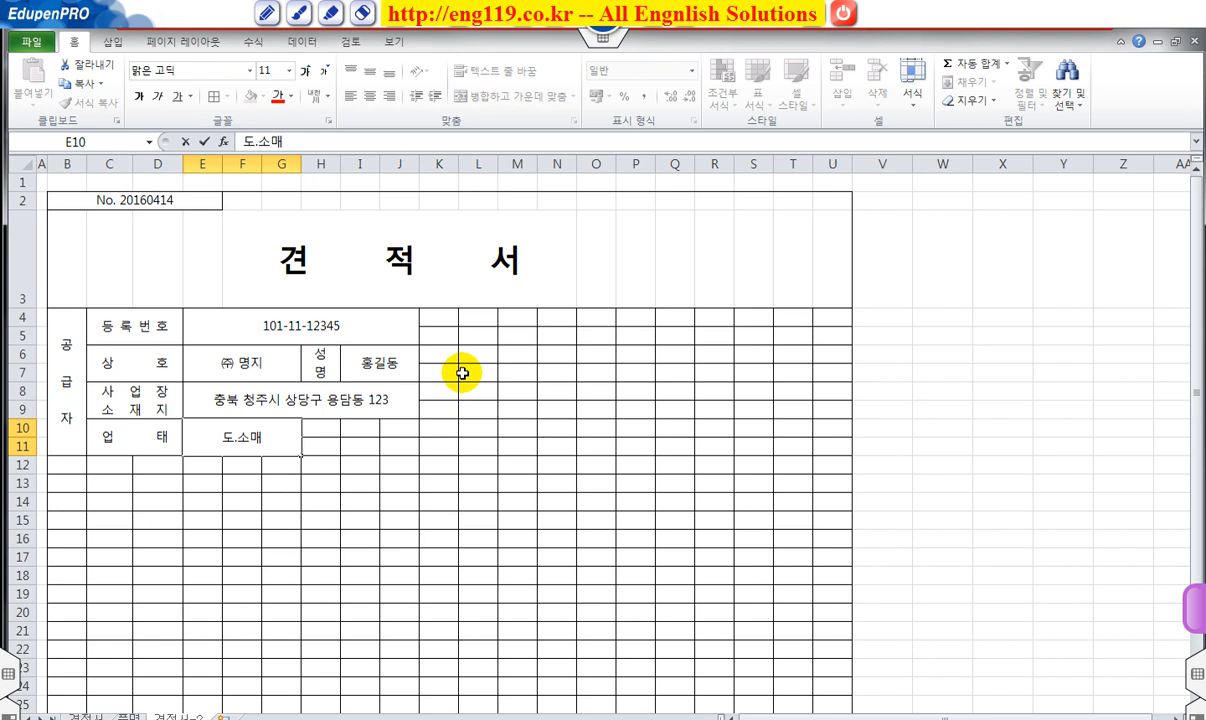
{"action": "key", "text": "Tab"}
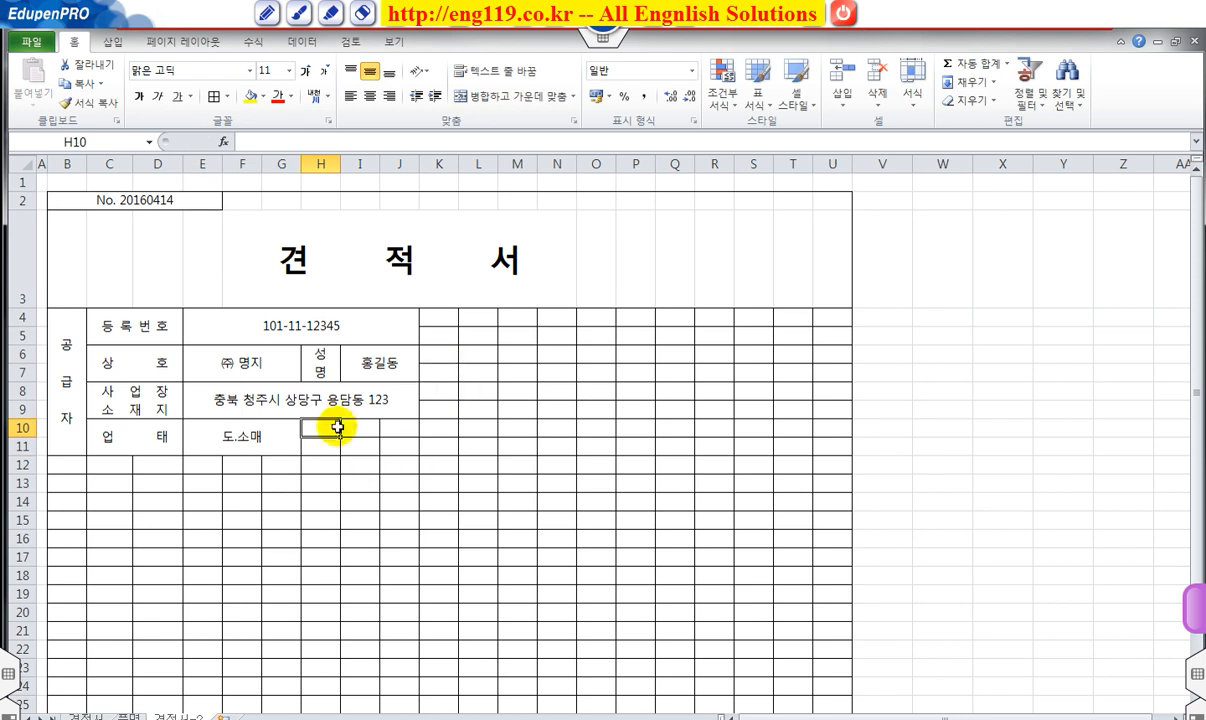
Merge H10:H11 with a vertical 종목 label and narrow column H to fit.
{"action": "left_click_drag", "start_coordinate": [320, 425], "coordinate": [327, 443]}
{"action": "left_click", "coordinate": [472, 96]}
{"action": "type", "text": "종"}
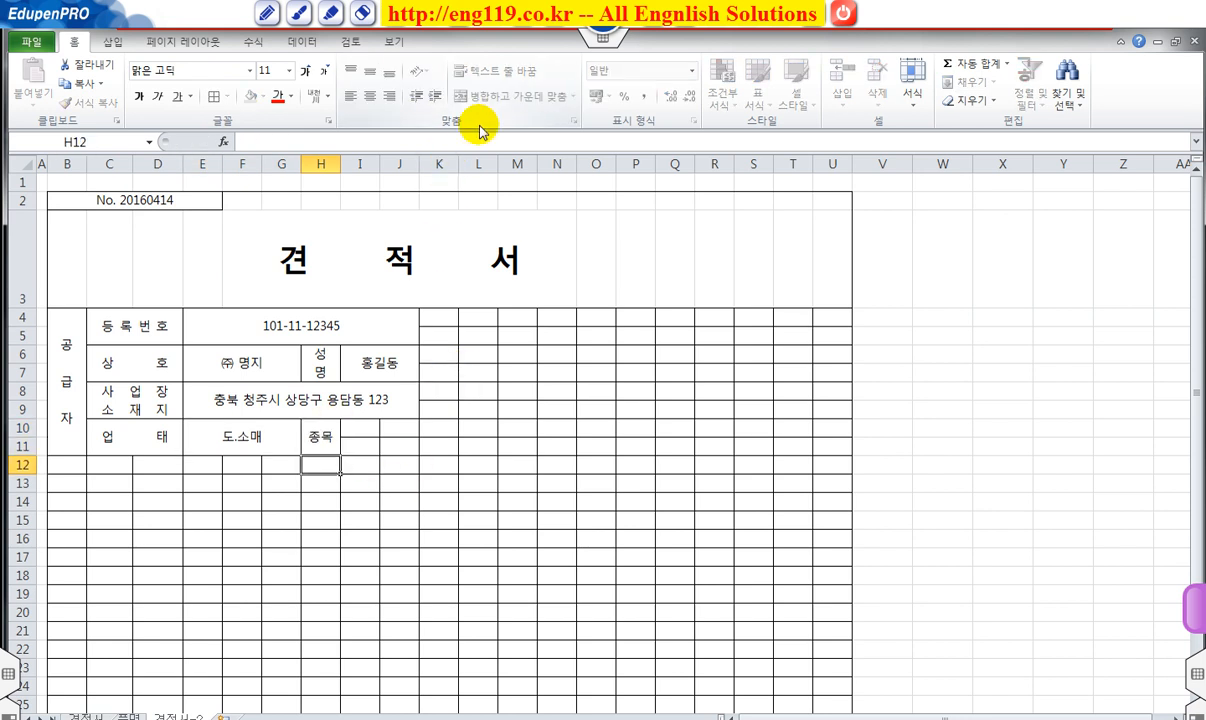
{"action": "type", "text": "목"}
{"action": "key", "text": "Return"}
{"action": "left_click", "coordinate": [320, 432]}
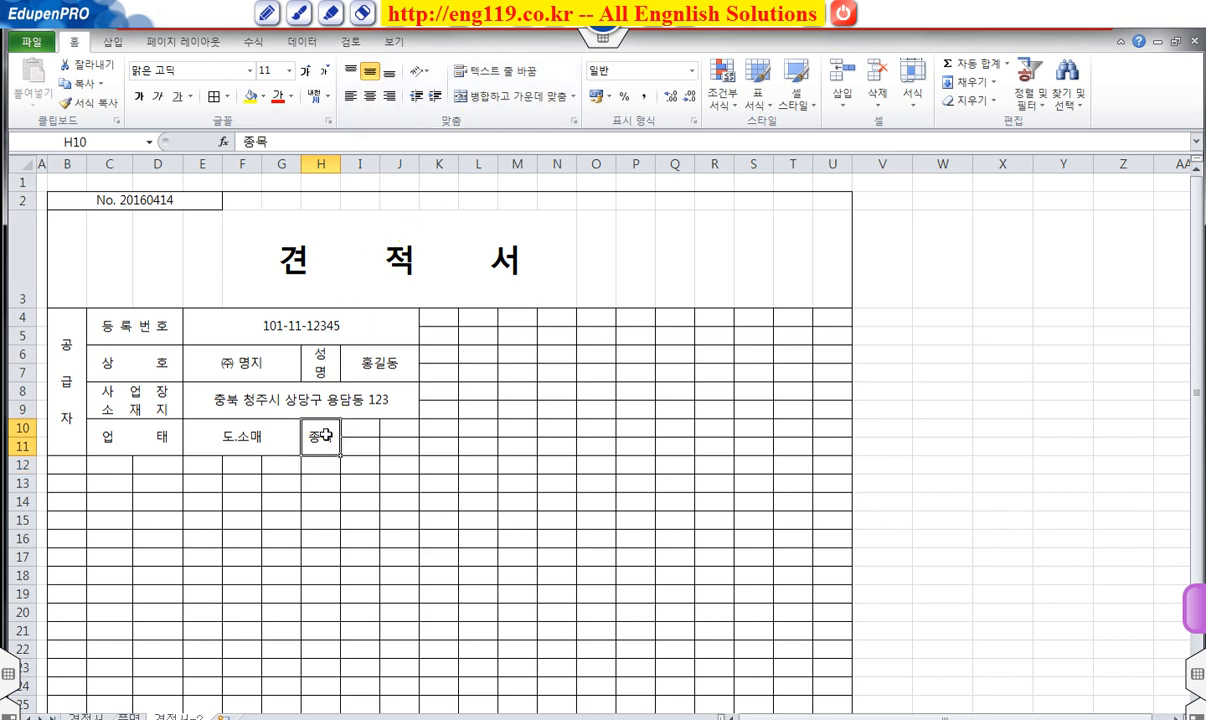
{"action": "left_click", "coordinate": [418, 71]}
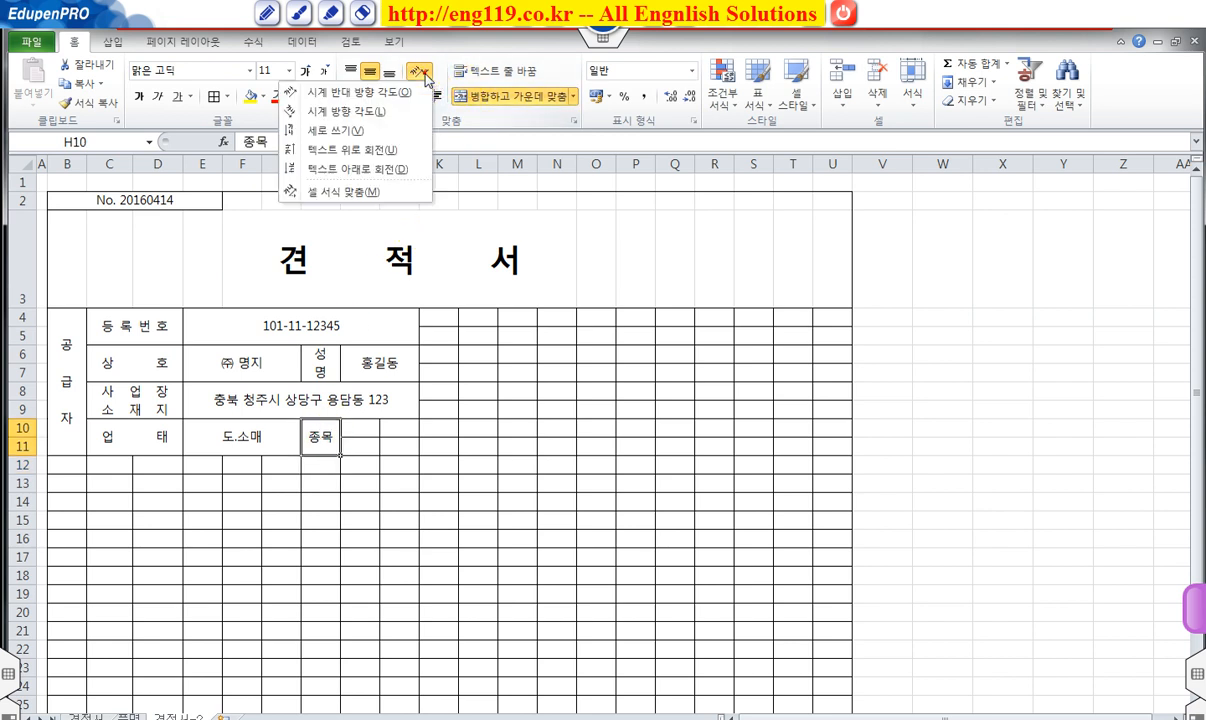
{"action": "left_click", "coordinate": [371, 131]}
{"action": "left_click_drag", "start_coordinate": [340, 165], "coordinate": [332, 172]}
Merge I10:J11 with 컴퓨터 and 주변기기 on two lines, then widen column J.
{"action": "left_click_drag", "start_coordinate": [358, 425], "coordinate": [393, 447]}
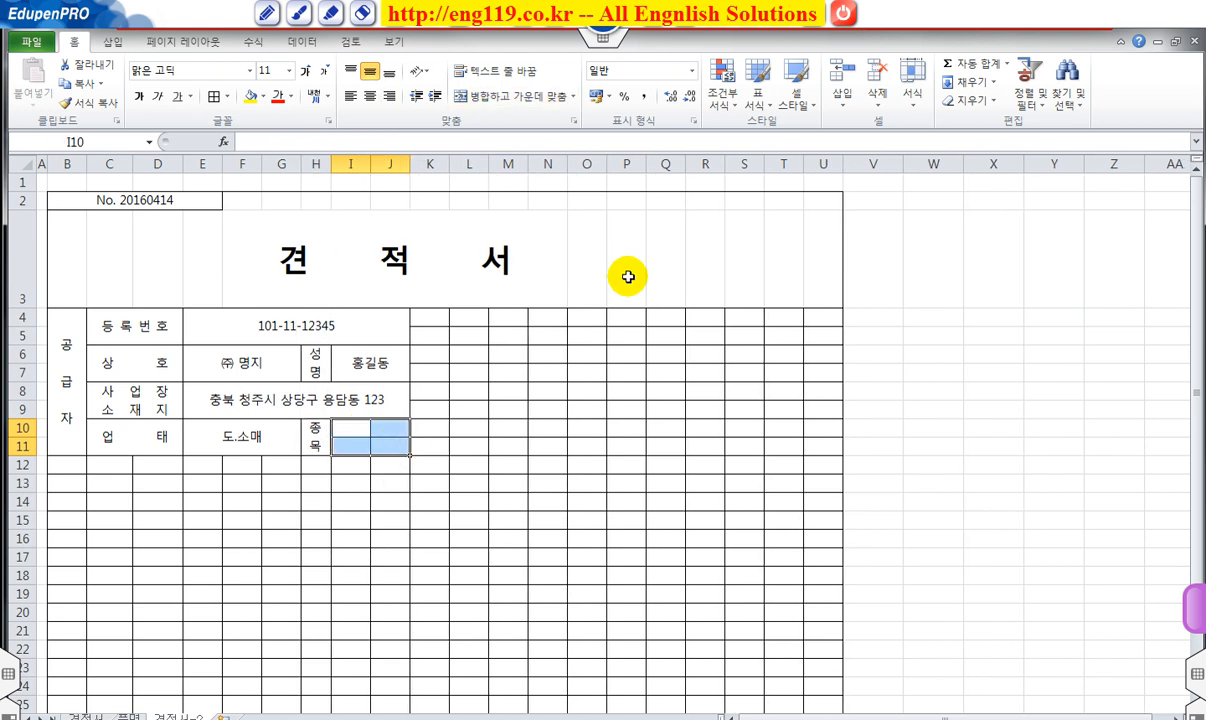
{"action": "left_click", "coordinate": [510, 96]}
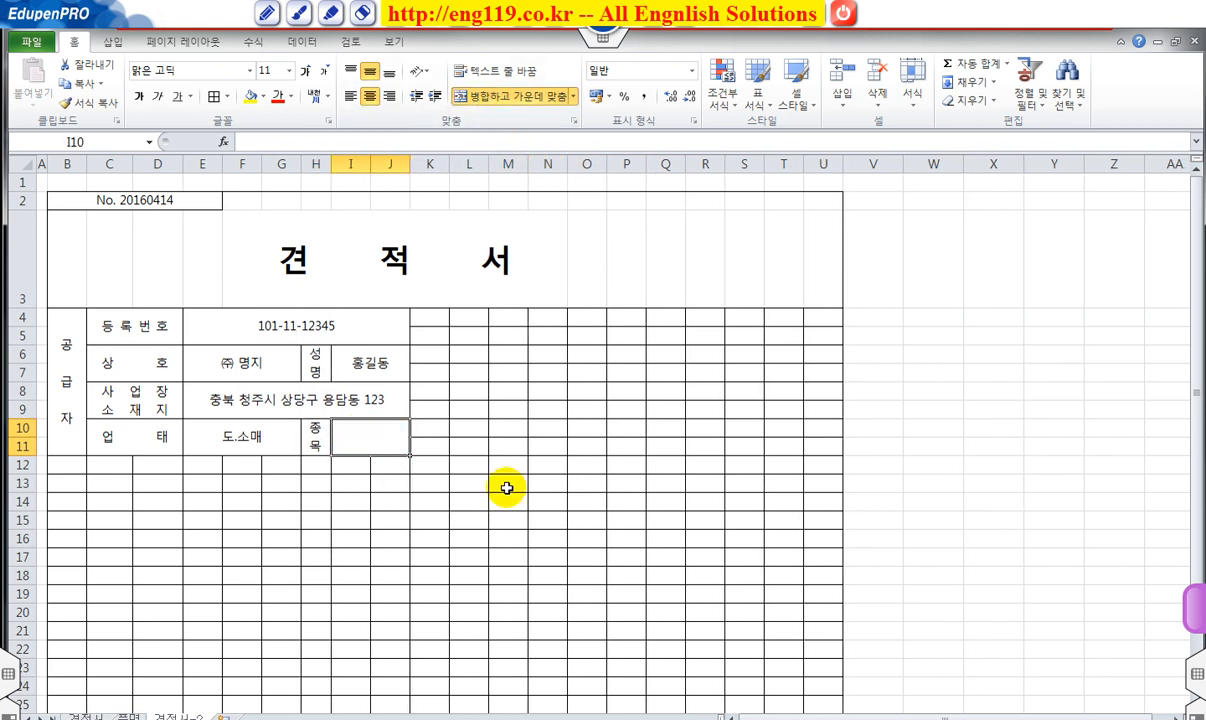
{"action": "type", "text": "커"}
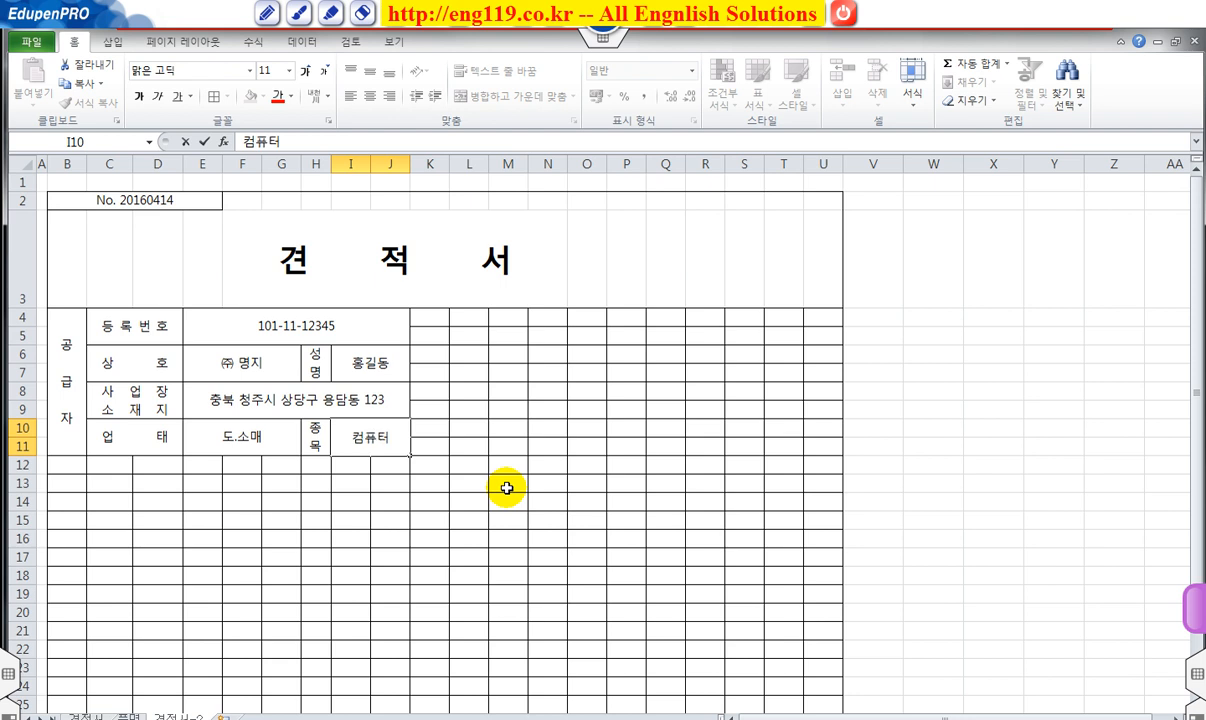
{"action": "type", "text": "퓨터"}
{"action": "key", "text": "alt+Return"}
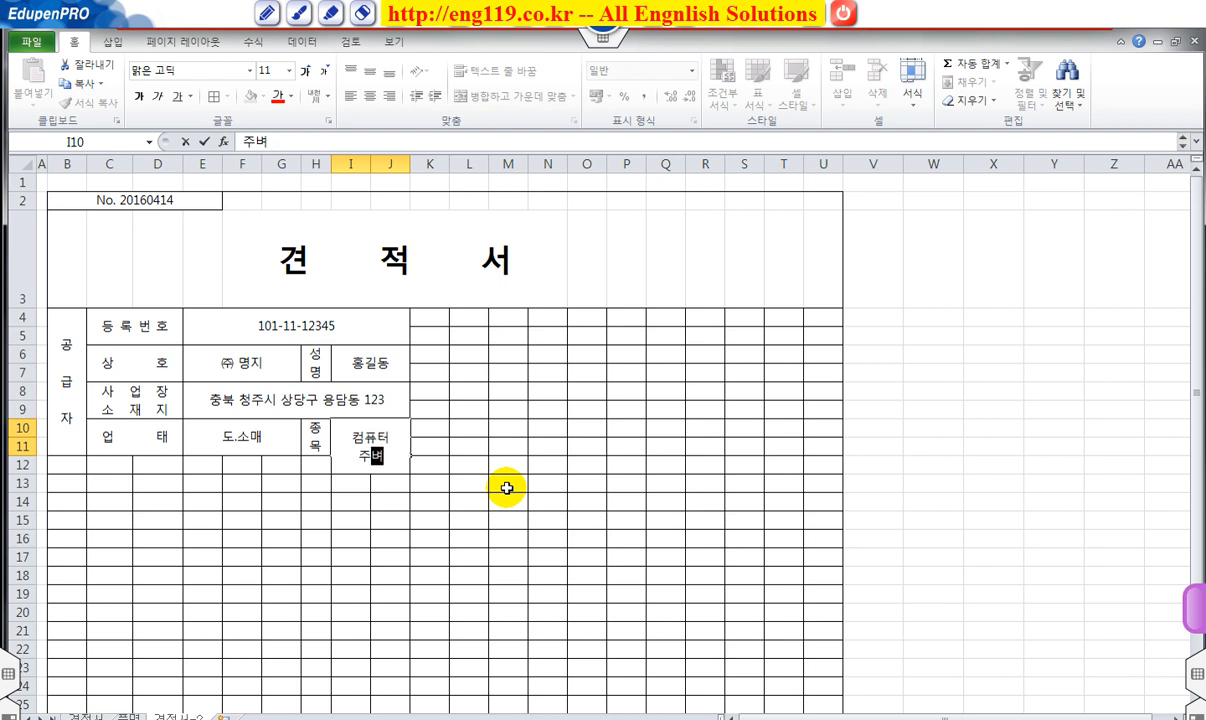
{"action": "type", "text": "주변기기"}
{"action": "key", "text": "Return"}
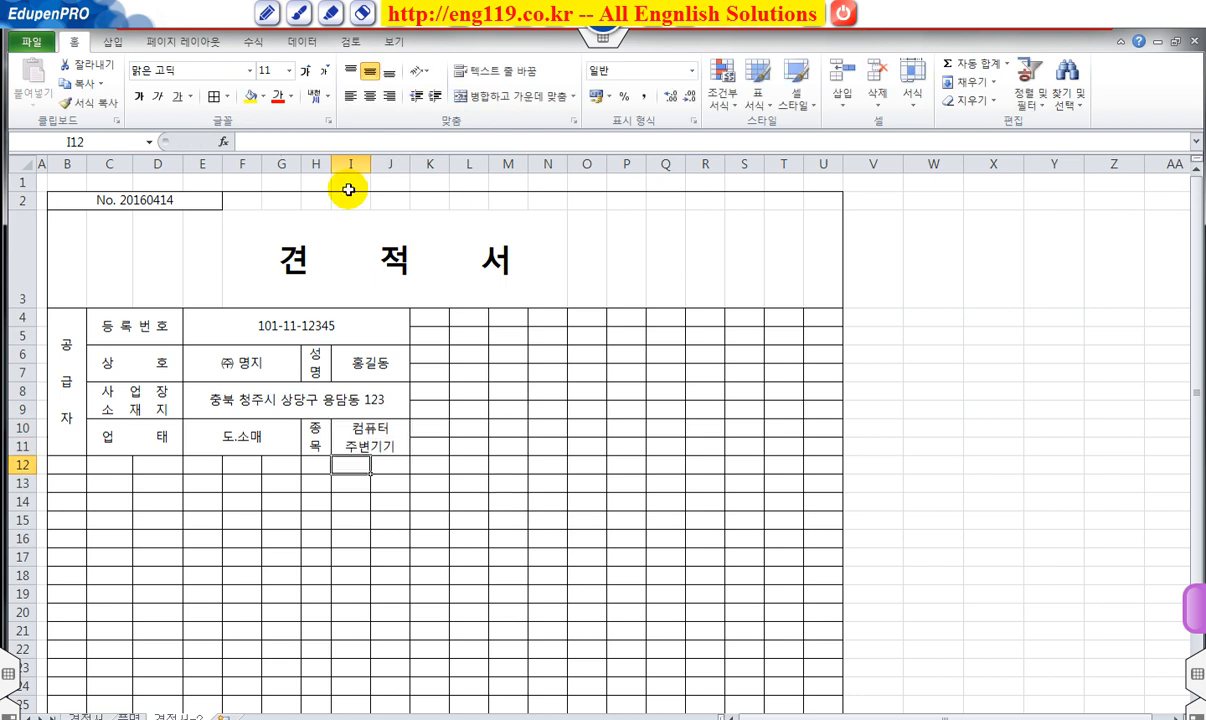
{"action": "left_click_drag", "start_coordinate": [410, 163], "coordinate": [417, 163]}
{"action": "left_click", "coordinate": [515, 501]}
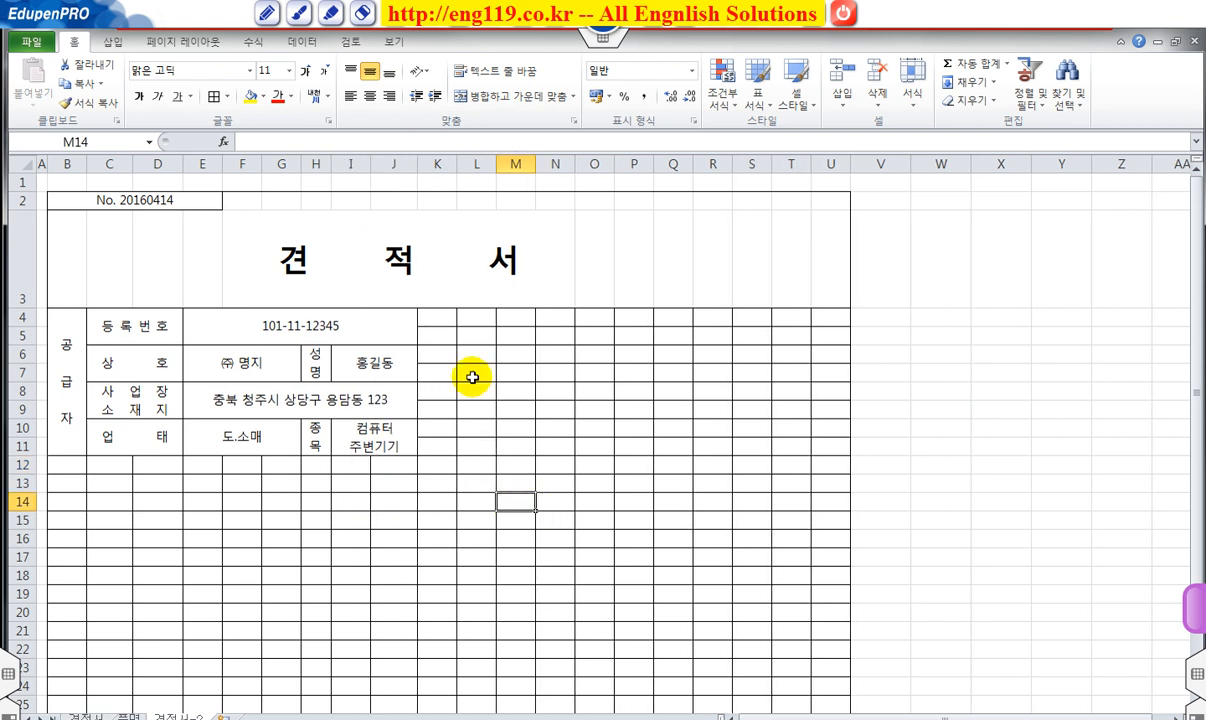
Clear the inside borders of K4:U11 in Format Cells, keeping only the outline.
{"action": "left_click_drag", "start_coordinate": [437, 320], "coordinate": [820, 451]}
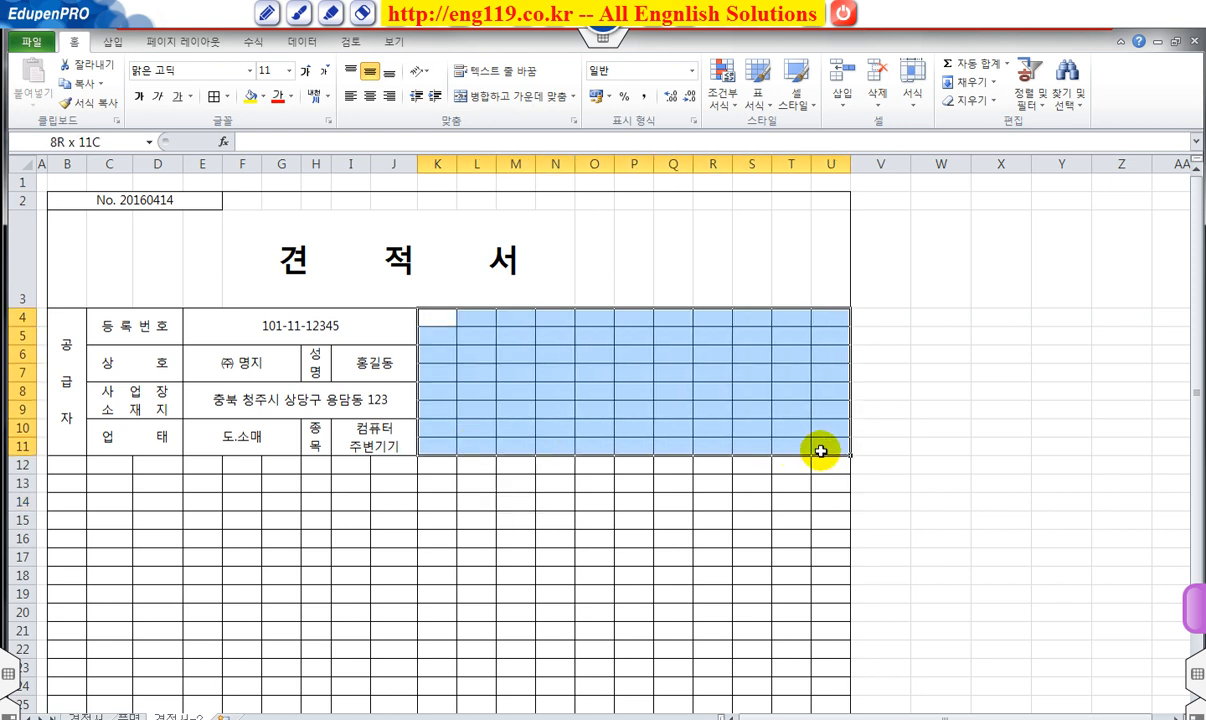
{"action": "right_click", "coordinate": [709, 376]}
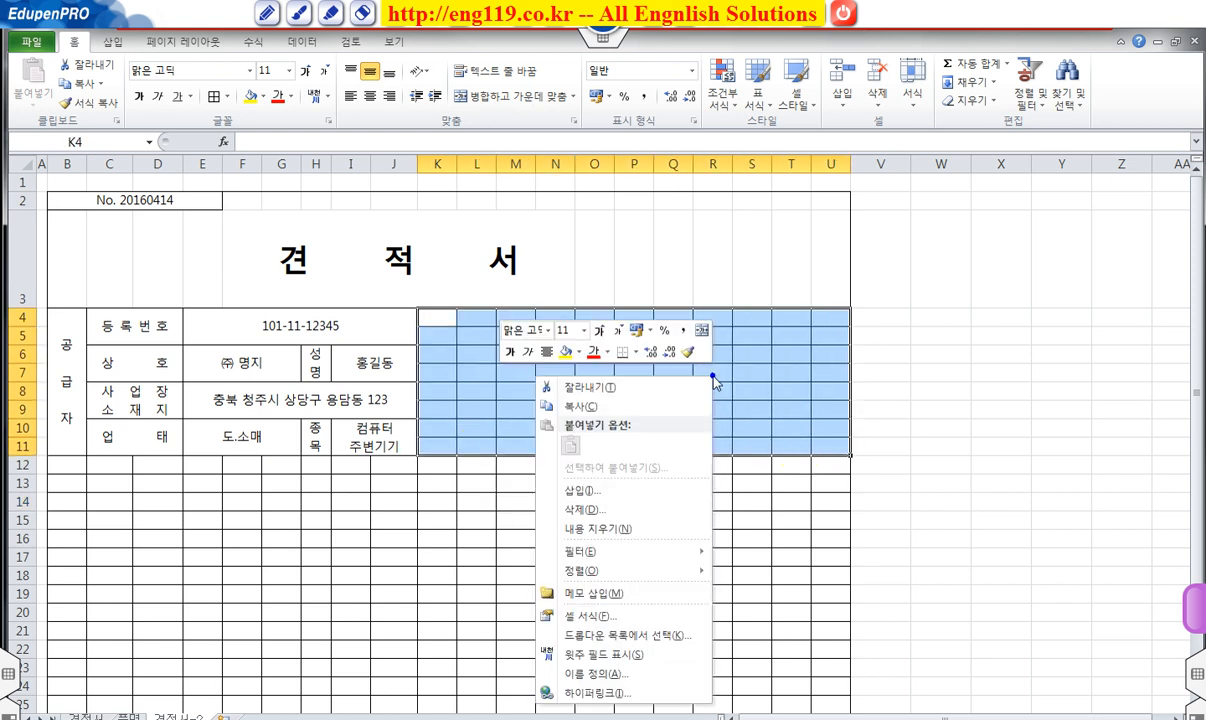
{"action": "left_click", "coordinate": [614, 617]}
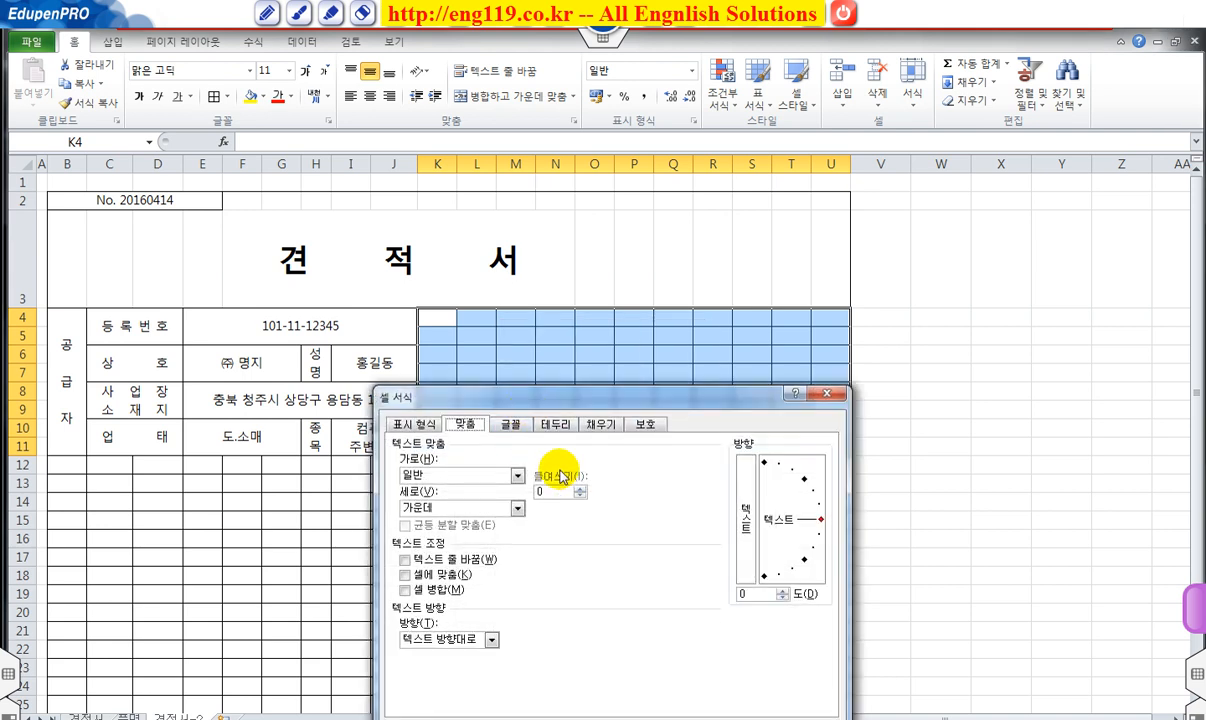
{"action": "left_click", "coordinate": [485, 308]}
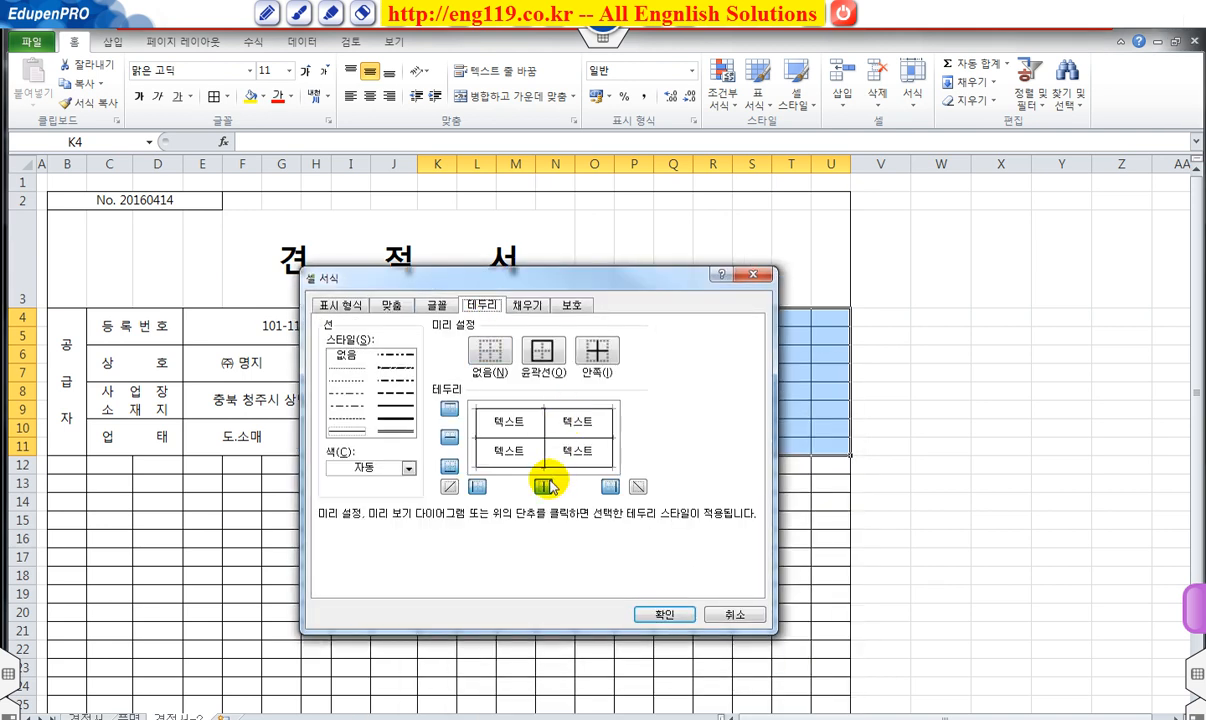
{"action": "left_click", "coordinate": [664, 614]}
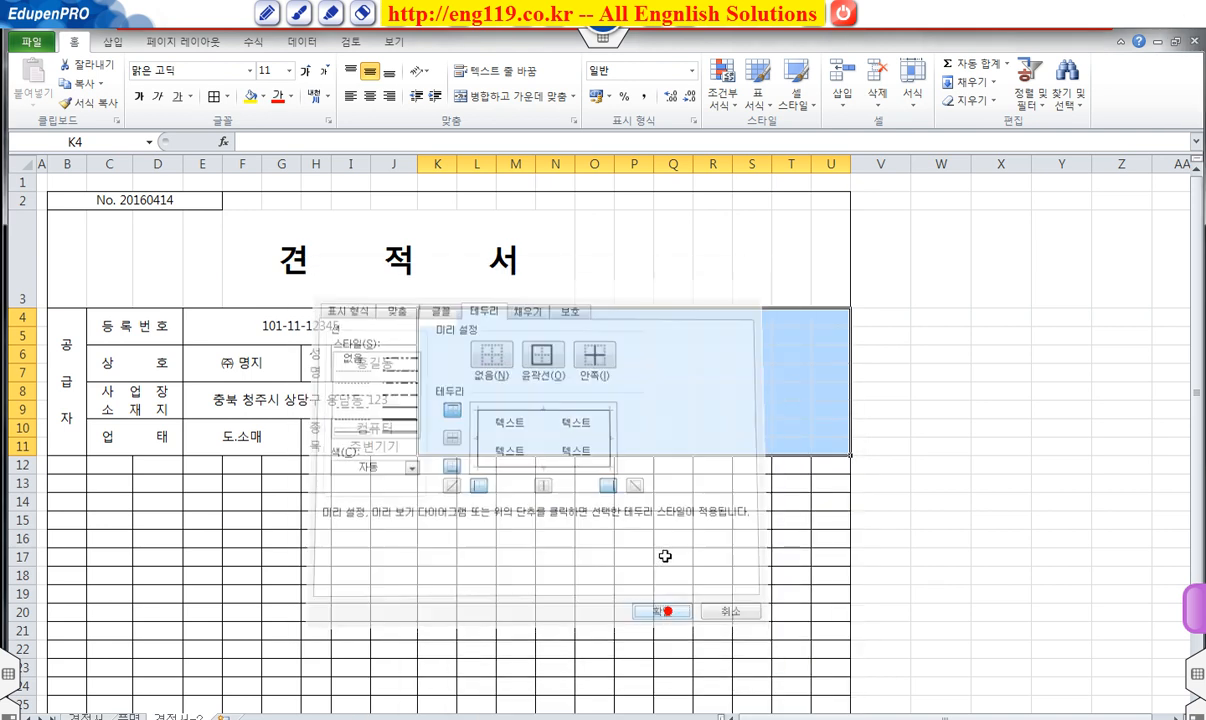
{"action": "left_click", "coordinate": [665, 545]}
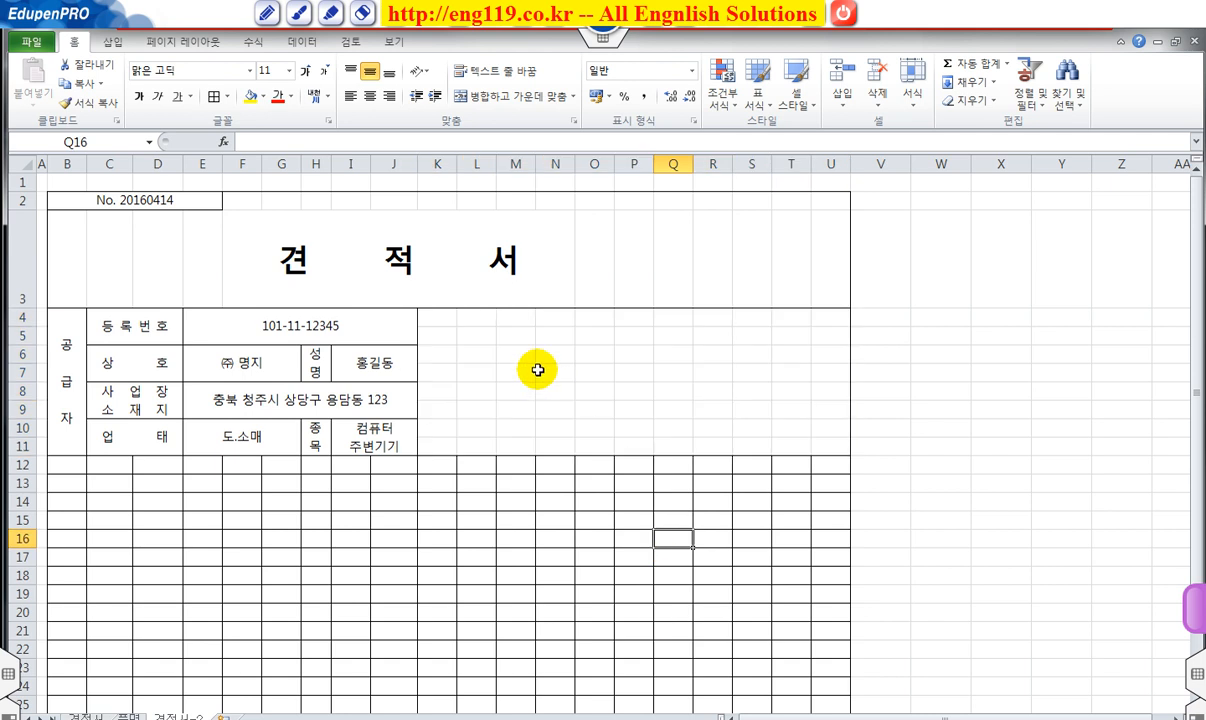
Merge M5:T5 and enter the date 서기 2016년 4월 15일.
{"action": "left_click", "coordinate": [510, 338]}
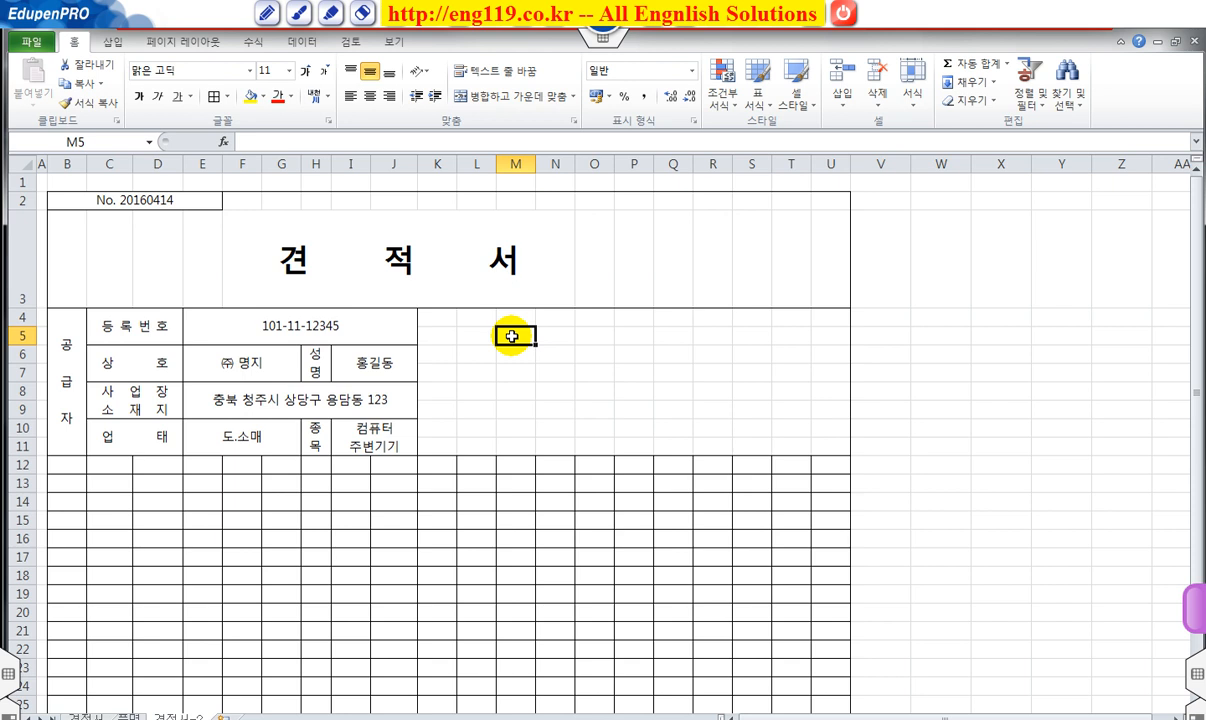
{"action": "left_click_drag", "start_coordinate": [512, 336], "coordinate": [790, 336]}
{"action": "left_click", "coordinate": [527, 96]}
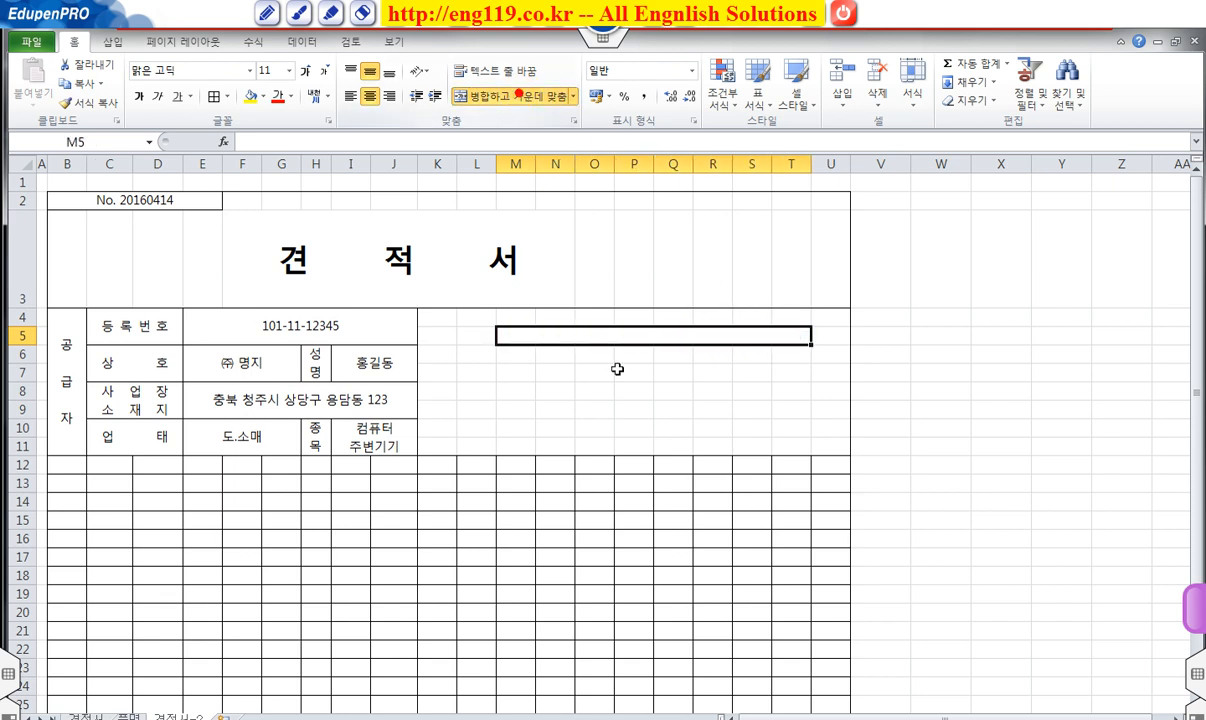
{"action": "type", "text": "서기 201"}
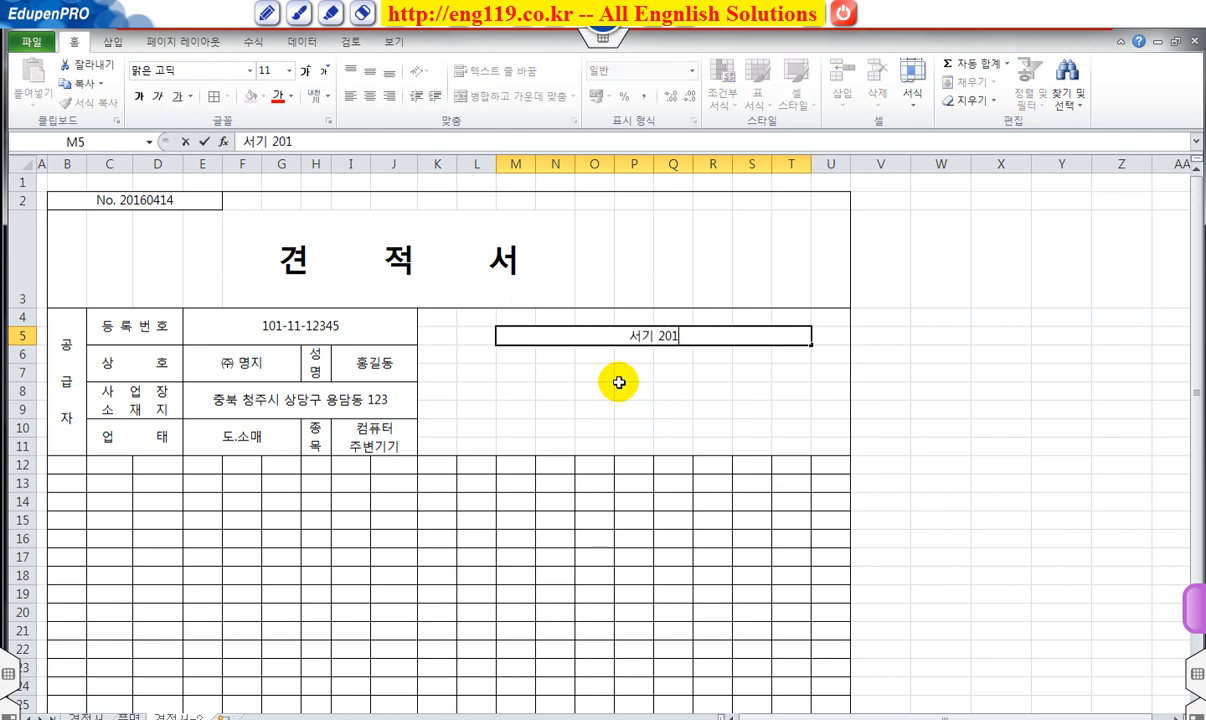
{"action": "type", "text": "6년 4우"}
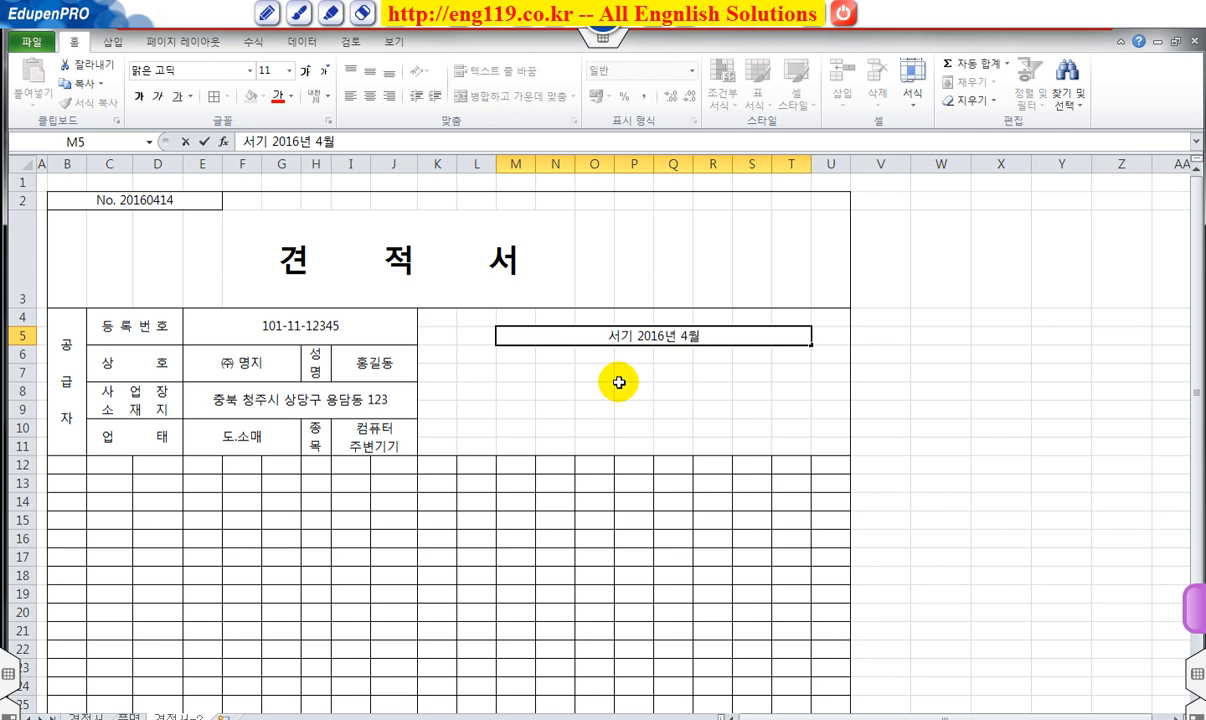
{"action": "type", "text": " 15일"}
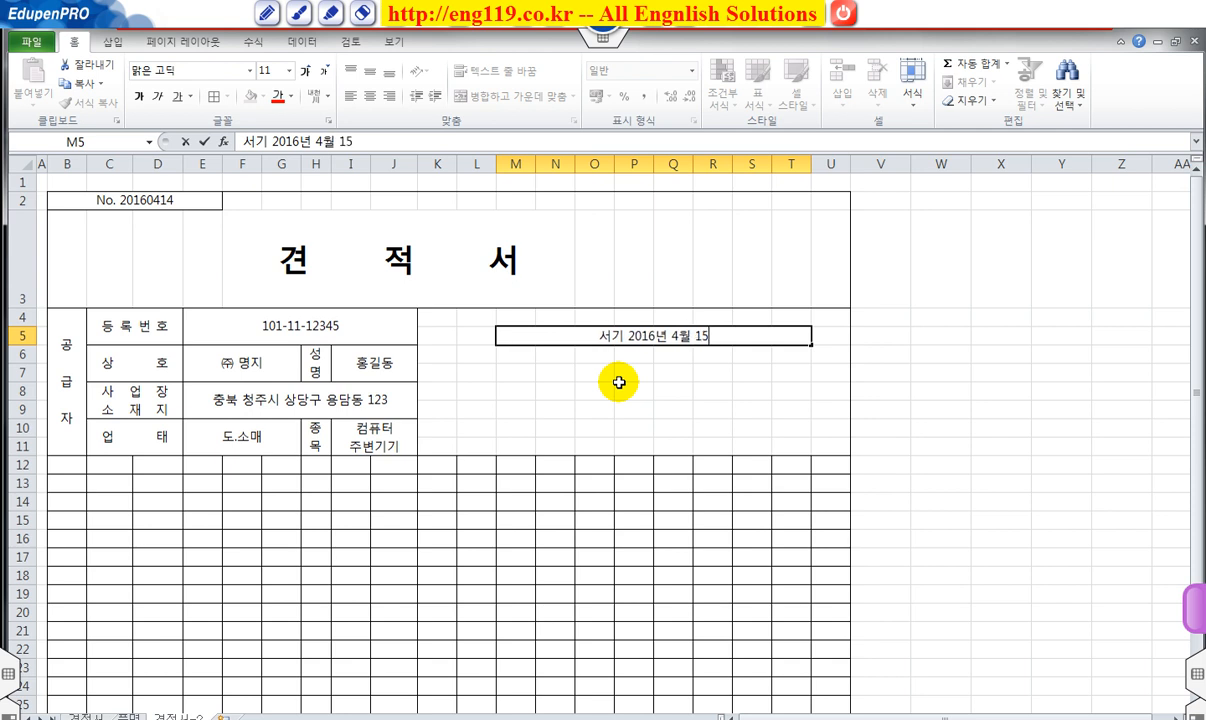
{"action": "key", "text": "Return"}
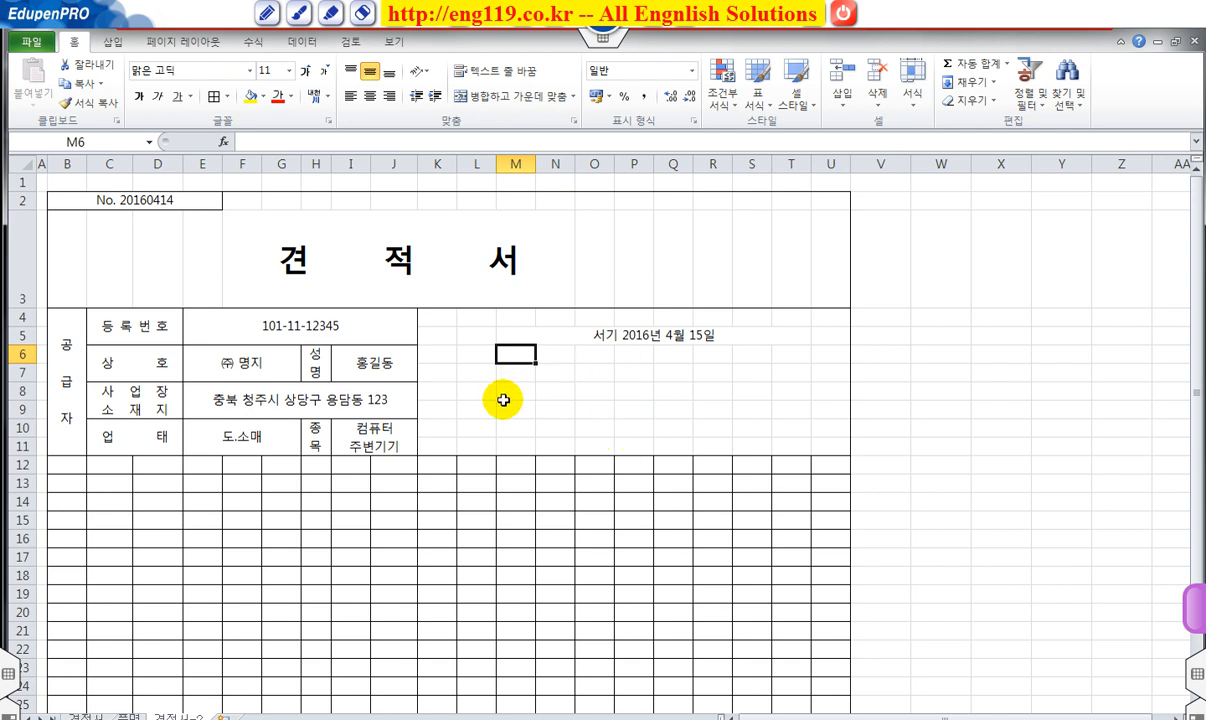
Merge M7:R7 for the recipient's name and S7:T7 for 귀하.
{"action": "left_click_drag", "start_coordinate": [510, 372], "coordinate": [708, 373]}
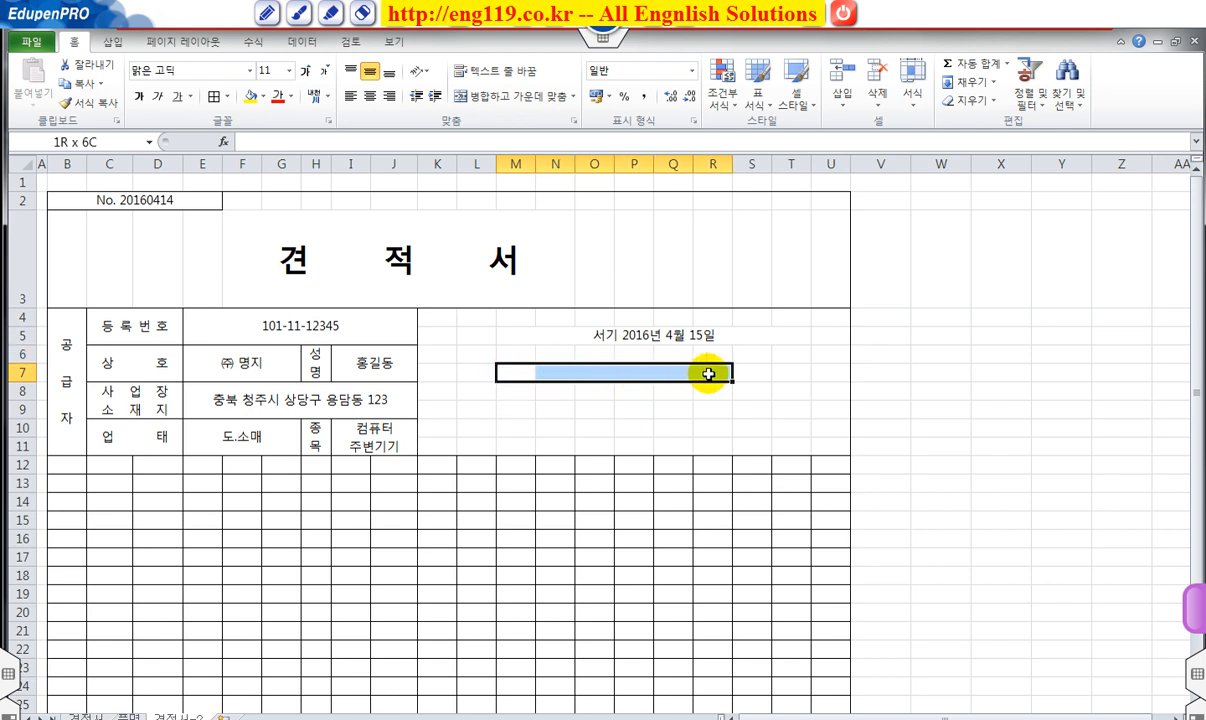
{"action": "left_click", "coordinate": [511, 96]}
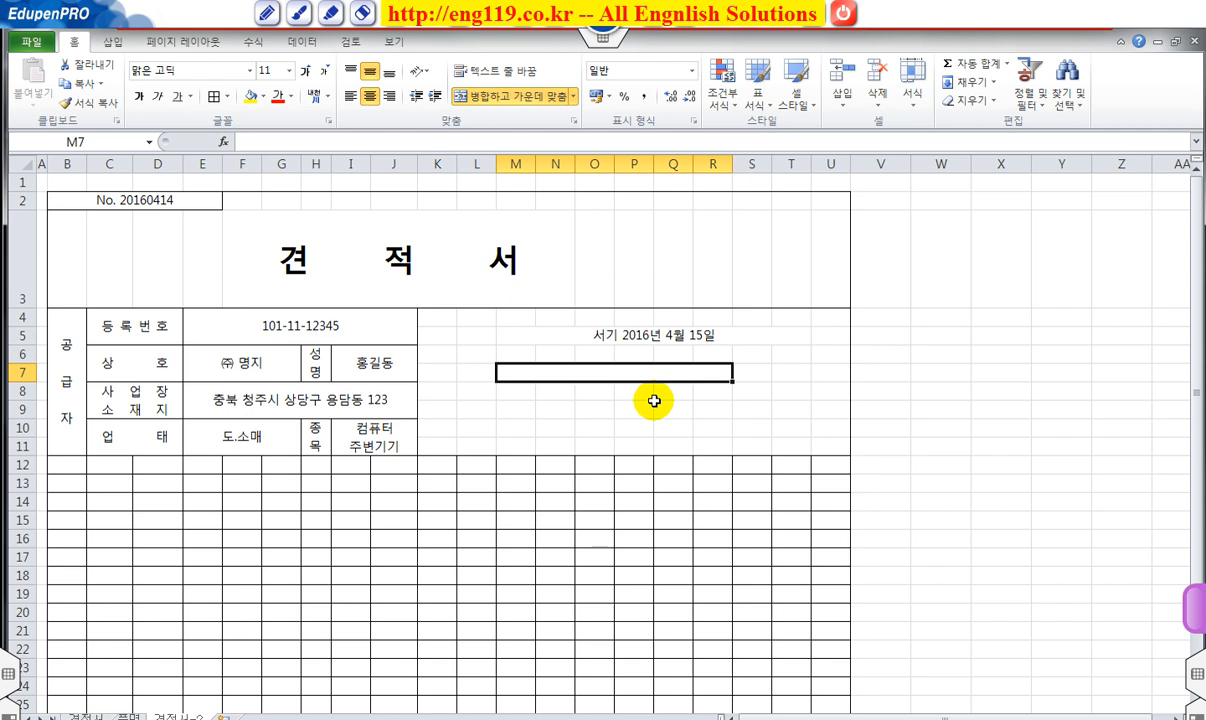
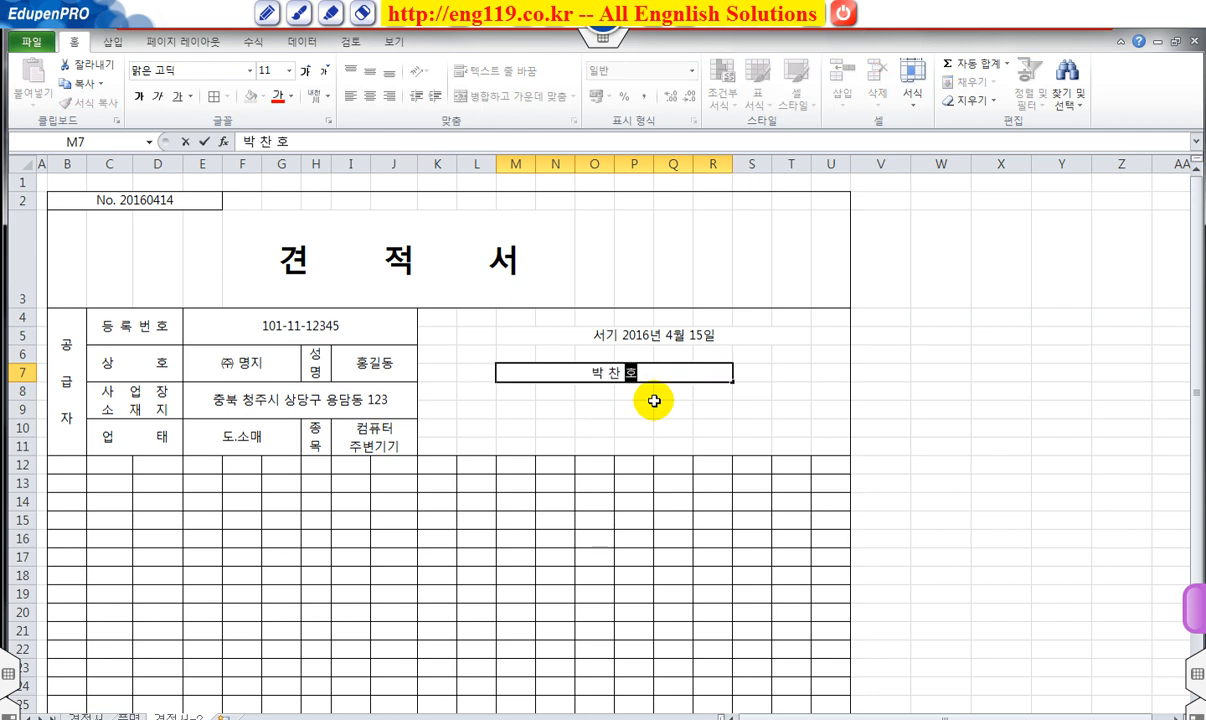
{"action": "key", "text": "Return"}
{"action": "left_click", "coordinate": [763, 369]}
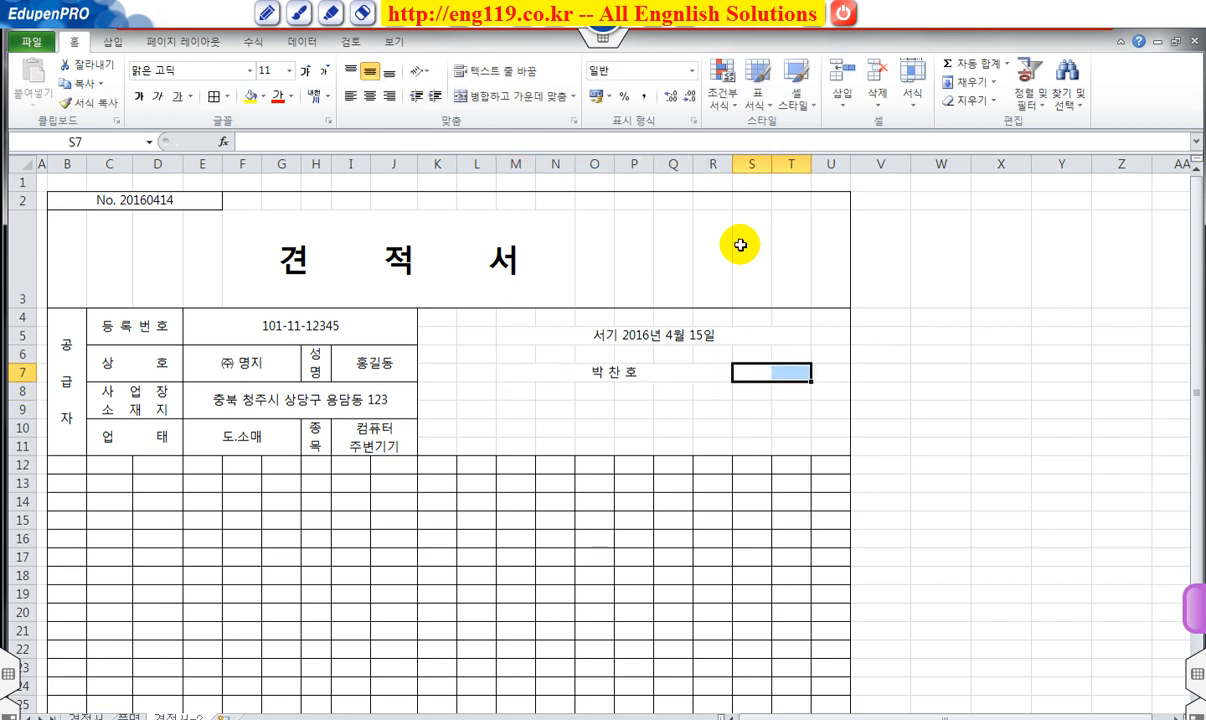
{"action": "left_click", "coordinate": [506, 97]}
{"action": "type", "text": "귀하"}
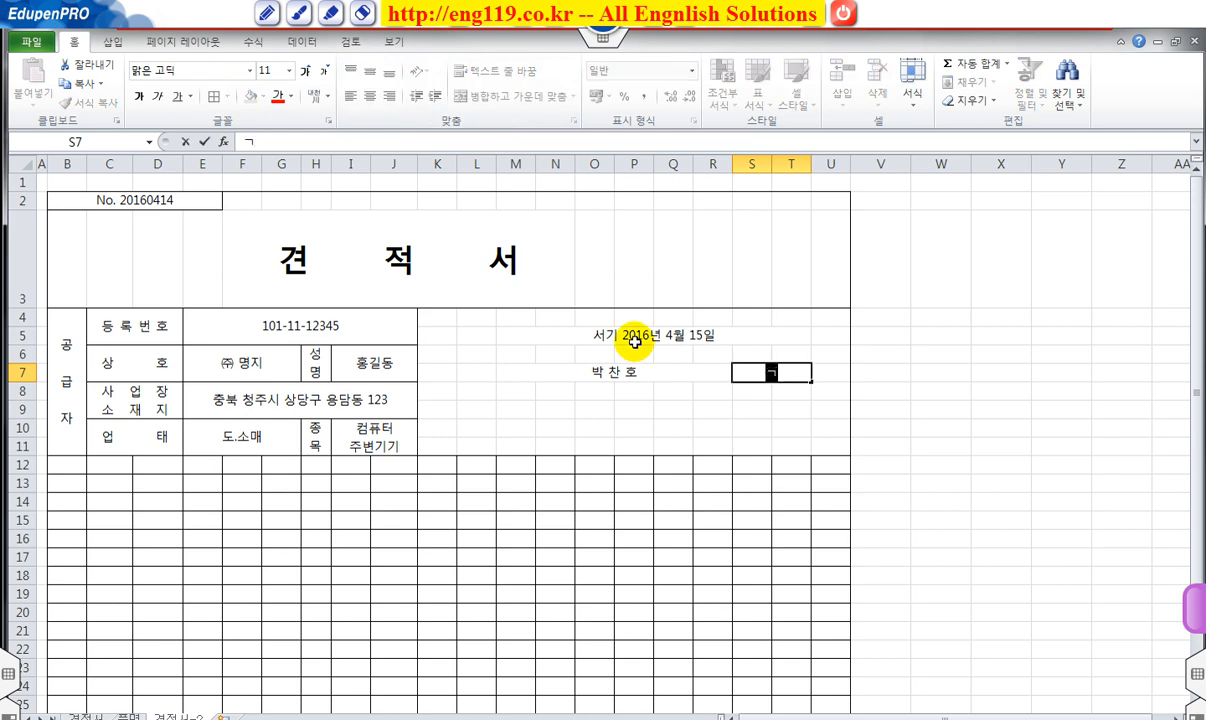
{"action": "key", "text": "Return"}
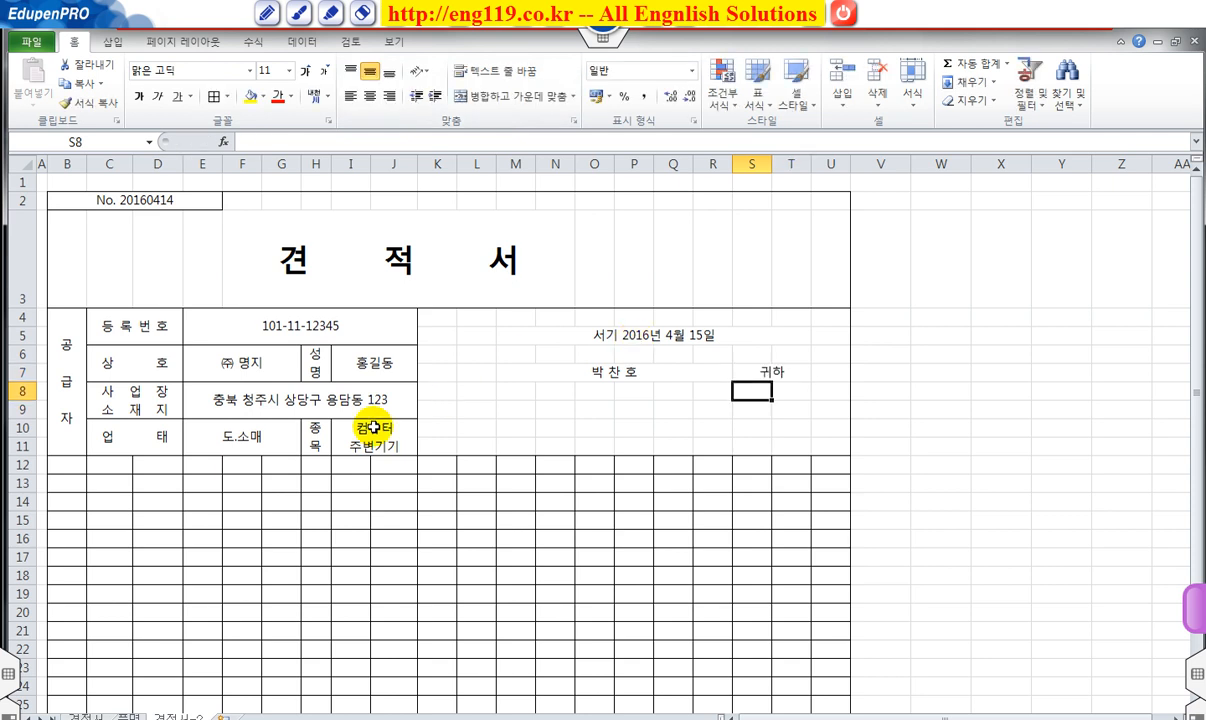
Merge K10:U10 and enter 아래와 같이 견적합니다.
{"action": "left_click", "coordinate": [477, 428]}
{"action": "left_click_drag", "start_coordinate": [439, 426], "coordinate": [816, 425]}
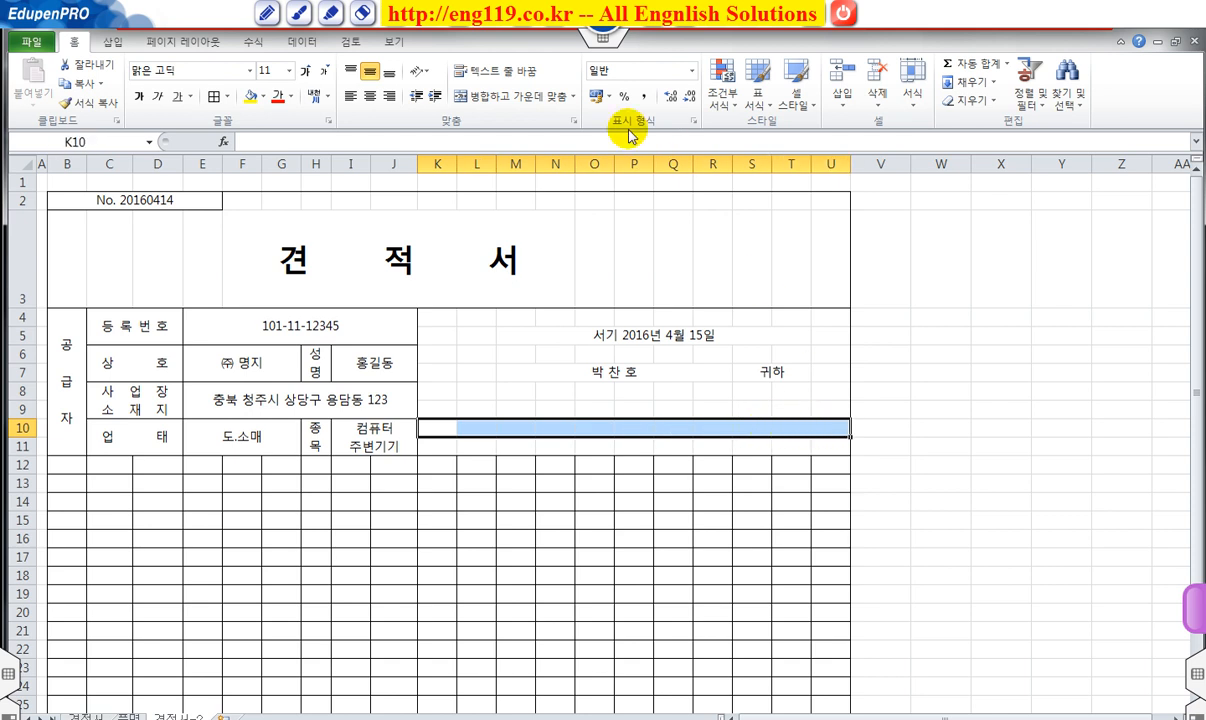
{"action": "left_click", "coordinate": [497, 96]}
{"action": "type", "text": "아랭"}
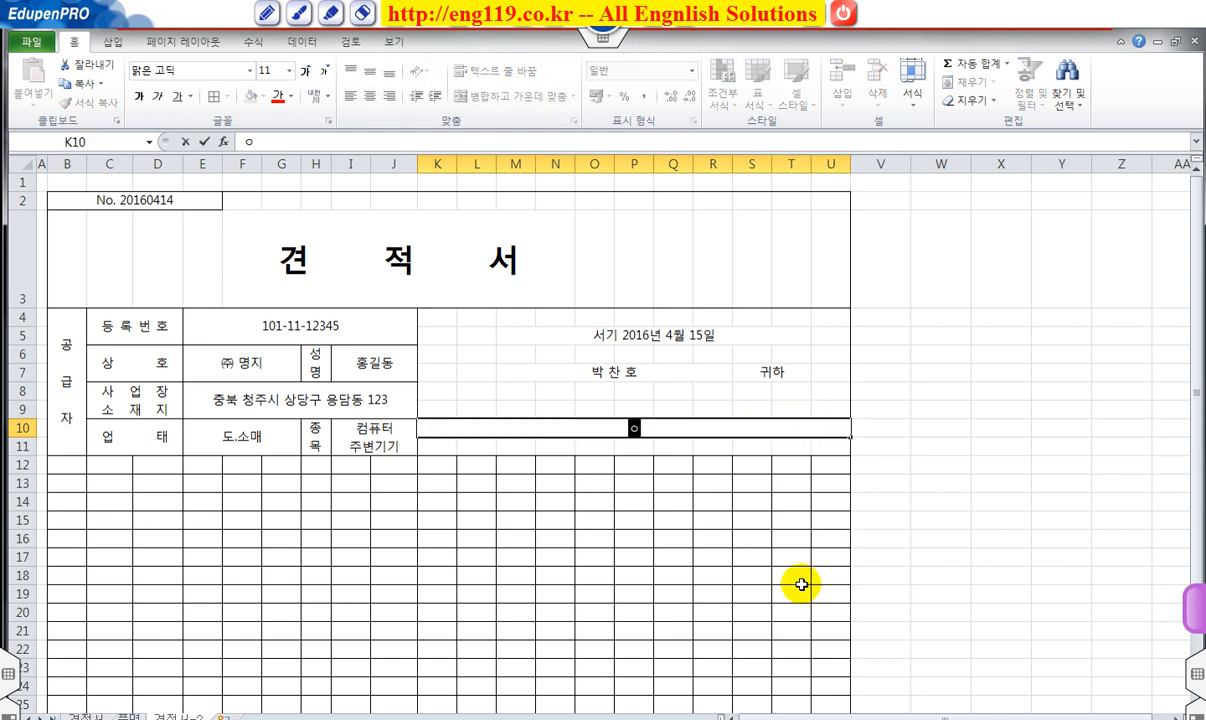
{"action": "type", "text": "와 같이 견"}
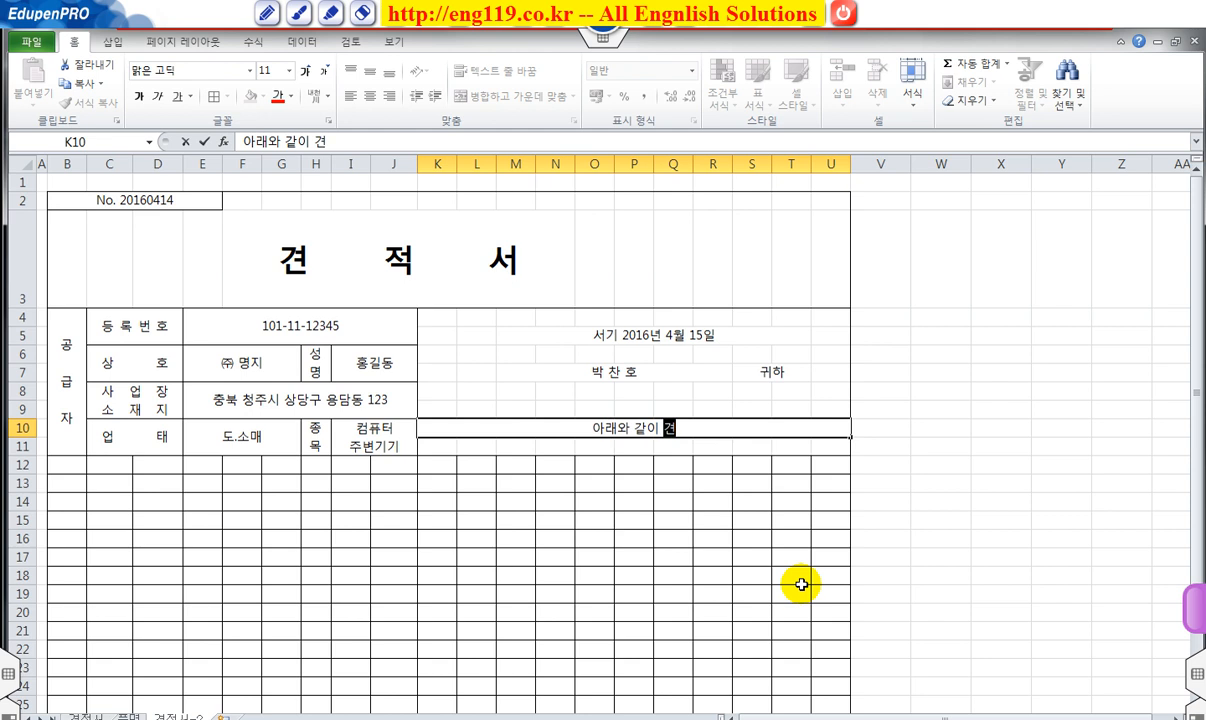
{"action": "type", "text": "적합닏다."}
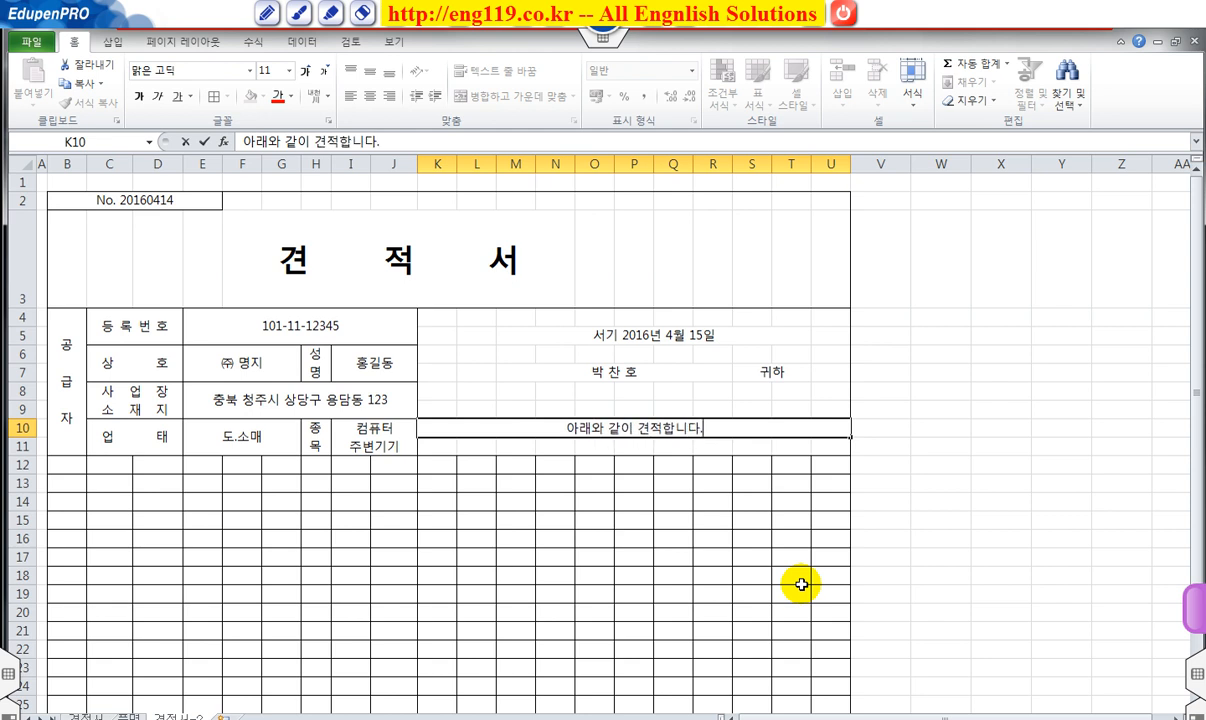
{"action": "left_click", "coordinate": [504, 614]}
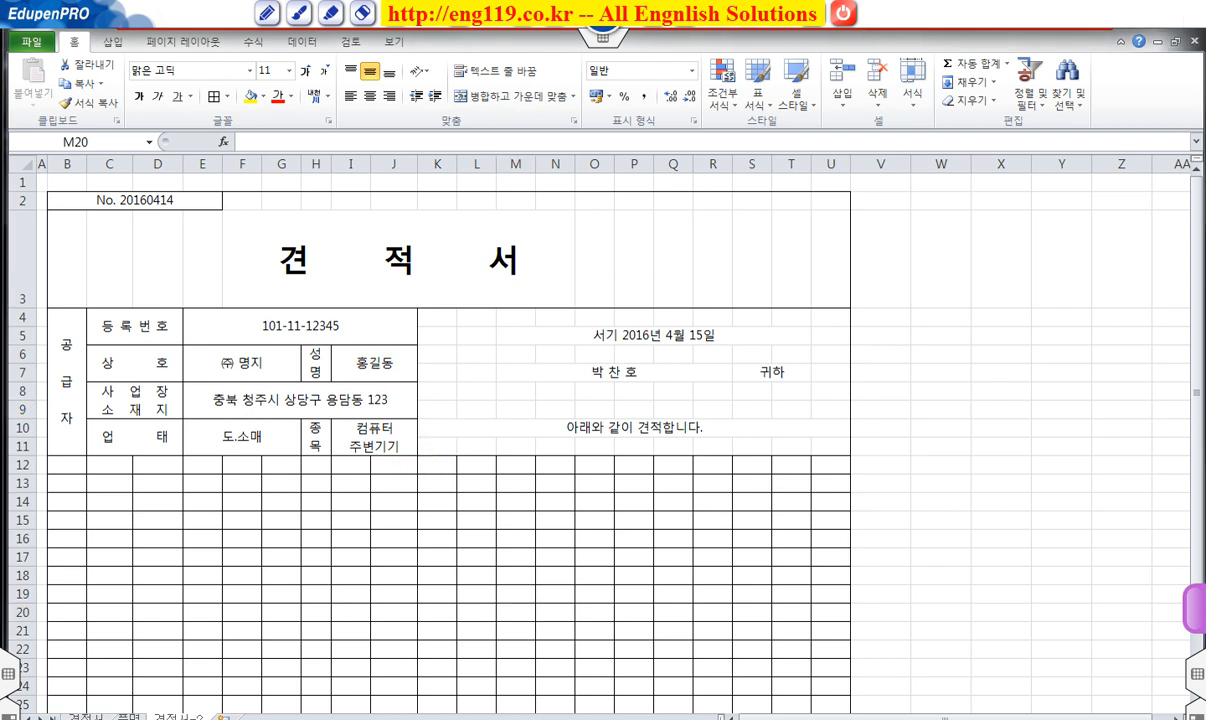
Merge B12:D12 and B13:D13, entering 합계금액 and (공급가액+세액).
{"action": "left_click", "coordinate": [65, 465]}
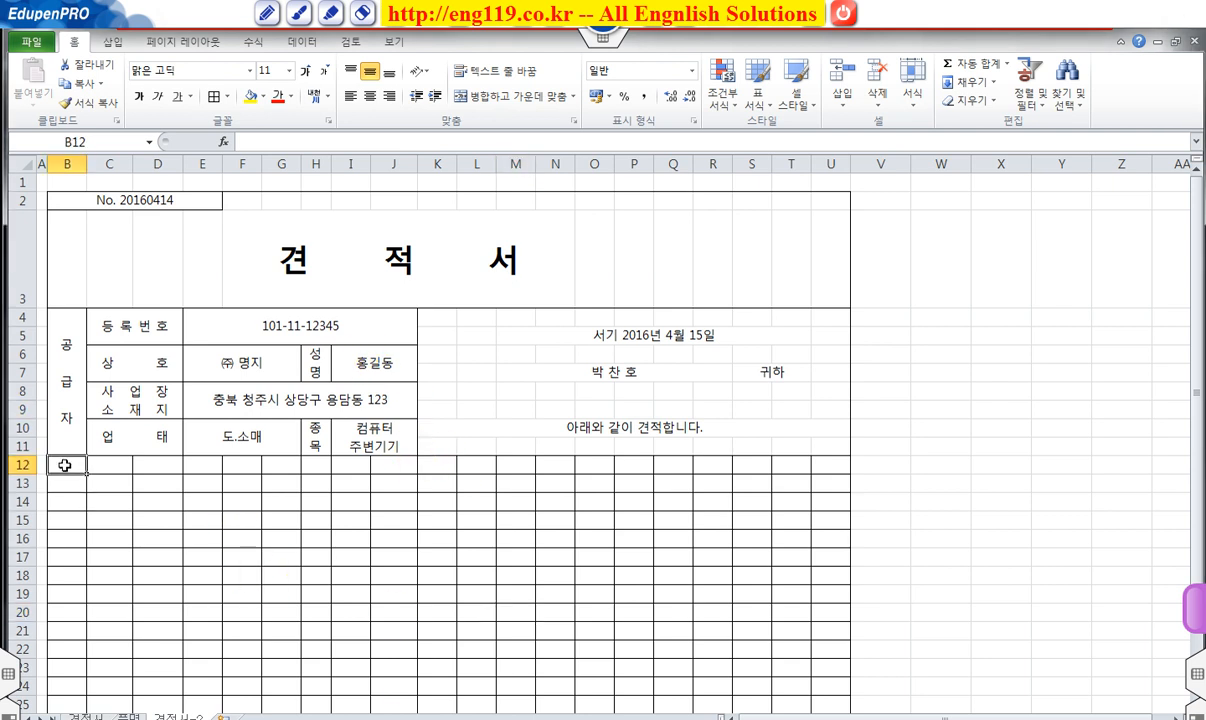
{"action": "left_click_drag", "start_coordinate": [65, 465], "coordinate": [149, 476]}
{"action": "left_click", "coordinate": [512, 96]}
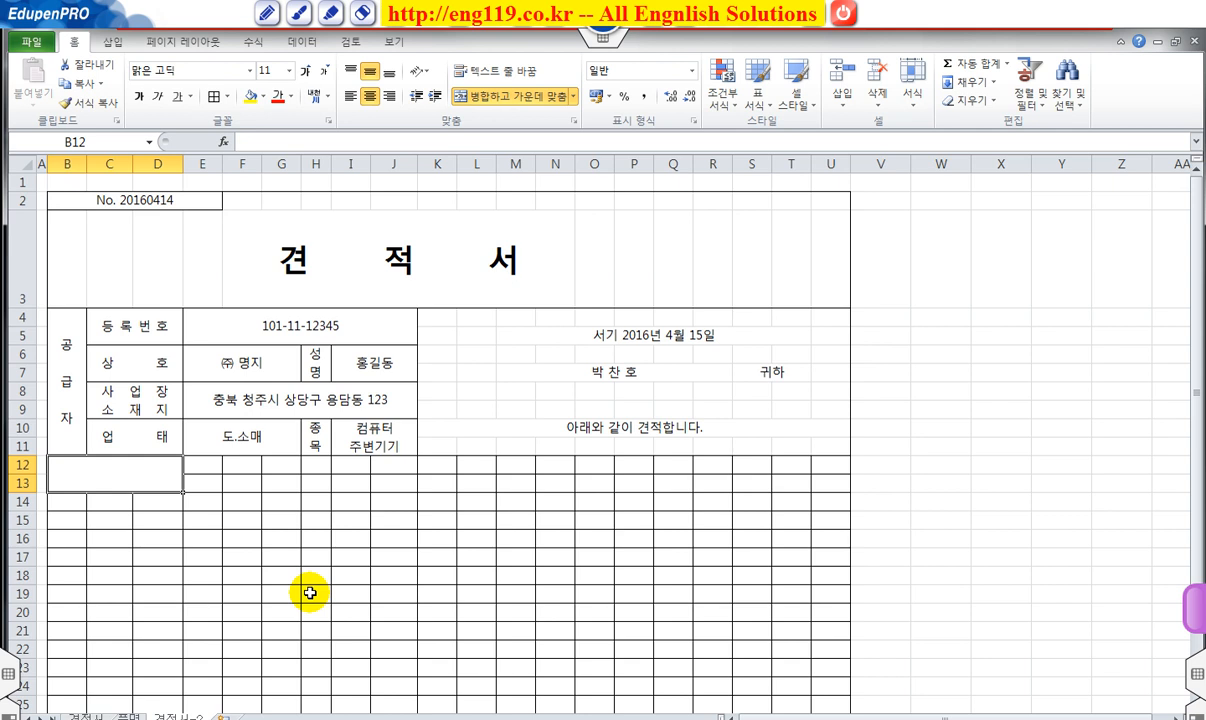
{"action": "left_click", "coordinate": [466, 96]}
{"action": "left_click_drag", "start_coordinate": [97, 462], "coordinate": [184, 486]}
{"action": "left_click", "coordinate": [466, 96]}
{"action": "left_click", "coordinate": [121, 462]}
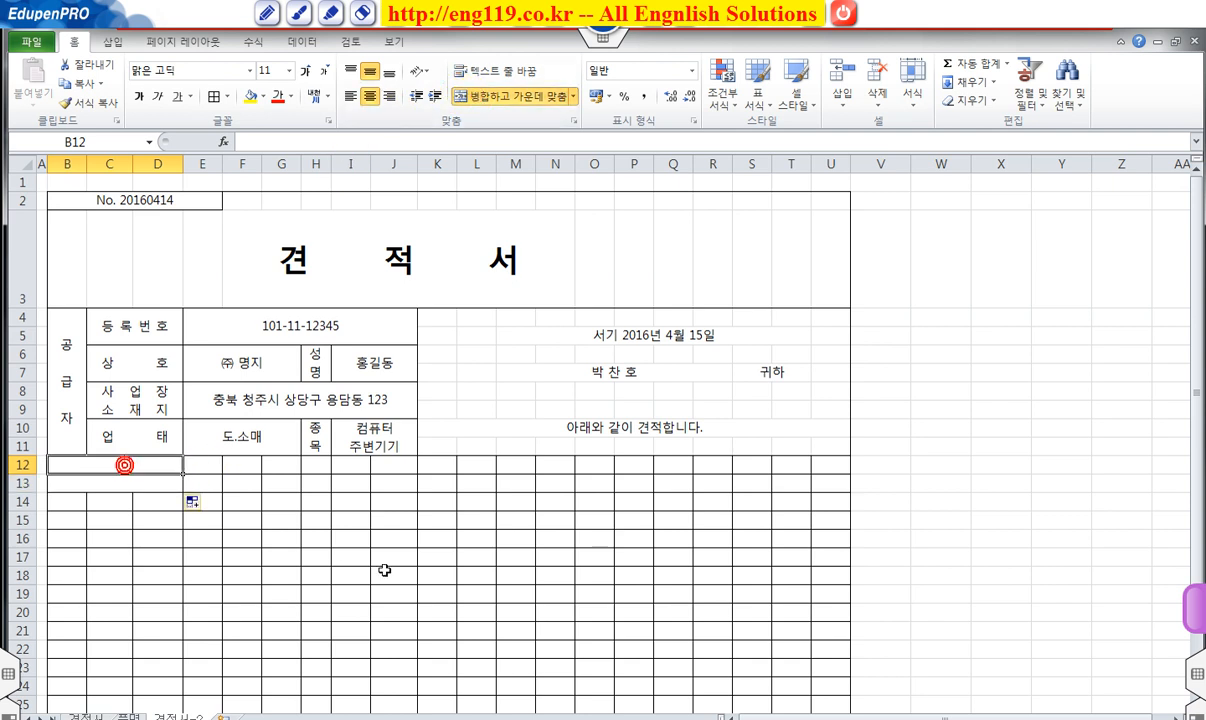
{"action": "type", "text": "합계"}
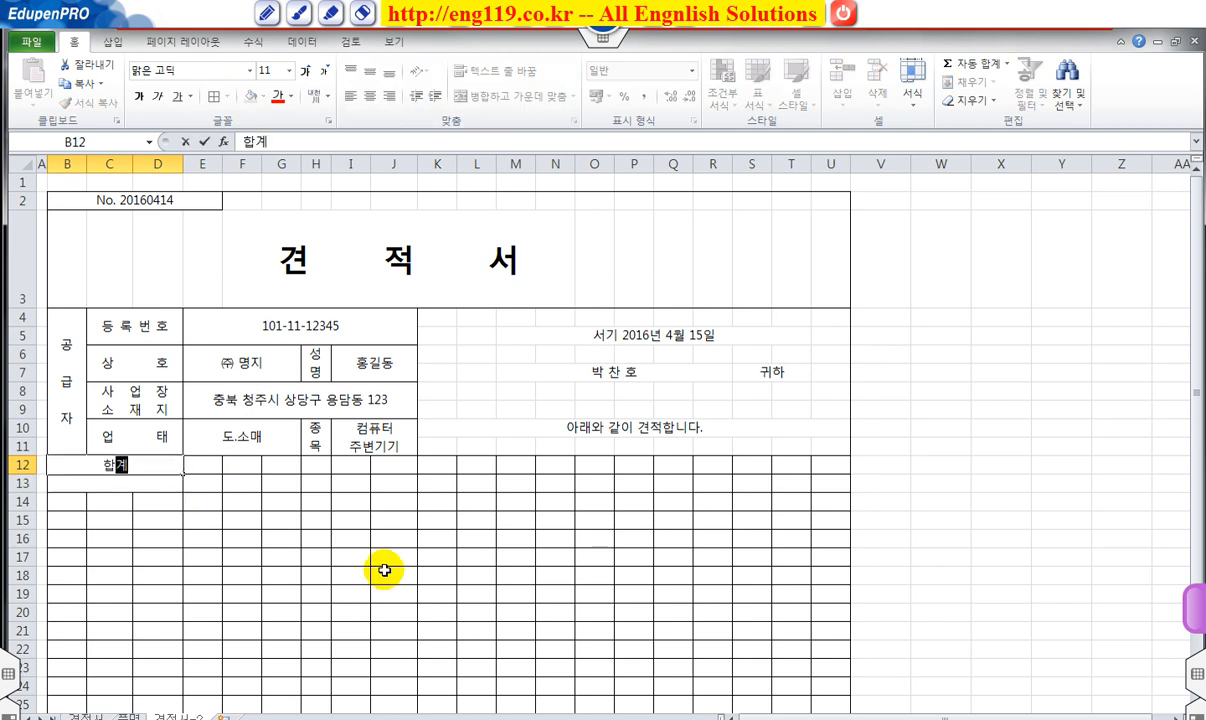
{"action": "type", "text": "금액"}
{"action": "key", "text": "Return"}
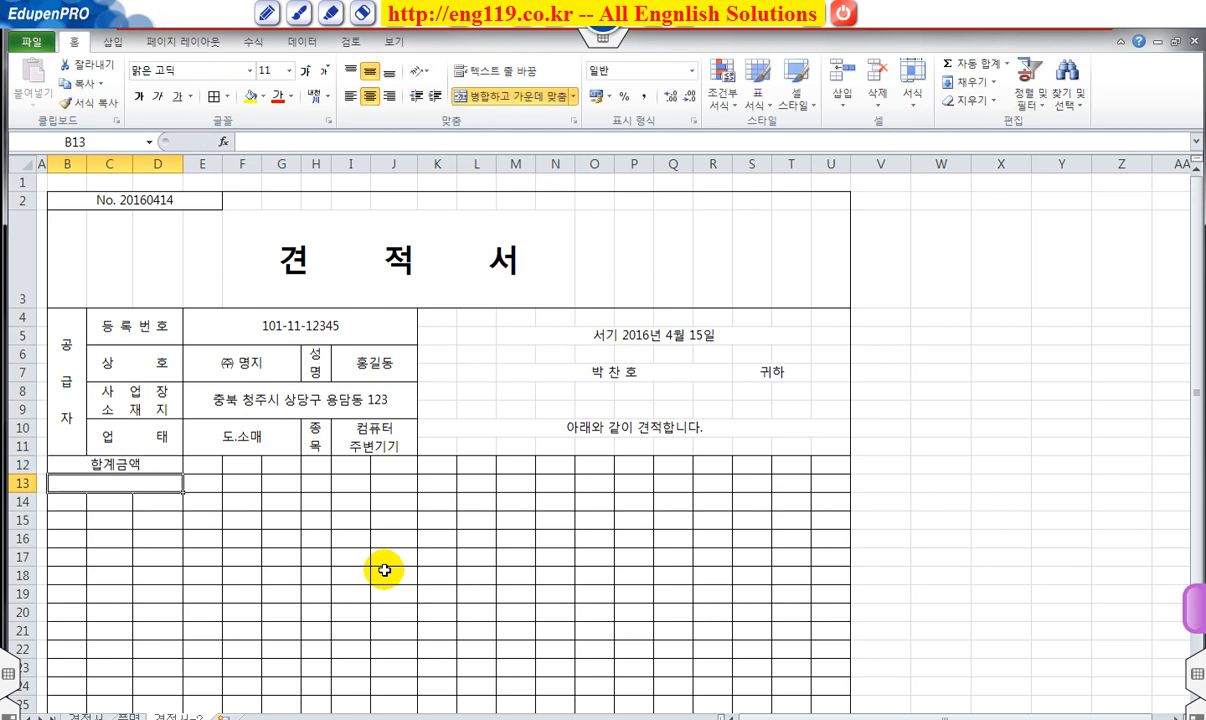
{"action": "type", "text": "(ㄱ"}
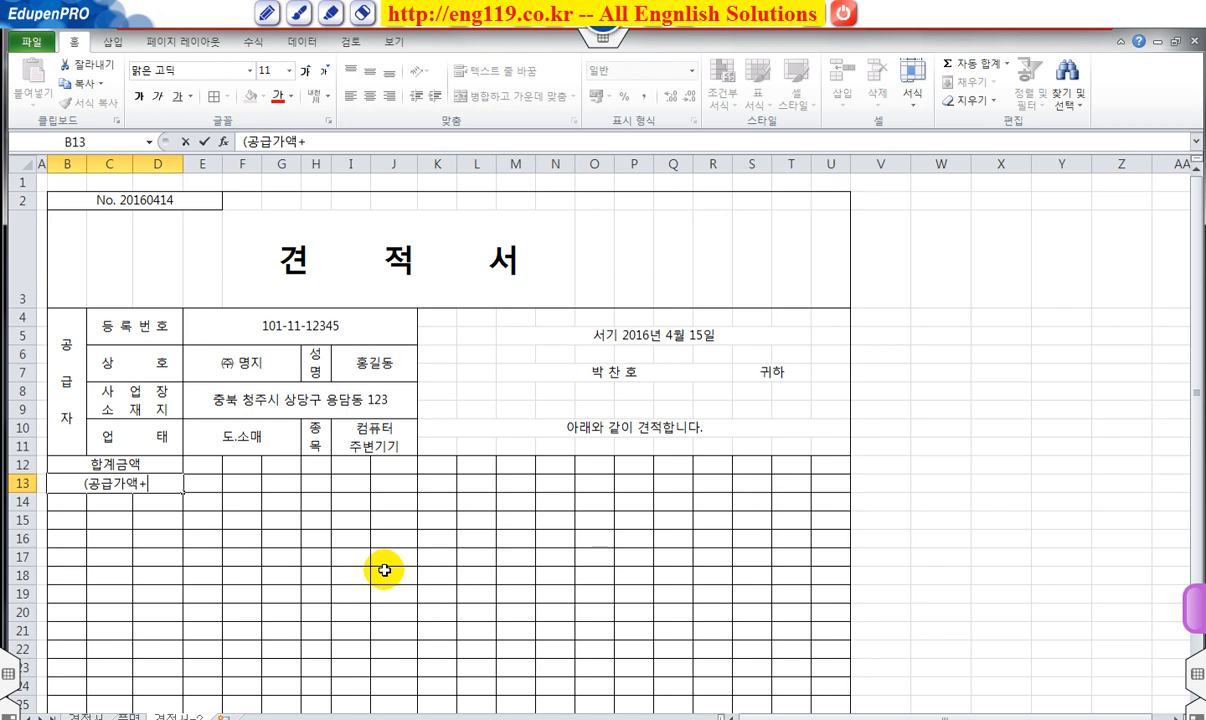
{"action": "type", "text": "급가액+세액)"}
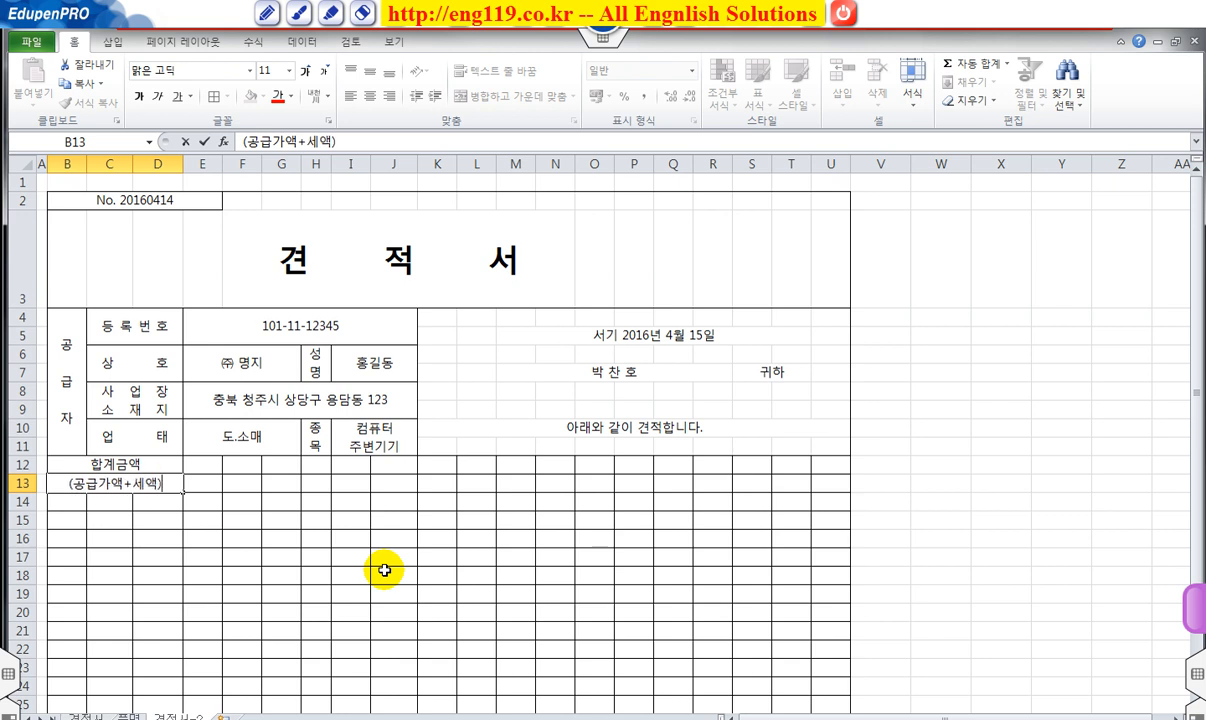
{"action": "key", "text": "Return"}
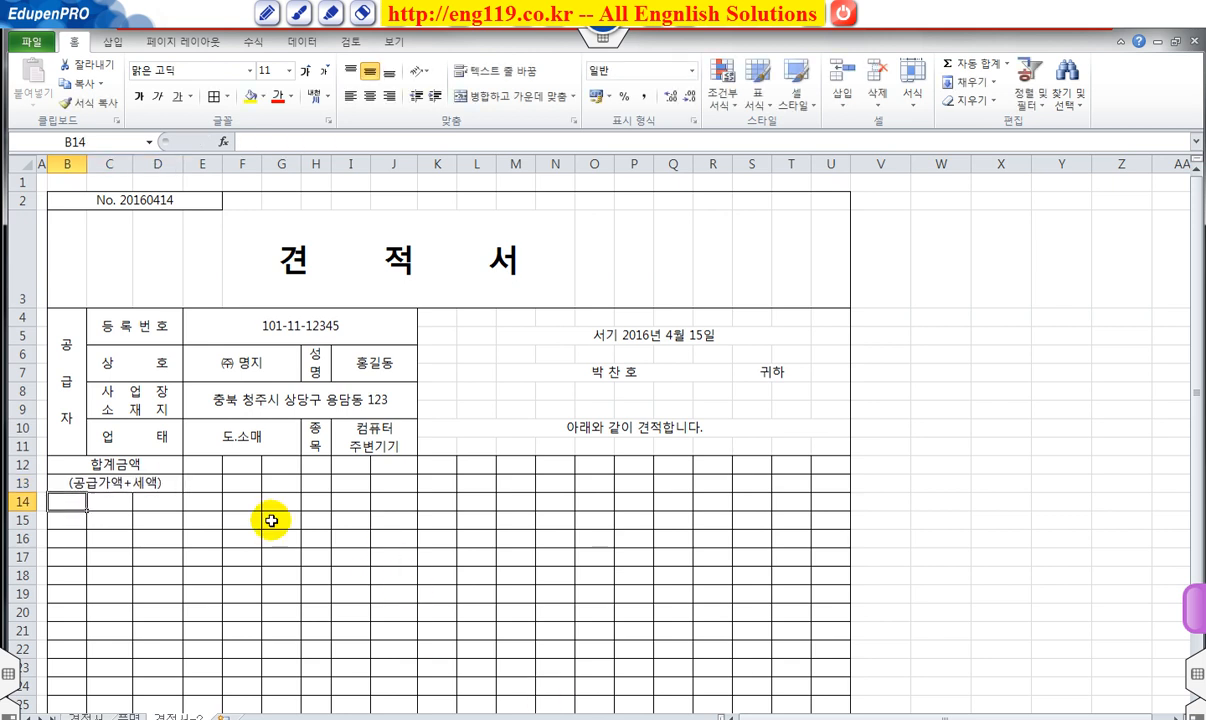
Merge E12:K13 for the total, and L12:L13 holding an opening parenthesis.
{"action": "left_click_drag", "start_coordinate": [205, 467], "coordinate": [449, 492]}
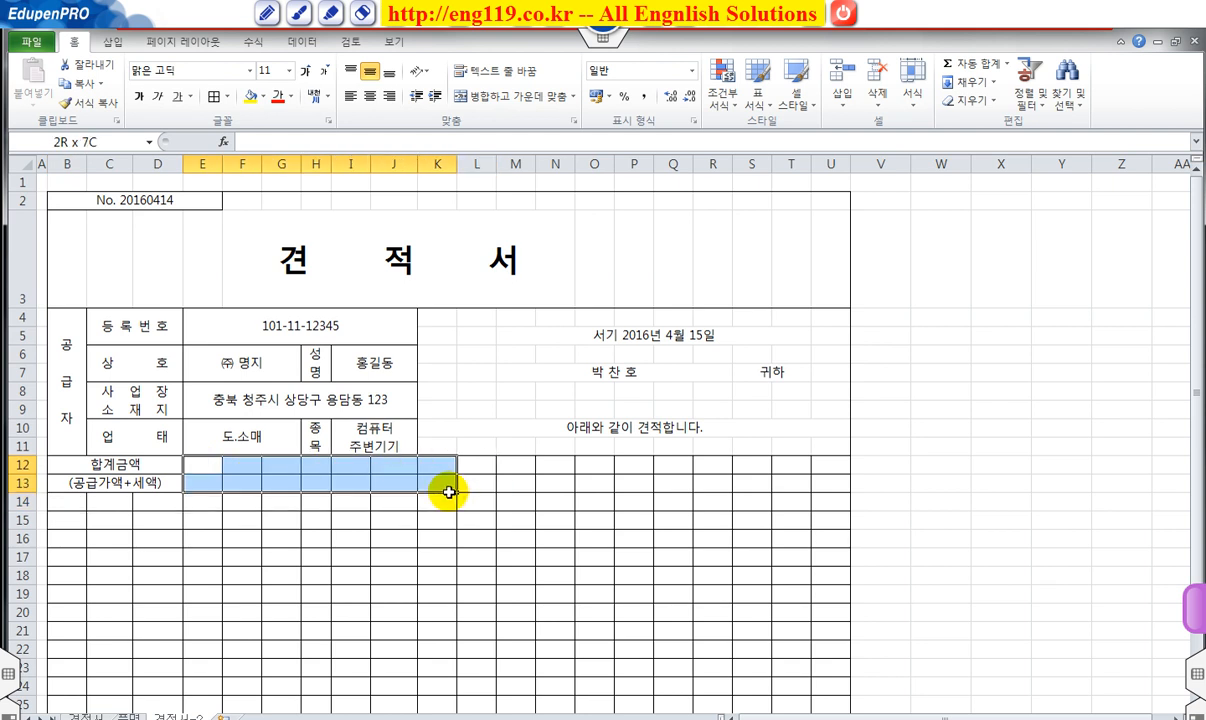
{"action": "left_click", "coordinate": [503, 100]}
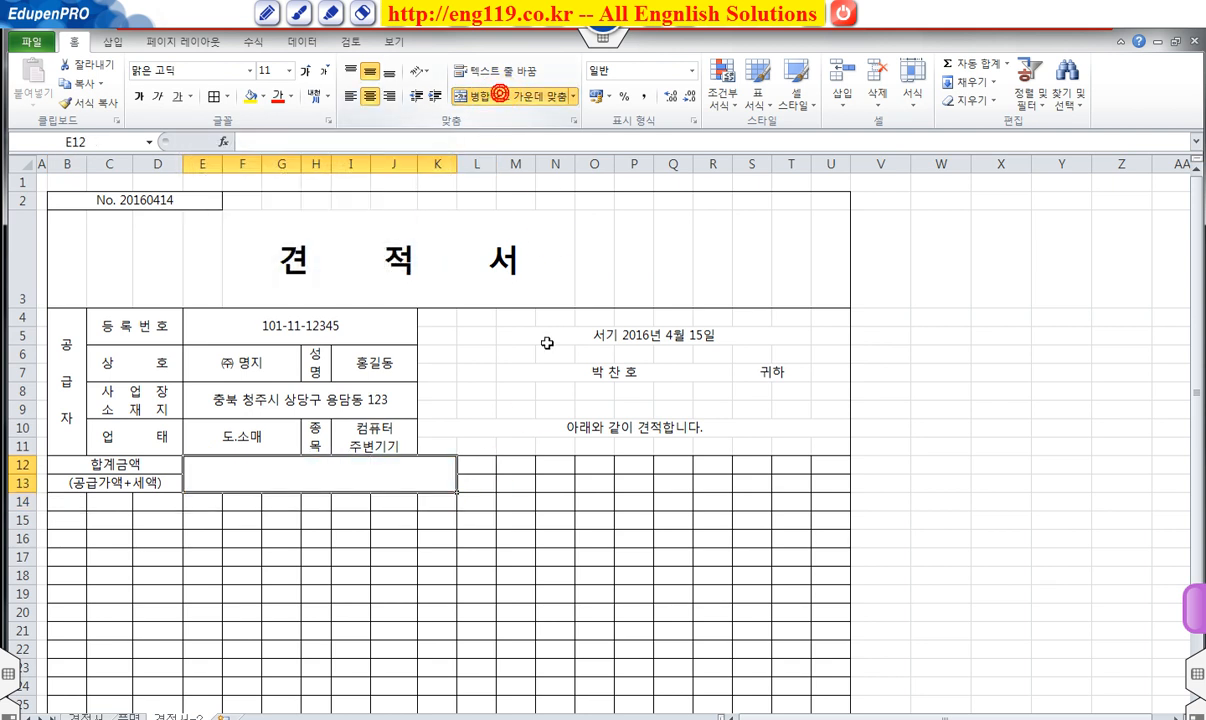
{"action": "left_click", "coordinate": [479, 465]}
{"action": "left_click_drag", "start_coordinate": [479, 465], "coordinate": [481, 478]}
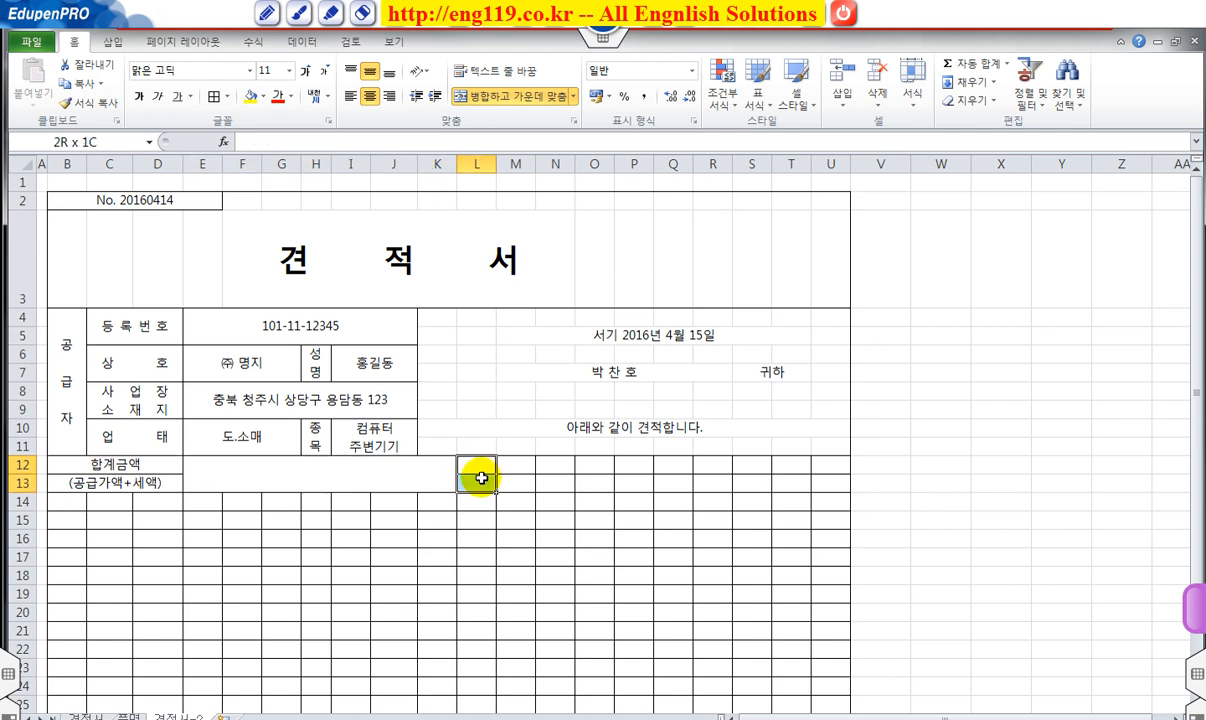
{"action": "left_click", "coordinate": [478, 96]}
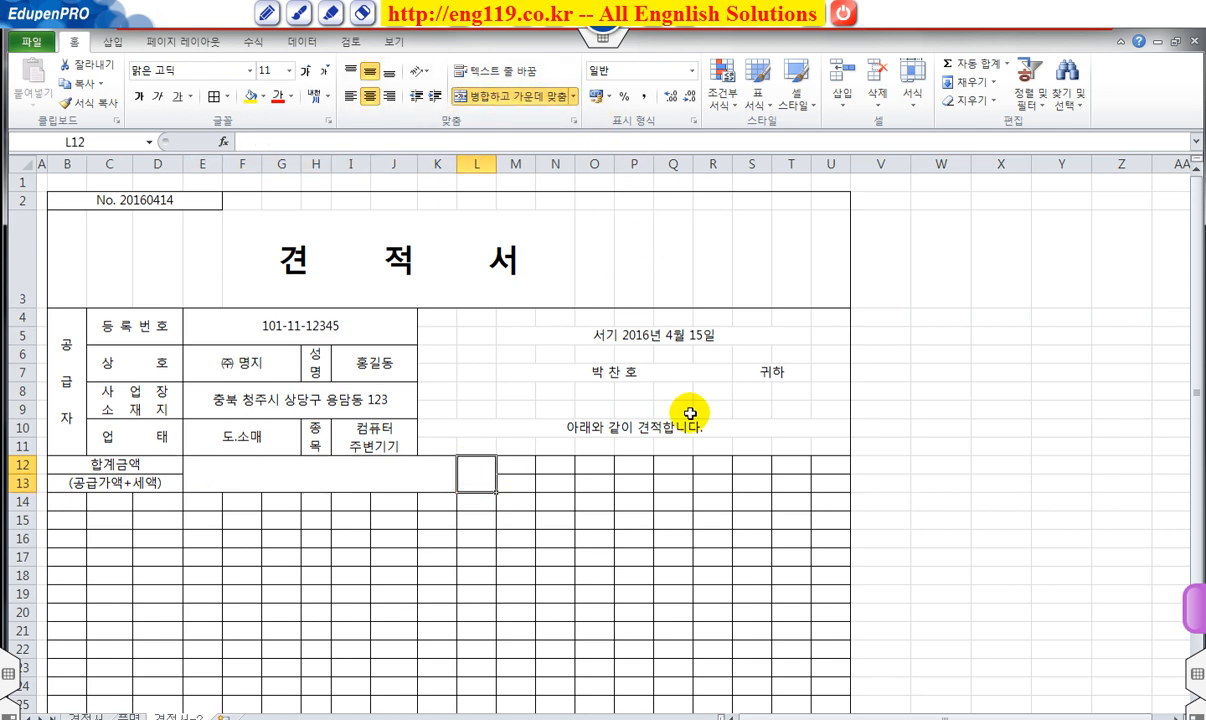
{"action": "type", "text": "("}
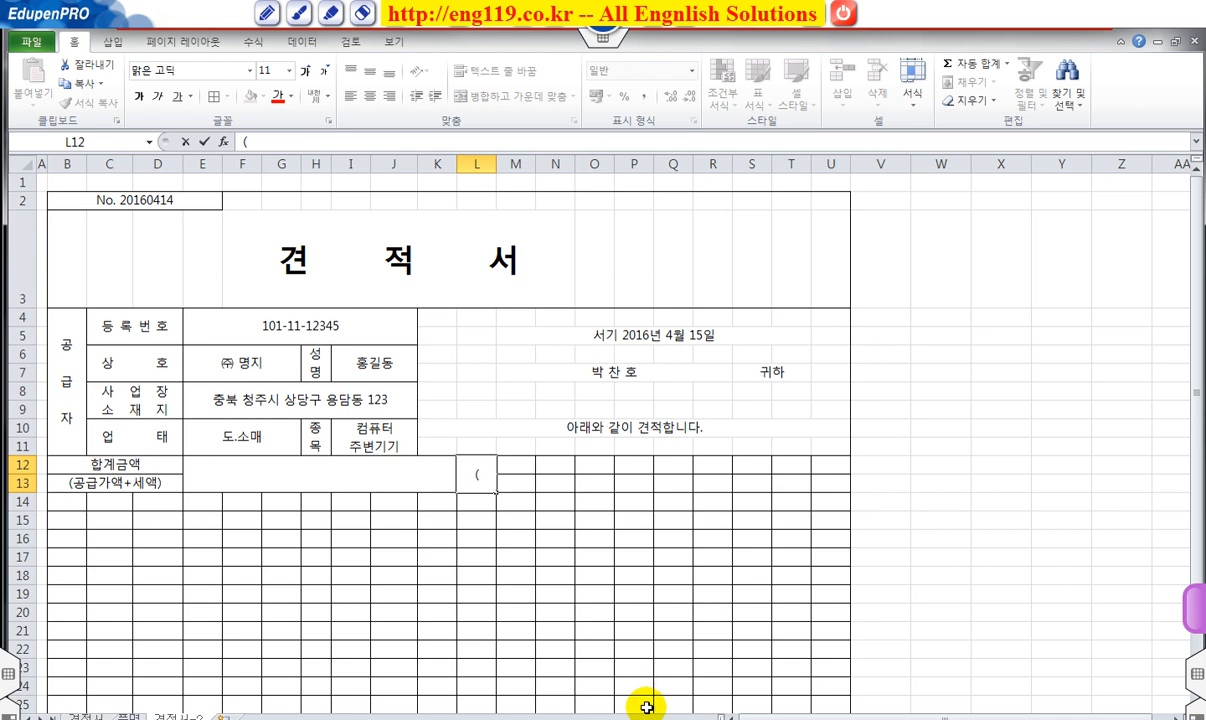
{"action": "left_click", "coordinate": [633, 648]}
Merge M12:R13 for the bracketed amount, and S12:S13 holding a closing parenthesis.
{"action": "left_click_drag", "start_coordinate": [519, 461], "coordinate": [710, 481]}
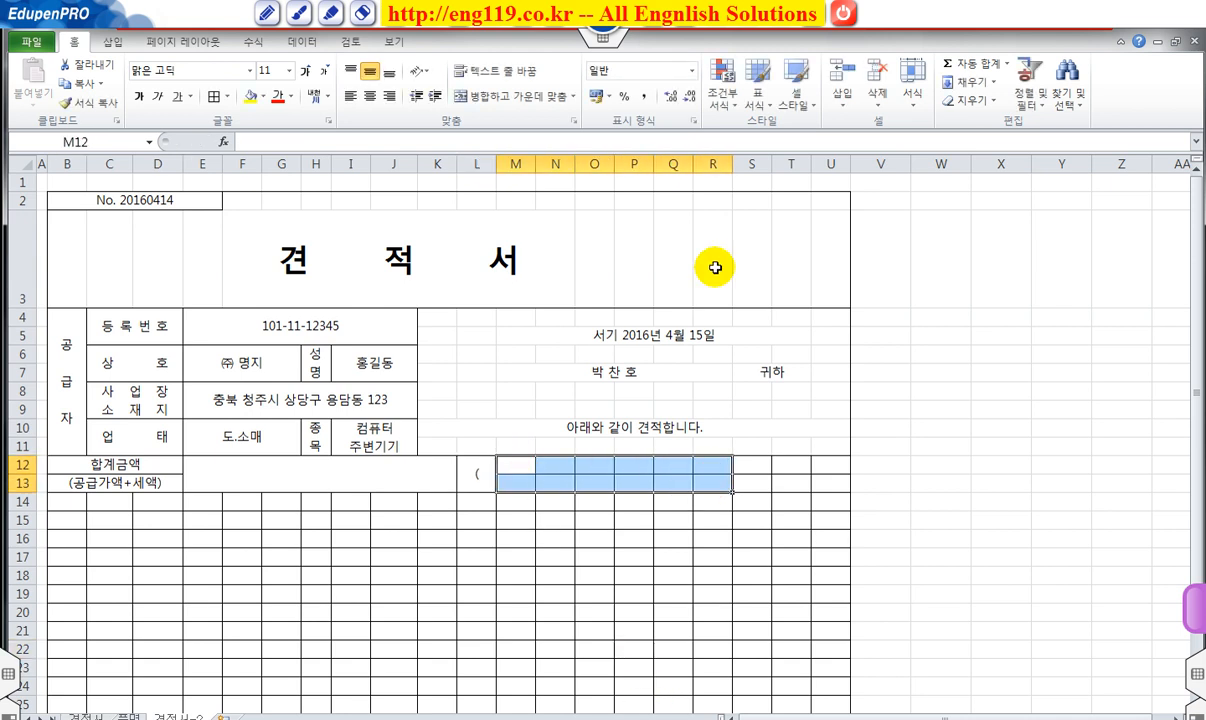
{"action": "left_click", "coordinate": [527, 96]}
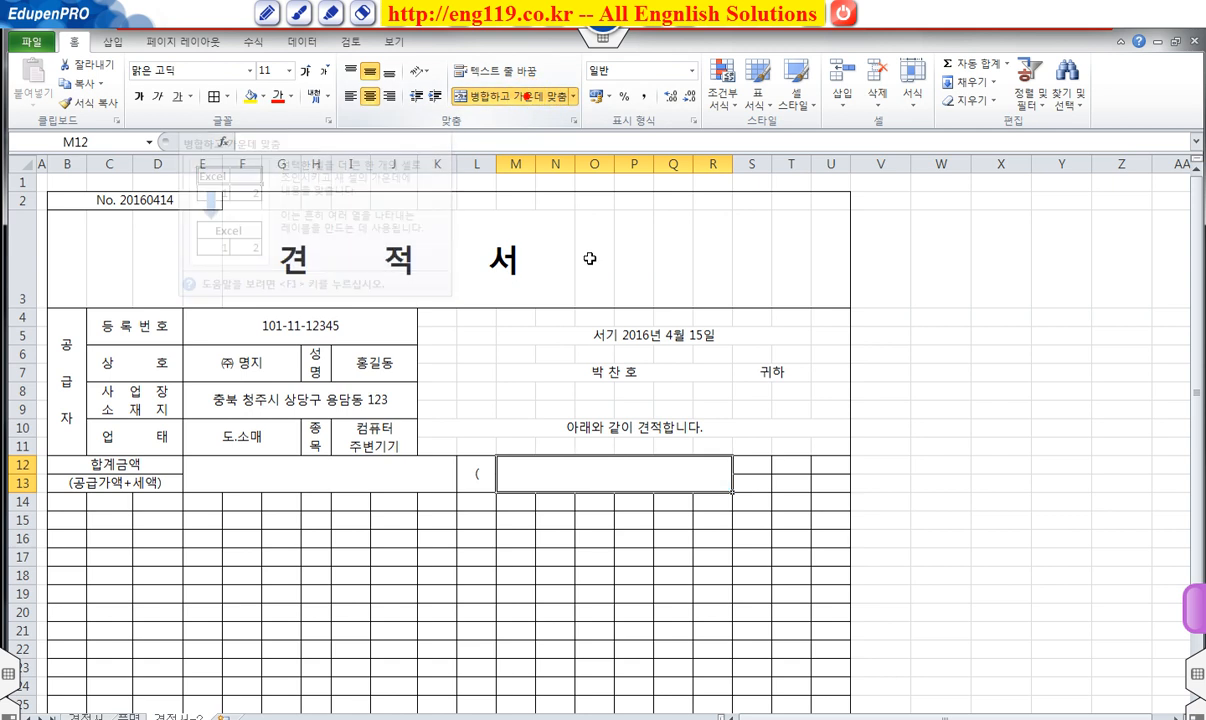
{"action": "left_click_drag", "start_coordinate": [750, 466], "coordinate": [763, 488]}
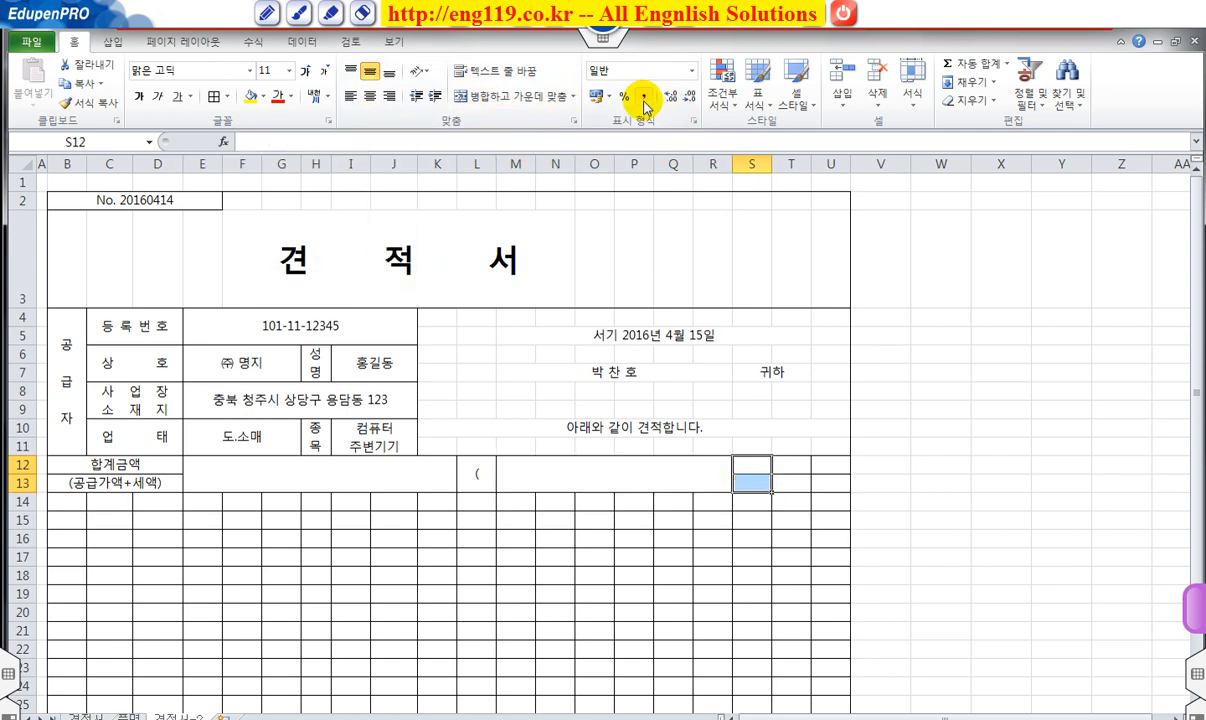
{"action": "left_click", "coordinate": [530, 96]}
{"action": "type", "text": ")"}
{"action": "key", "text": "Return"}
{"action": "left_click", "coordinate": [794, 470]}
{"action": "left_click_drag", "start_coordinate": [794, 470], "coordinate": [830, 508]}
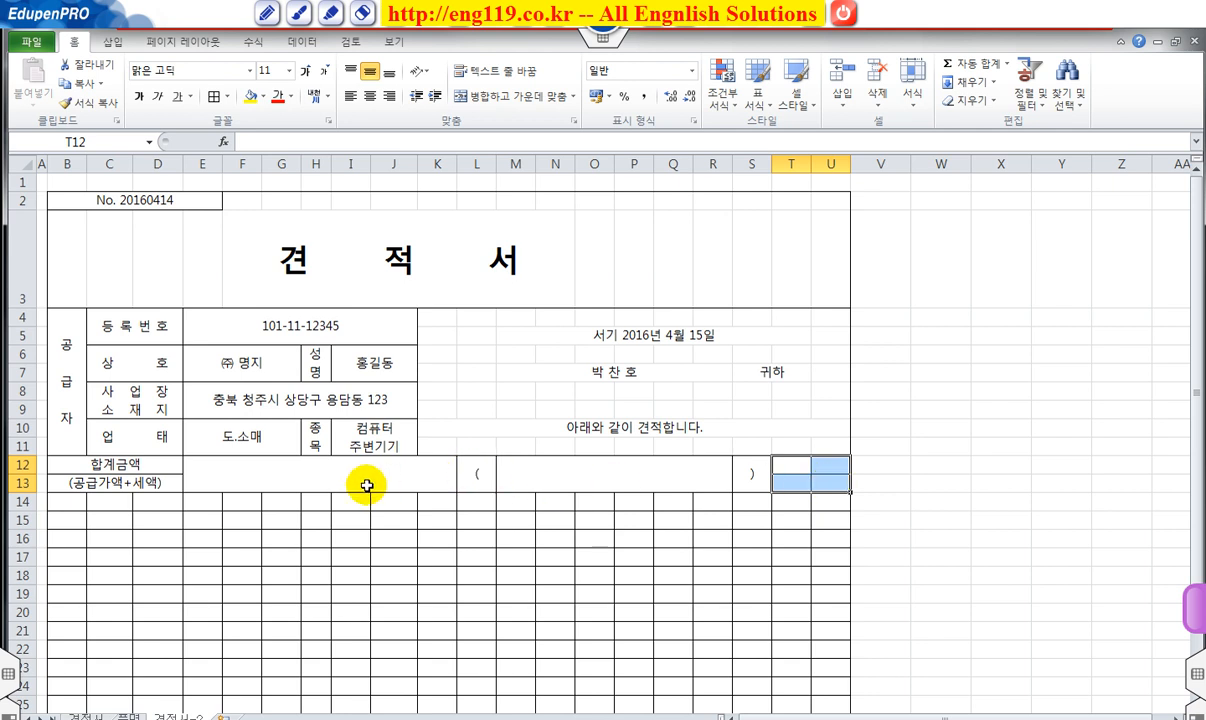
Remove the inside borders from the rows 12–13 amount area, leaving its outline.
{"action": "left_click_drag", "start_coordinate": [220, 476], "coordinate": [826, 474]}
{"action": "right_click", "coordinate": [822, 488]}
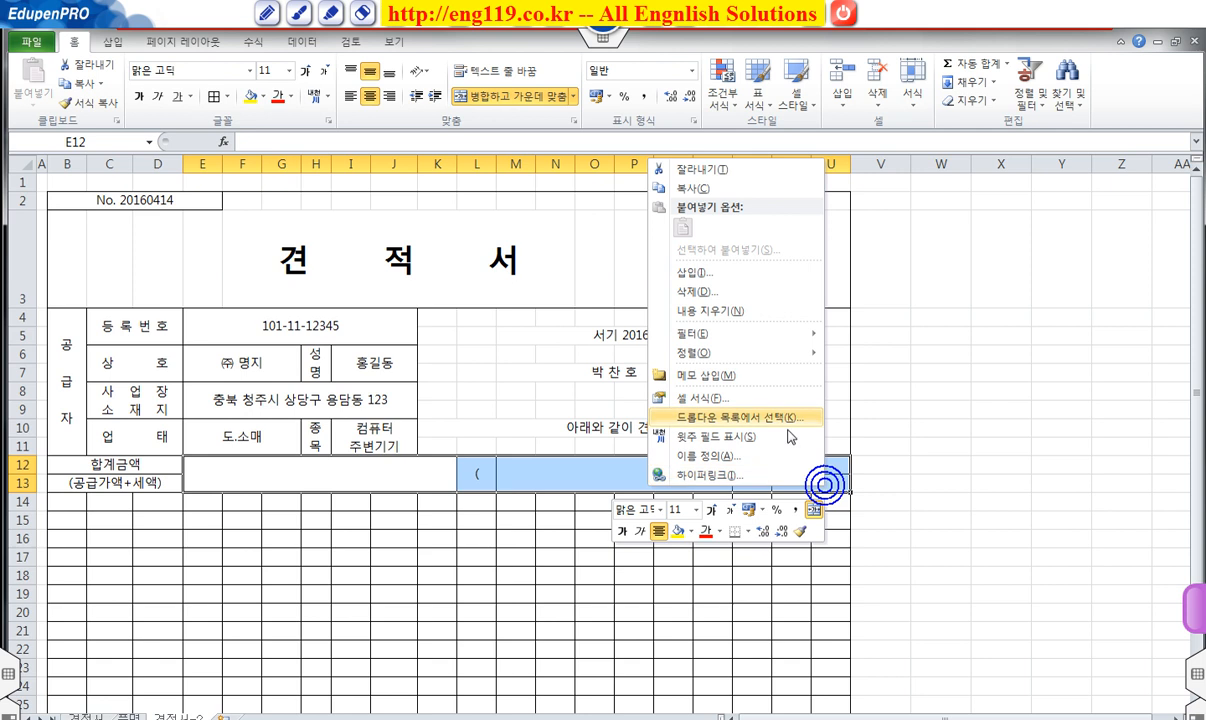
{"action": "left_click", "coordinate": [690, 397]}
{"action": "left_click", "coordinate": [537, 291]}
{"action": "left_click", "coordinate": [788, 288]}
{"action": "left_click", "coordinate": [855, 550]}
{"action": "left_click", "coordinate": [941, 462]}
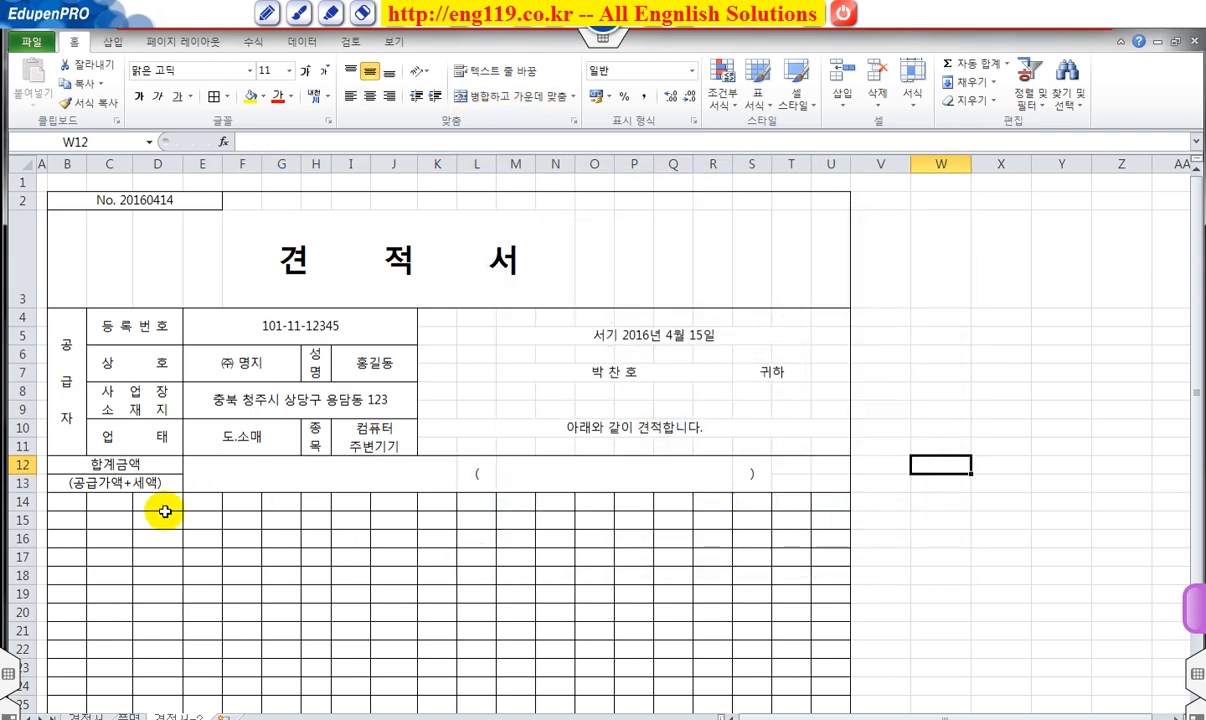
{"action": "left_click", "coordinate": [72, 502]}
Merge B14:H14 as the 품명 header and enter 수량 in I14.
{"action": "left_click_drag", "start_coordinate": [72, 502], "coordinate": [316, 509]}
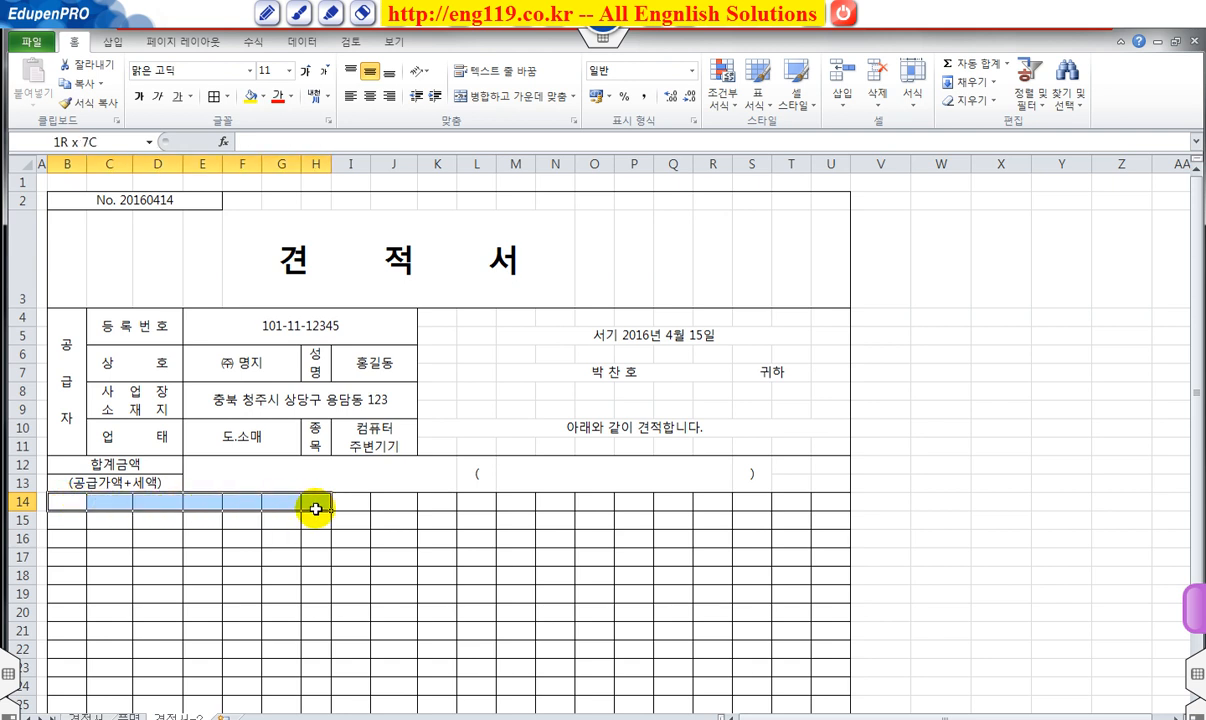
{"action": "left_click", "coordinate": [513, 97]}
{"action": "type", "text": "ㅍ"}
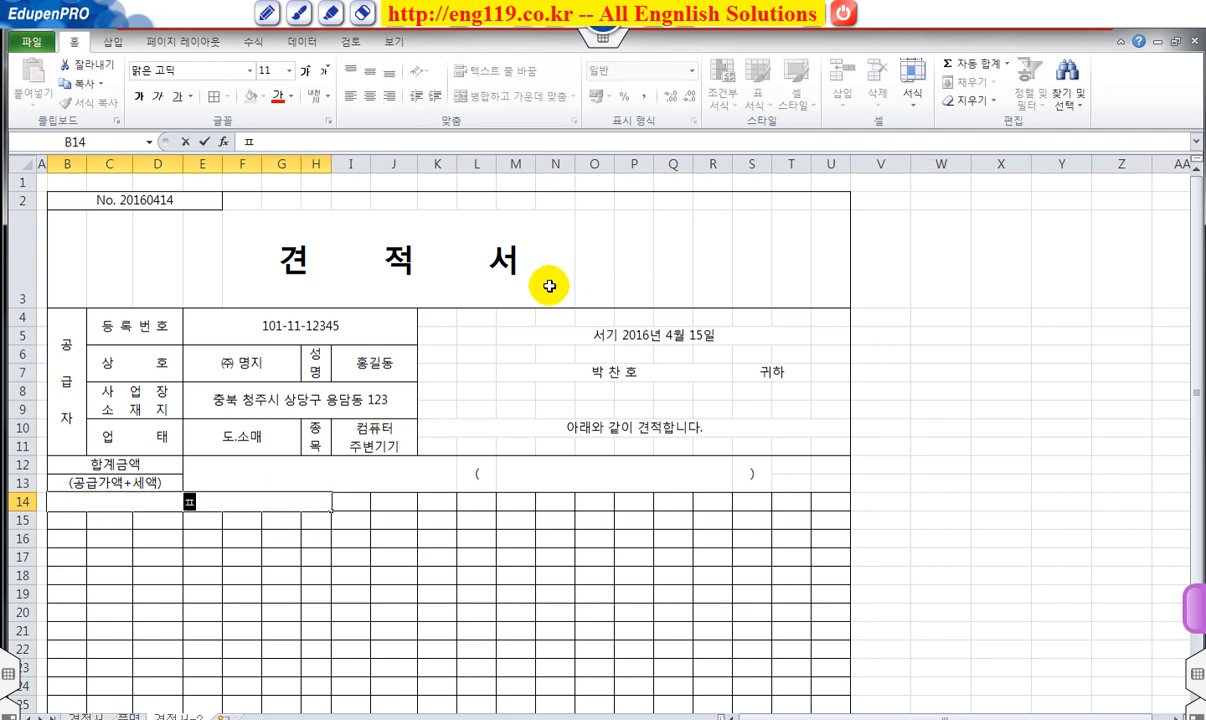
{"action": "type", "text": "ㅜㅁ명"}
{"action": "key", "text": "Tab"}
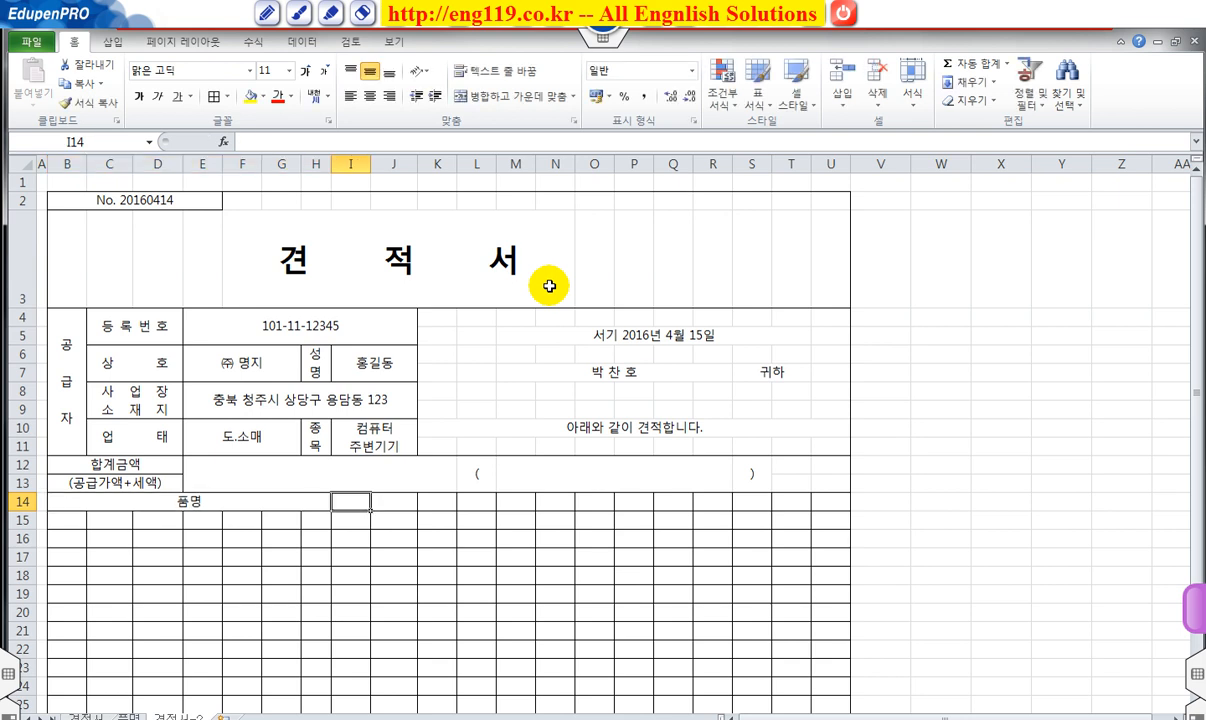
{"action": "type", "text": "ㅜ"}
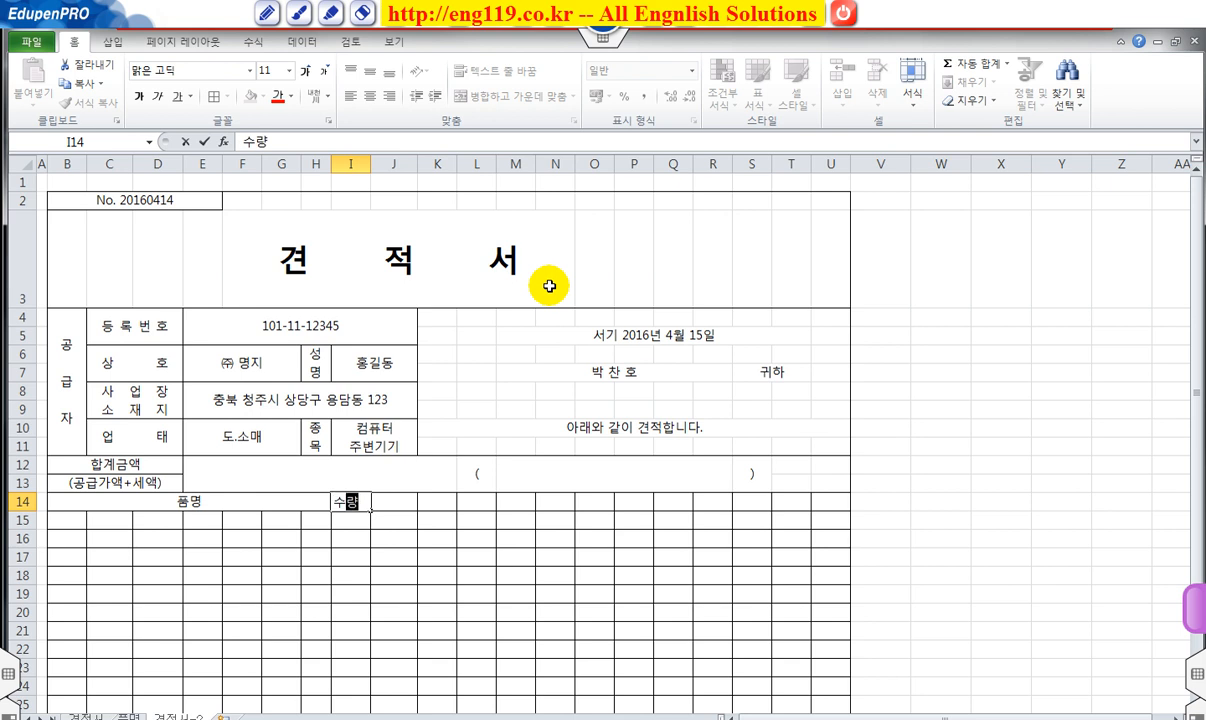
{"action": "key", "text": "Tab"}
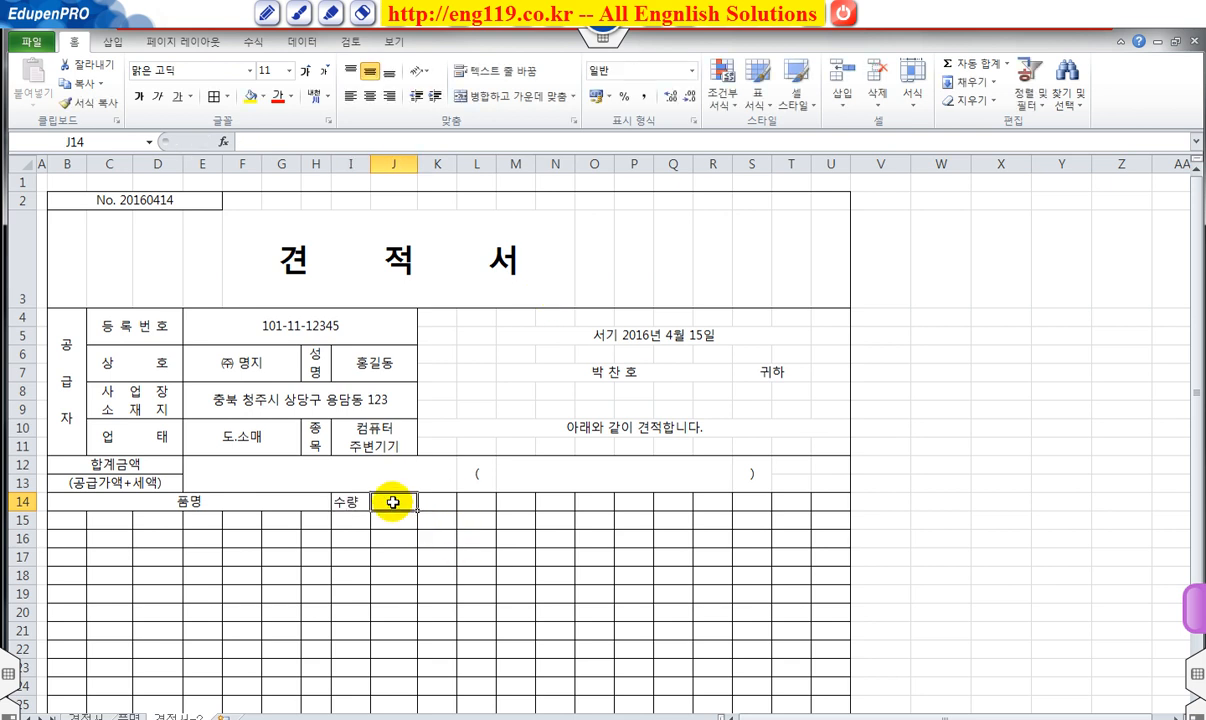
Merge J14:L14 as 단가 and M14:O14 as 공급가액 headers.
{"action": "left_click_drag", "start_coordinate": [396, 501], "coordinate": [455, 498]}
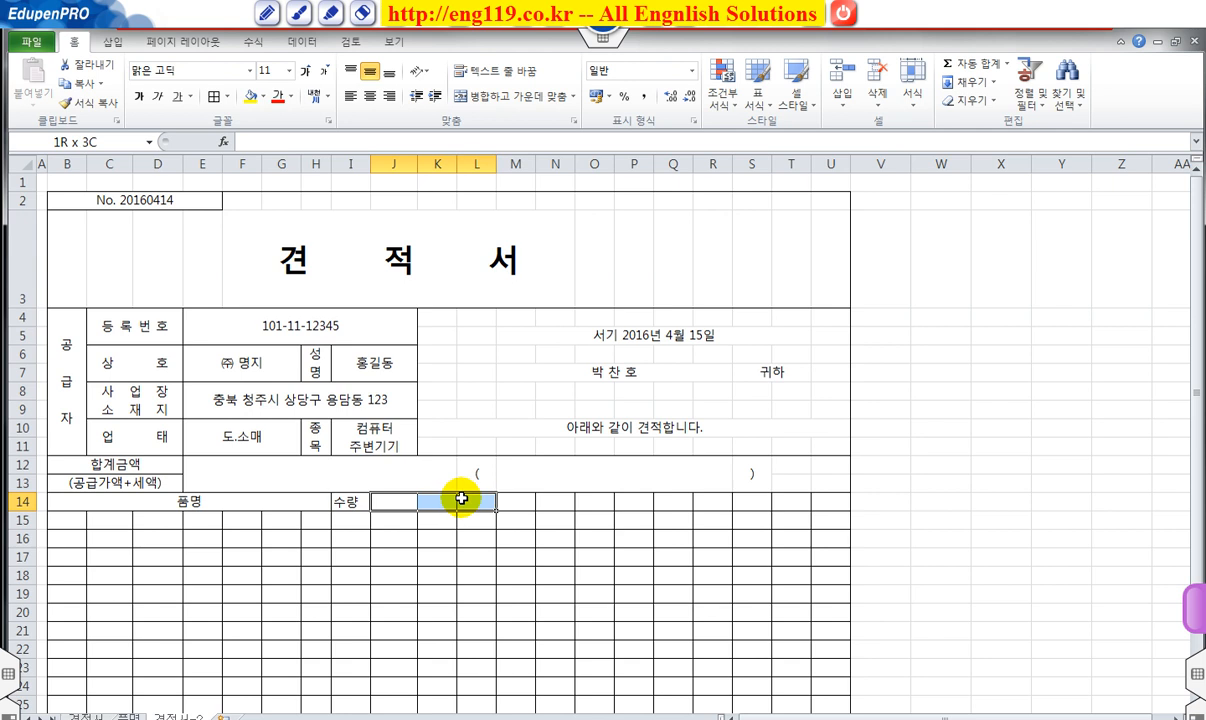
{"action": "left_click_drag", "start_coordinate": [461, 498], "coordinate": [461, 498]}
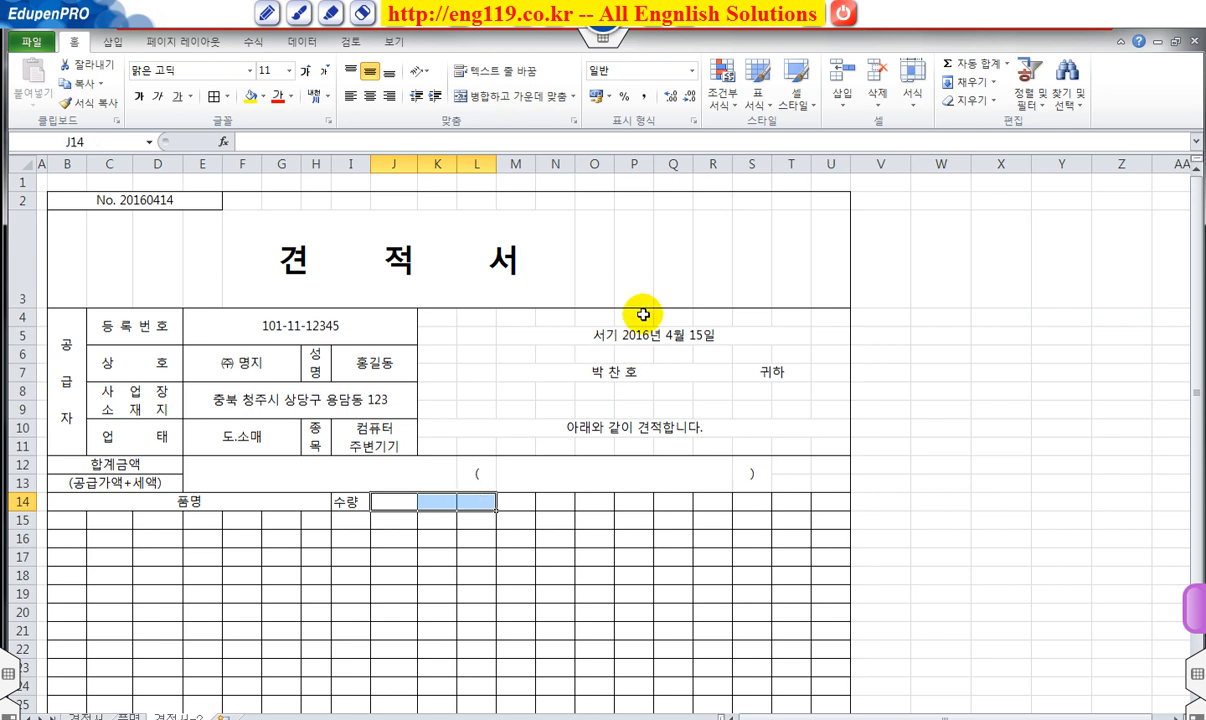
{"action": "left_click", "coordinate": [505, 97]}
{"action": "type", "text": "단가"}
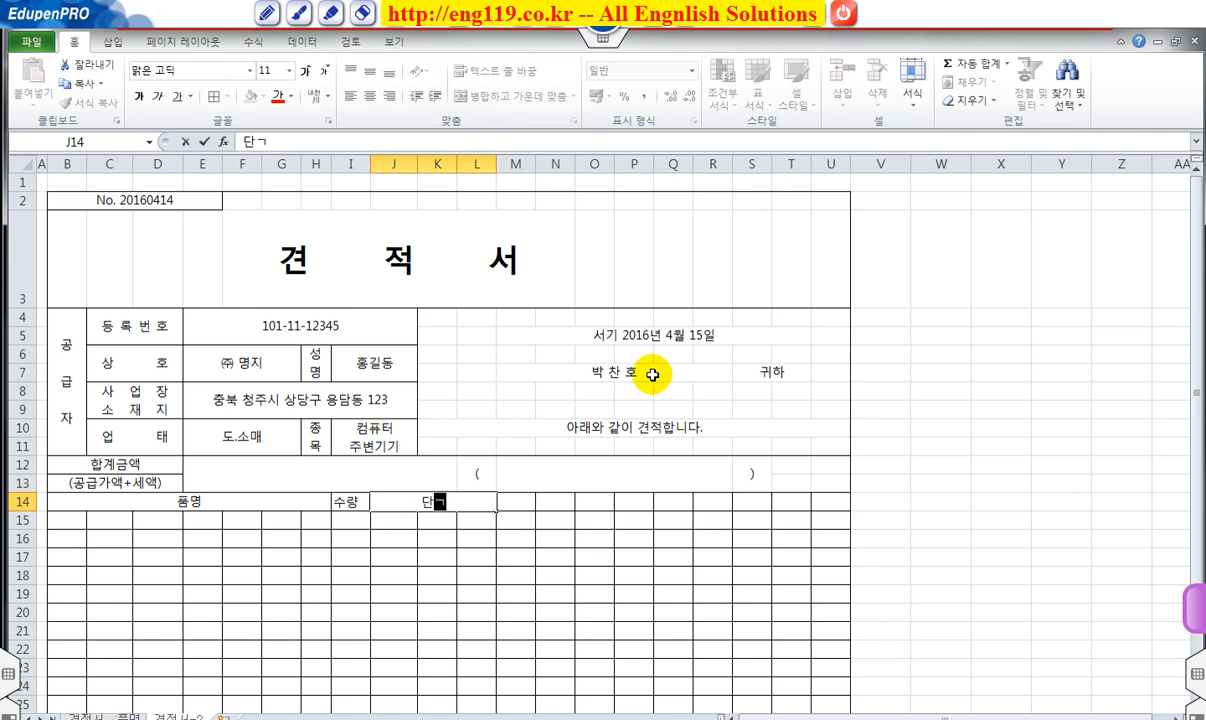
{"action": "key", "text": "Tab"}
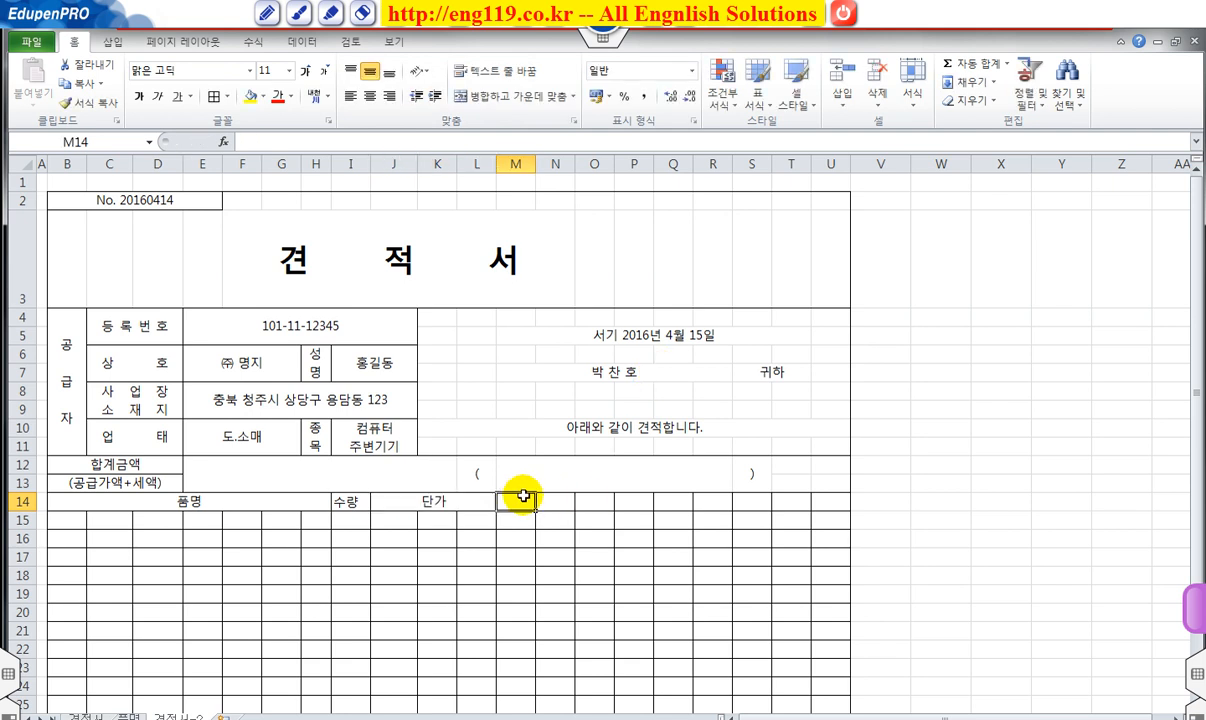
{"action": "left_click_drag", "start_coordinate": [518, 499], "coordinate": [596, 499]}
{"action": "left_click", "coordinate": [510, 96]}
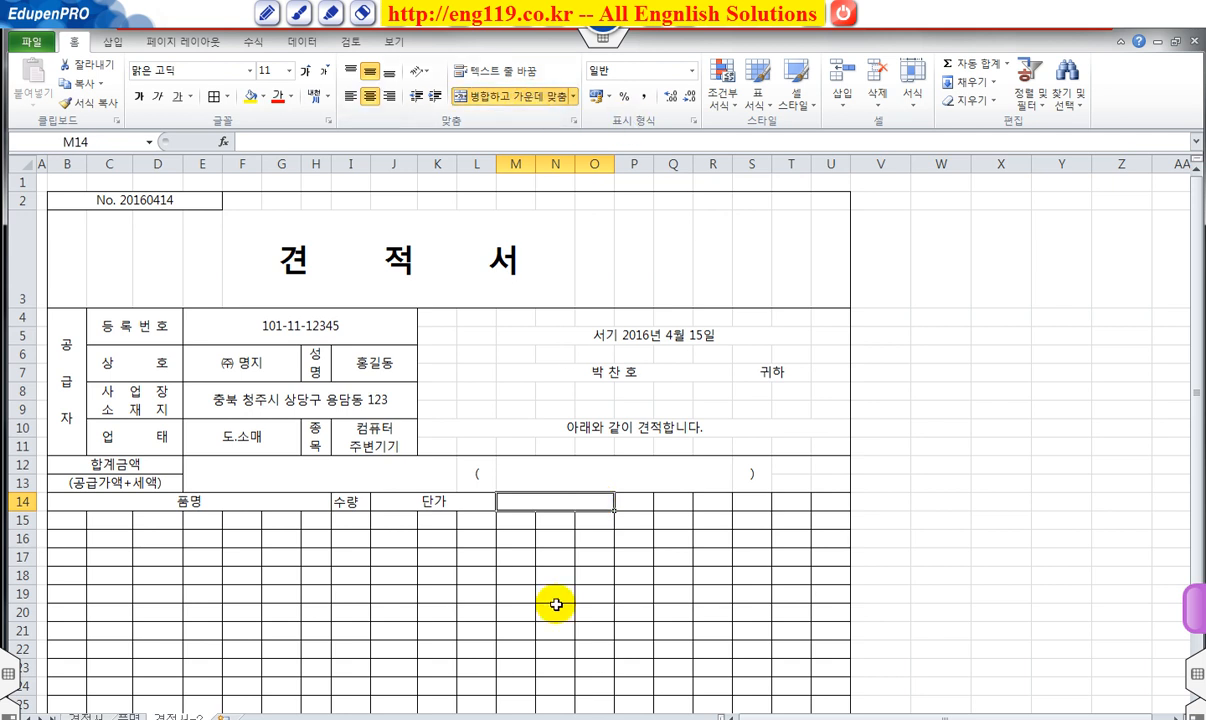
{"action": "type", "text": "공급가애"}
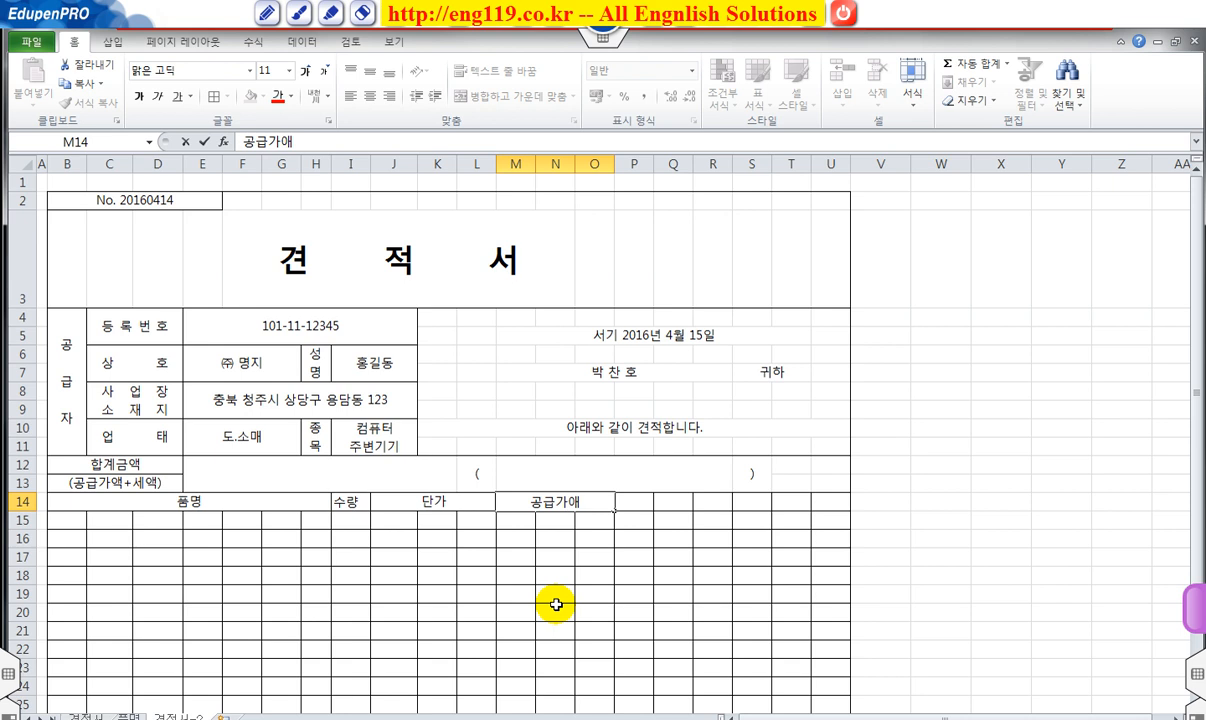
{"action": "key", "text": "Tab"}
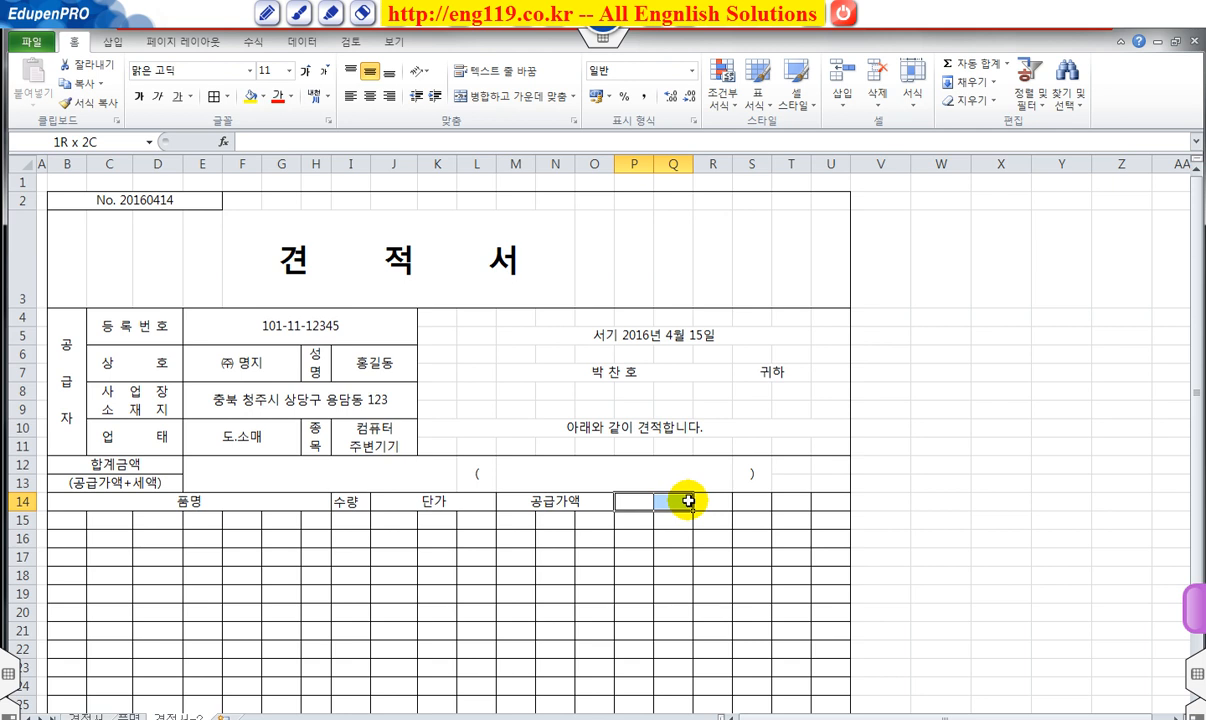
Merge P14:R14 as 세액 and S14:U14 as 비고 headers.
{"action": "left_click_drag", "start_coordinate": [687, 501], "coordinate": [709, 501]}
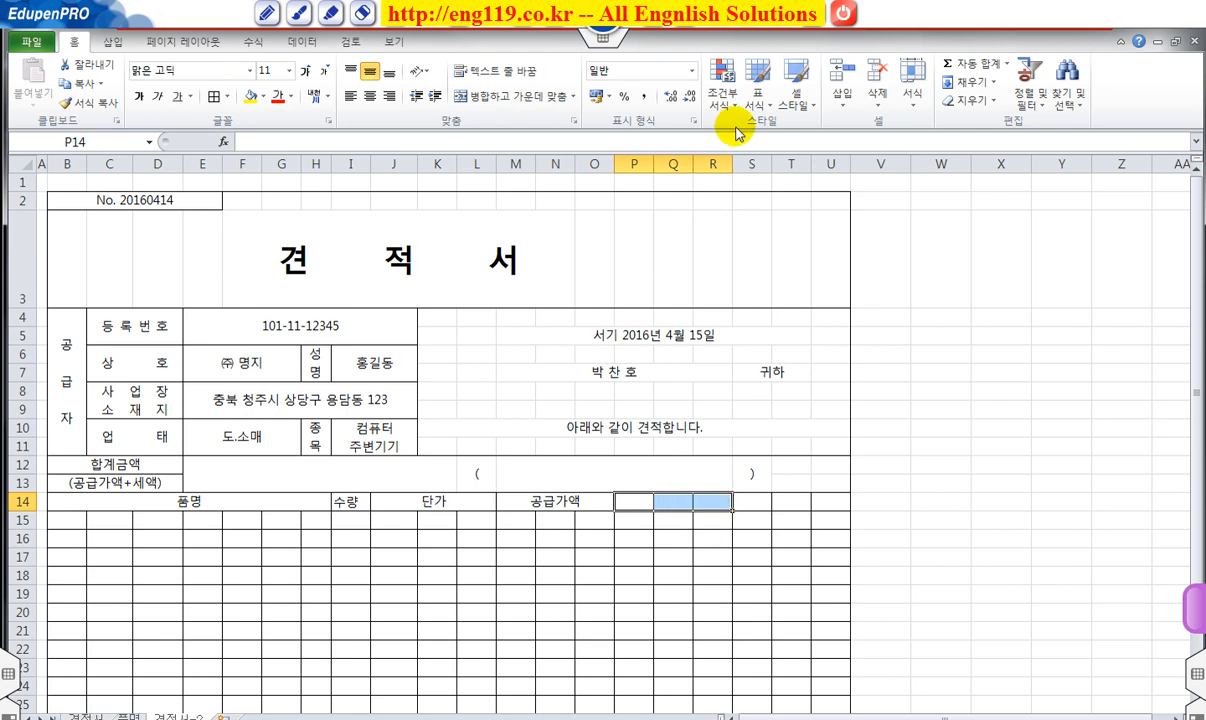
{"action": "left_click", "coordinate": [529, 96]}
{"action": "type", "text": "ㅅ"}
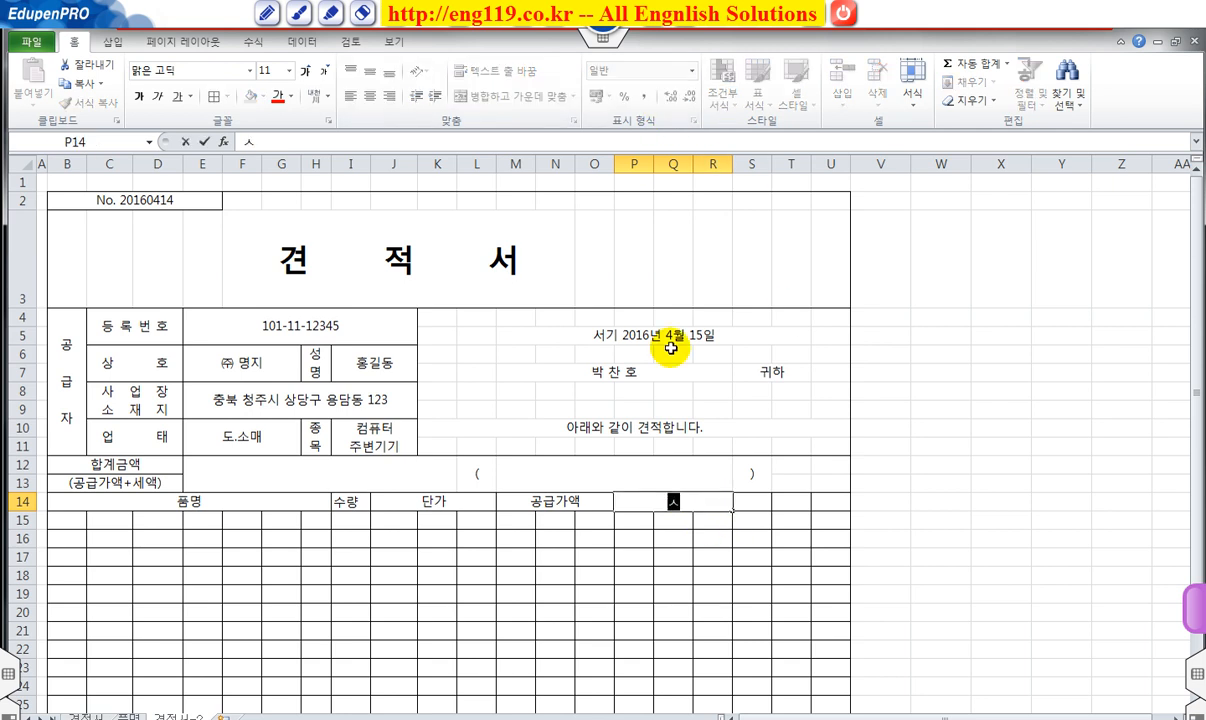
{"action": "type", "text": "ㅔ액"}
{"action": "key", "text": "Tab"}
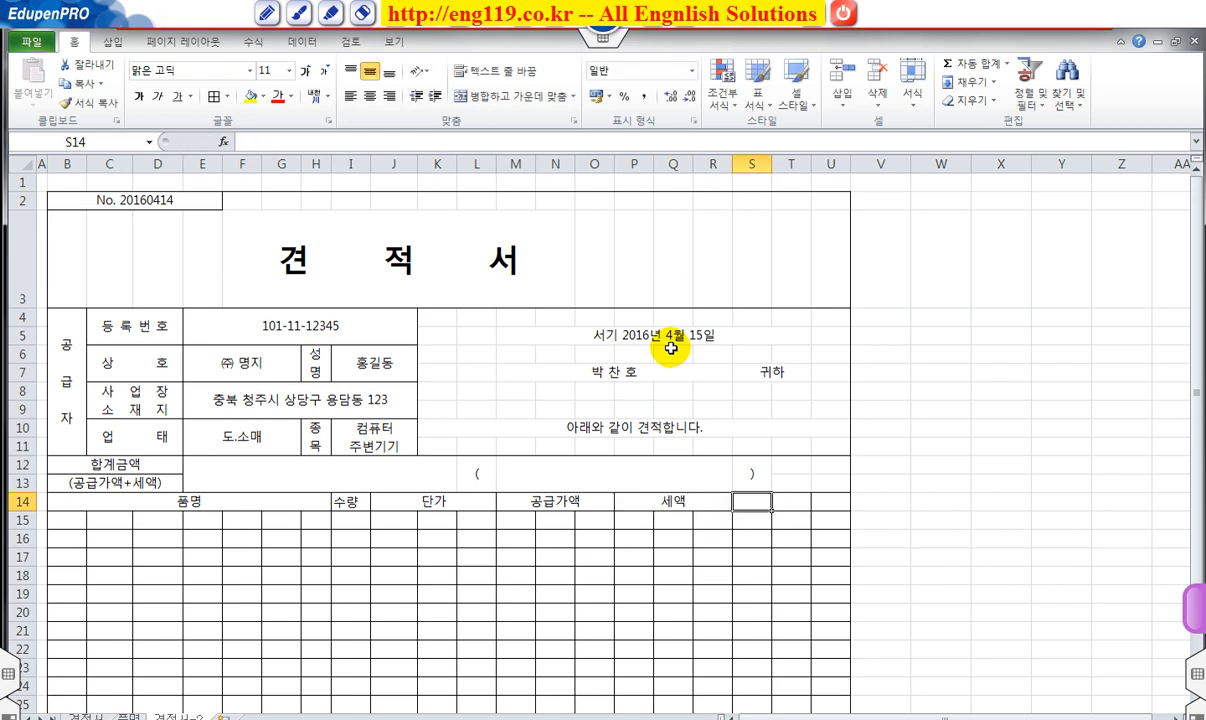
{"action": "left_click_drag", "start_coordinate": [775, 501], "coordinate": [837, 493]}
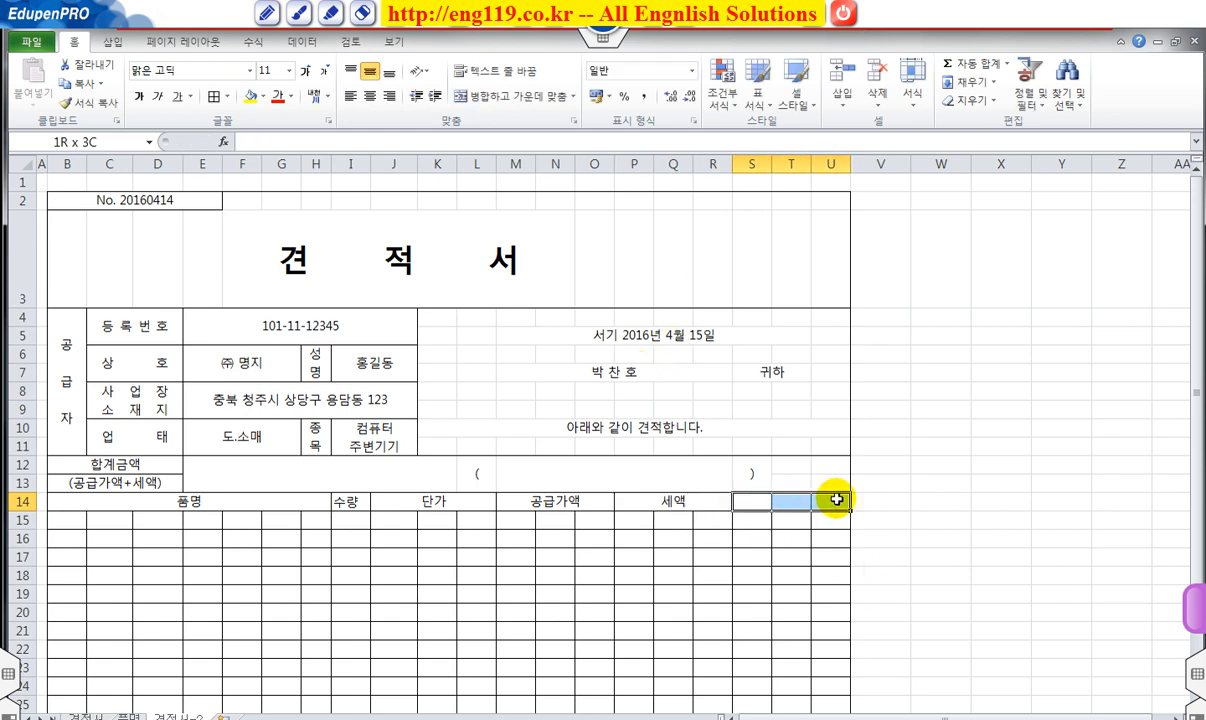
{"action": "left_click", "coordinate": [515, 96]}
{"action": "type", "text": "ㅂ"}
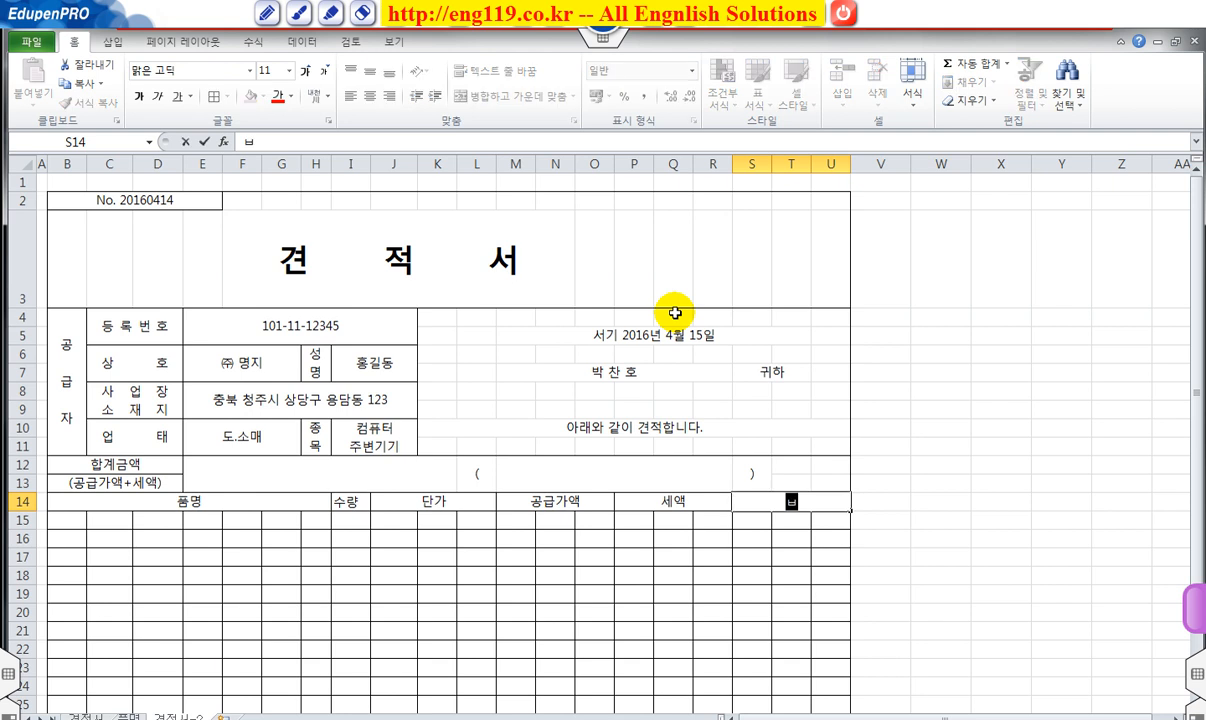
{"action": "type", "text": "ㅣ고"}
{"action": "key", "text": "Return"}
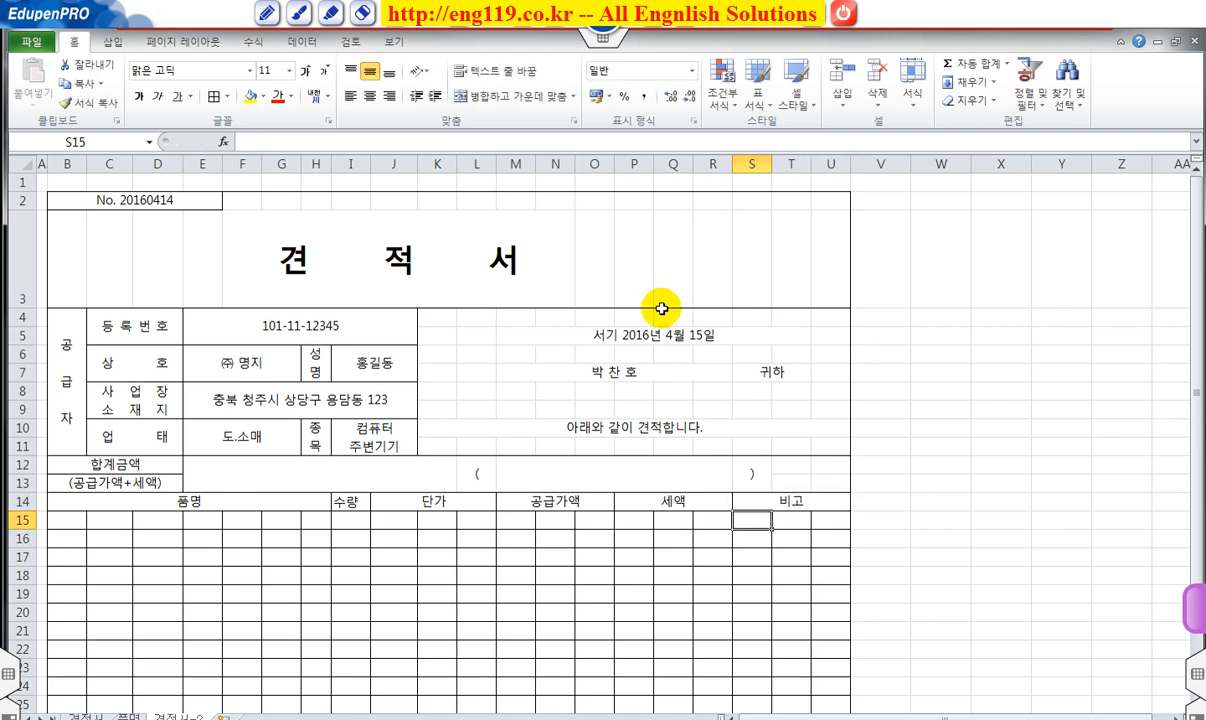
Merge B15:H15, J15:L15, M15:O15, P15:R15 and S15:U15 into single cells.
{"action": "scroll", "coordinate": [671, 318], "scroll_direction": "down", "scroll_amount": 2}
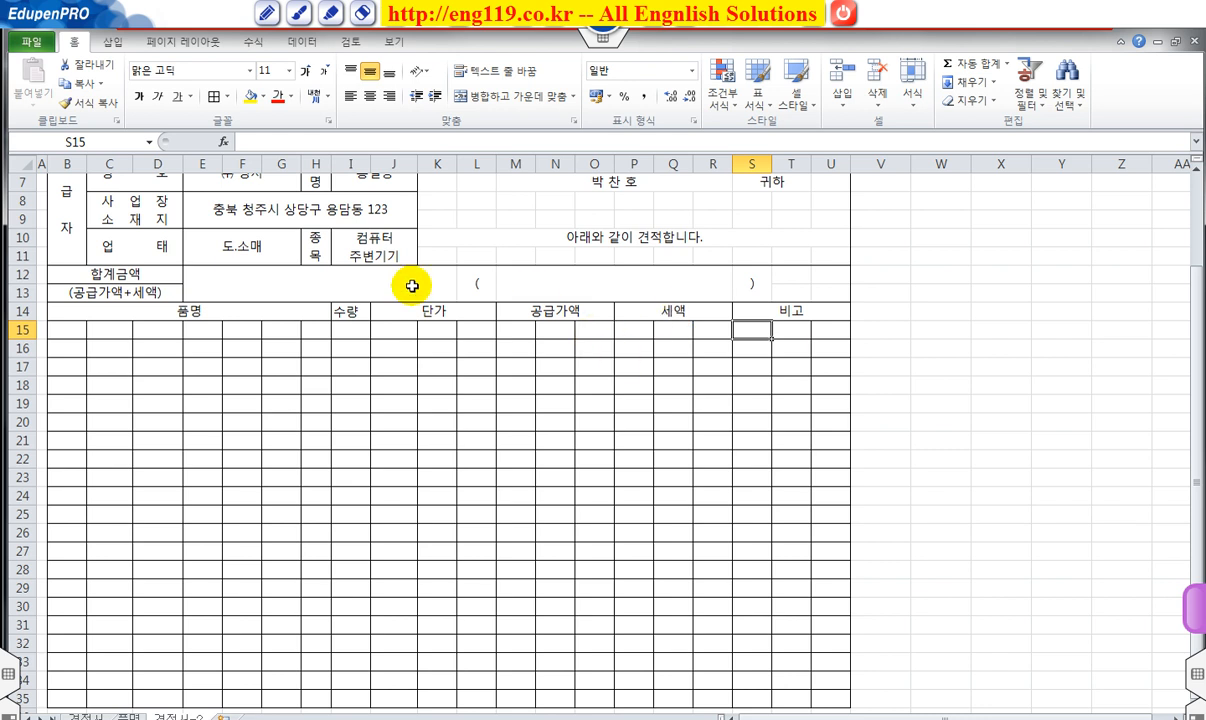
{"action": "left_click_drag", "start_coordinate": [79, 330], "coordinate": [310, 329]}
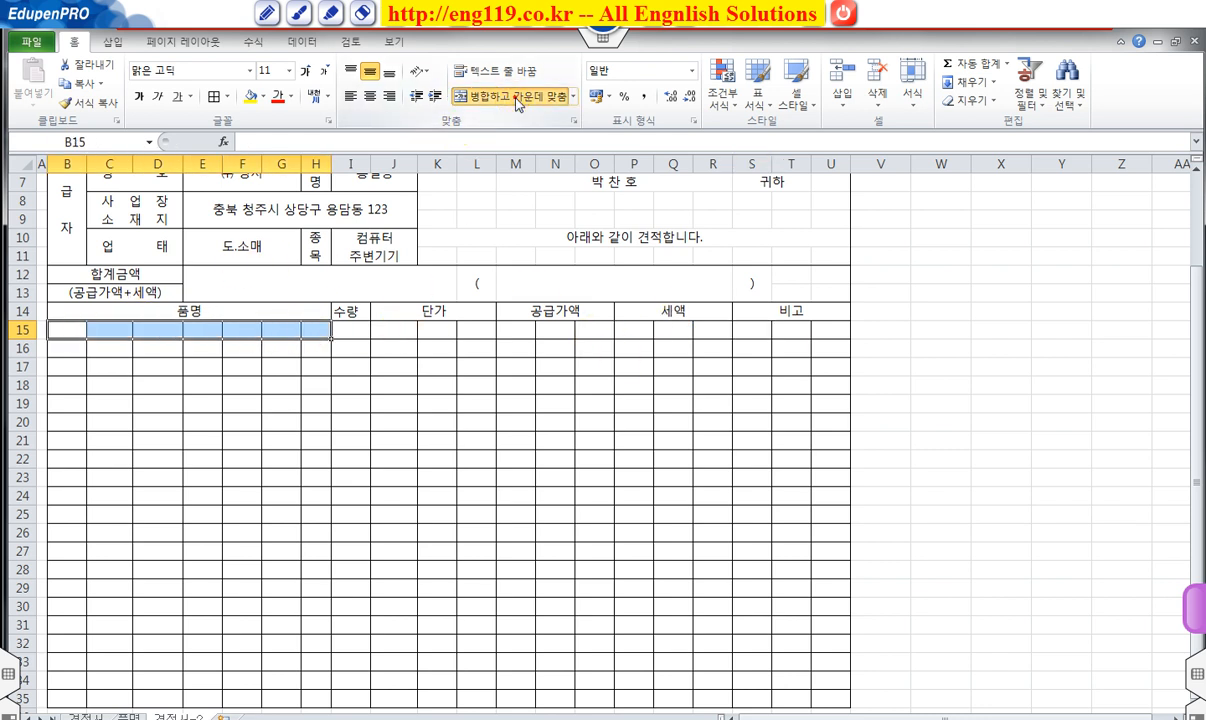
{"action": "left_click", "coordinate": [519, 97]}
{"action": "left_click_drag", "start_coordinate": [393, 329], "coordinate": [829, 331]}
{"action": "left_click", "coordinate": [500, 97]}
{"action": "left_click", "coordinate": [520, 97]}
{"action": "left_click", "coordinate": [520, 97]}
{"action": "left_click", "coordinate": [520, 97]}
Fill the B:H, J:L and M:O merged cells down the item rows, dismissing the merged-cell warning.
{"action": "left_click", "coordinate": [233, 333]}
{"action": "left_click_drag", "start_coordinate": [330, 339], "coordinate": [312, 699]}
{"action": "left_click", "coordinate": [476, 332]}
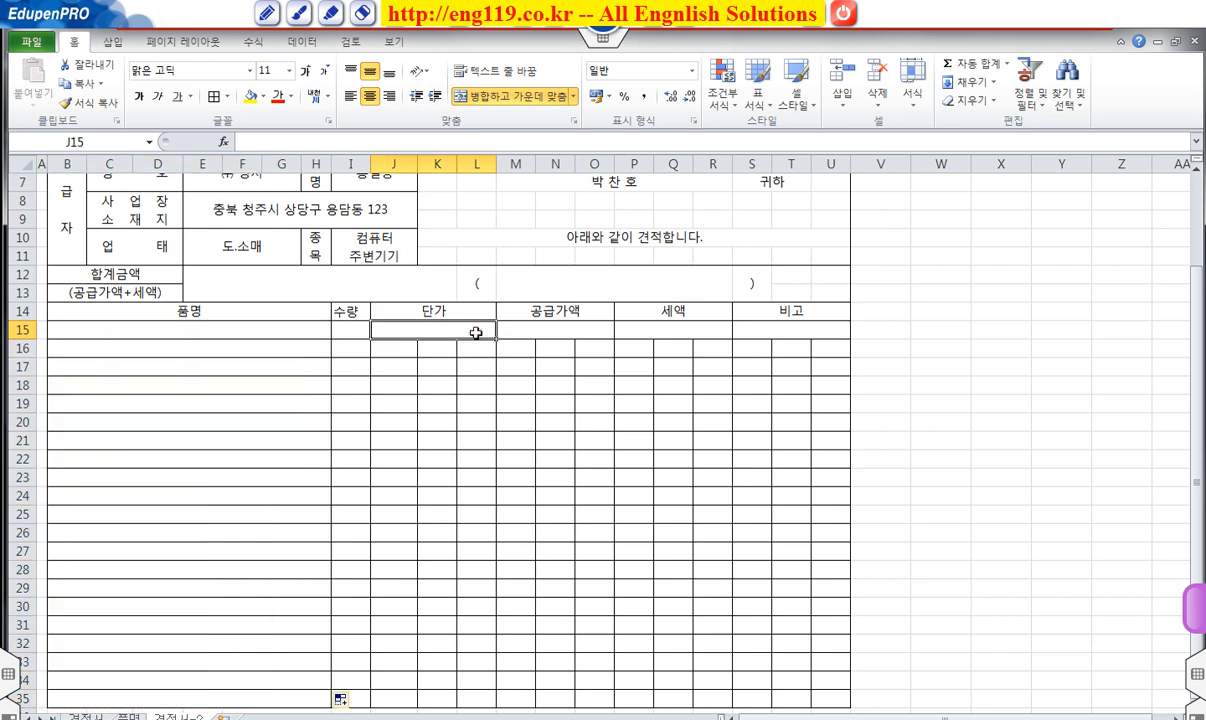
{"action": "left_click_drag", "start_coordinate": [497, 341], "coordinate": [493, 699]}
{"action": "left_click", "coordinate": [592, 332]}
{"action": "left_click_drag", "start_coordinate": [614, 341], "coordinate": [832, 705]}
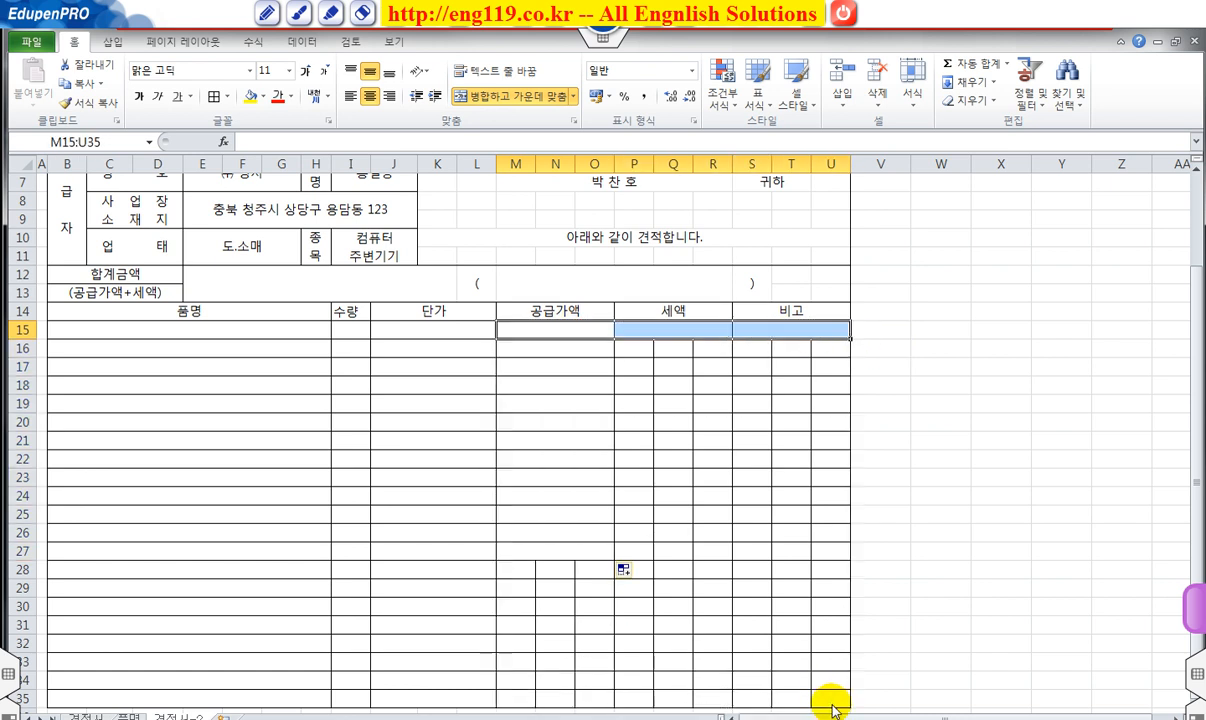
{"action": "left_click", "coordinate": [619, 418]}
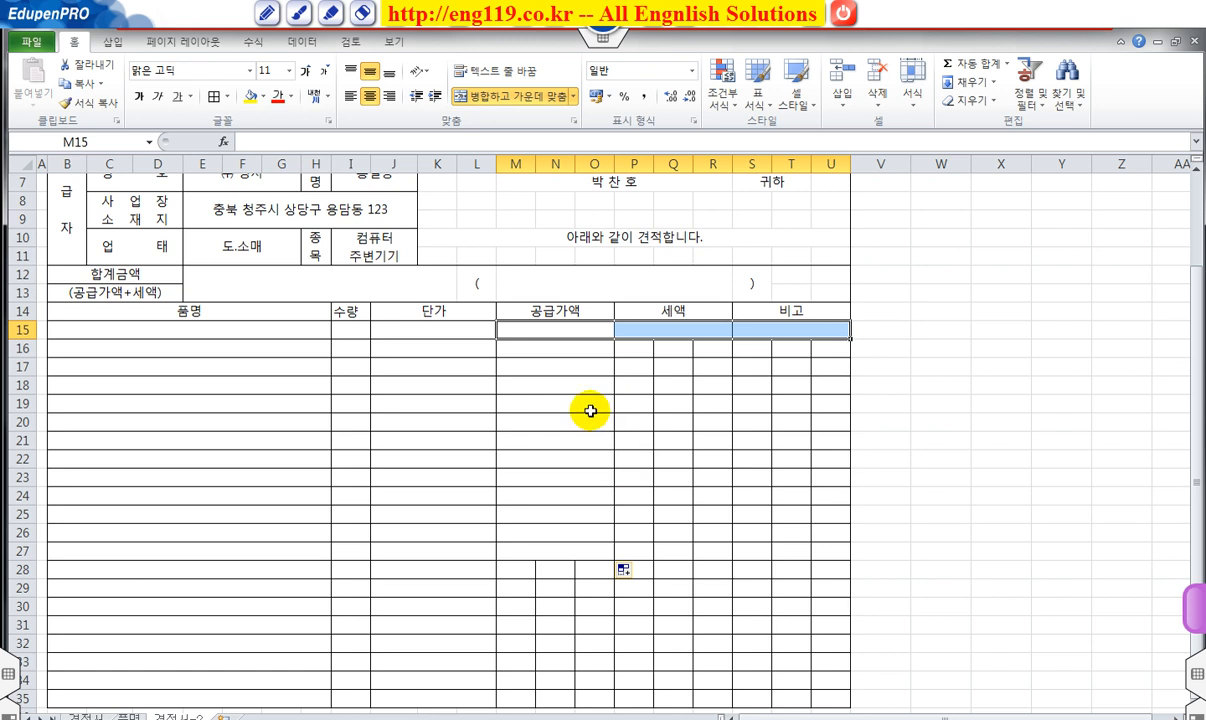
Finish copying the M:O merges to row 35 and fill the P:R and S:U merges down.
{"action": "left_click", "coordinate": [567, 349]}
{"action": "left_click", "coordinate": [596, 553]}
{"action": "left_click_drag", "start_coordinate": [614, 560], "coordinate": [614, 703]}
{"action": "left_click_drag", "start_coordinate": [654, 334], "coordinate": [855, 705]}
{"action": "left_click", "coordinate": [752, 493]}
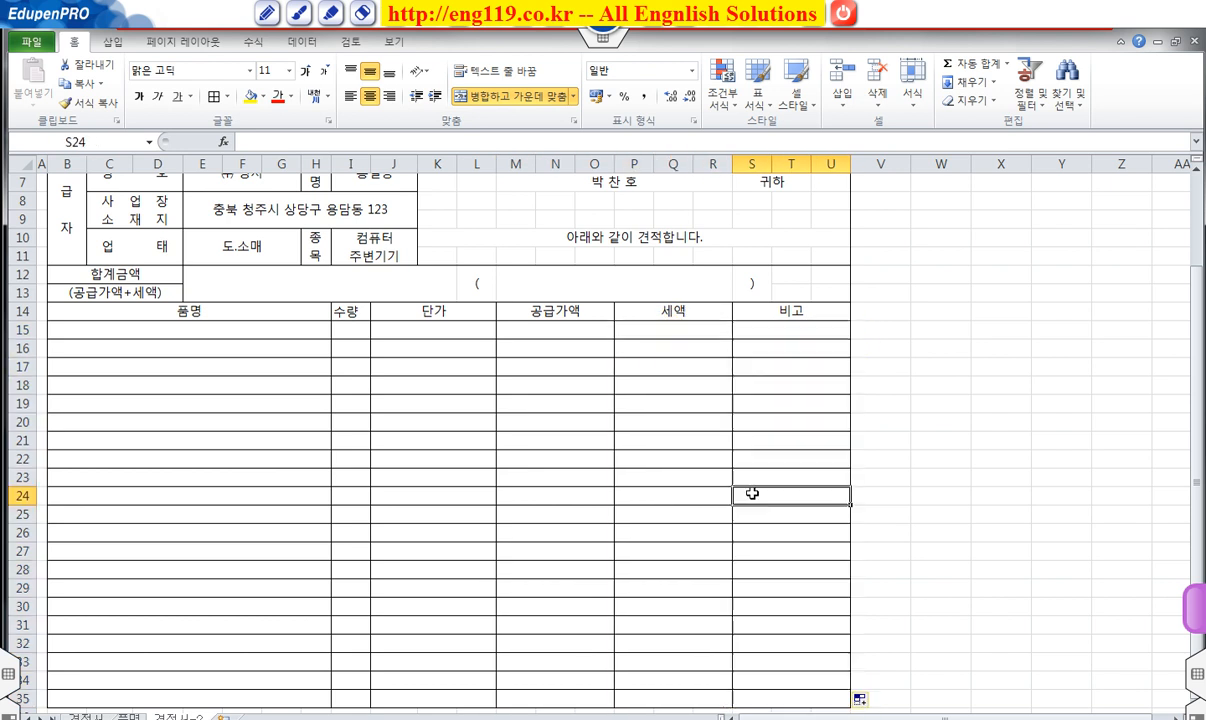
{"action": "scroll", "coordinate": [900, 419], "scroll_direction": "up", "scroll_amount": 2}
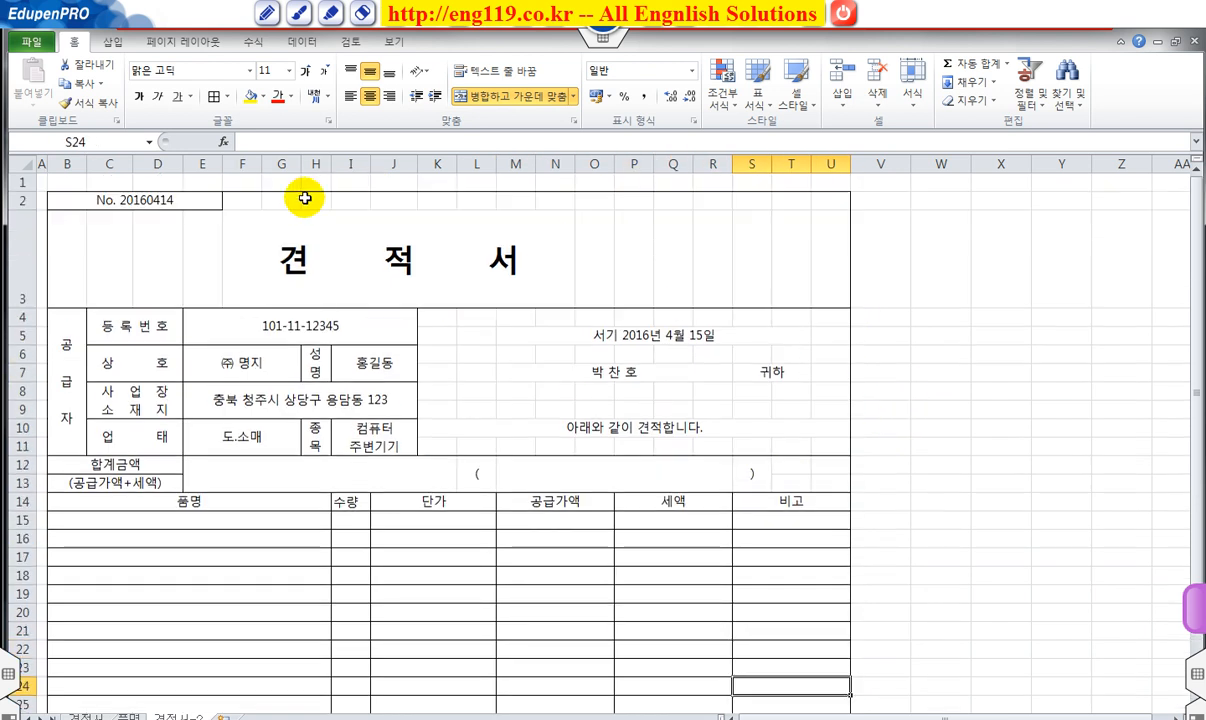
{"action": "left_click_drag", "start_coordinate": [108, 200], "coordinate": [785, 680]}
Give the whole form and the supplier block B4:U11 thick box borders.
{"action": "left_click", "coordinate": [226, 96]}
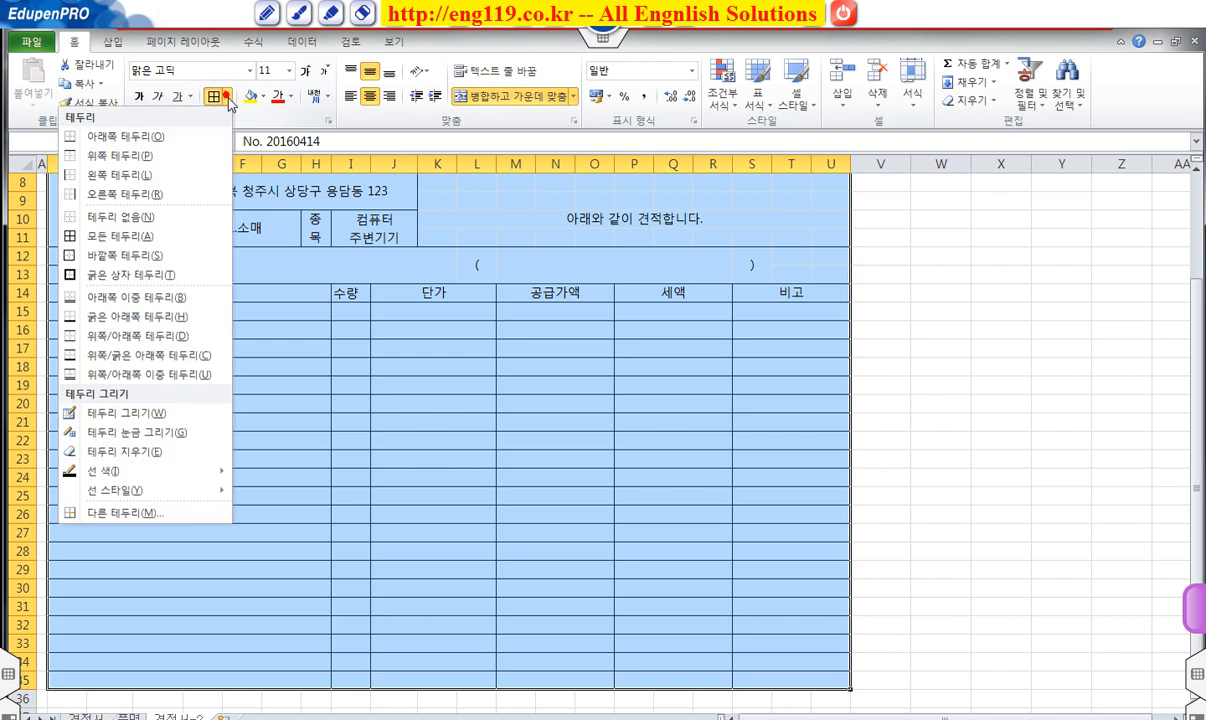
{"action": "left_click", "coordinate": [140, 274]}
{"action": "left_click", "coordinate": [476, 397]}
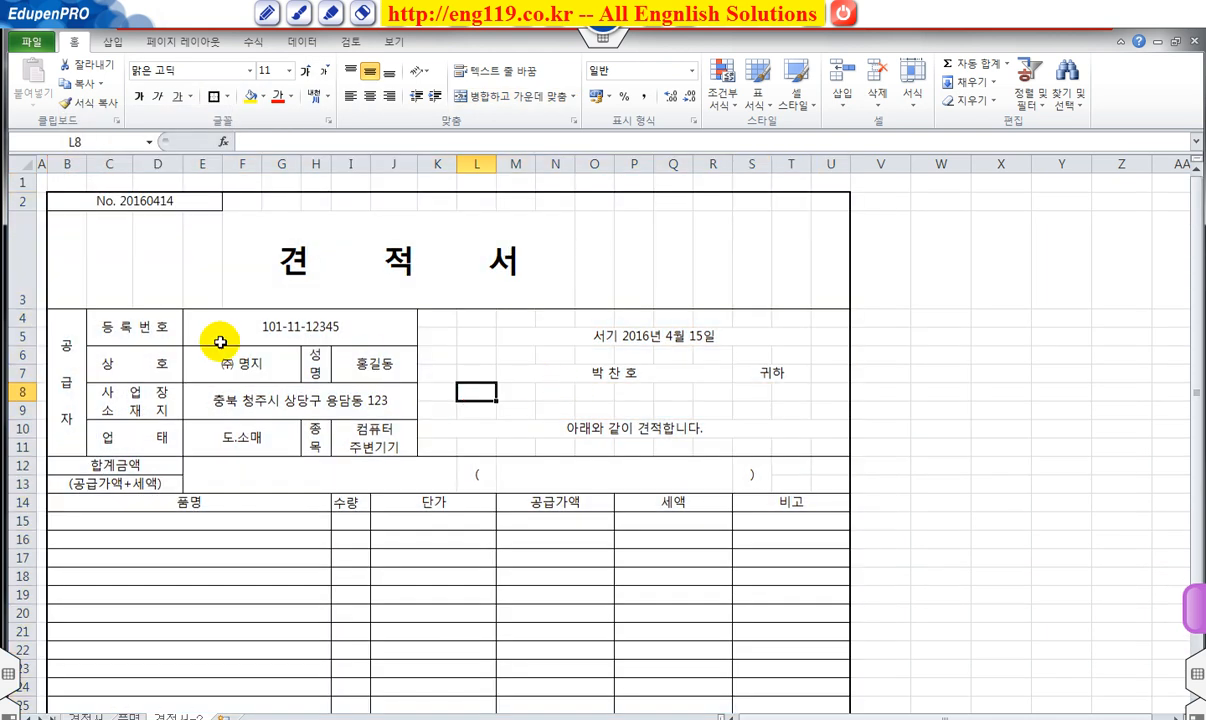
{"action": "left_click_drag", "start_coordinate": [65, 328], "coordinate": [491, 393]}
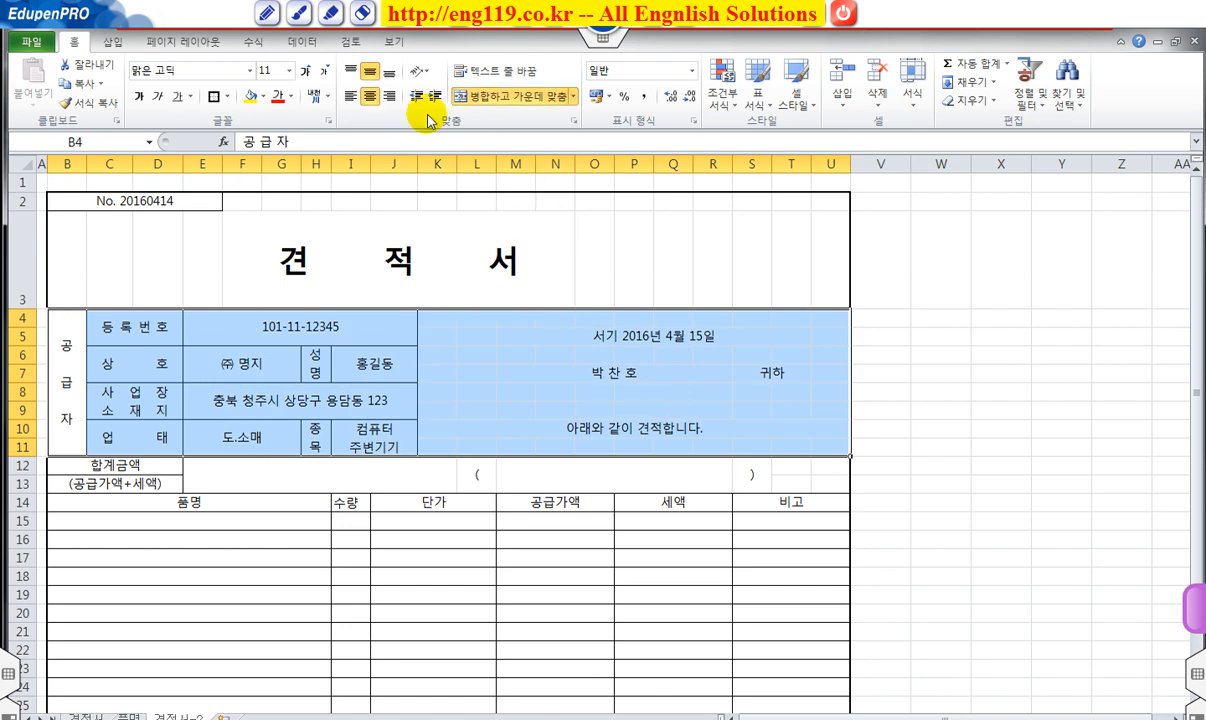
{"action": "left_click", "coordinate": [213, 96]}
{"action": "left_click", "coordinate": [438, 572]}
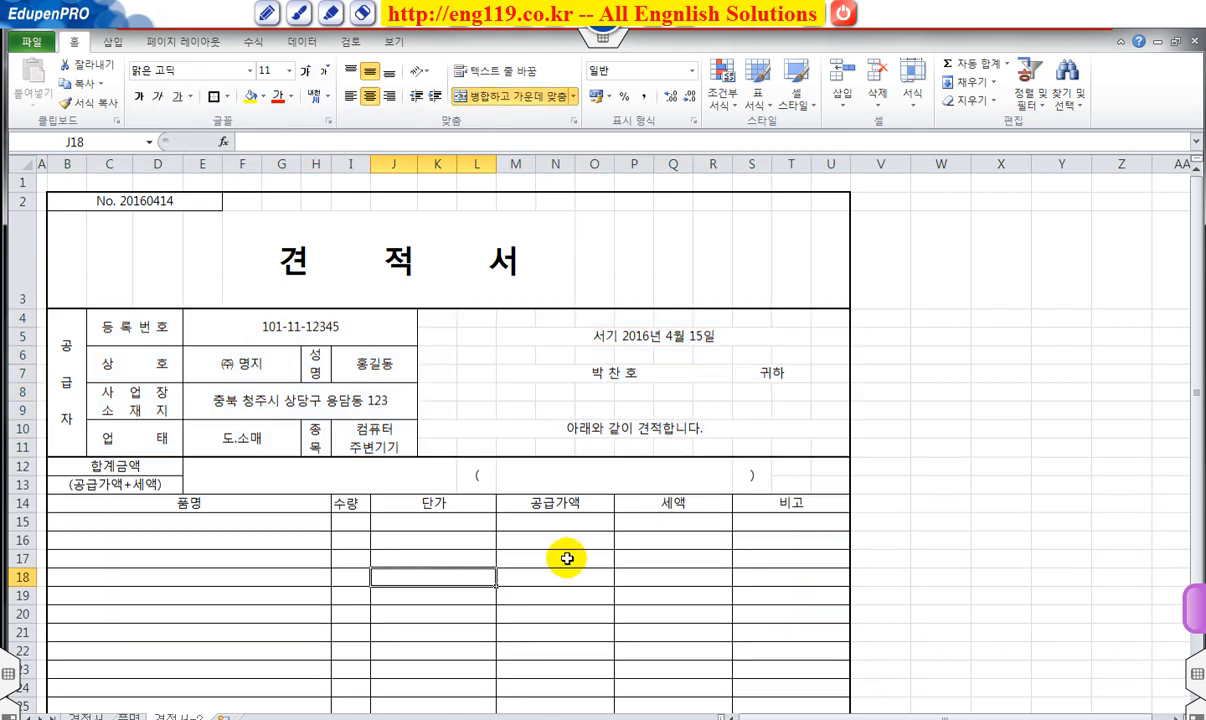
Outline the 합계금액 band B12:T13 with a border, then select the row-3 title range.
{"action": "left_click_drag", "start_coordinate": [115, 475], "coordinate": [780, 475]}
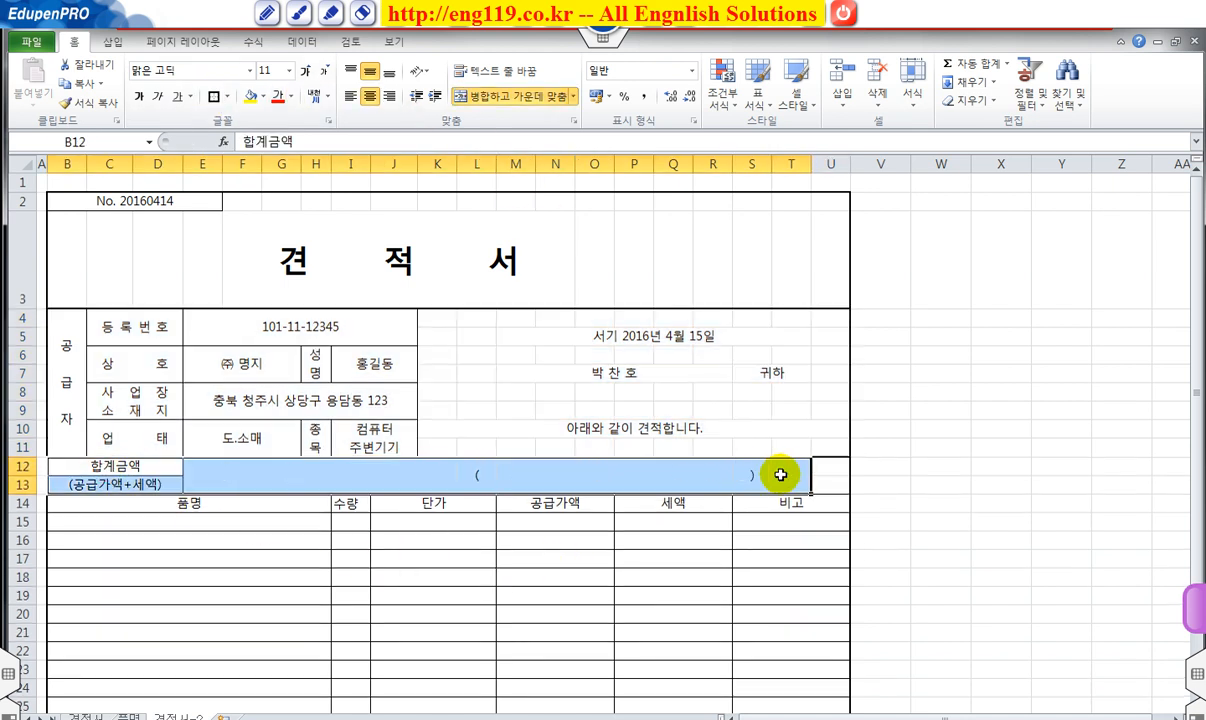
{"action": "left_click", "coordinate": [213, 96]}
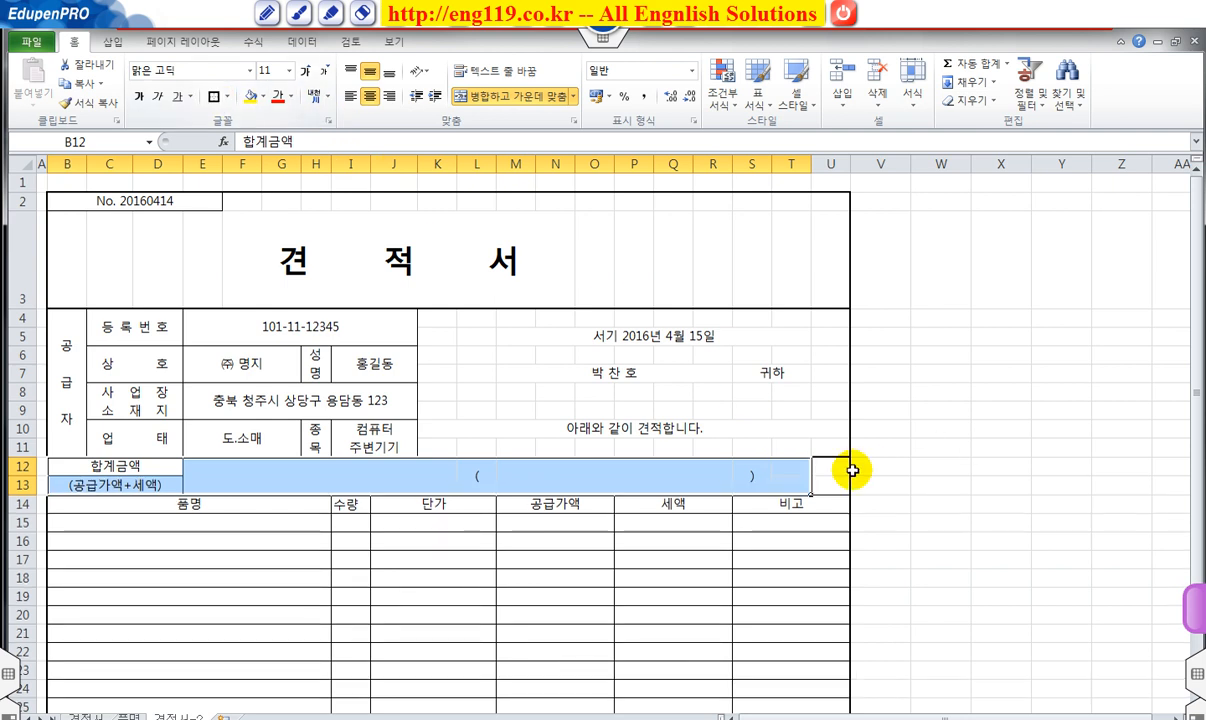
{"action": "left_click", "coordinate": [716, 522]}
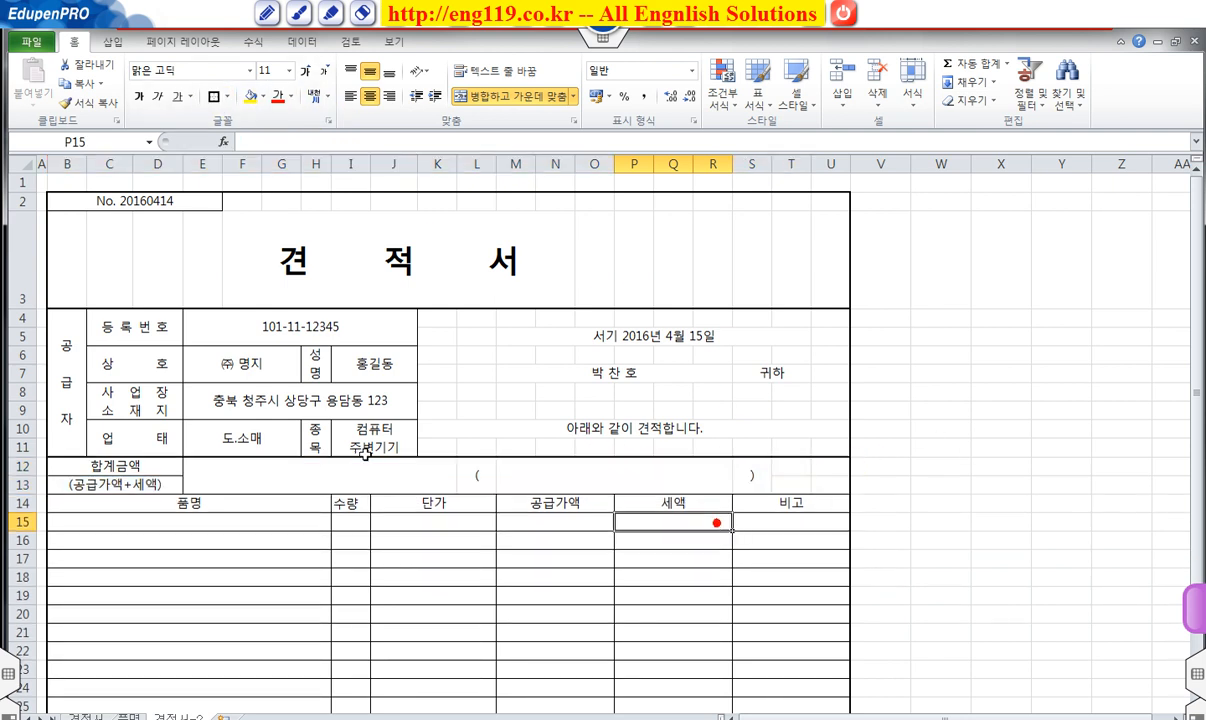
{"action": "left_click_drag", "start_coordinate": [140, 465], "coordinate": [822, 483]}
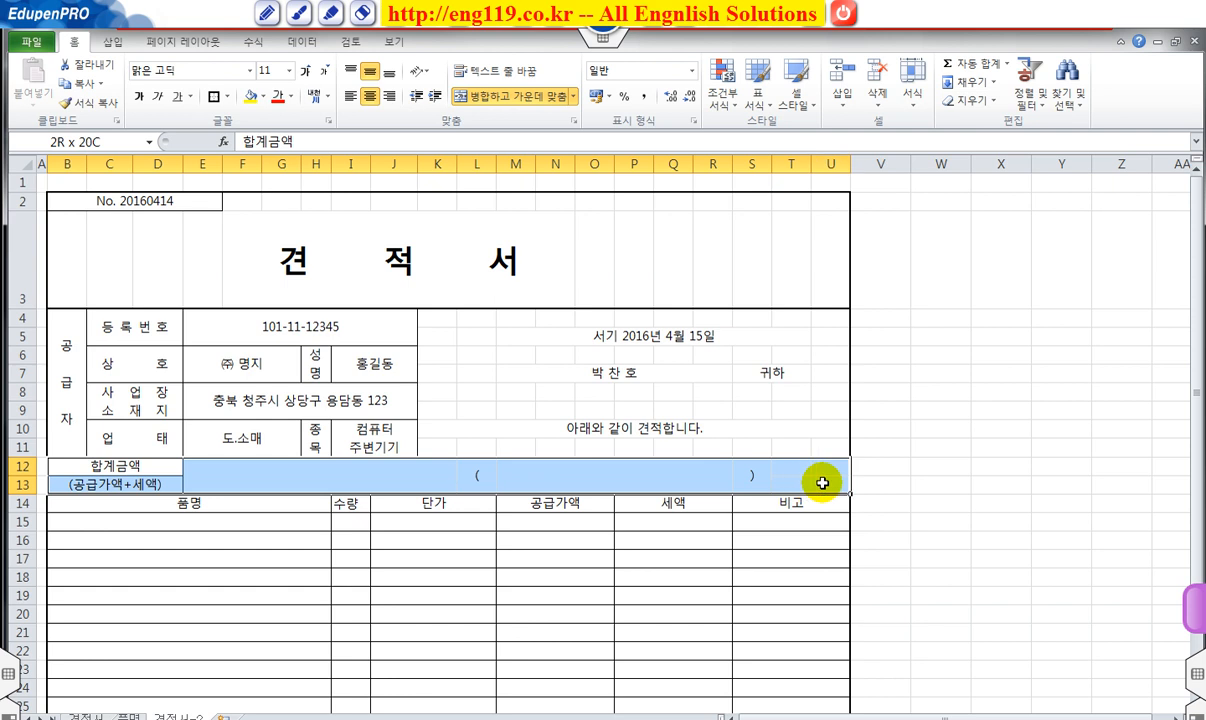
{"action": "left_click", "coordinate": [1001, 392]}
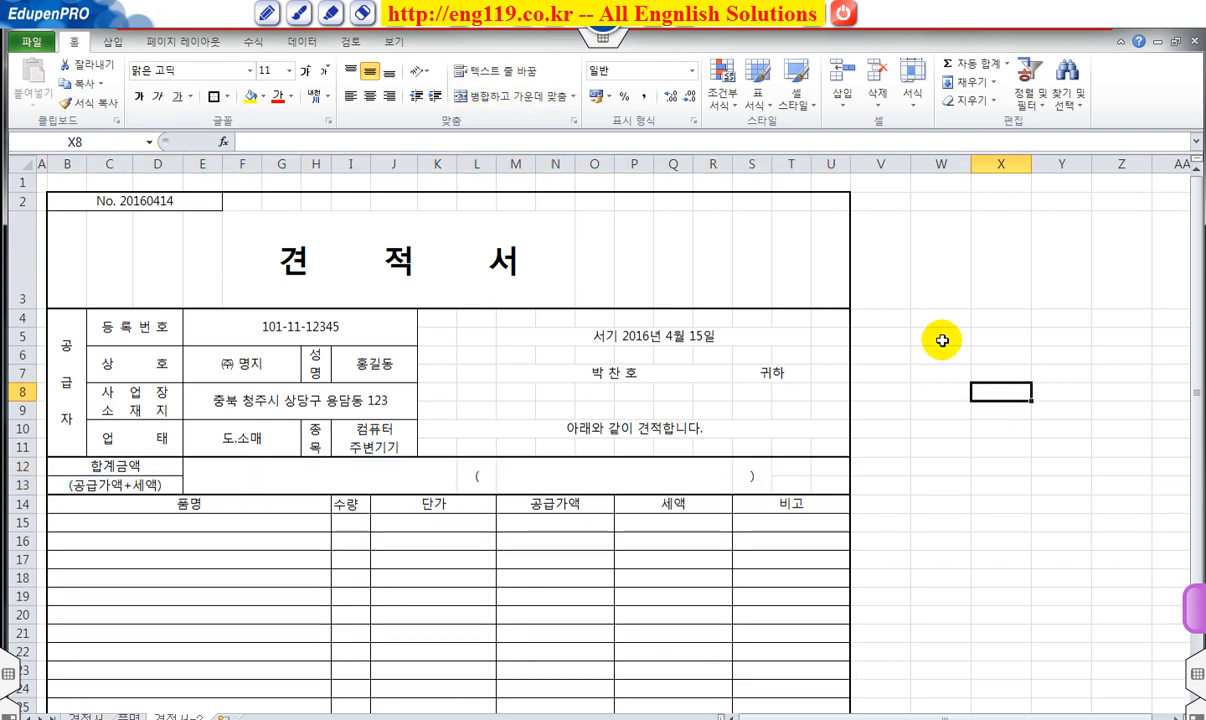
{"action": "left_click_drag", "start_coordinate": [529, 262], "coordinate": [655, 258]}
Merge and centre the 견 적 서 title over F3:Q3, then scroll to review the form.
{"action": "left_click", "coordinate": [458, 95]}
{"action": "left_click", "coordinate": [1001, 372]}
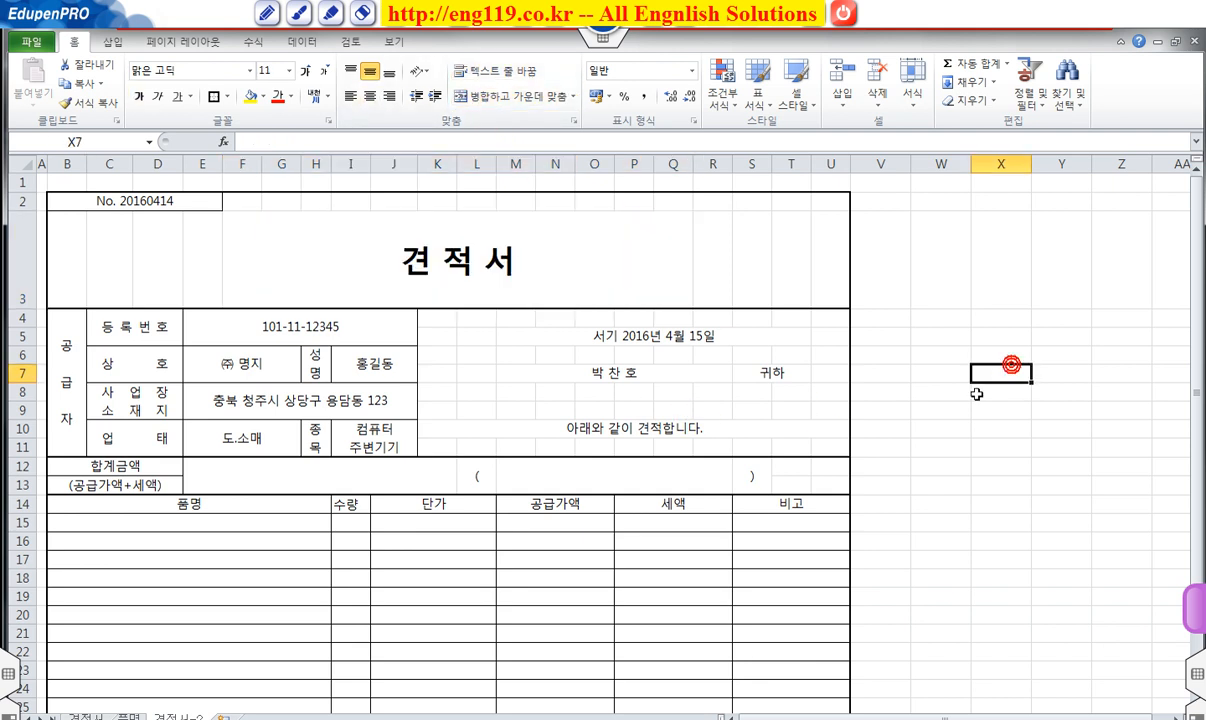
{"action": "scroll", "coordinate": [901, 402], "scroll_direction": "down", "scroll_amount": 1}
{"action": "scroll", "coordinate": [901, 402], "scroll_direction": "down", "scroll_amount": 2}
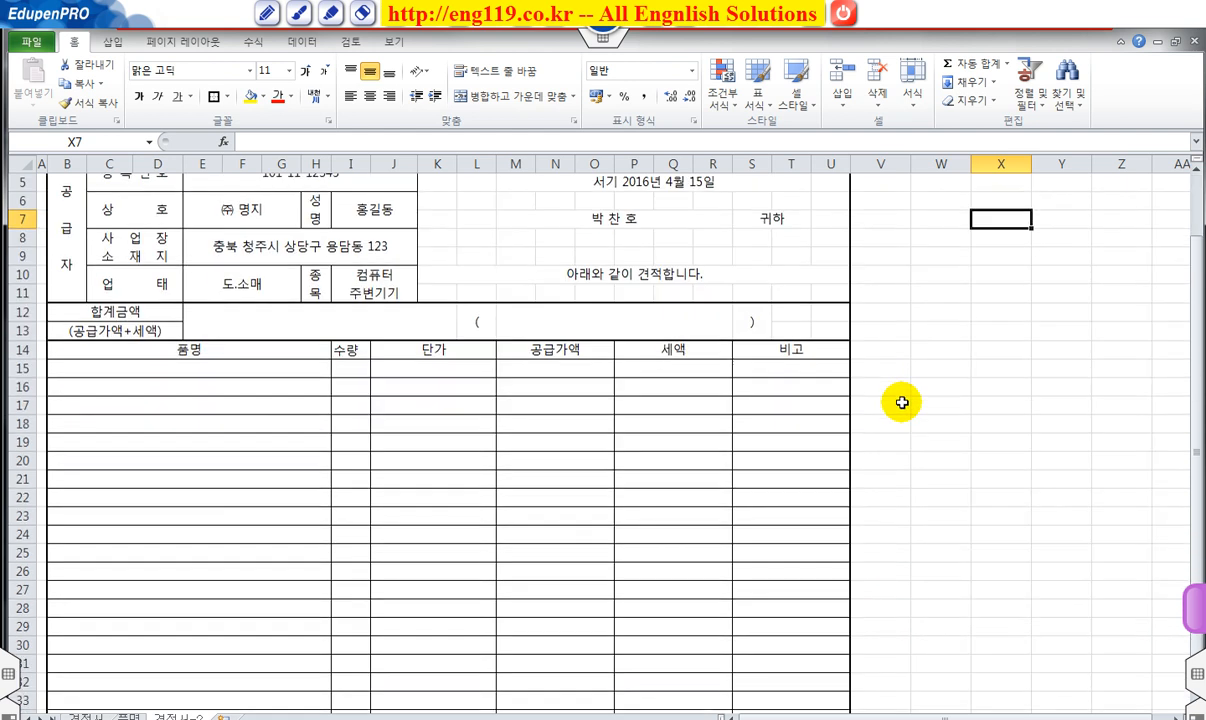
{"action": "scroll", "coordinate": [901, 402], "scroll_direction": "up", "scroll_amount": 2}
{"action": "scroll", "coordinate": [901, 402], "scroll_direction": "up", "scroll_amount": 2}
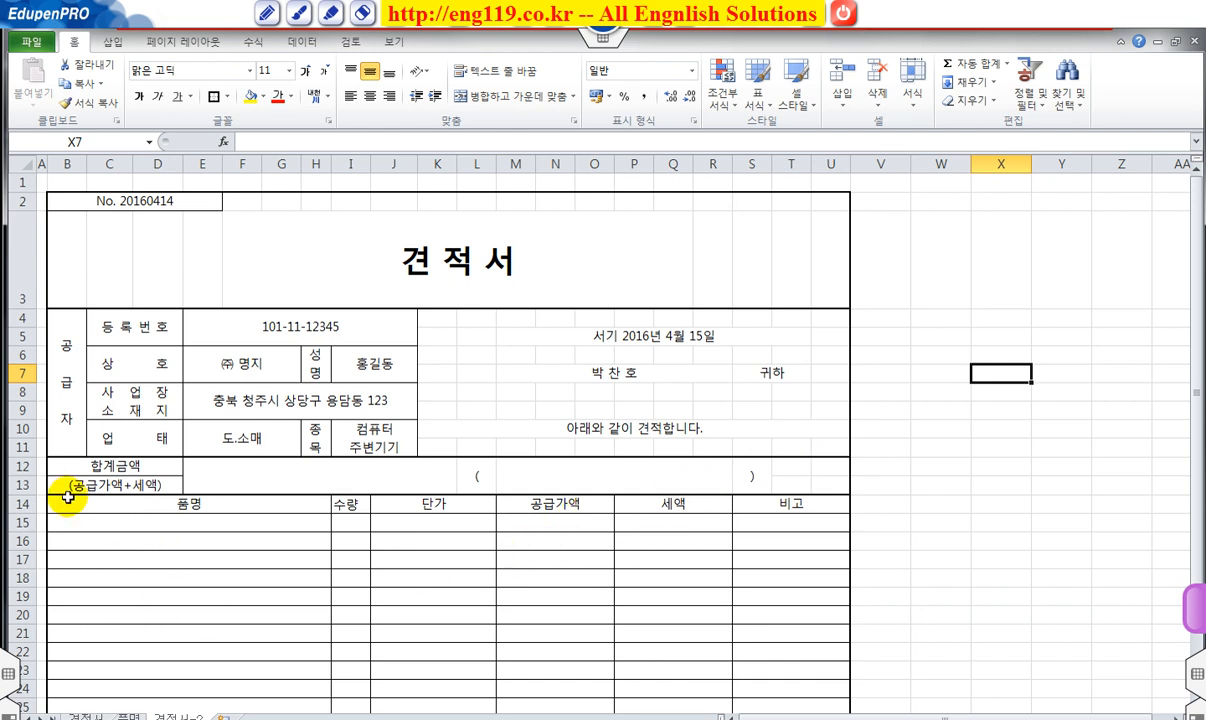
{"action": "scroll", "coordinate": [168, 533], "scroll_direction": "down", "scroll_amount": 1}
{"action": "scroll", "coordinate": [171, 412], "scroll_direction": "up", "scroll_amount": 1}
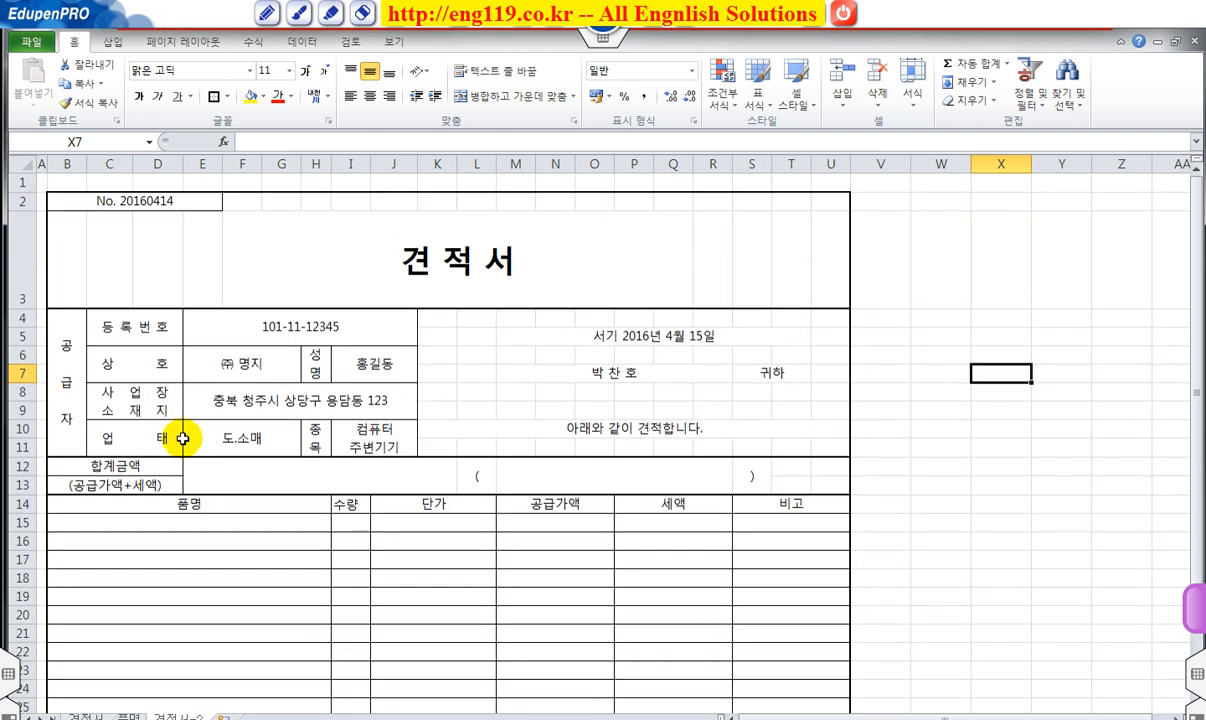
Make the item table rows 14–35 taller by dragging a row boundary.
{"action": "left_click", "coordinate": [23, 319]}
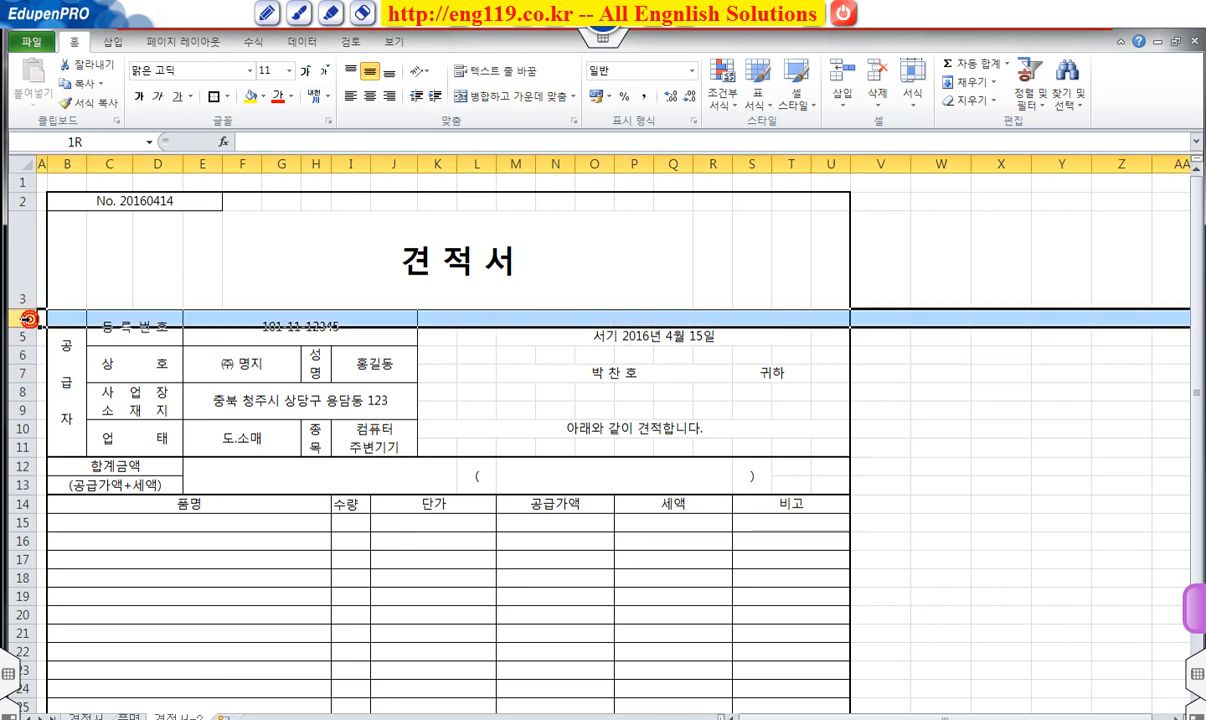
{"action": "left_click", "coordinate": [23, 503]}
{"action": "scroll", "coordinate": [265, 545], "scroll_direction": "down", "scroll_amount": 2}
{"action": "scroll", "coordinate": [72, 390], "scroll_direction": "down", "scroll_amount": 1}
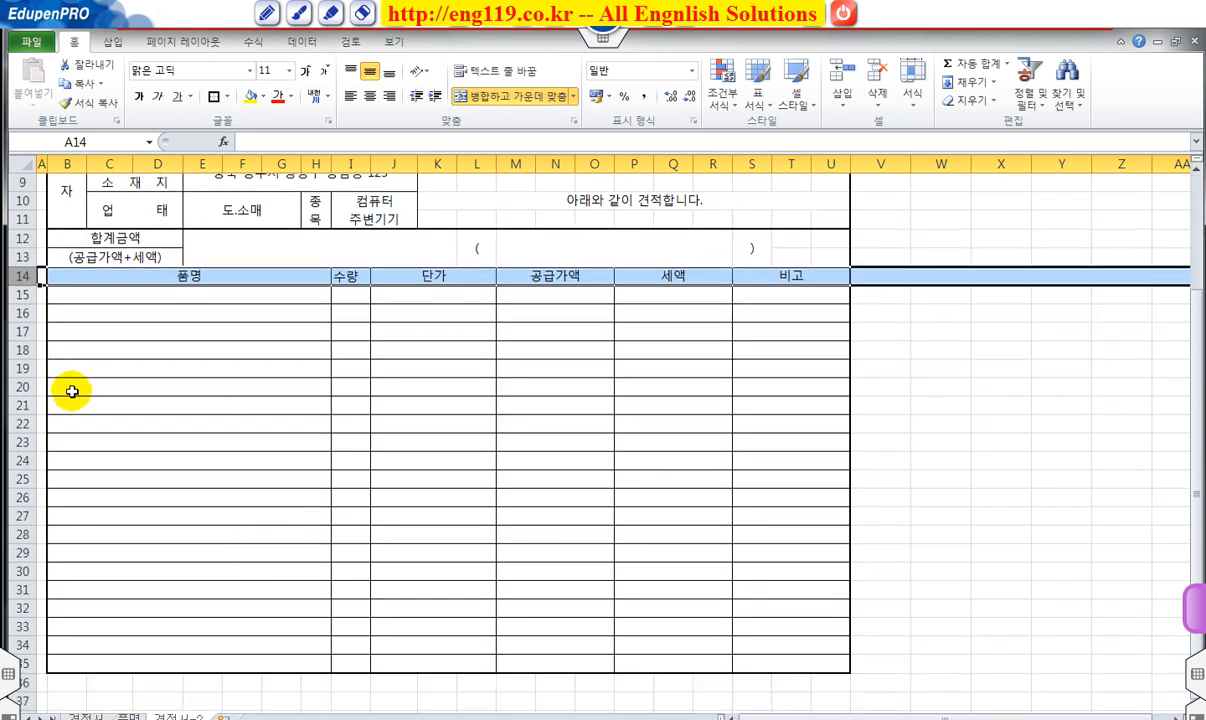
{"action": "left_click_drag", "start_coordinate": [23, 276], "coordinate": [32, 665]}
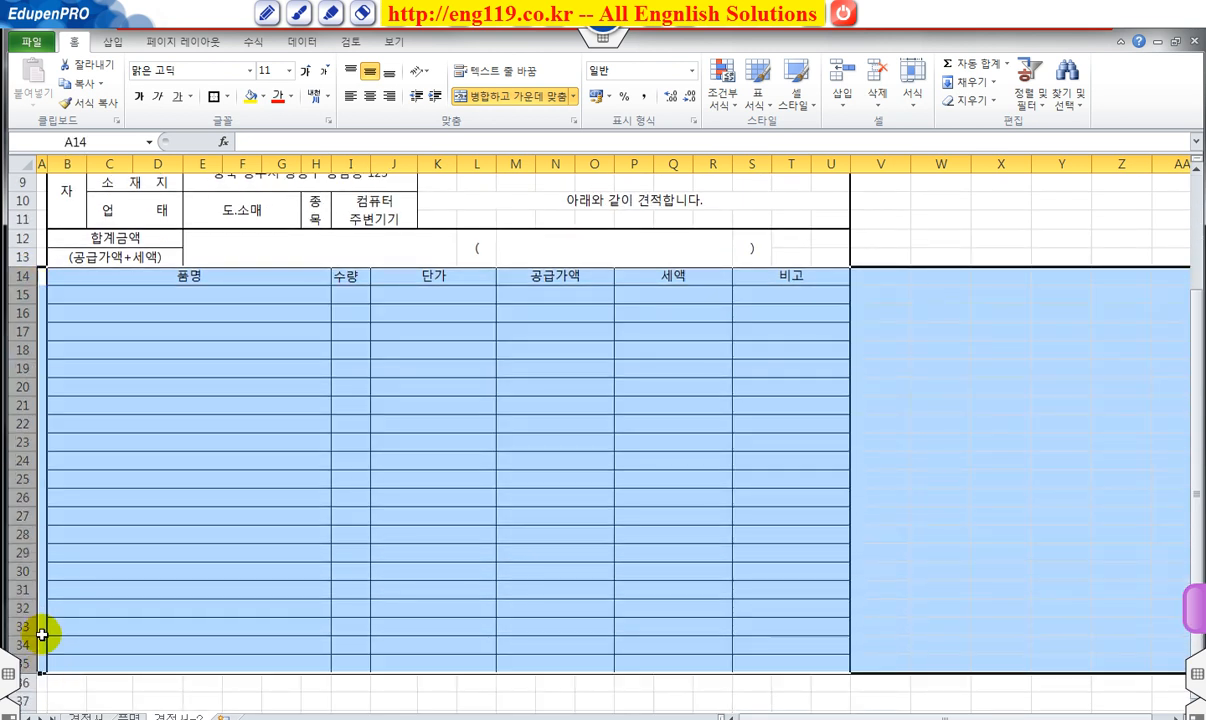
{"action": "left_click_drag", "start_coordinate": [27, 432], "coordinate": [27, 482]}
{"action": "left_click", "coordinate": [237, 487]}
Heighten the 합계금액 rows 12–13 and scroll to review the form.
{"action": "scroll", "coordinate": [345, 577], "scroll_direction": "up", "scroll_amount": 2}
{"action": "scroll", "coordinate": [345, 577], "scroll_direction": "up", "scroll_amount": 2}
{"action": "left_click", "coordinate": [345, 552]}
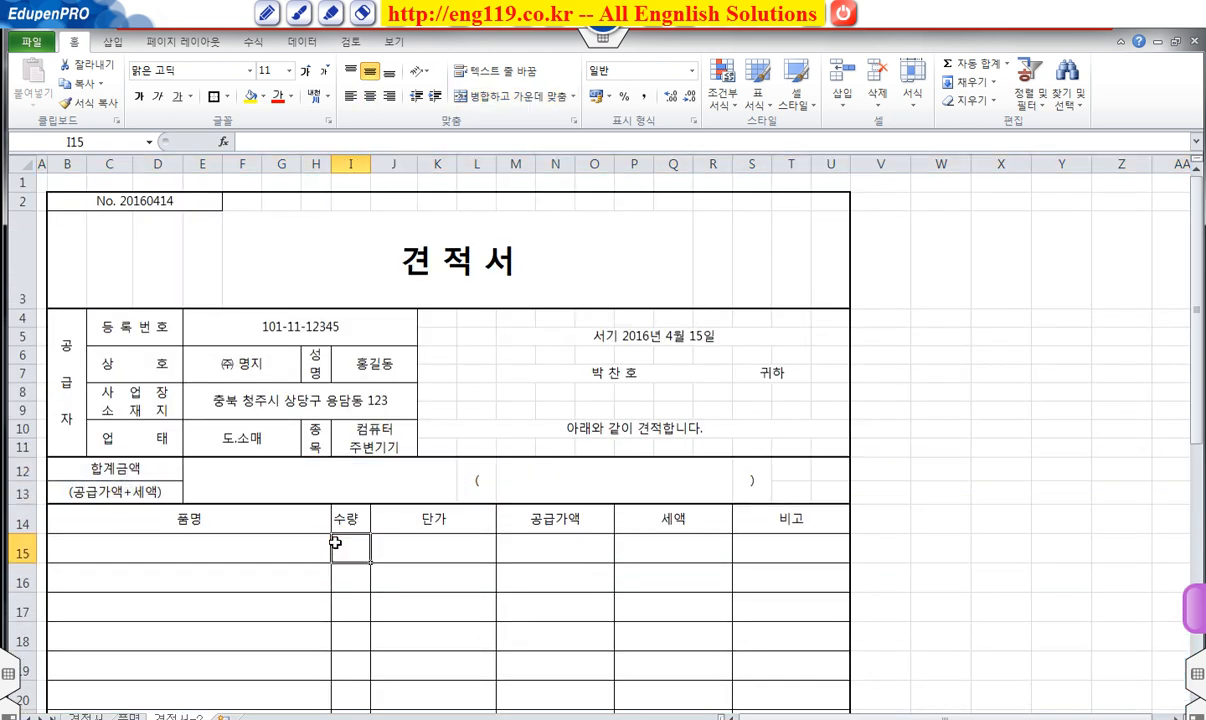
{"action": "scroll", "coordinate": [406, 608], "scroll_direction": "down", "scroll_amount": 2}
{"action": "scroll", "coordinate": [410, 613], "scroll_direction": "down", "scroll_amount": 5}
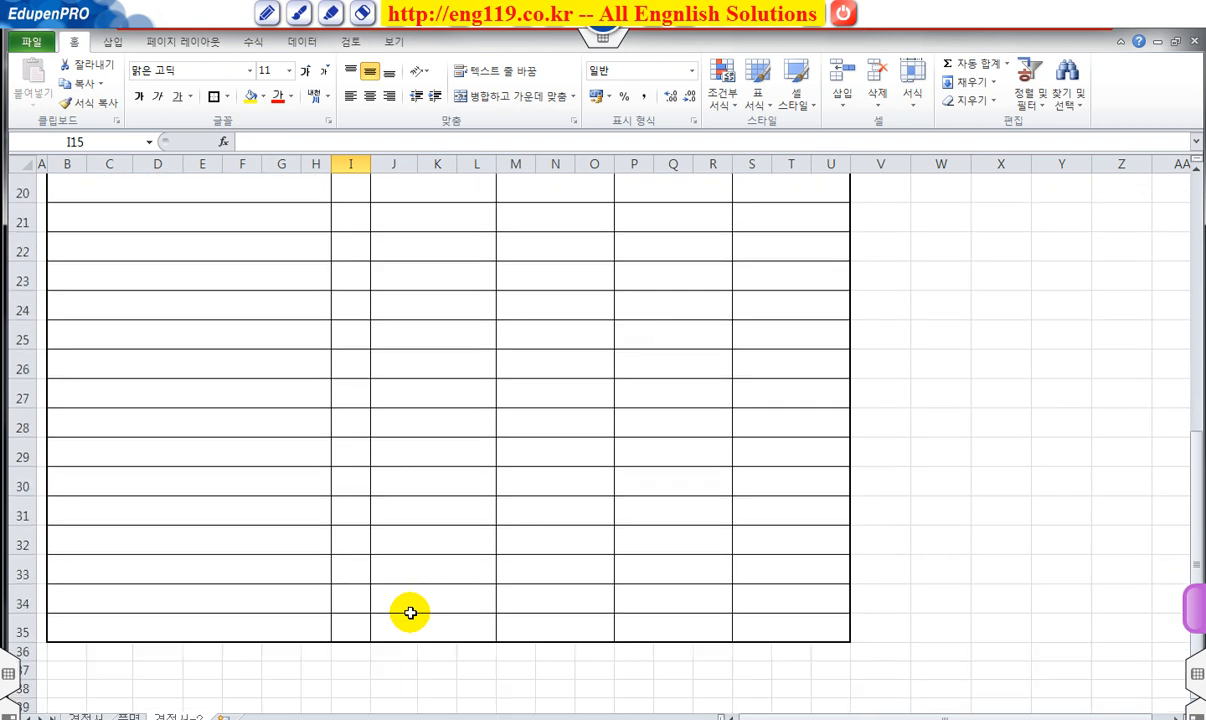
{"action": "scroll", "coordinate": [410, 613], "scroll_direction": "up", "scroll_amount": 3}
{"action": "scroll", "coordinate": [410, 613], "scroll_direction": "up", "scroll_amount": 4}
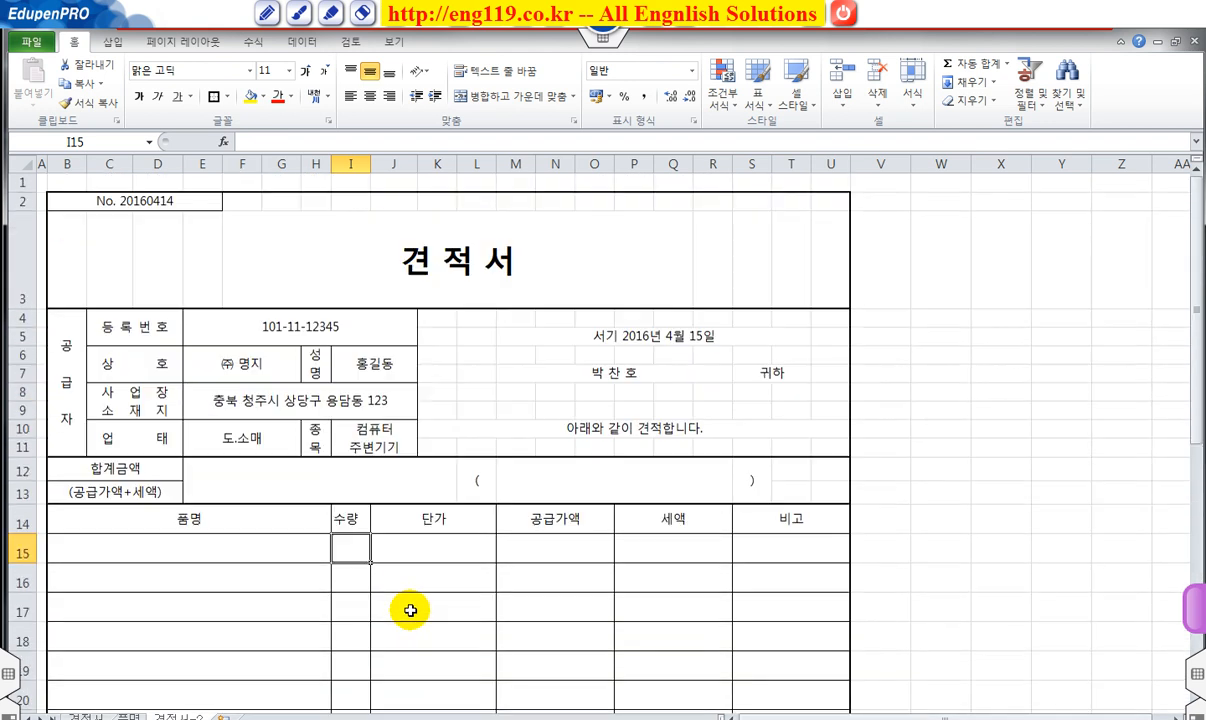
{"action": "scroll", "coordinate": [410, 609], "scroll_direction": "down", "scroll_amount": 3}
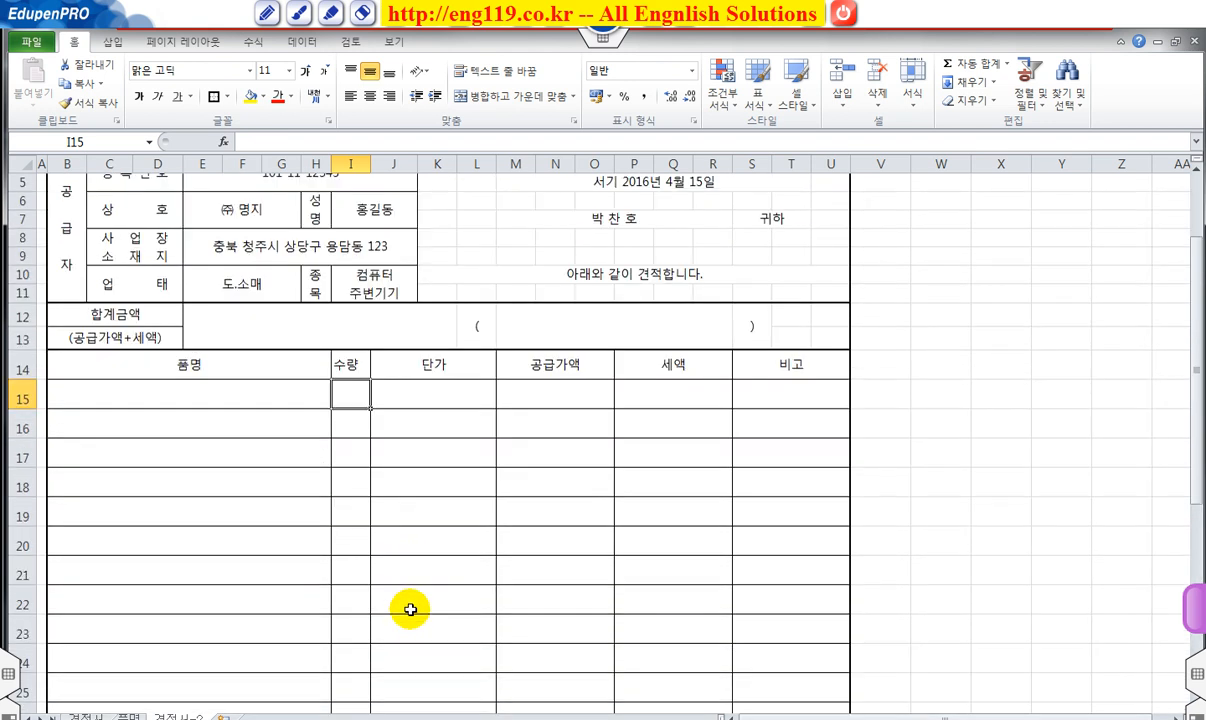
{"action": "scroll", "coordinate": [410, 608], "scroll_direction": "up", "scroll_amount": 1}
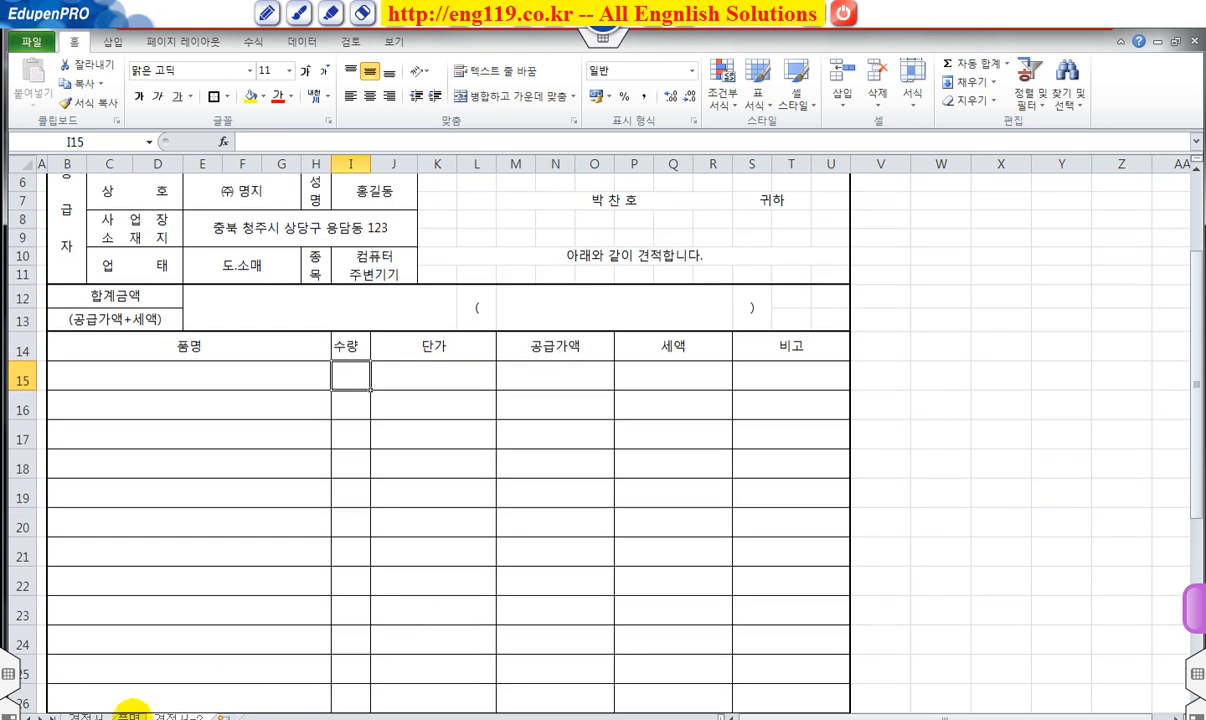
Check the 품명 sheet's product names B3:B8, then select the 견적서 품명 cells B15:B31.
{"action": "left_click", "coordinate": [128, 716]}
{"action": "left_click_drag", "start_coordinate": [140, 213], "coordinate": [150, 310]}
{"action": "left_click", "coordinate": [84, 716]}
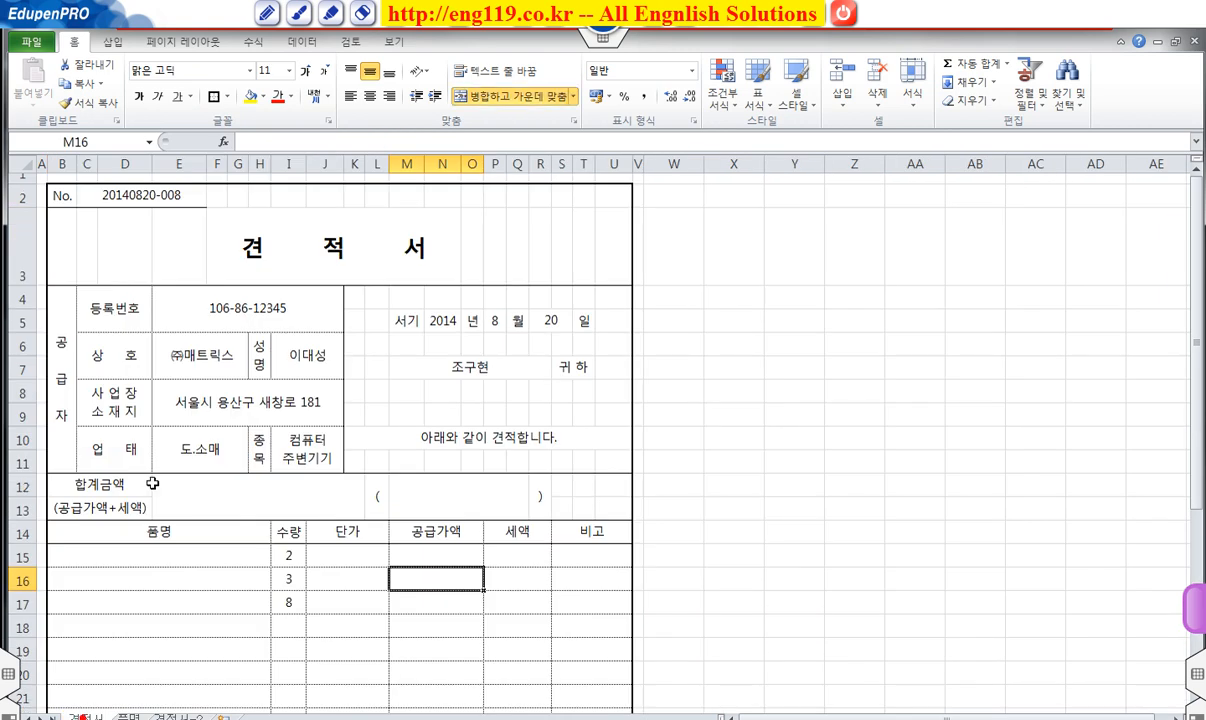
{"action": "left_click", "coordinate": [154, 563]}
{"action": "scroll", "coordinate": [415, 655], "scroll_direction": "down", "scroll_amount": 3}
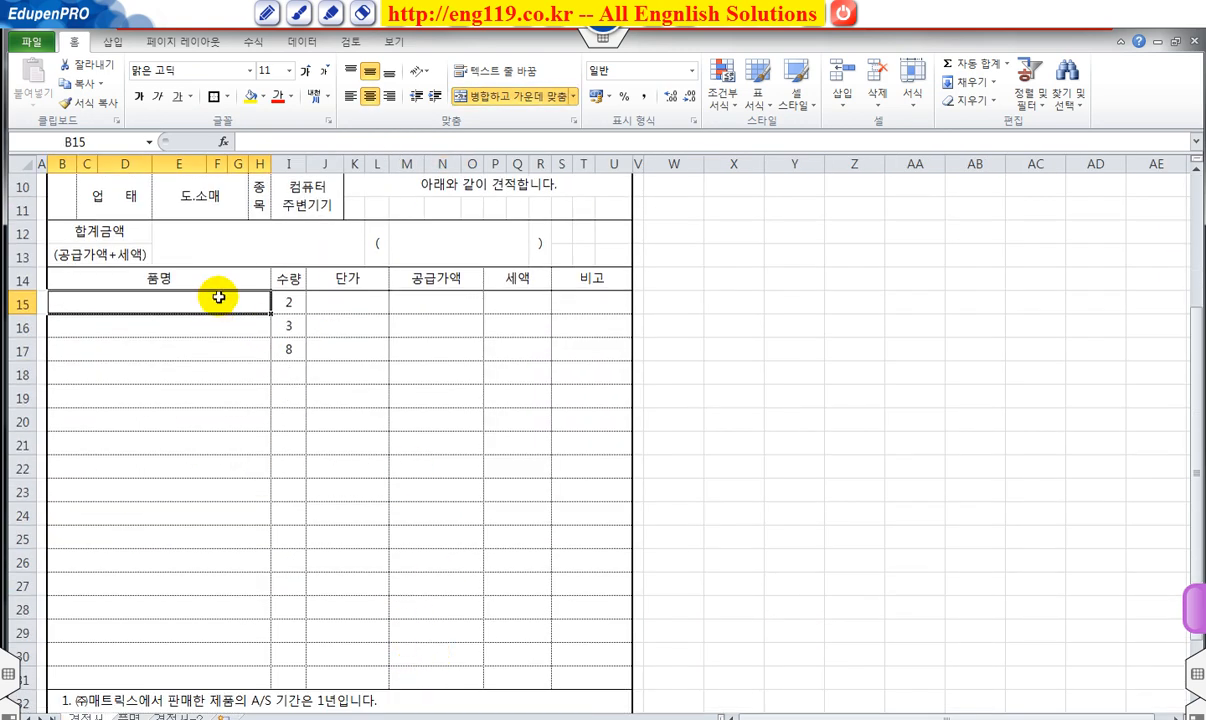
{"action": "left_click_drag", "start_coordinate": [221, 314], "coordinate": [238, 671]}
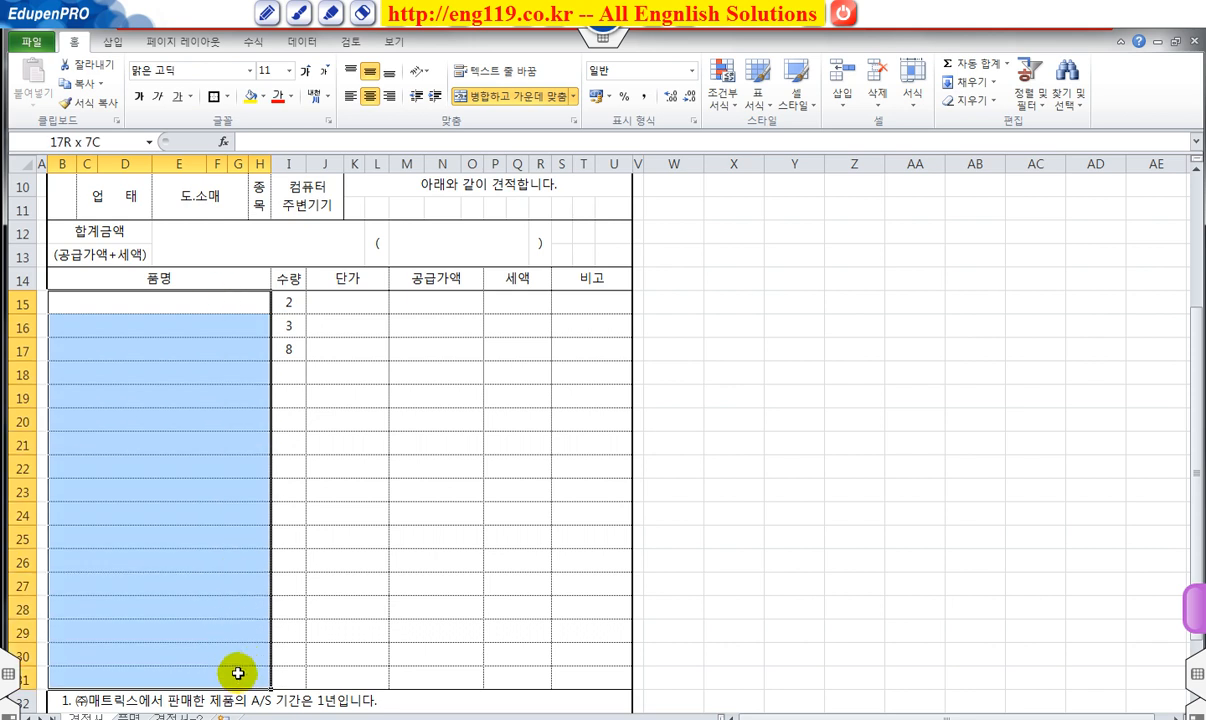
Add a List data validation to the 품명 cells sourced from =품명!$B$3:$B$8.
{"action": "left_click", "coordinate": [302, 42]}
{"action": "left_click", "coordinate": [607, 75]}
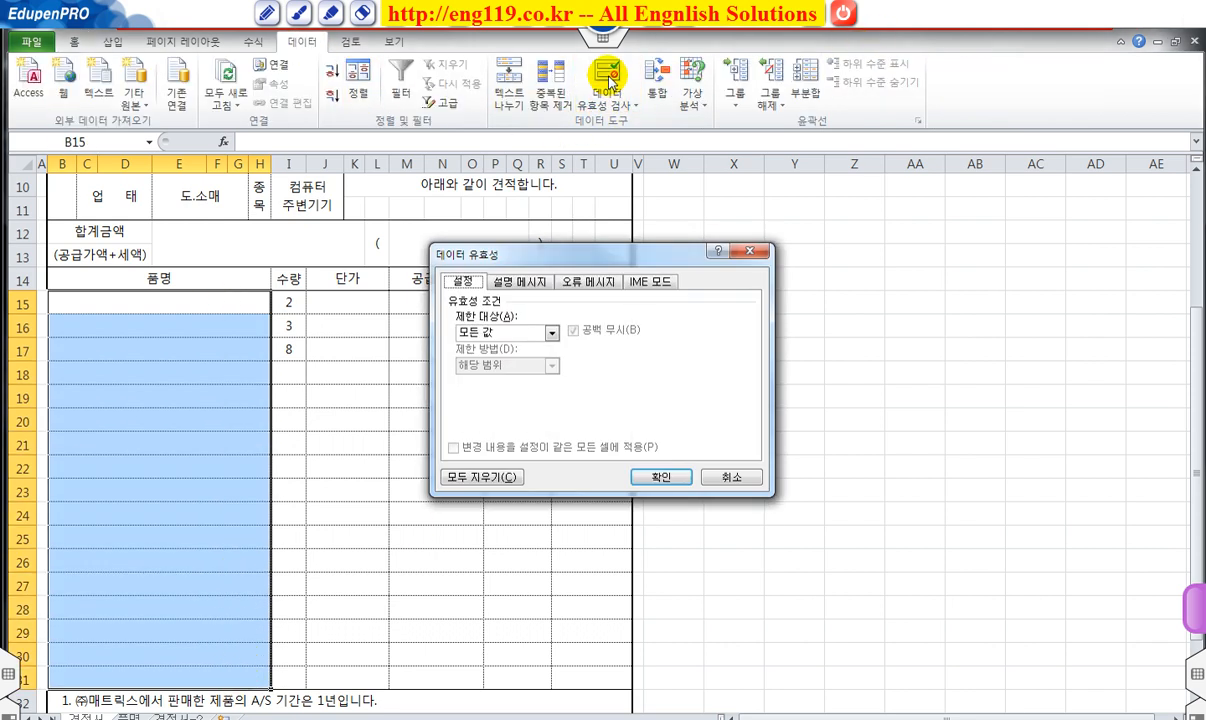
{"action": "left_click", "coordinate": [505, 332]}
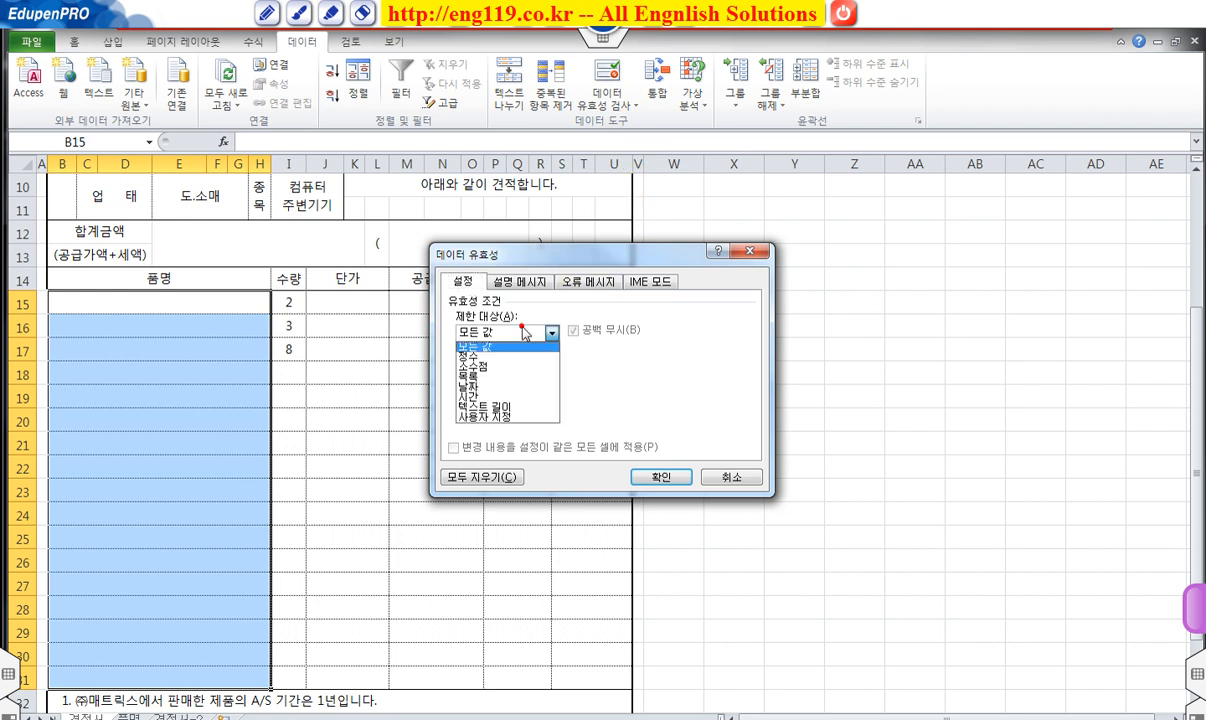
{"action": "left_click", "coordinate": [491, 378]}
{"action": "left_click", "coordinate": [491, 396]}
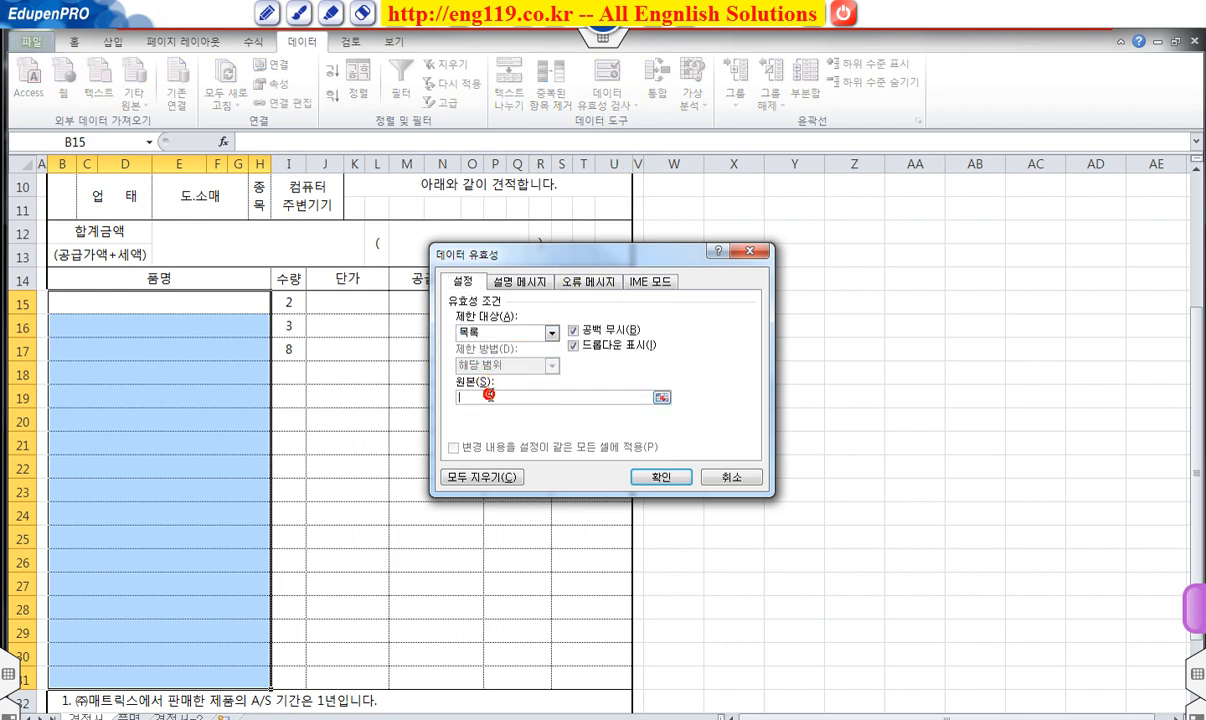
{"action": "left_click", "coordinate": [128, 716]}
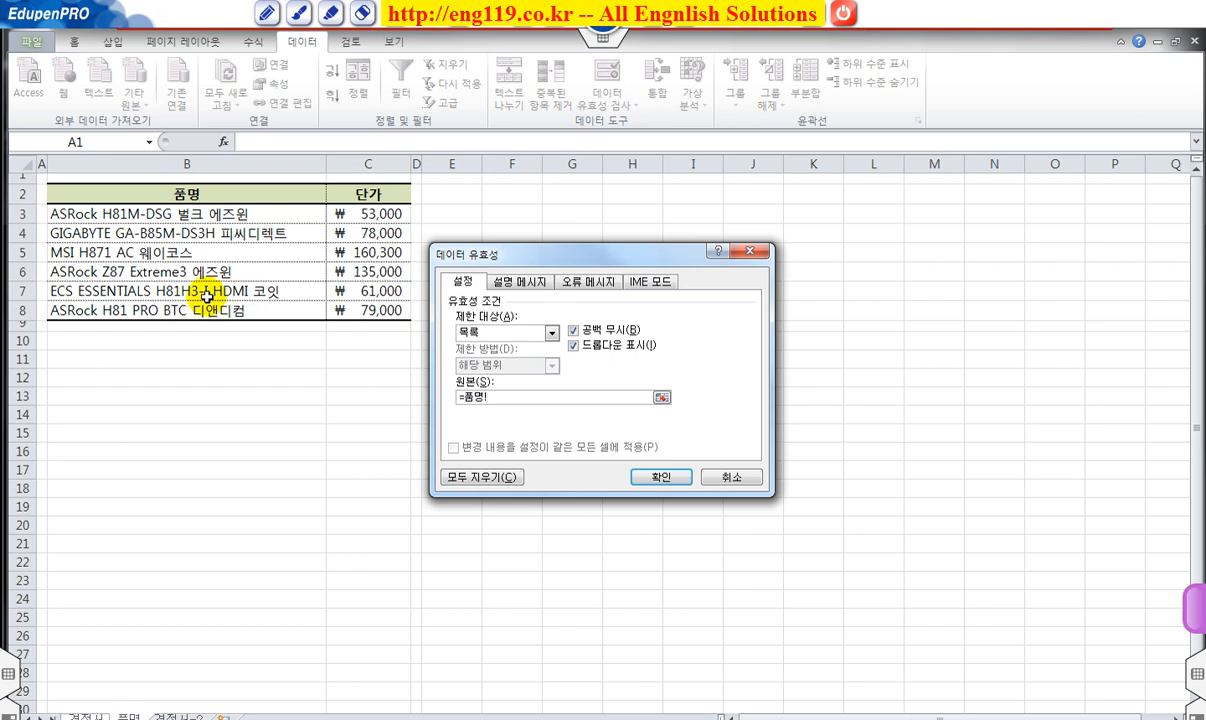
{"action": "left_click_drag", "start_coordinate": [165, 213], "coordinate": [180, 312]}
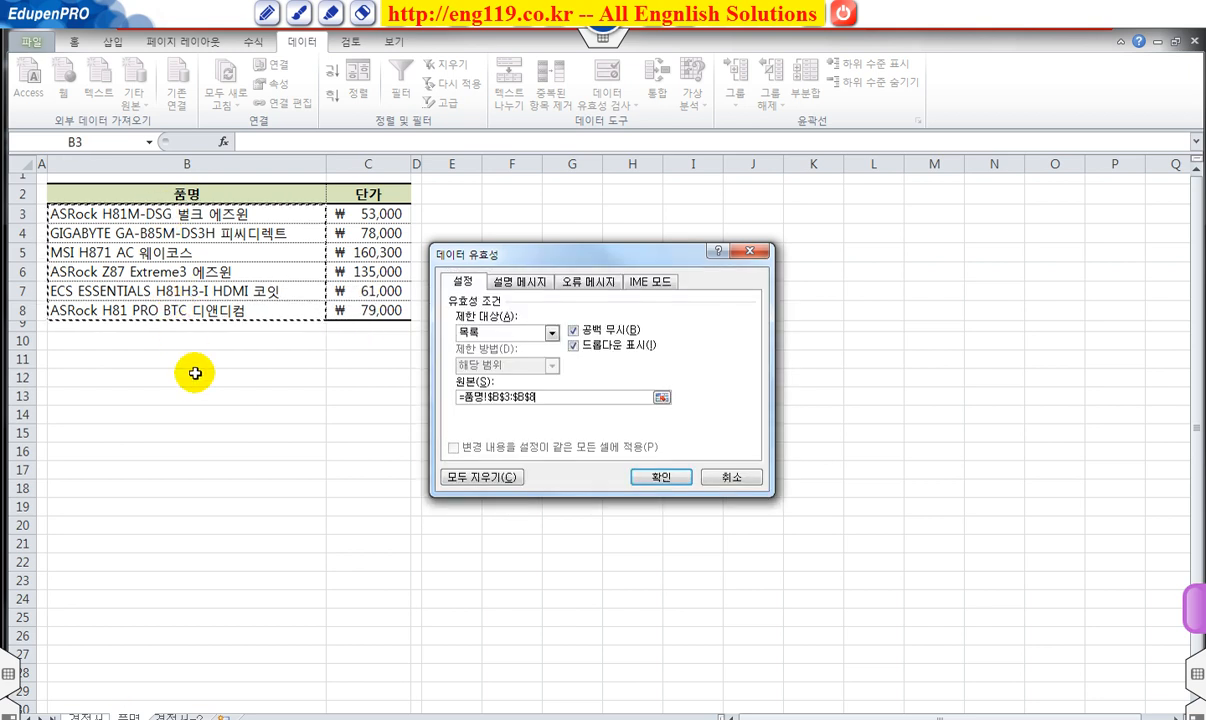
{"action": "left_click", "coordinate": [665, 478]}
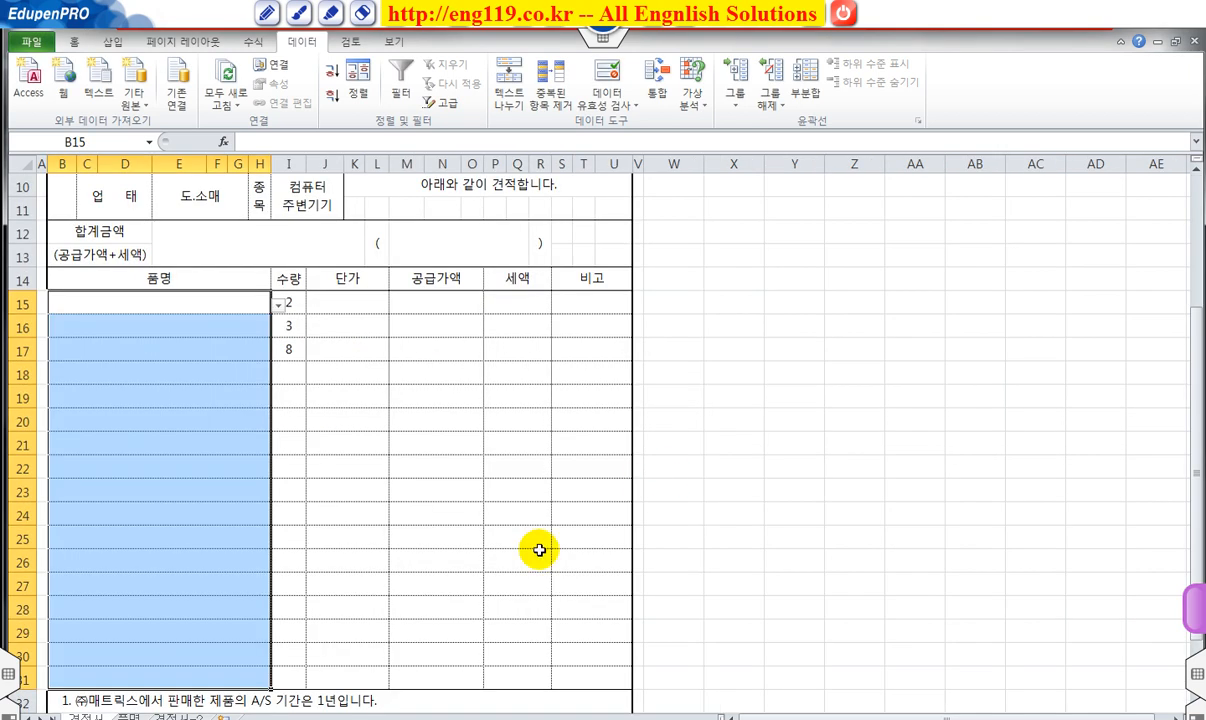
Choose ASRock H81M-DSG 벌크 에즈윈, MSI H871 AC 웨이코스 and ECS ESSENTIALS H81H3-I HDMI 코잇 in B15–B17.
{"action": "left_click", "coordinate": [279, 305]}
{"action": "left_click", "coordinate": [235, 312]}
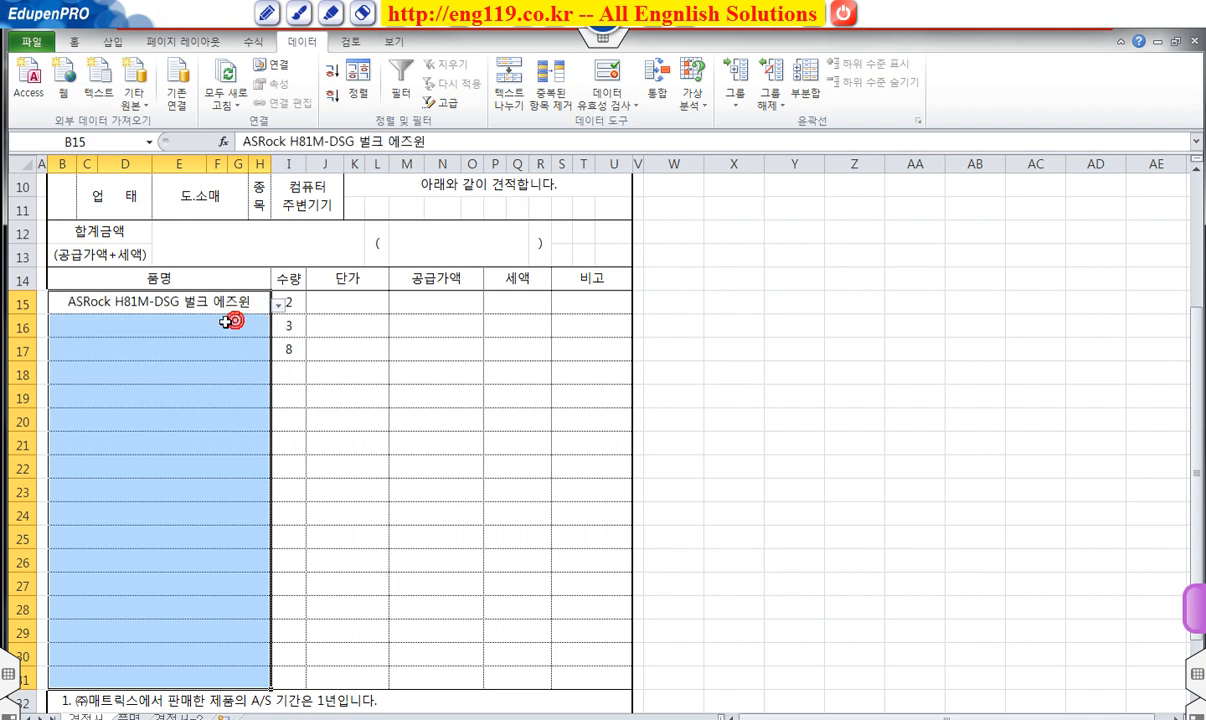
{"action": "left_click", "coordinate": [225, 322]}
{"action": "left_click", "coordinate": [279, 329]}
{"action": "left_click", "coordinate": [221, 357]}
{"action": "left_click", "coordinate": [229, 347]}
{"action": "left_click", "coordinate": [280, 352]}
{"action": "left_click", "coordinate": [210, 404]}
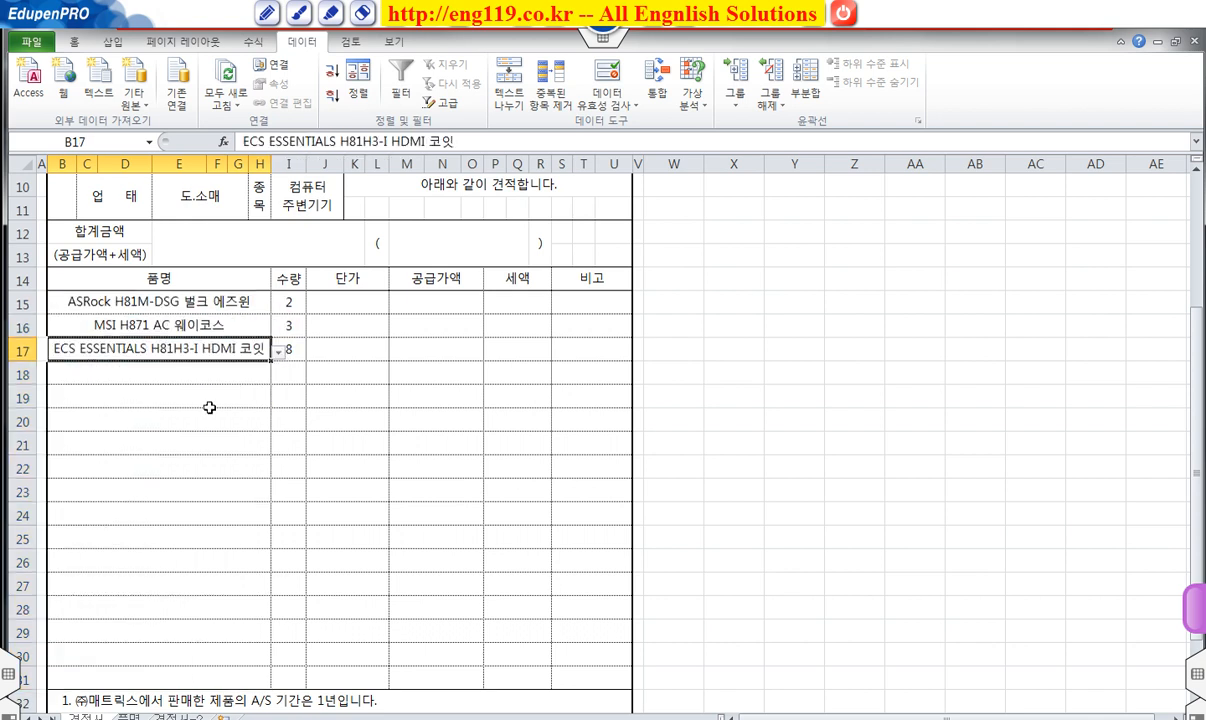
{"action": "left_click", "coordinate": [368, 448]}
{"action": "scroll", "coordinate": [398, 465], "scroll_direction": "down", "scroll_amount": 2}
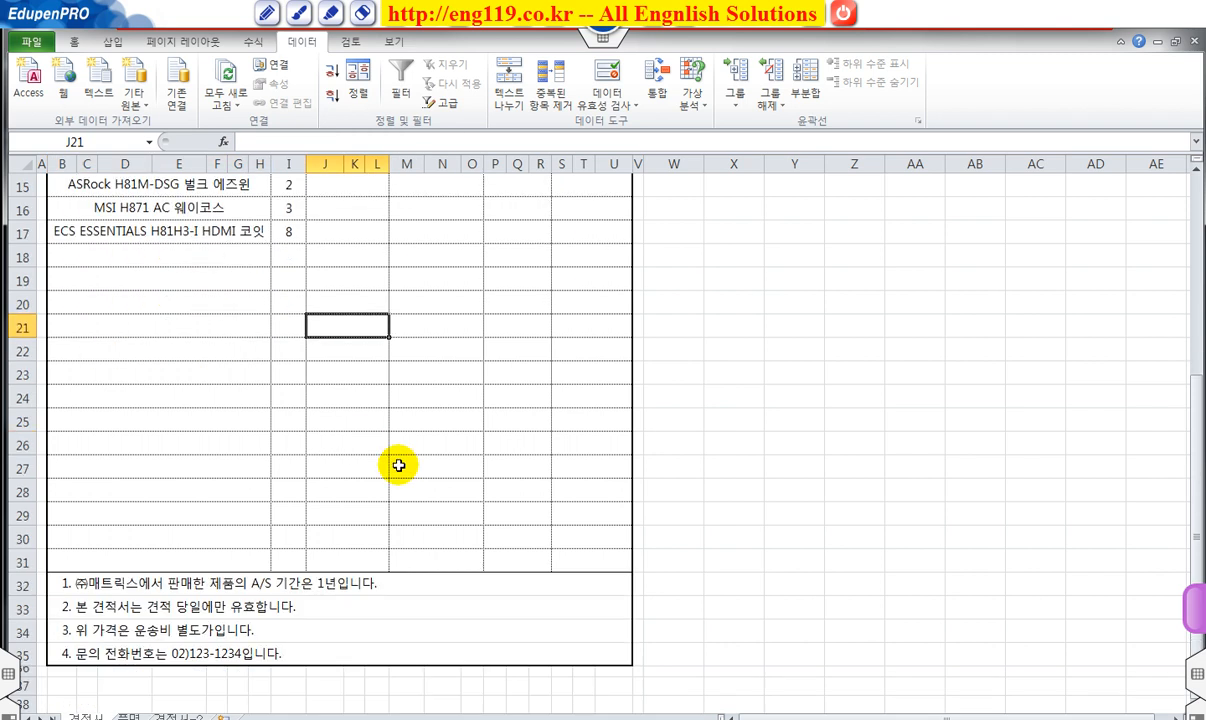
{"action": "scroll", "coordinate": [398, 466], "scroll_direction": "up", "scroll_amount": 3}
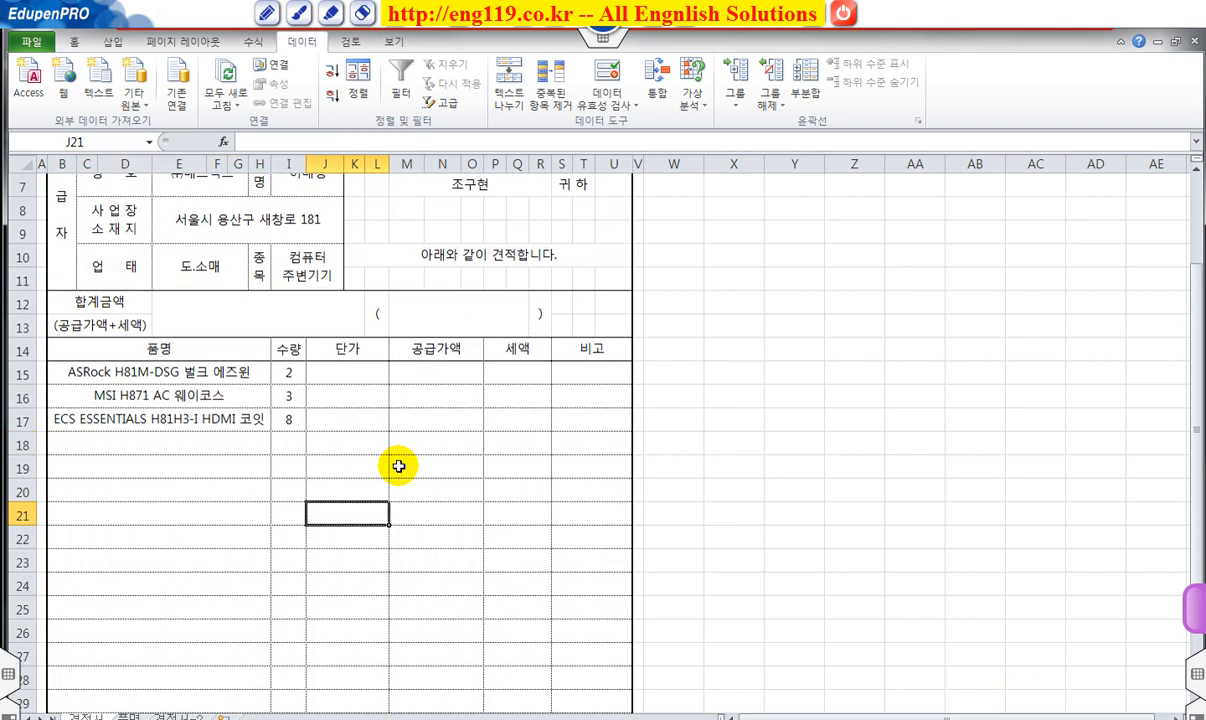
{"action": "scroll", "coordinate": [398, 466], "scroll_direction": "up", "scroll_amount": 2}
{"action": "scroll", "coordinate": [398, 466], "scroll_direction": "down", "scroll_amount": 1}
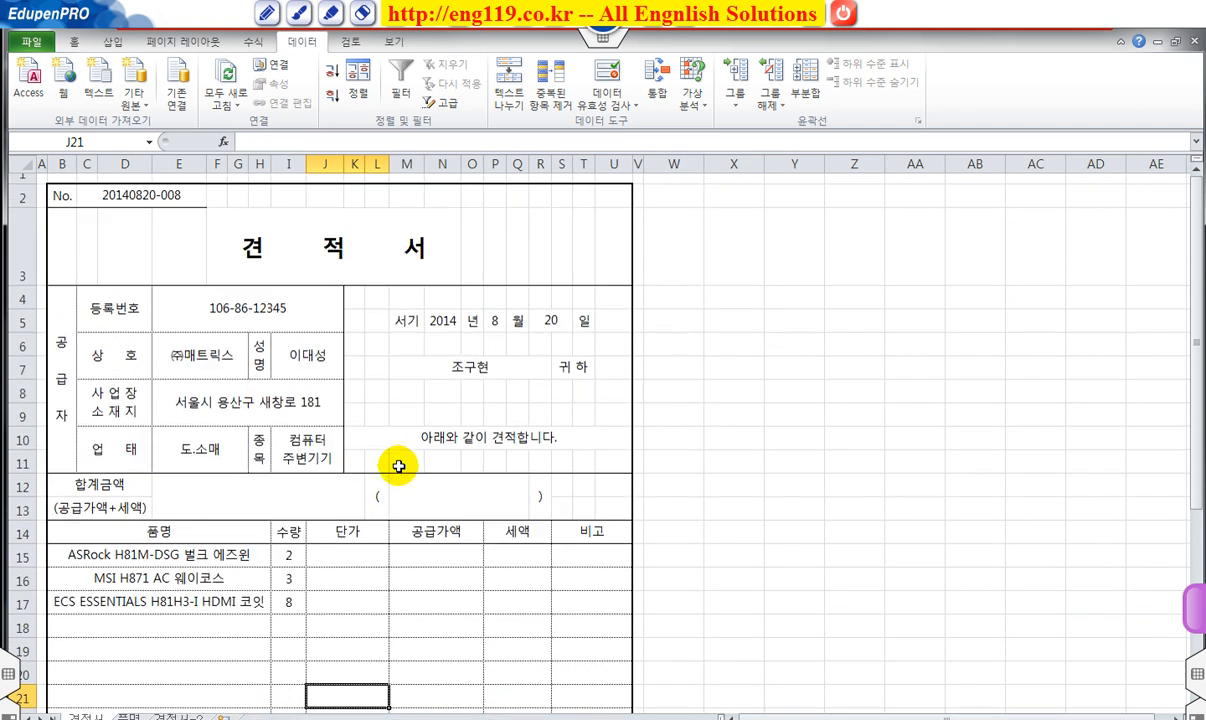
{"action": "scroll", "coordinate": [398, 465], "scroll_direction": "up", "scroll_amount": 1}
On sheet 견적서-2, select the 품명 cells B15:B35.
{"action": "left_click", "coordinate": [182, 718]}
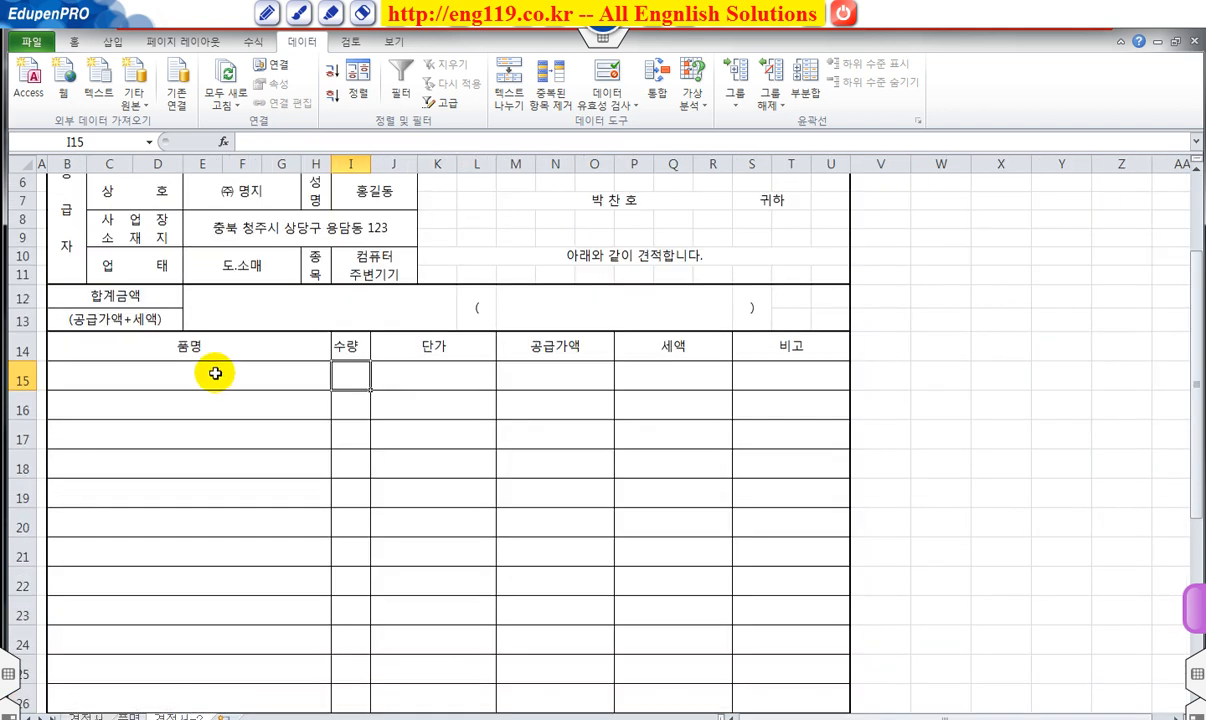
{"action": "left_click_drag", "start_coordinate": [215, 370], "coordinate": [272, 639]}
{"action": "scroll", "coordinate": [300, 620], "scroll_direction": "up", "scroll_amount": 3}
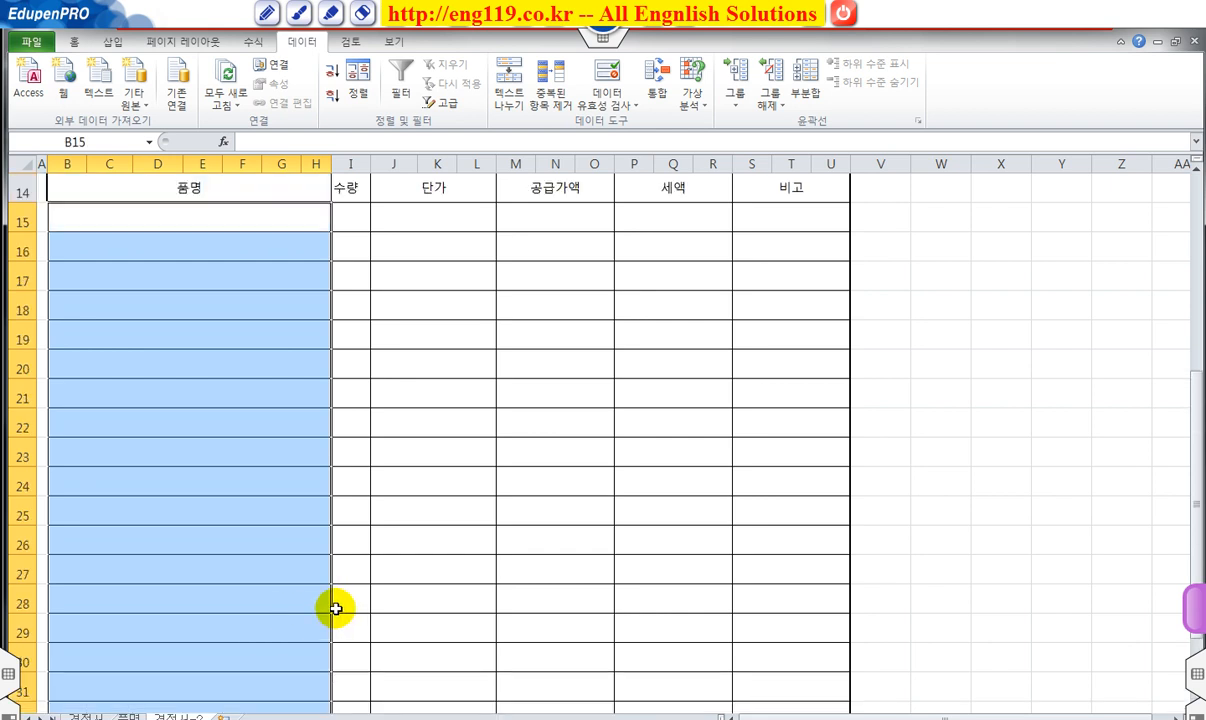
{"action": "scroll", "coordinate": [330, 600], "scroll_direction": "up", "scroll_amount": 1}
{"action": "scroll", "coordinate": [345, 540], "scroll_direction": "down", "scroll_amount": 1}
{"action": "scroll", "coordinate": [350, 528], "scroll_direction": "up", "scroll_amount": 1}
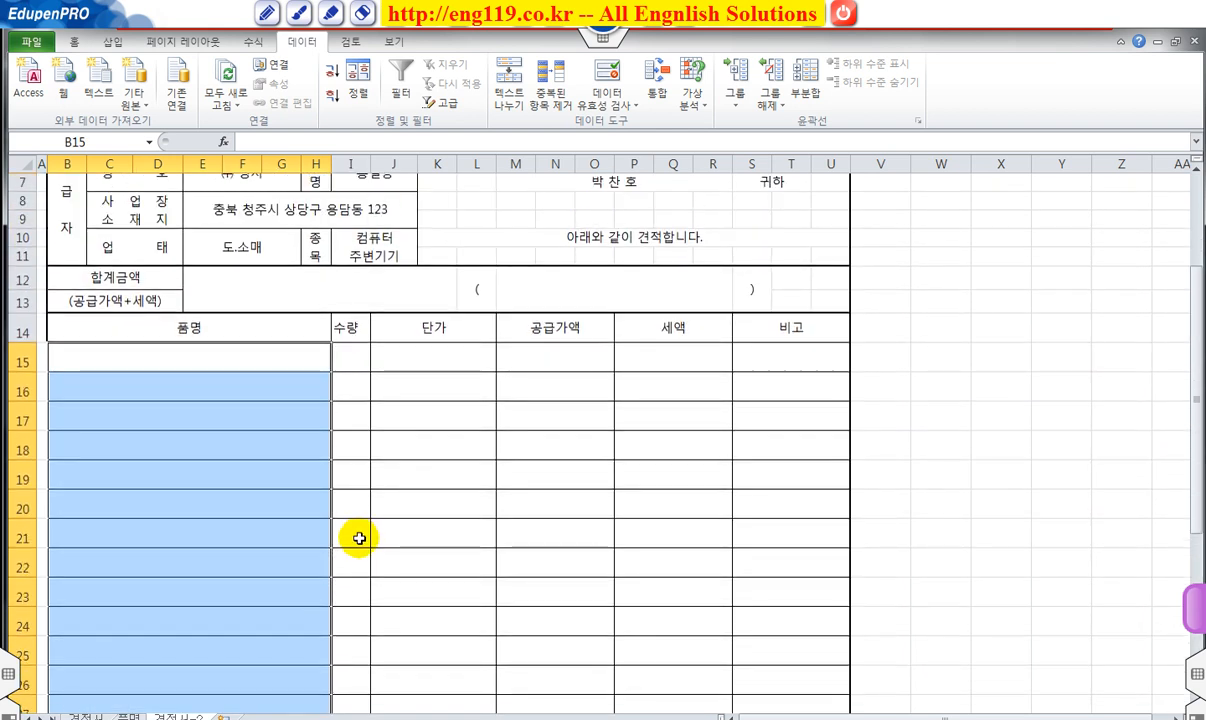
Restrict those cells to a List drawn from the 품명 sheet's product names.
{"action": "left_click", "coordinate": [605, 75]}
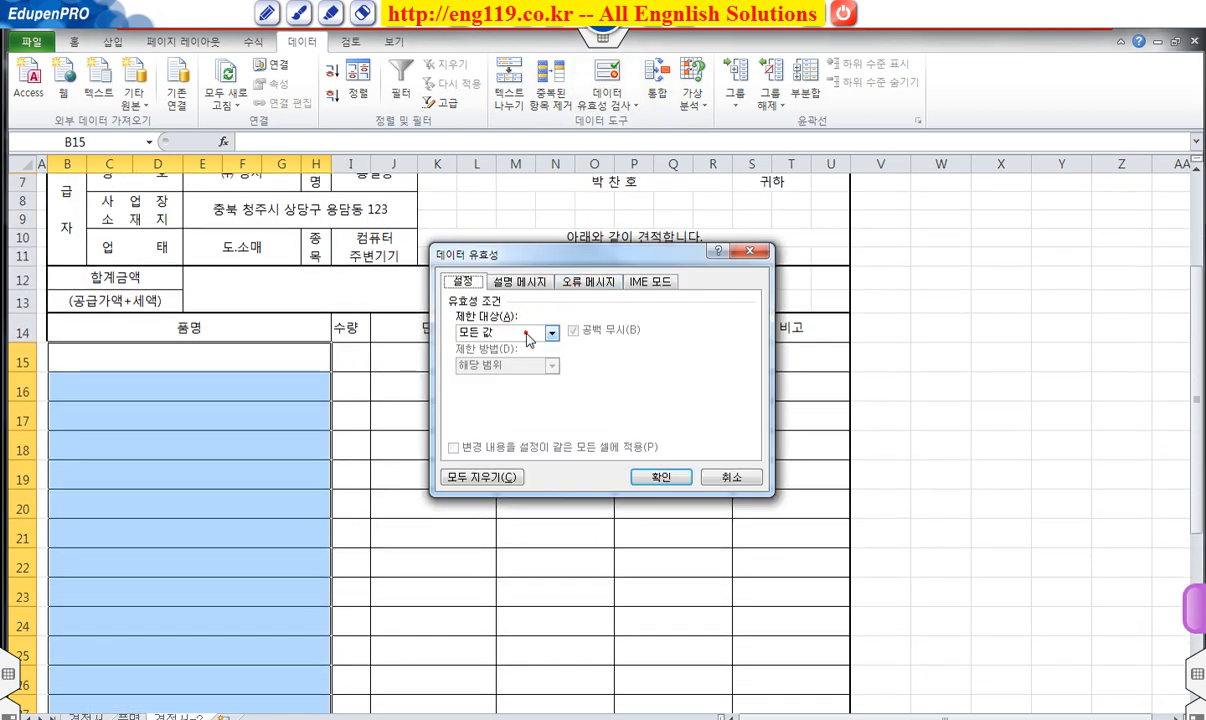
{"action": "left_click", "coordinate": [525, 330]}
{"action": "left_click", "coordinate": [493, 375]}
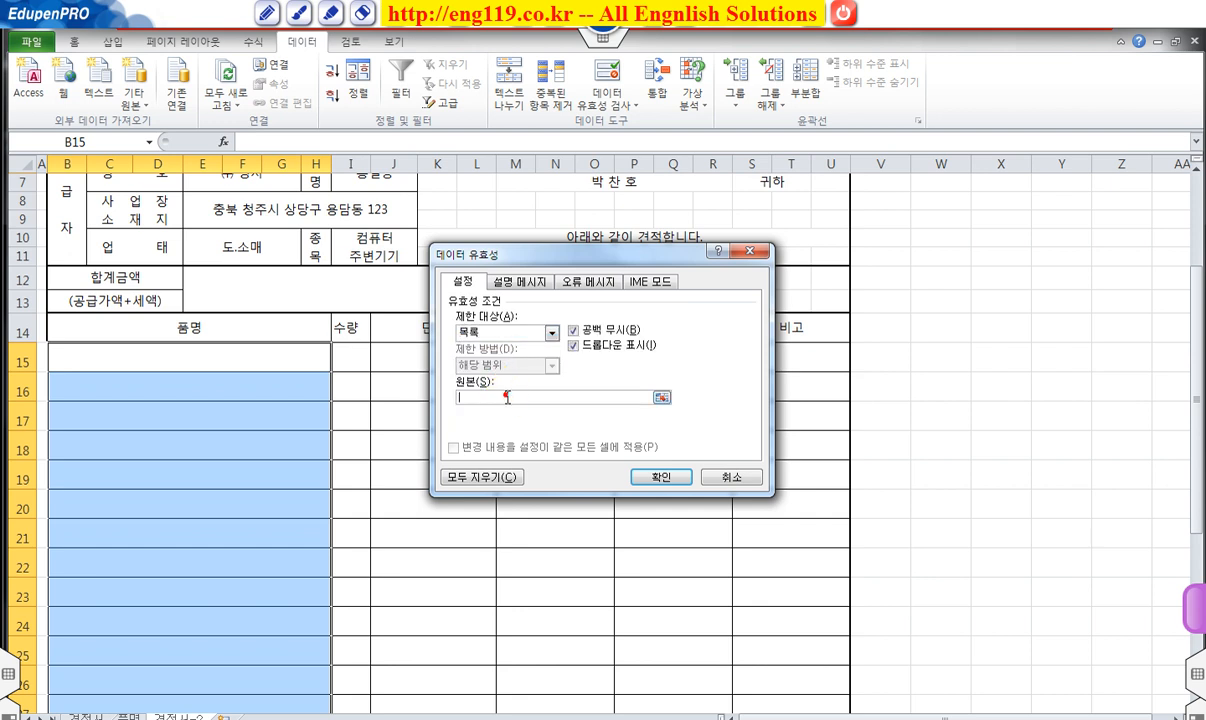
{"action": "left_click", "coordinate": [474, 396]}
{"action": "left_click", "coordinate": [128, 718]}
{"action": "left_click_drag", "start_coordinate": [157, 214], "coordinate": [162, 310]}
{"action": "left_click", "coordinate": [655, 476]}
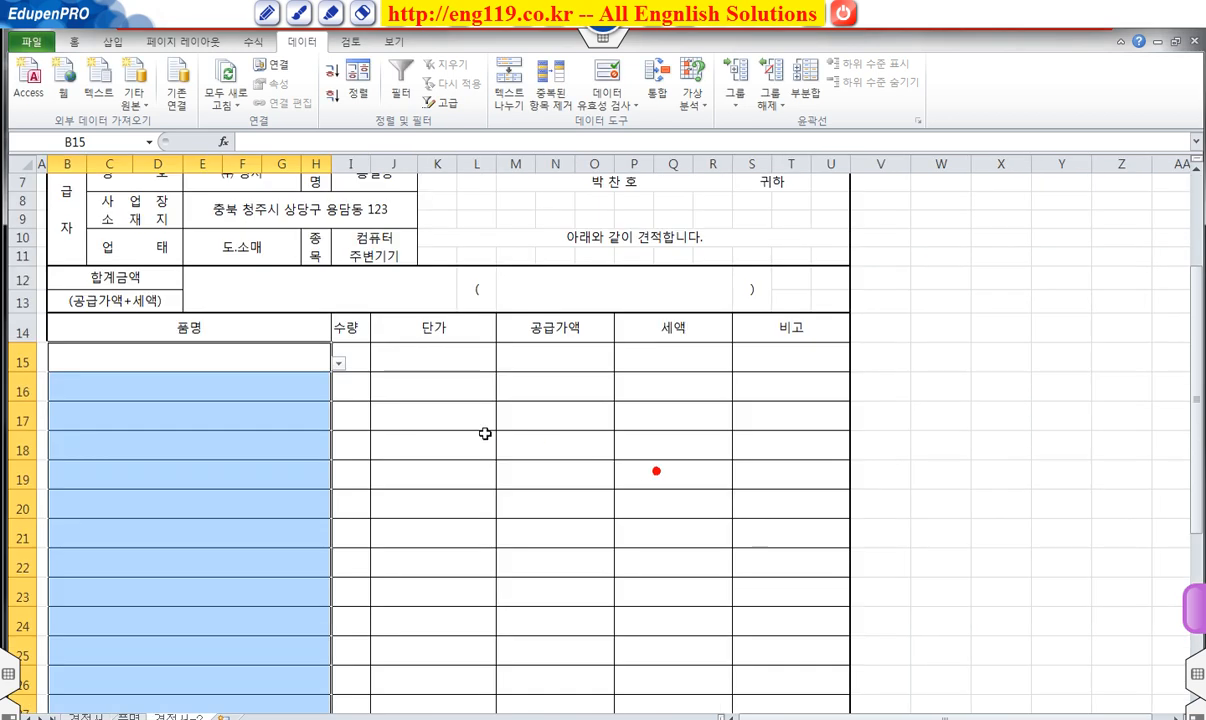
Pick GIGABYTE GA-B85M-DS3H 피씨디렉트, MSI H871 AC 웨이코스 and ECS ESSENTIALS H81H3-I HDMI 코잇 for B15–B17.
{"action": "left_click", "coordinate": [340, 365]}
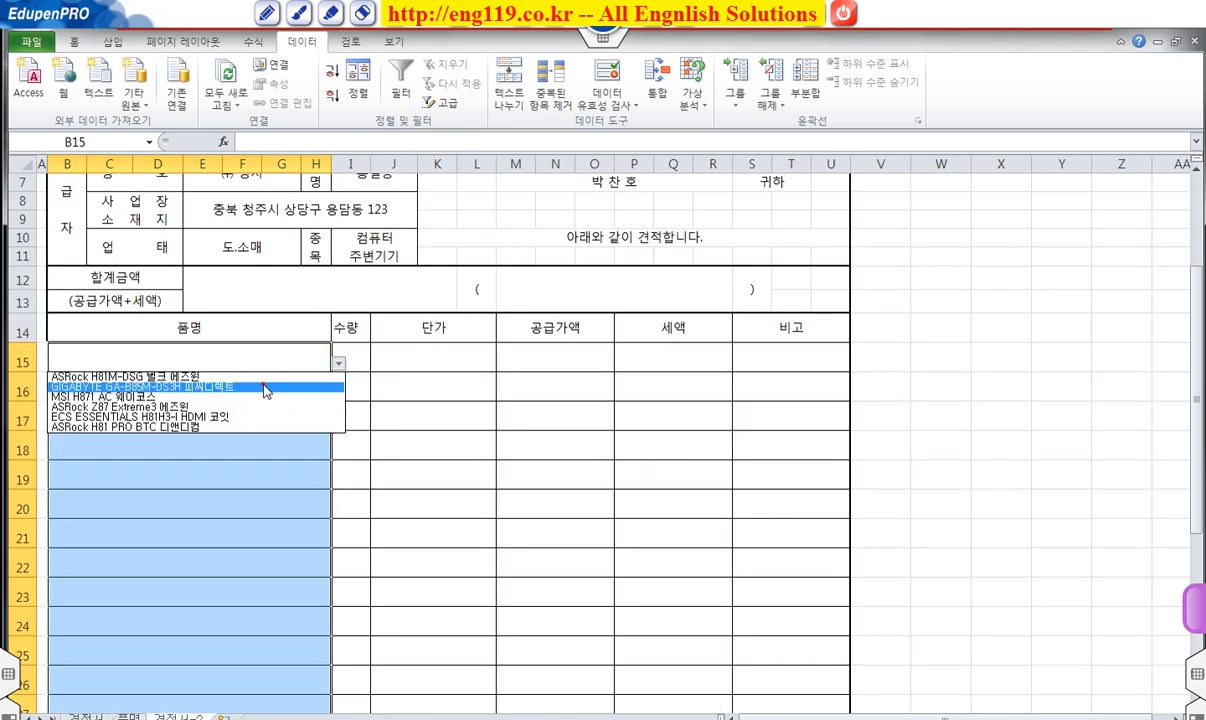
{"action": "left_click", "coordinate": [336, 386]}
{"action": "left_click", "coordinate": [326, 382]}
{"action": "left_click", "coordinate": [340, 393]}
{"action": "left_click", "coordinate": [272, 432]}
{"action": "left_click", "coordinate": [310, 420]}
{"action": "left_click", "coordinate": [340, 421]}
{"action": "left_click", "coordinate": [288, 474]}
Enter quantities 5, 3 and 2 in I15–I17.
{"action": "left_click", "coordinate": [340, 350]}
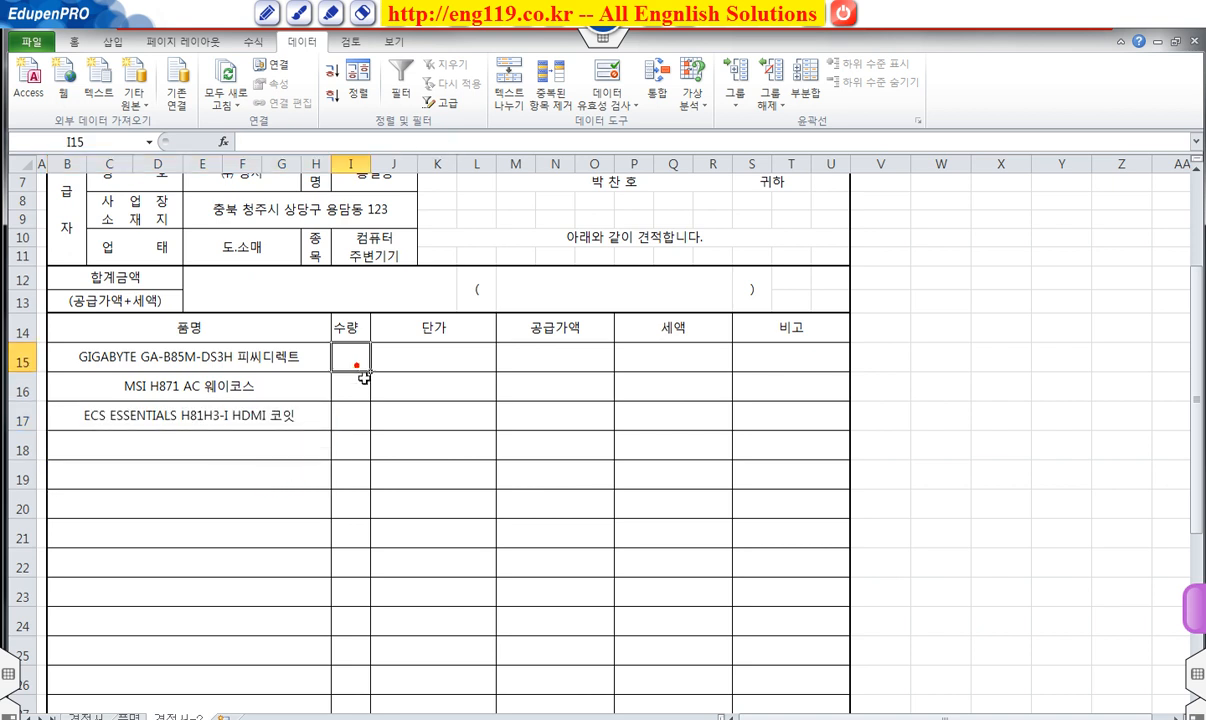
{"action": "type", "text": "5"}
{"action": "key", "text": "Return"}
{"action": "type", "text": "3"}
{"action": "key", "text": "Return"}
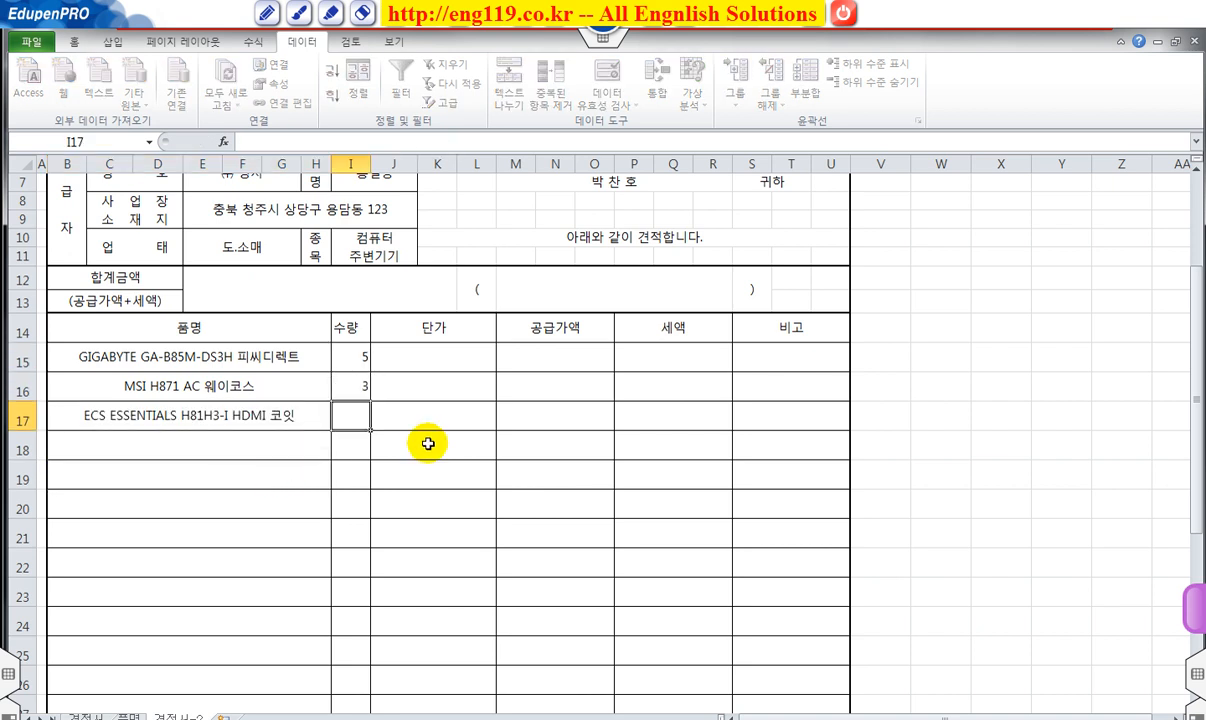
{"action": "type", "text": "2"}
{"action": "key", "text": "Return"}
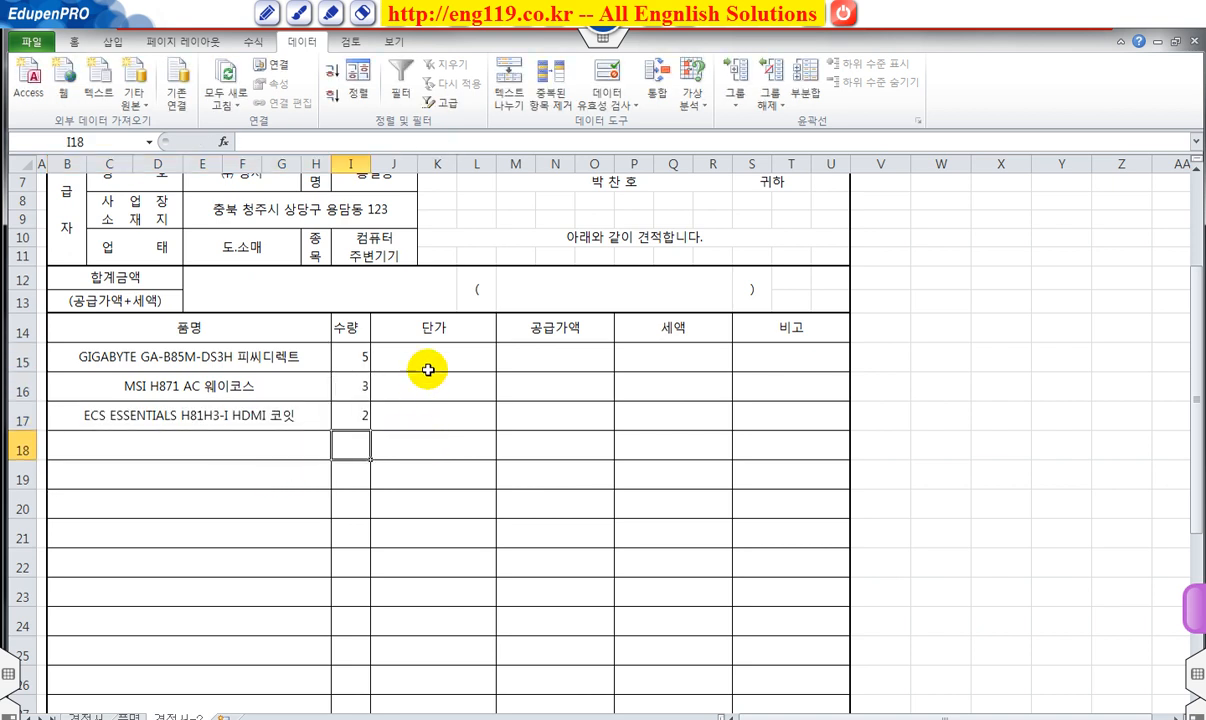
Glance at the 품명 price list, then select 단가 cells J15:J17 on the 견적서 sheet.
{"action": "left_click", "coordinate": [128, 716]}
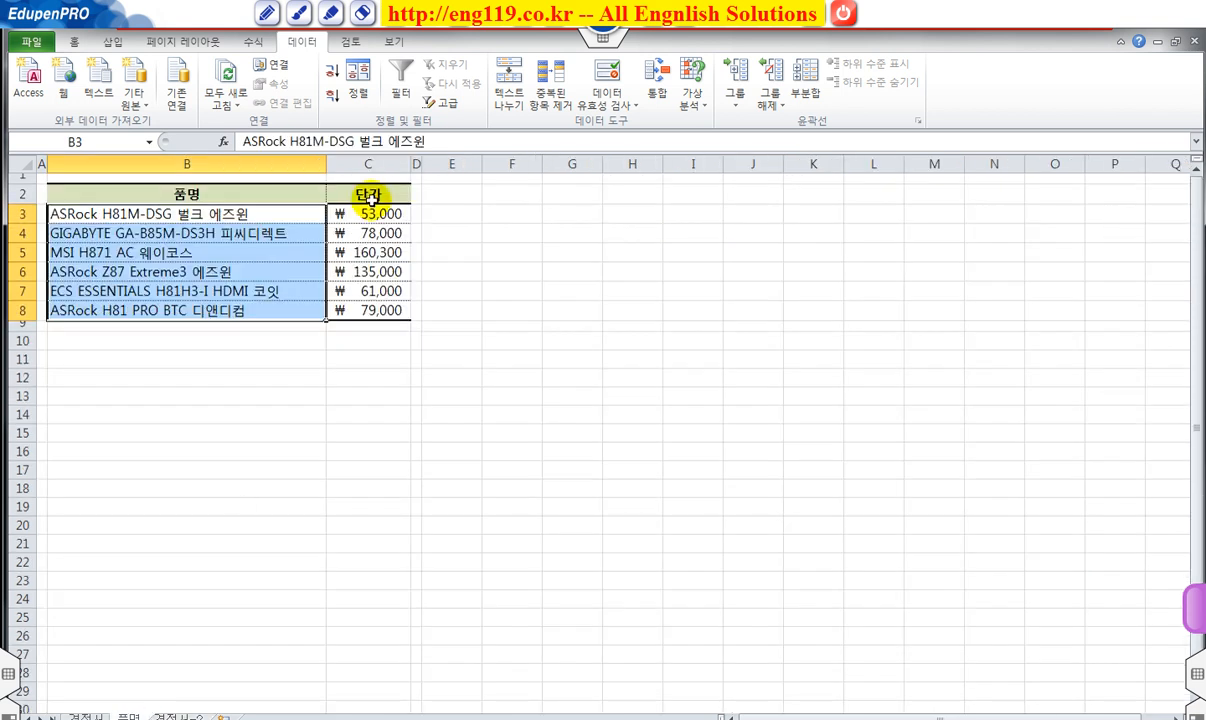
{"action": "left_click", "coordinate": [92, 716]}
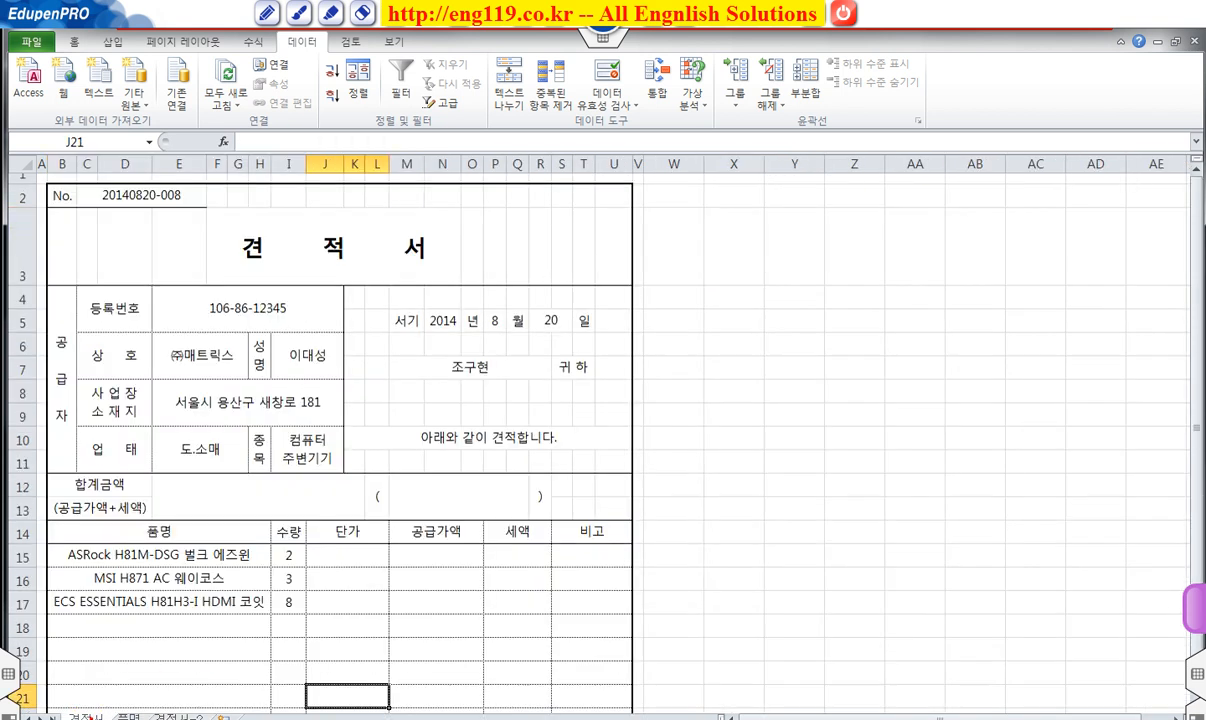
{"action": "left_click_drag", "start_coordinate": [362, 554], "coordinate": [345, 590]}
Start a VLOOKUP formula for the unit price in the formula bar.
{"action": "left_click", "coordinate": [388, 141]}
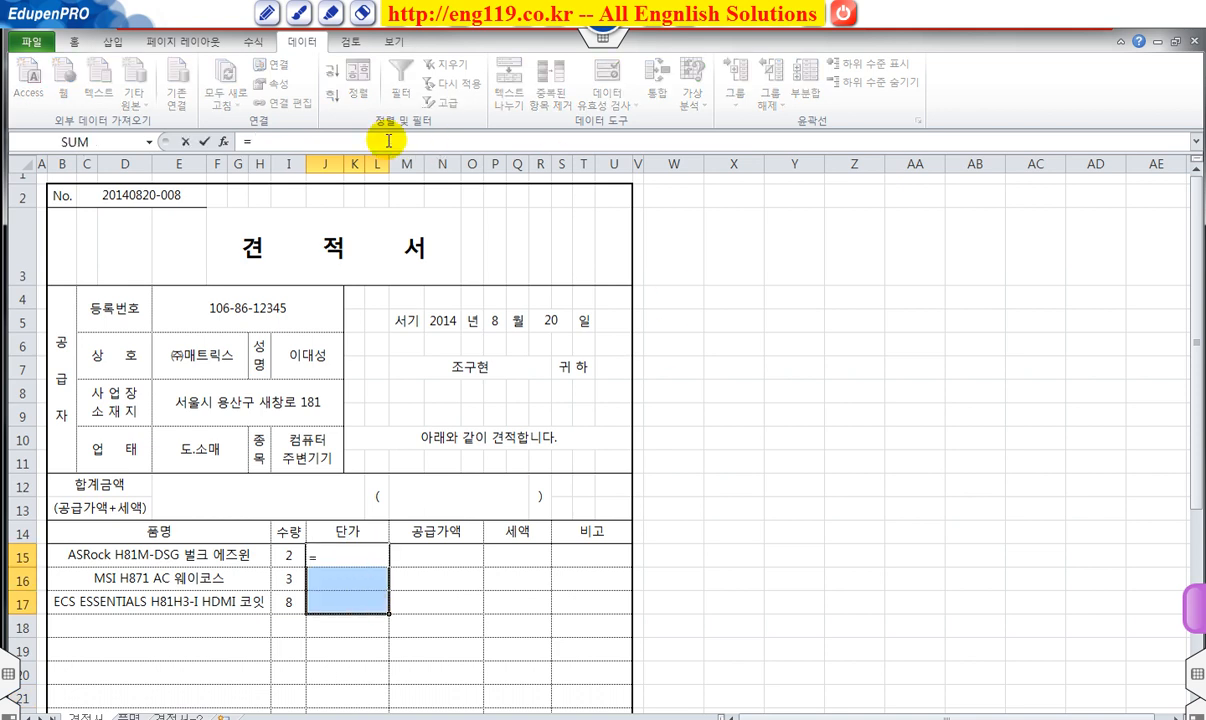
{"action": "type", "text": "=v"}
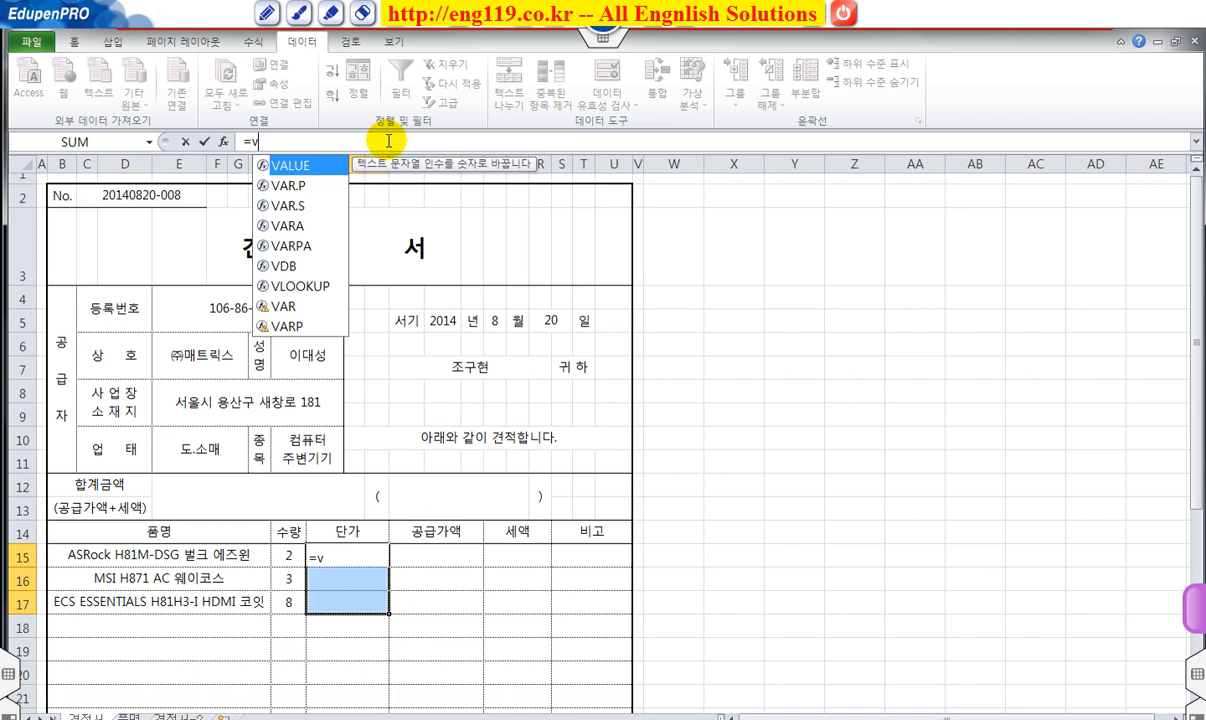
{"action": "double_click", "coordinate": [286, 288]}
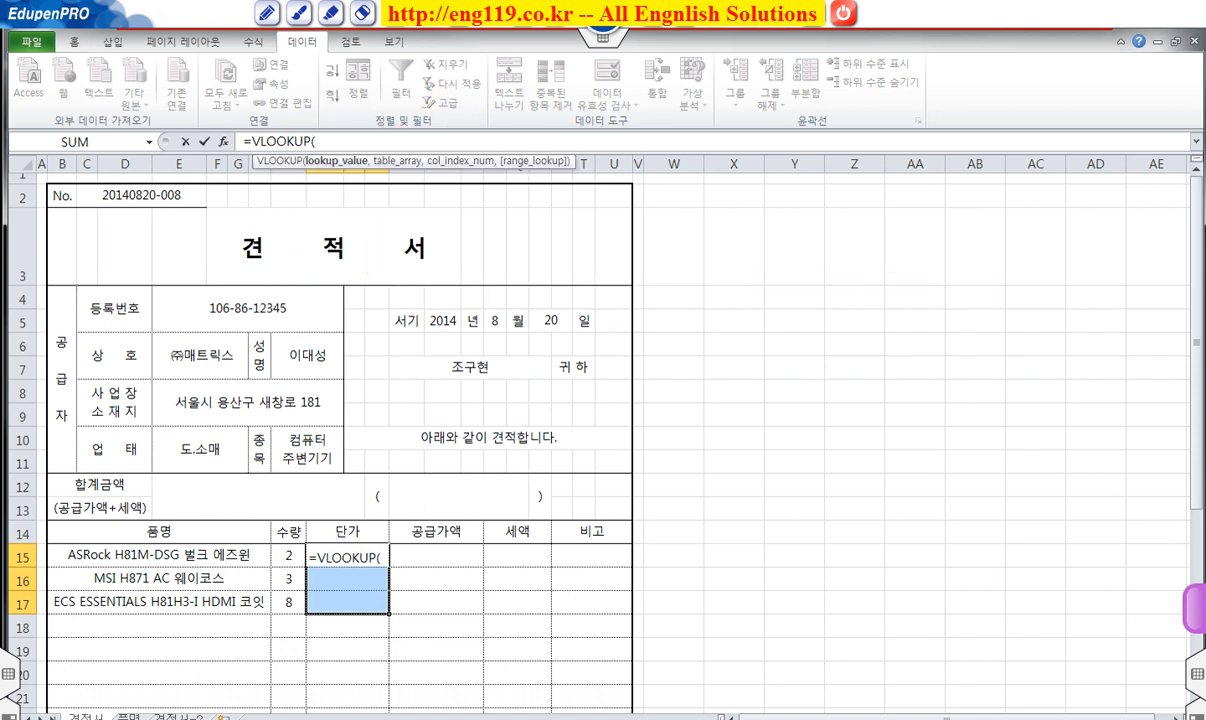
{"action": "left_click", "coordinate": [128, 717]}
{"action": "left_click_drag", "start_coordinate": [150, 213], "coordinate": [385, 309]}
{"action": "key", "text": "BackSpace"}
{"action": "key", "text": "BackSpace"}
{"action": "key", "text": "BackSpace"}
{"action": "key", "text": "BackSpace"}
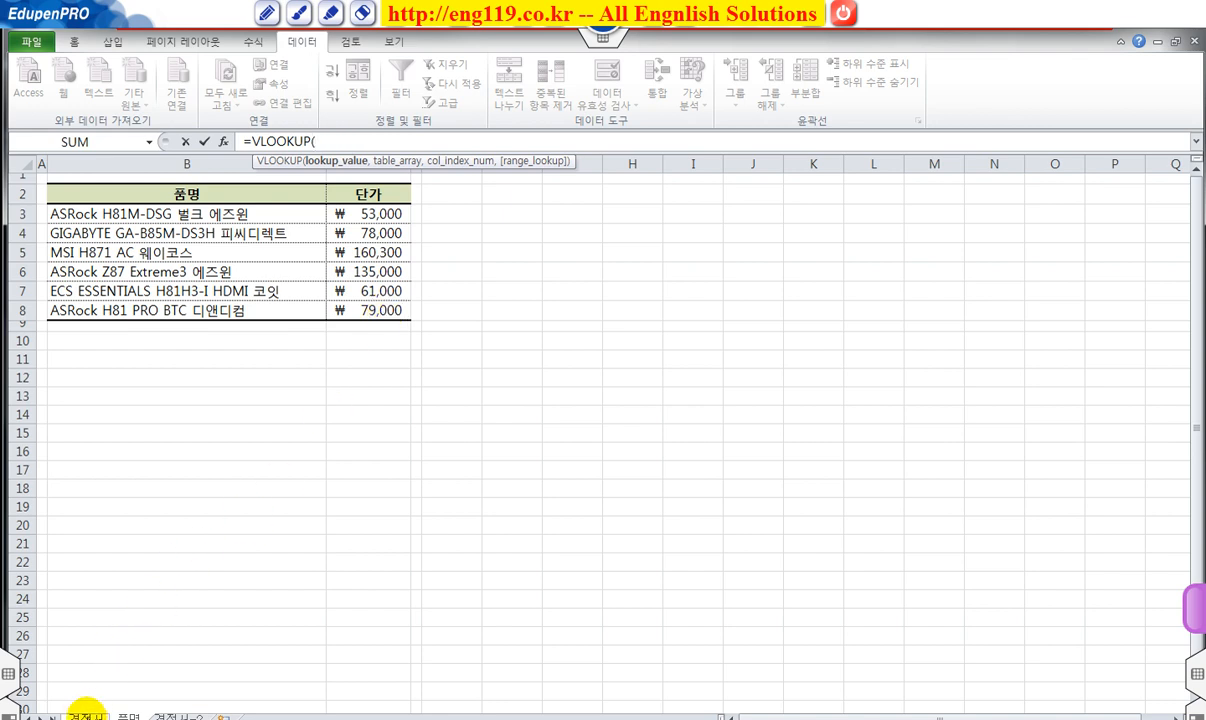
Set the lookup value to 견적서-2's B15 and the table to 품명!$B$3:$C$8.
{"action": "left_click", "coordinate": [179, 716]}
{"action": "left_click", "coordinate": [175, 356]}
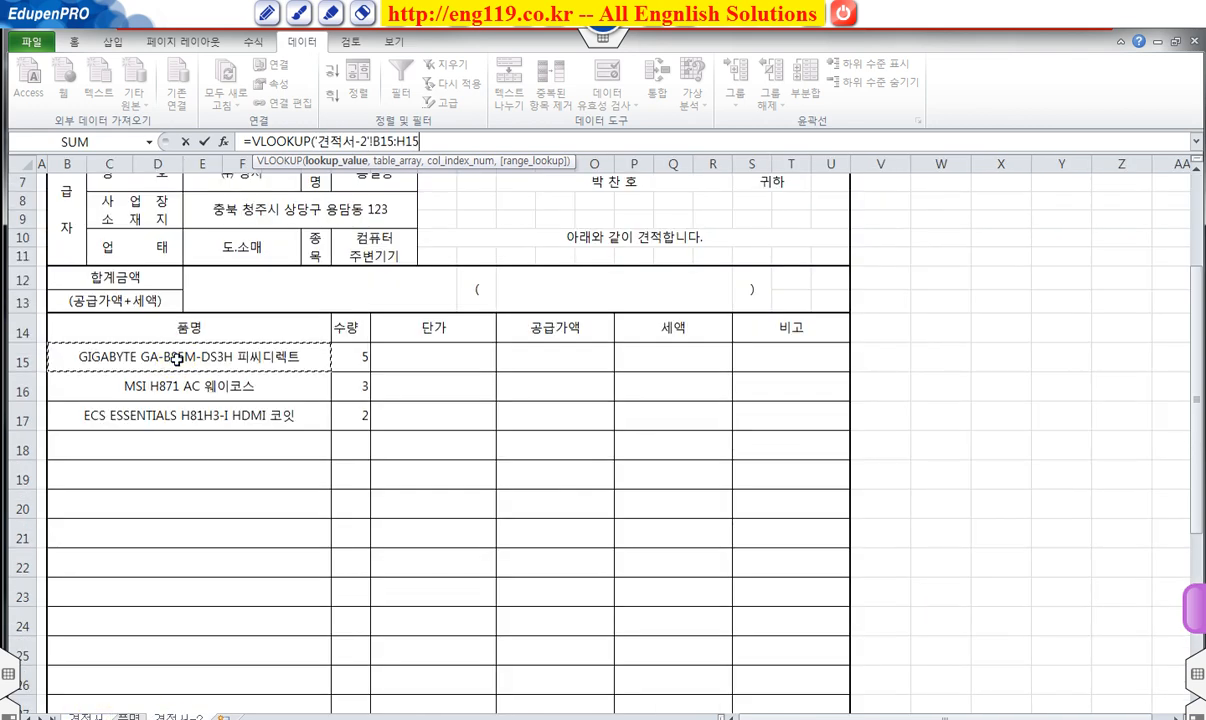
{"action": "type", "text": ","}
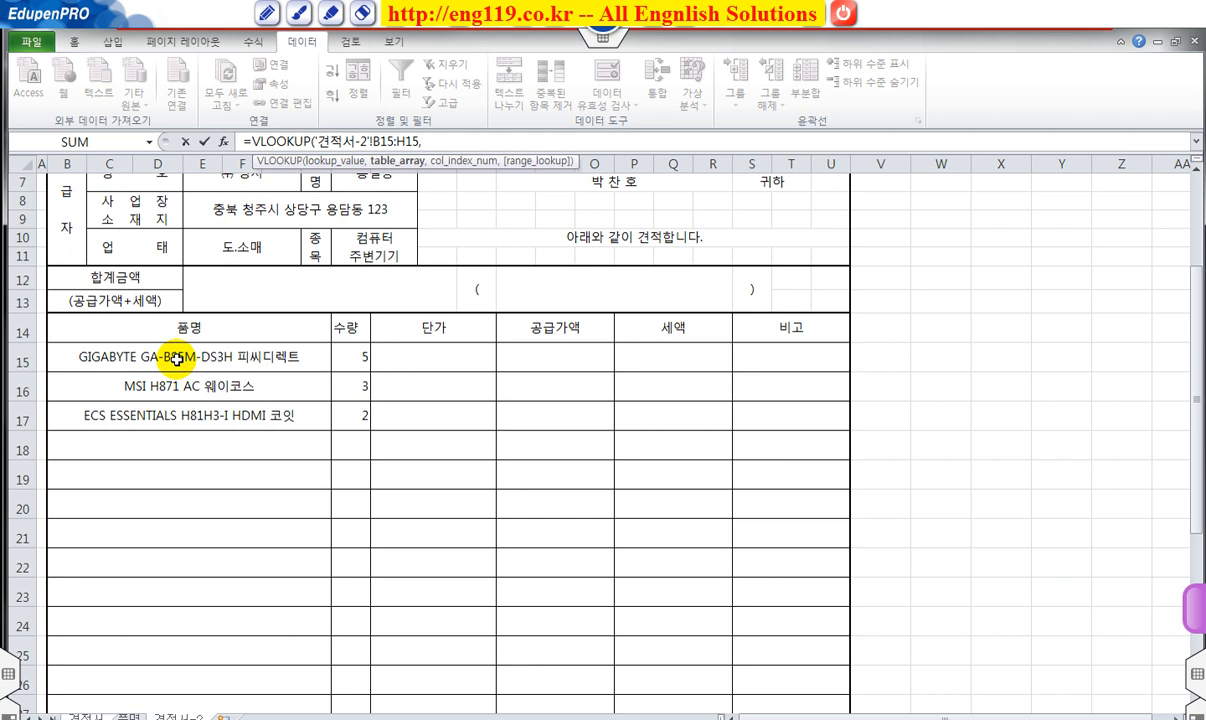
{"action": "left_click", "coordinate": [128, 716]}
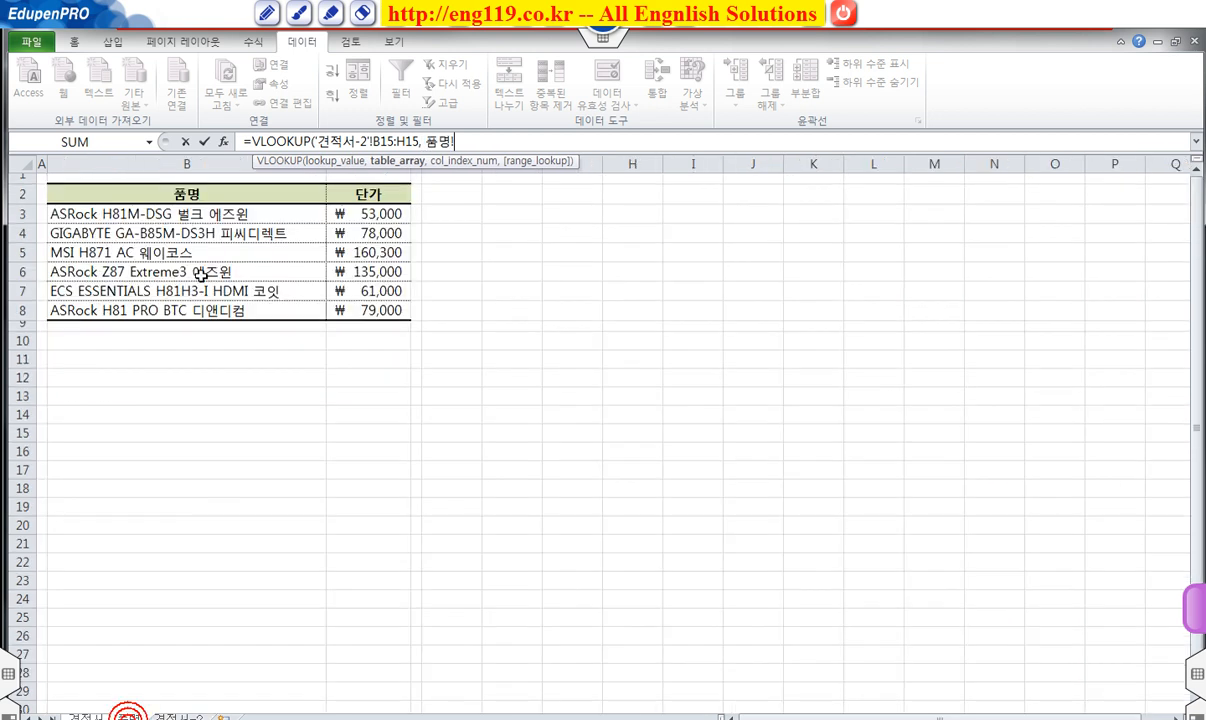
{"action": "left_click_drag", "start_coordinate": [125, 214], "coordinate": [368, 311]}
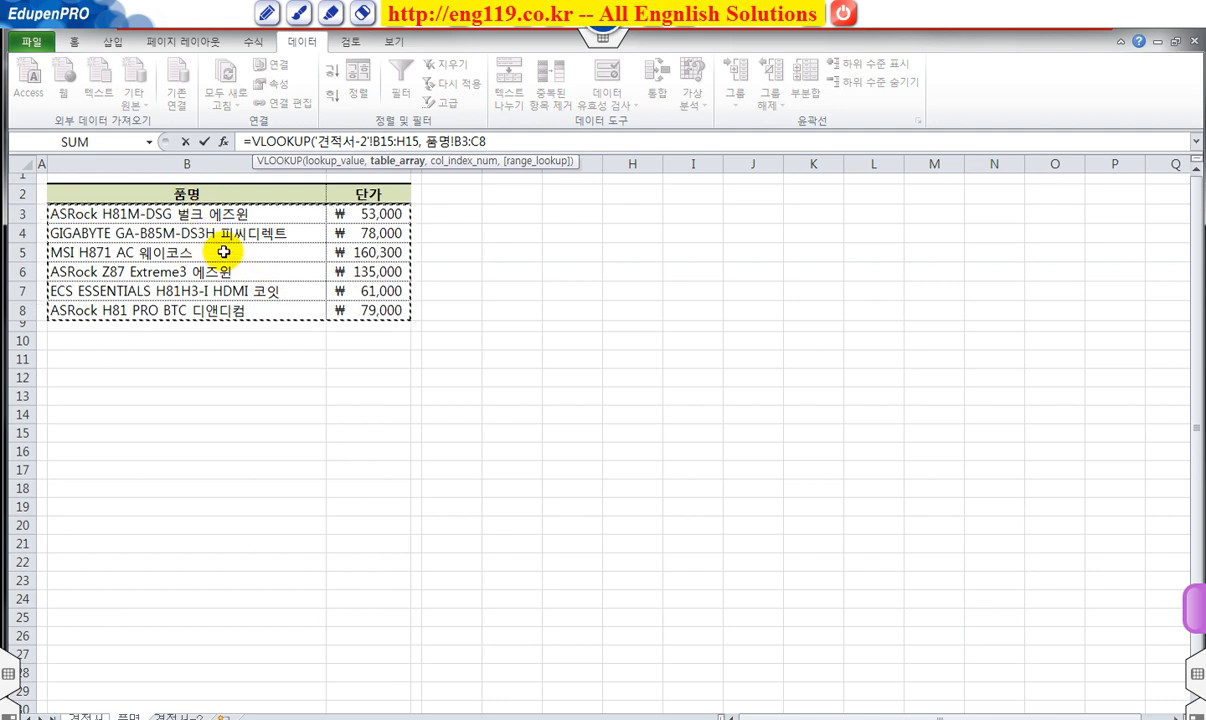
{"action": "key", "text": "F4"}
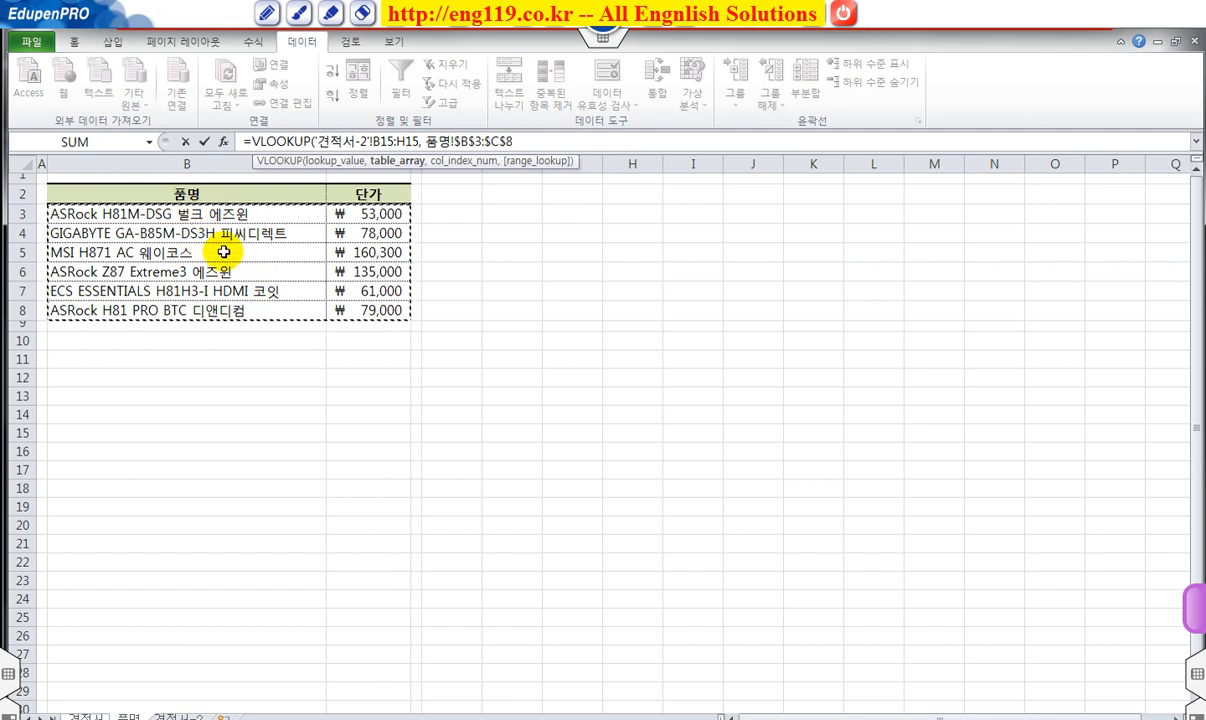
{"action": "type", "text": ", 2"}
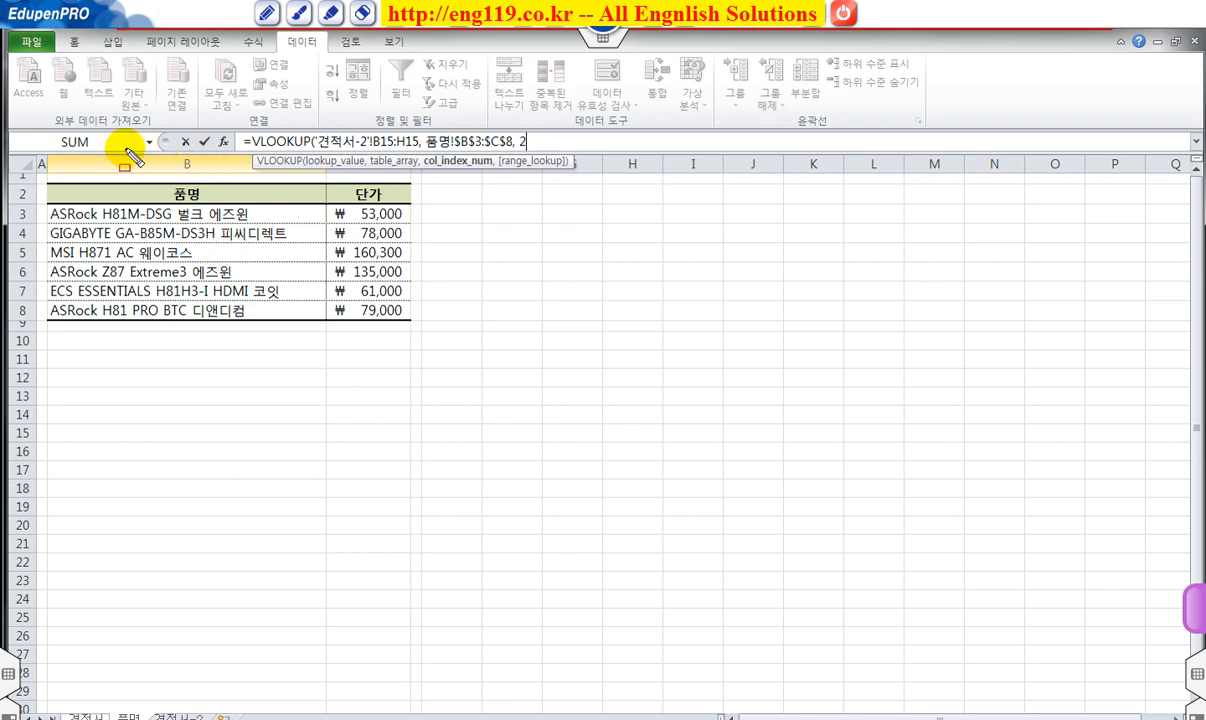
Finish the formula with column 2 and FALSE, entering it into J15:J17 with Ctrl+Enter.
{"action": "mouse_move", "coordinate": [128, 193]}
{"action": "left_mouse_down"}
{"action": "mouse_move", "coordinate": [180, 275]}
{"action": "mouse_move", "coordinate": [217, 300]}
{"action": "left_mouse_up"}
{"action": "mouse_move", "coordinate": [341, 190]}
{"action": "left_mouse_down"}
{"action": "mouse_move", "coordinate": [345, 262]}
{"action": "mouse_move", "coordinate": [393, 313]}
{"action": "left_mouse_up"}
{"action": "left_click_drag", "start_coordinate": [369, 270], "coordinate": [521, 143]}
{"action": "key", "text": "Escape"}
{"action": "left_click", "coordinate": [536, 143]}
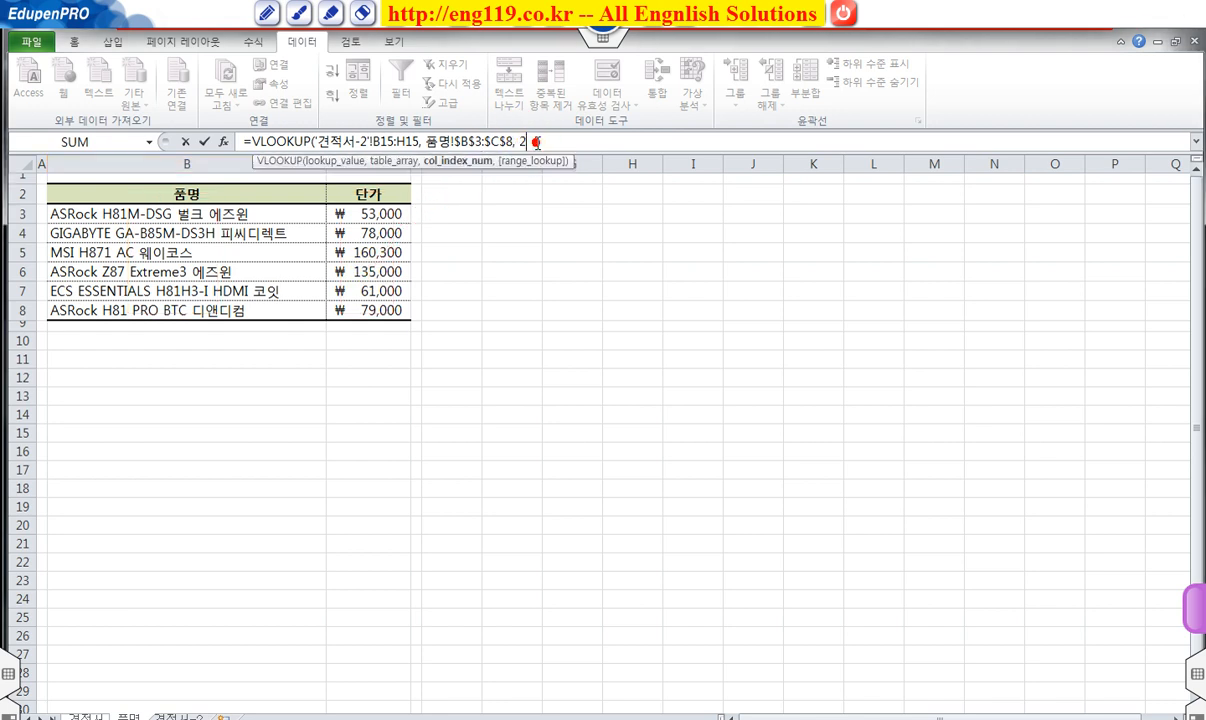
{"action": "type", "text": ","}
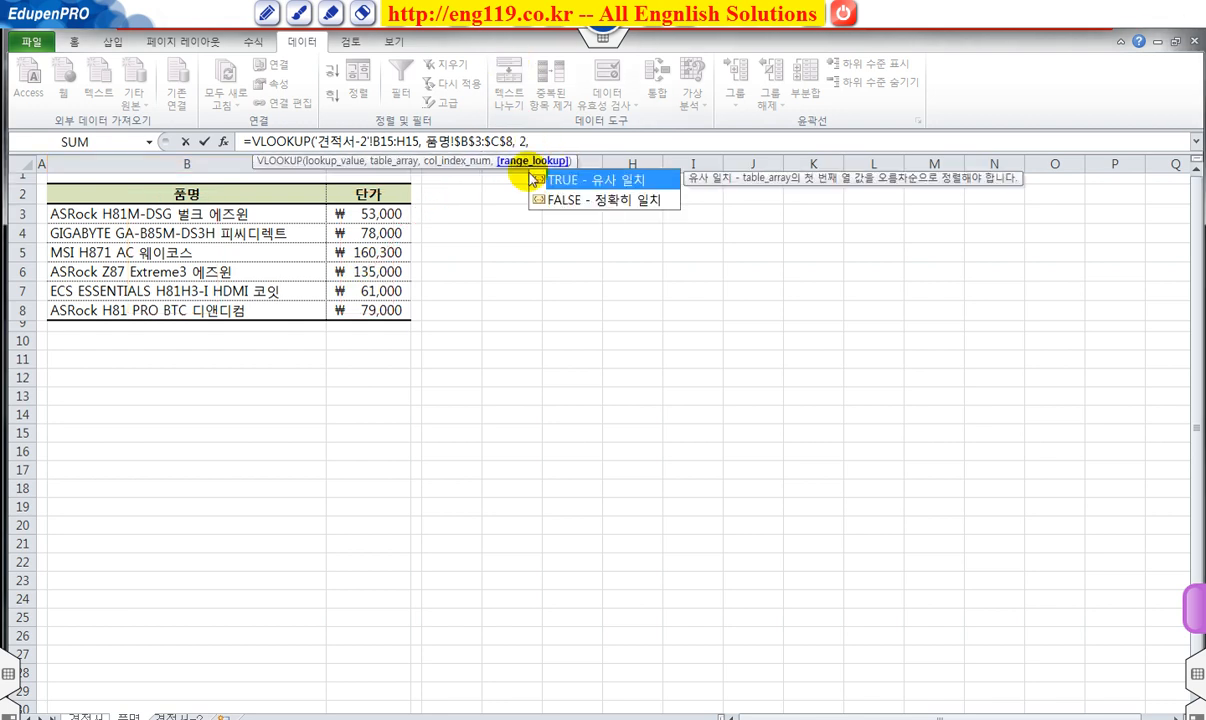
{"action": "double_click", "coordinate": [587, 200]}
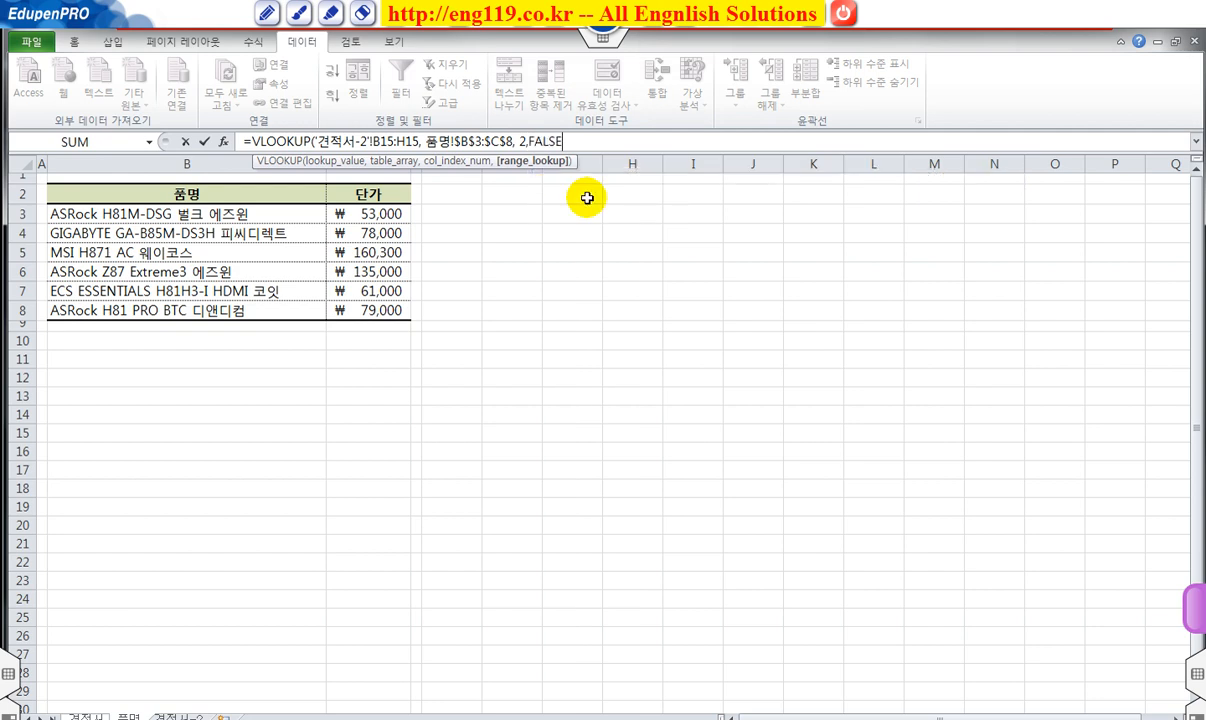
{"action": "type", "text": ")"}
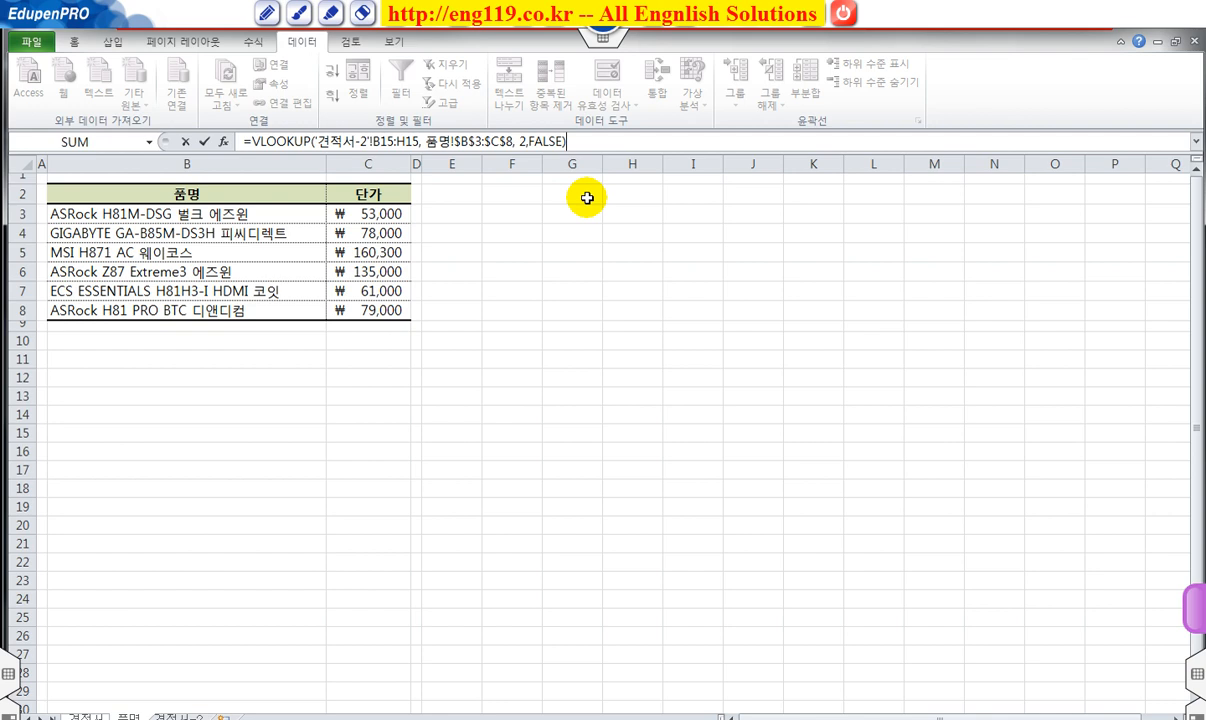
{"action": "key", "text": "ctrl+Return"}
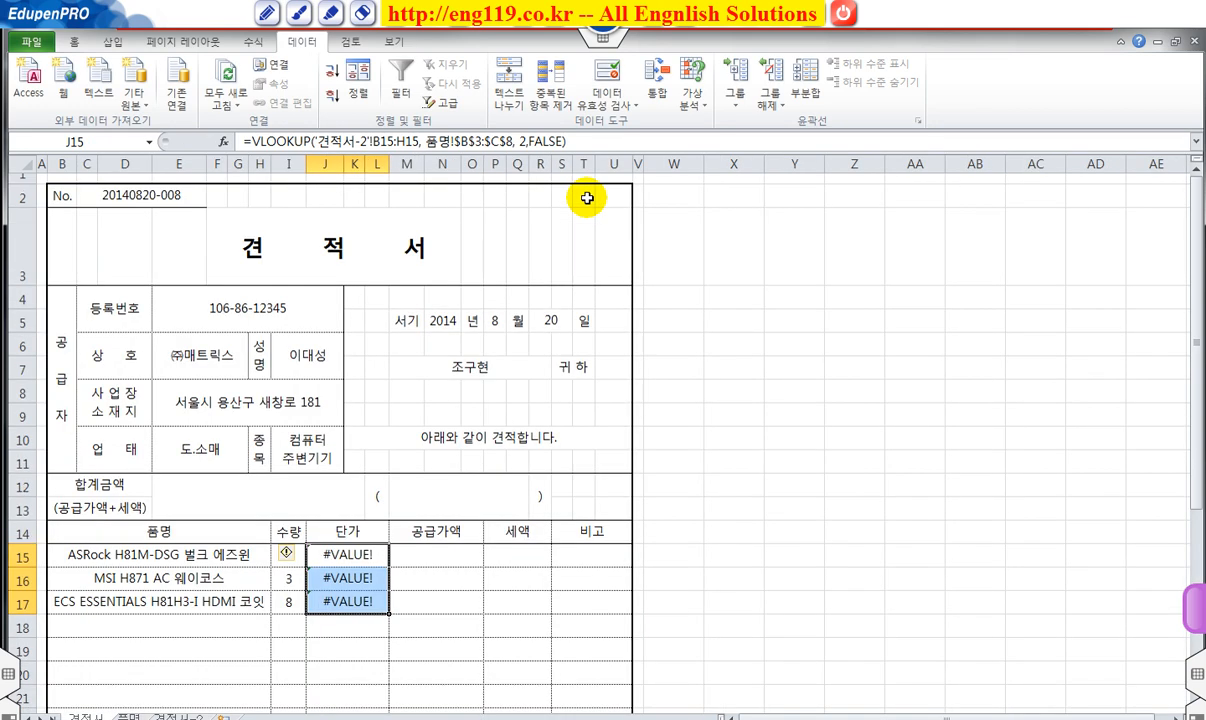
Correct J15's VLOOKUP to use B15 as the lookup value and fill it down to J17.
{"action": "left_click", "coordinate": [375, 553]}
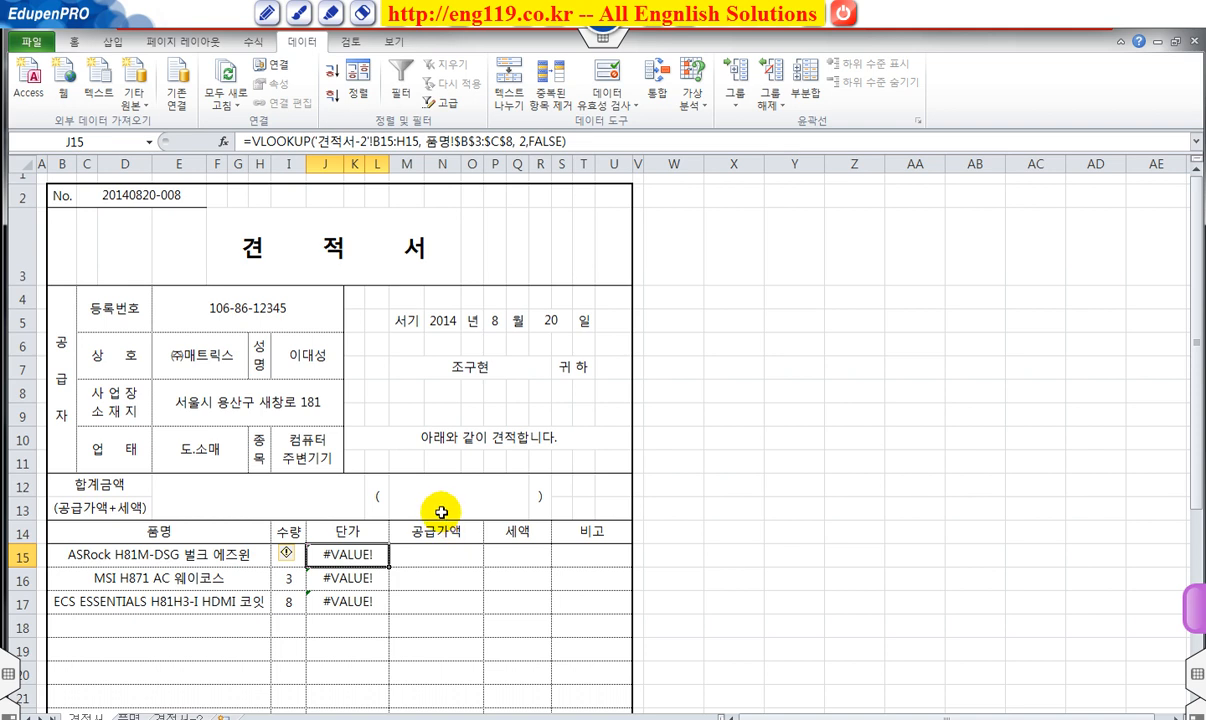
{"action": "left_click", "coordinate": [355, 141]}
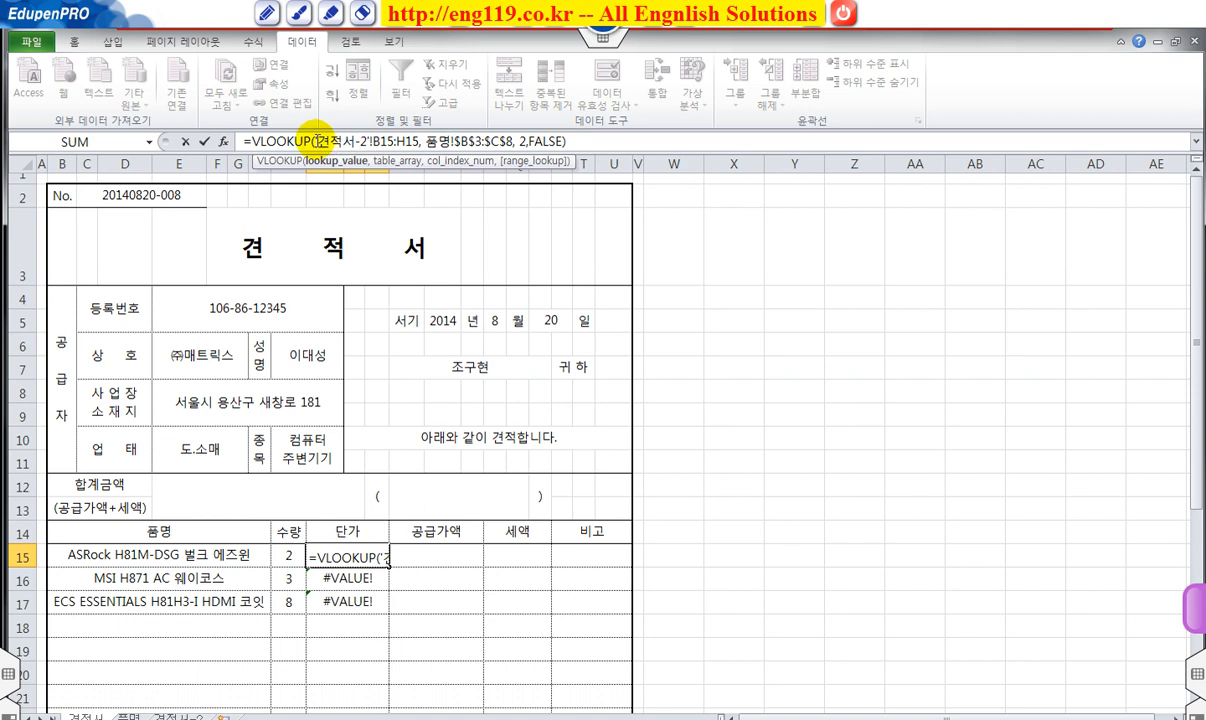
{"action": "left_click_drag", "start_coordinate": [313, 141], "coordinate": [410, 146]}
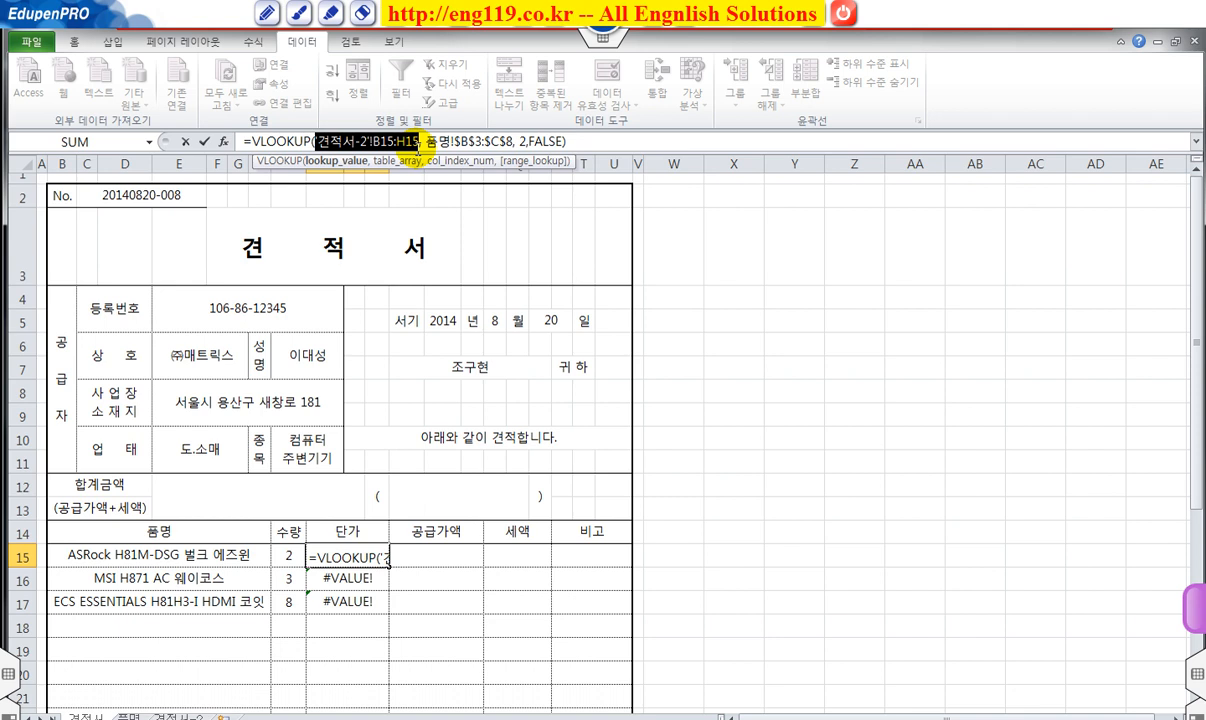
{"action": "left_click", "coordinate": [234, 553]}
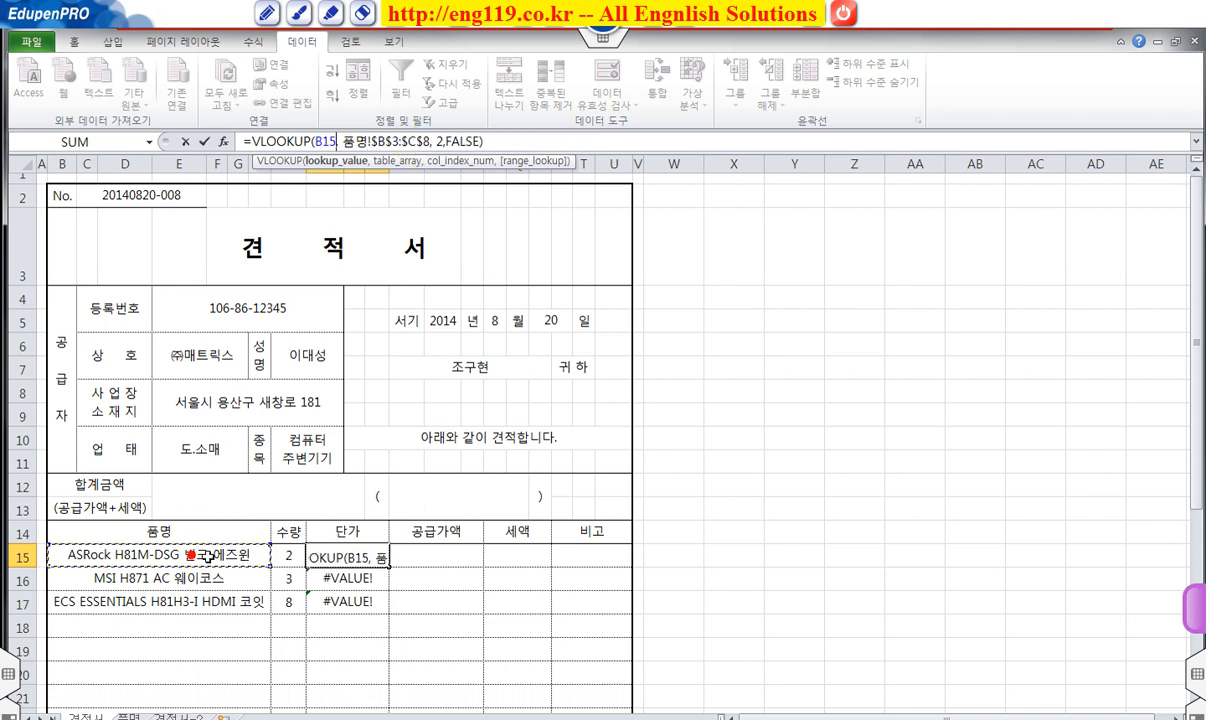
{"action": "key", "text": "Return"}
{"action": "left_click", "coordinate": [357, 552]}
{"action": "left_click_drag", "start_coordinate": [389, 567], "coordinate": [395, 605]}
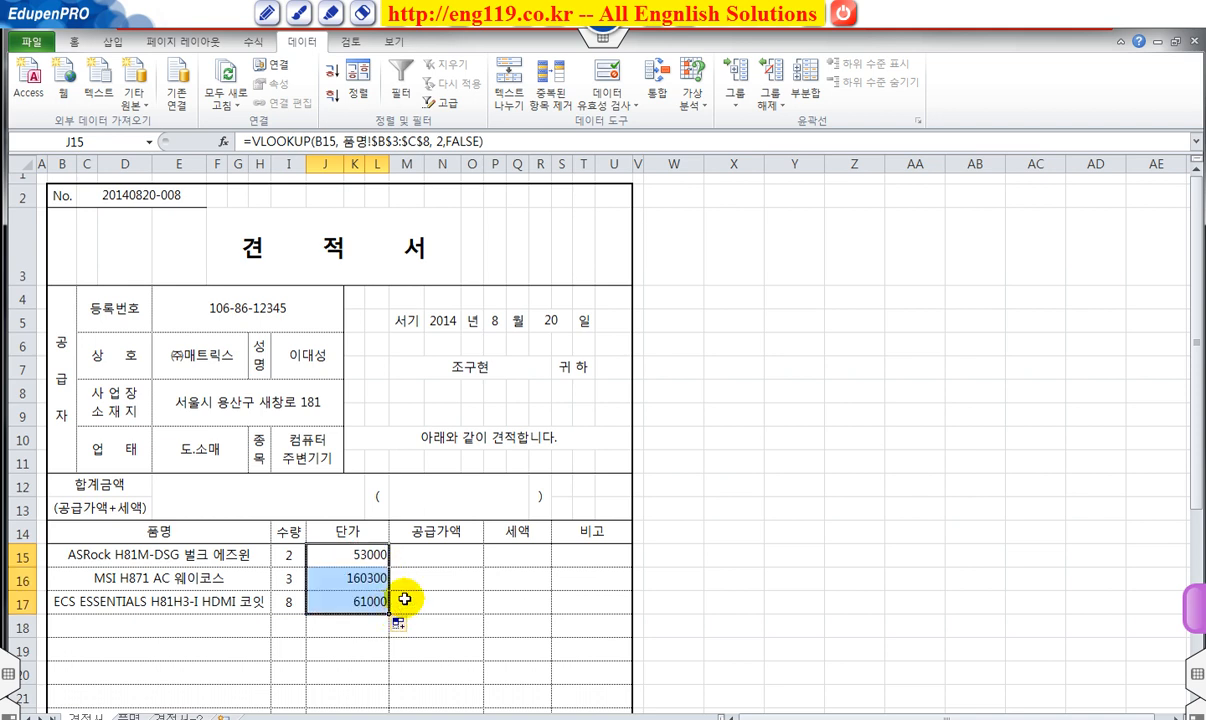
Apply Comma Style so the unit prices read 53,000, 160,300 and 61,000.
{"action": "right_click", "coordinate": [333, 550]}
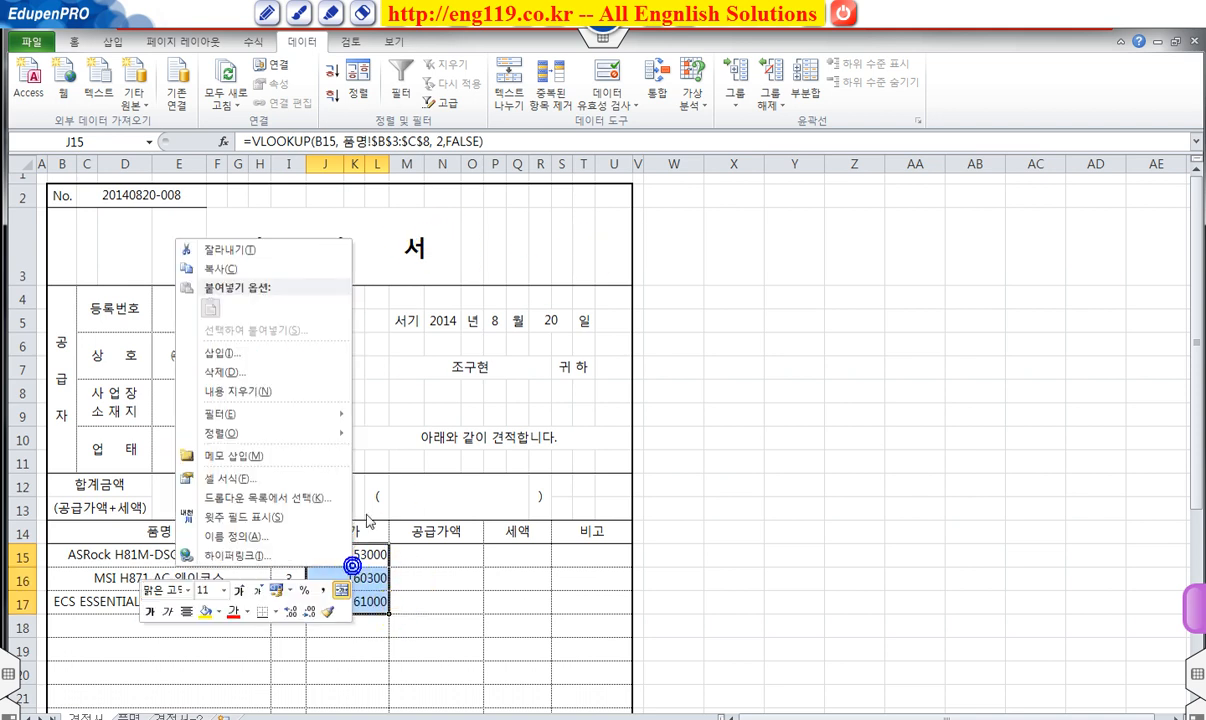
{"action": "left_click", "coordinate": [323, 592]}
{"action": "left_click", "coordinate": [440, 600]}
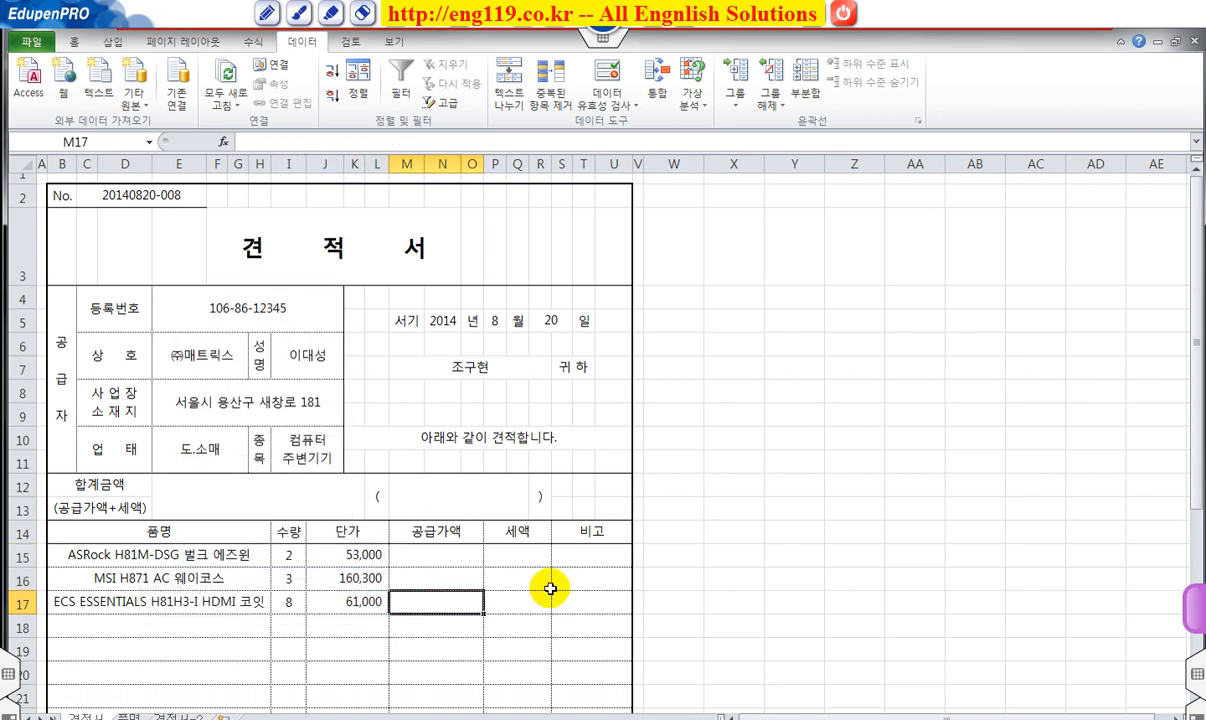
Fill M15:M17 with =I15*J15, giving supply amounts 106,000, 480,900 and 488,000.
{"action": "scroll", "coordinate": [546, 585], "scroll_direction": "down", "scroll_amount": 2}
{"action": "left_click_drag", "start_coordinate": [425, 362], "coordinate": [445, 408]}
{"action": "left_click", "coordinate": [375, 140]}
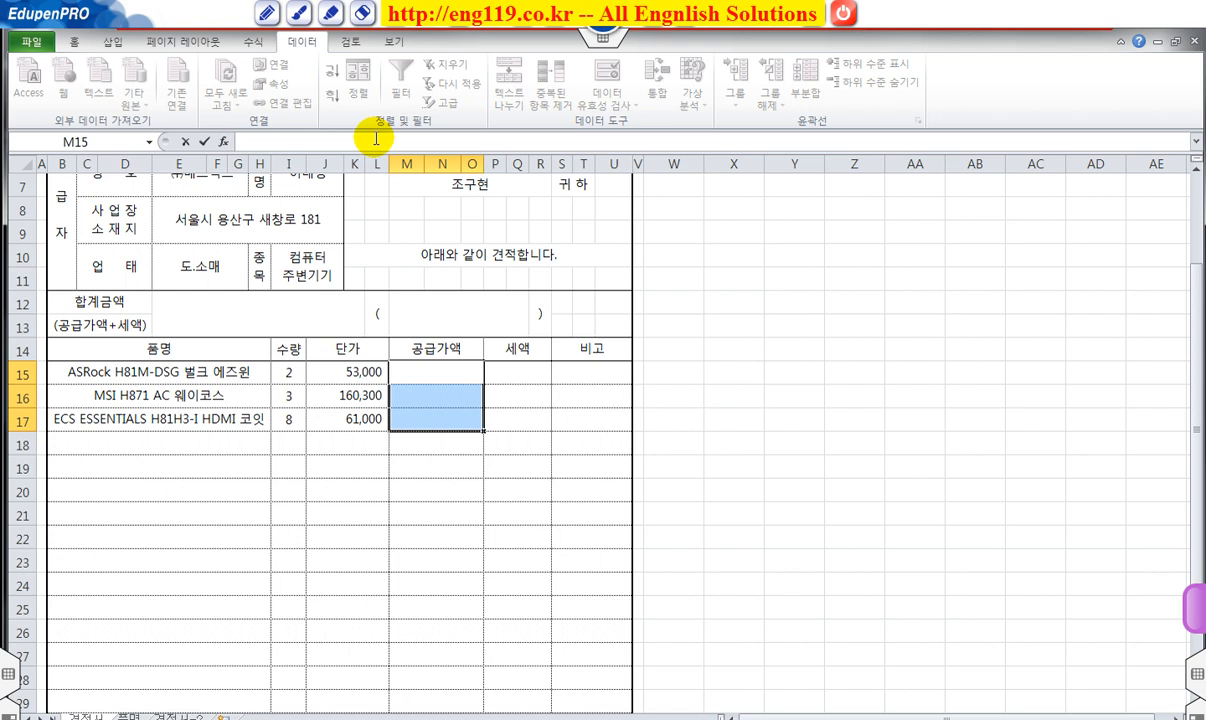
{"action": "left_click", "coordinate": [286, 372]}
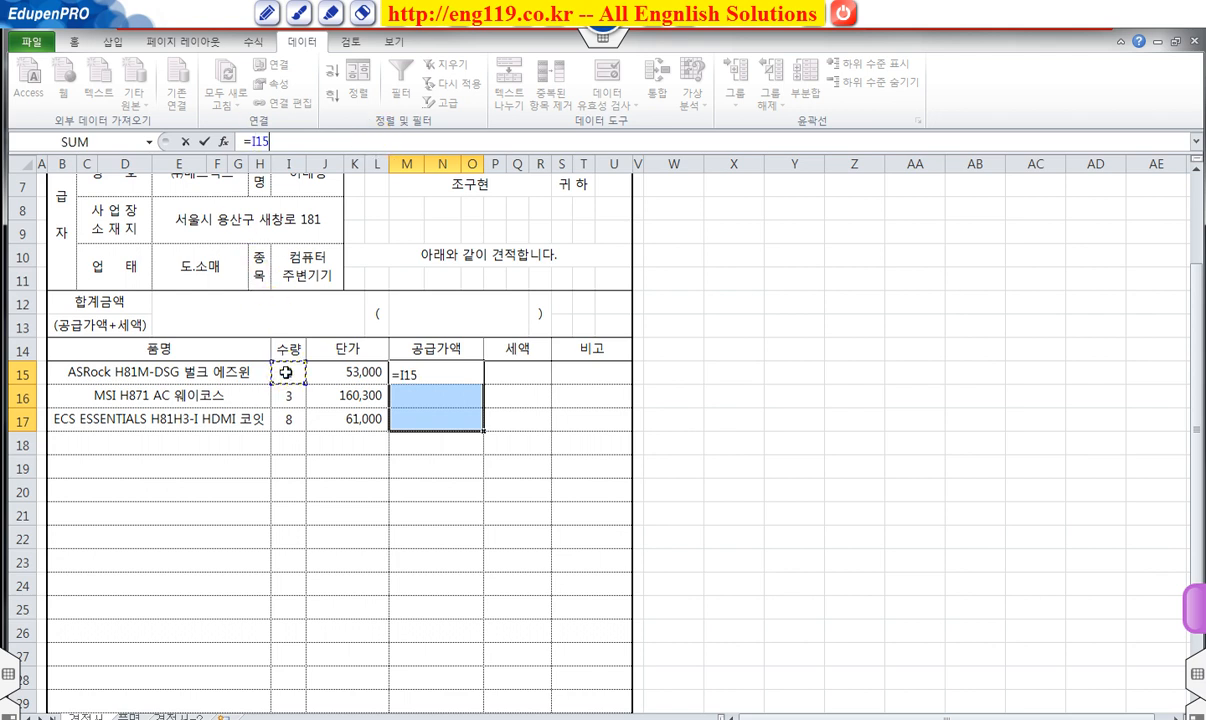
{"action": "type", "text": "*"}
{"action": "left_click", "coordinate": [363, 370]}
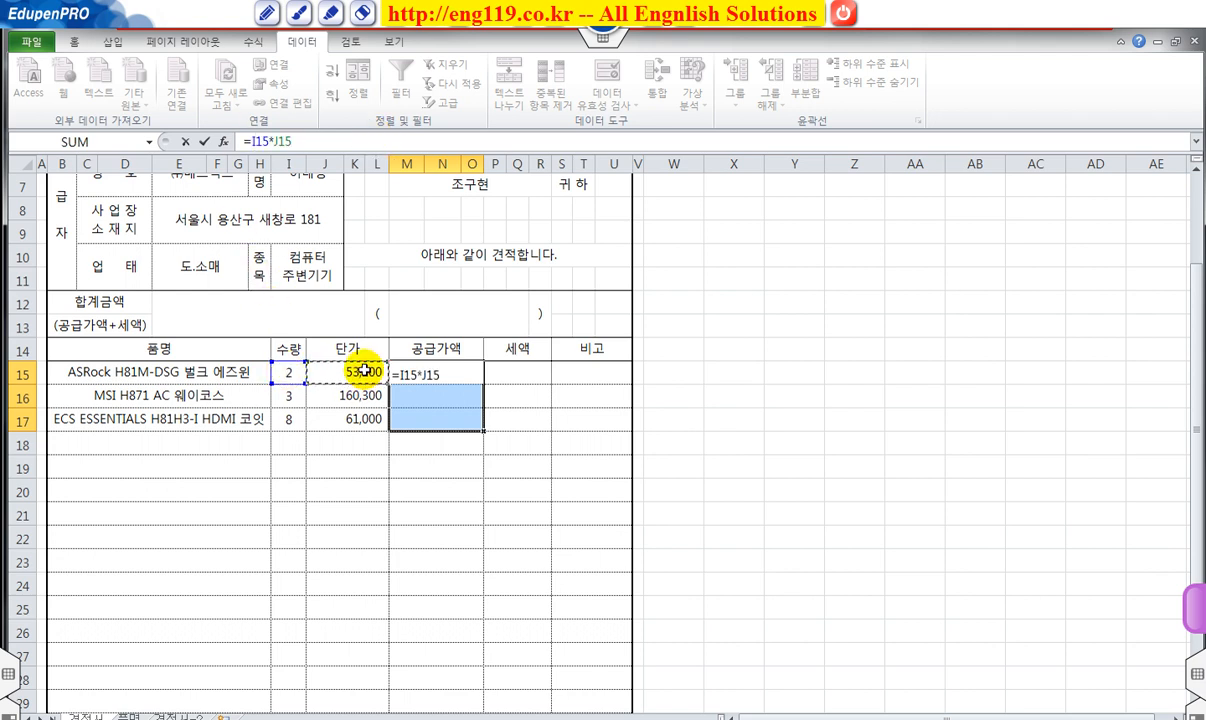
{"action": "key", "text": "ctrl+Return"}
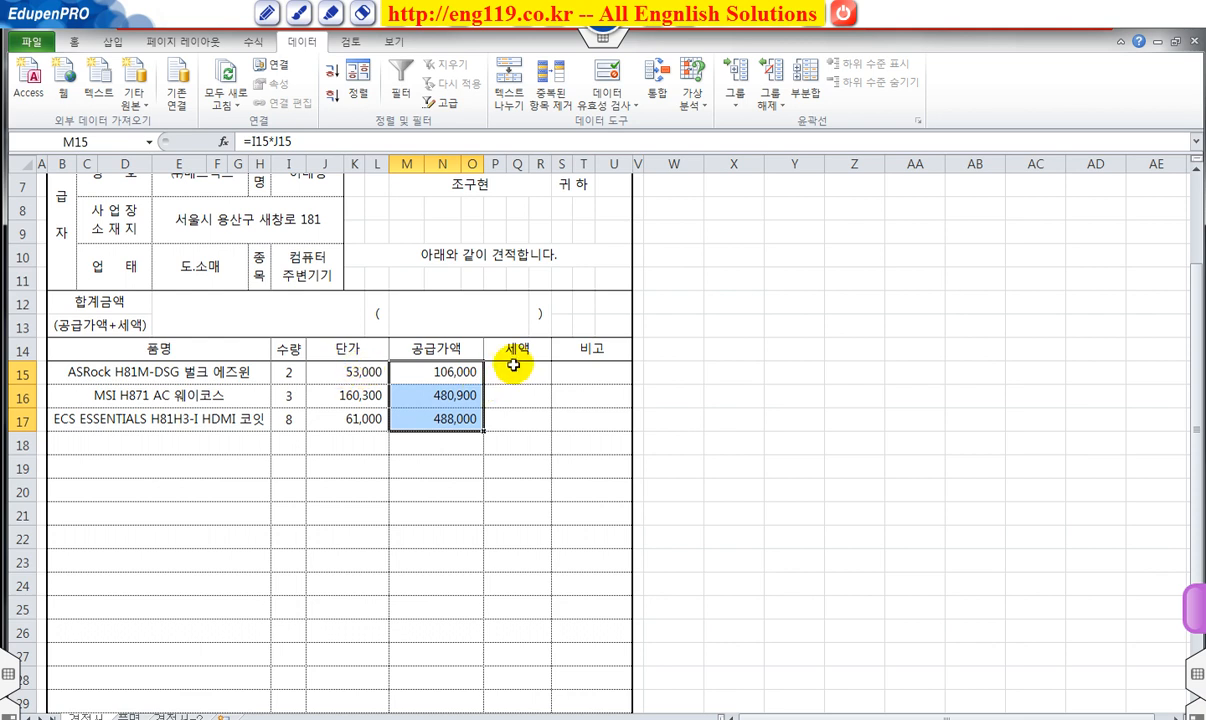
Fill the 세액 cells with =M15*10%, giving tax of 10,600, 48,090 and 48,800.
{"action": "left_click_drag", "start_coordinate": [517, 370], "coordinate": [512, 414]}
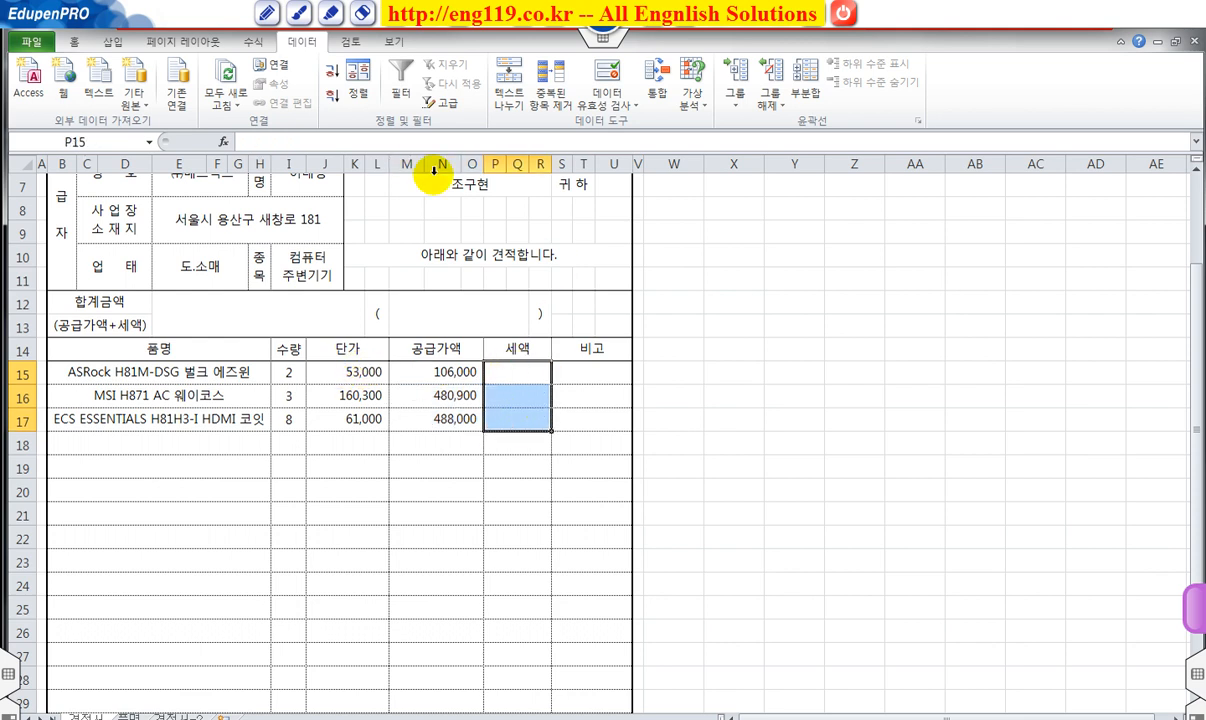
{"action": "left_click", "coordinate": [339, 147]}
{"action": "type", "text": "="}
{"action": "left_click", "coordinate": [436, 371]}
{"action": "type", "text": "*"}
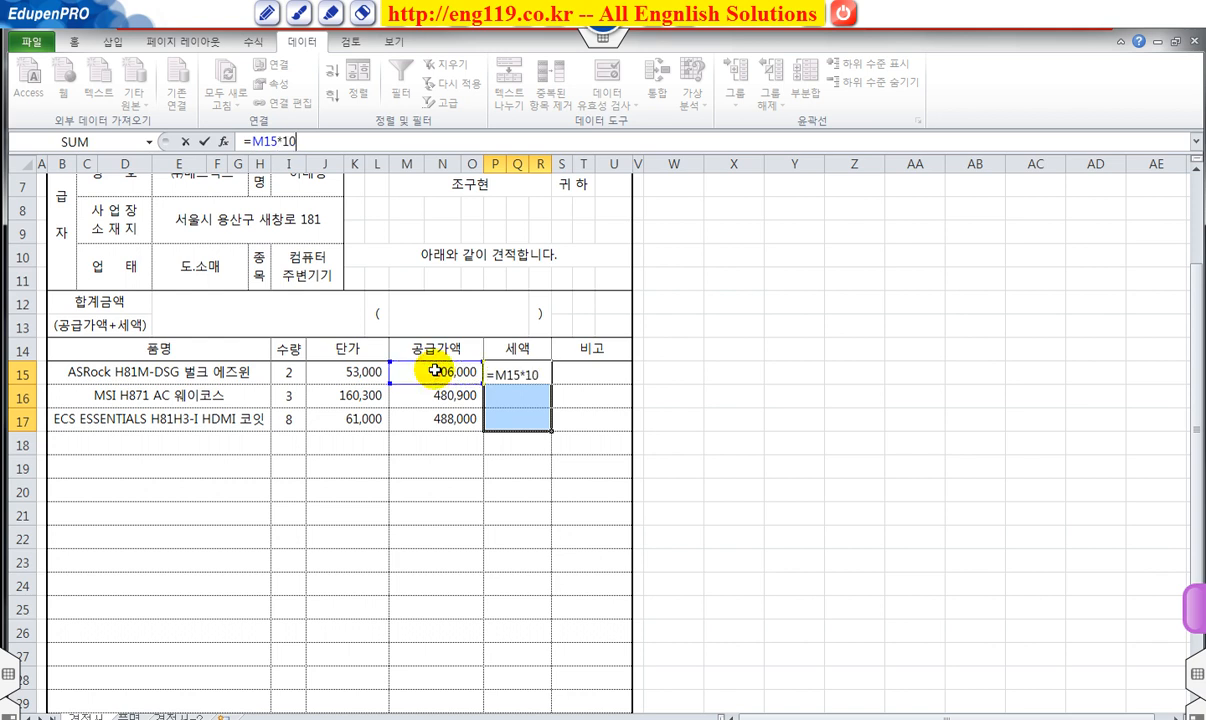
{"action": "type", "text": "10%"}
{"action": "key", "text": "ctrl+Return"}
{"action": "left_click", "coordinate": [520, 451]}
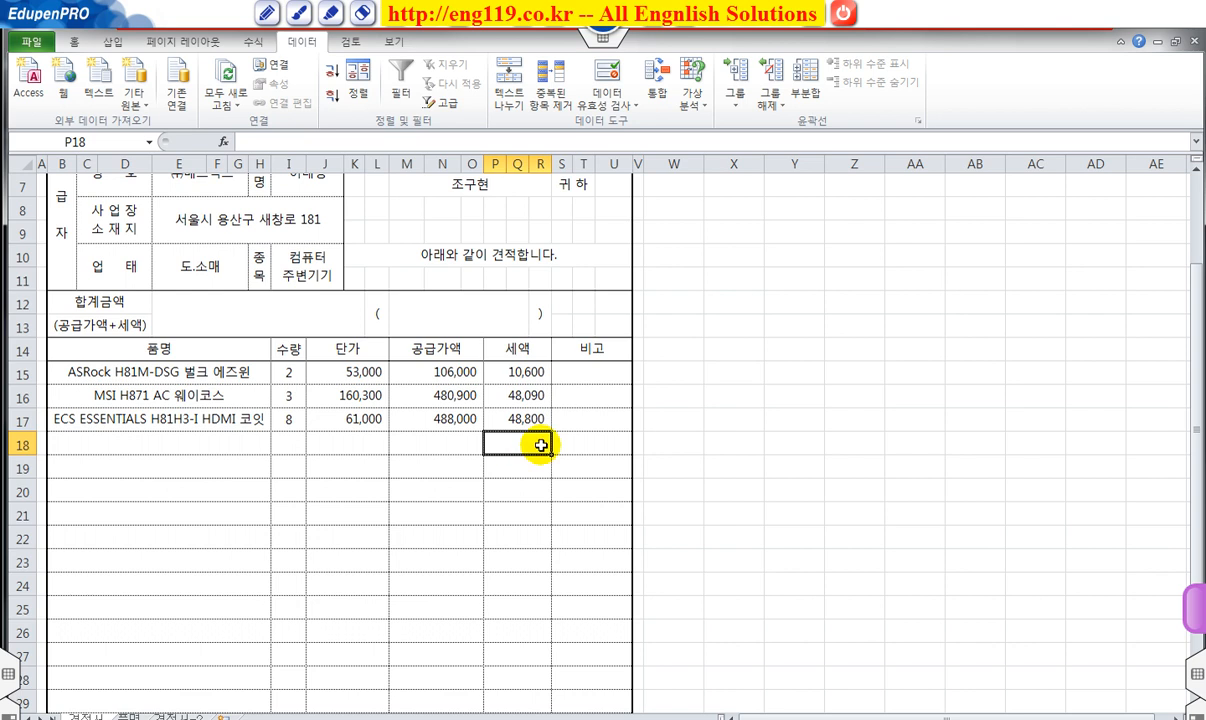
{"action": "scroll", "coordinate": [540, 445], "scroll_direction": "up", "scroll_amount": 1}
{"action": "left_click", "coordinate": [458, 374]}
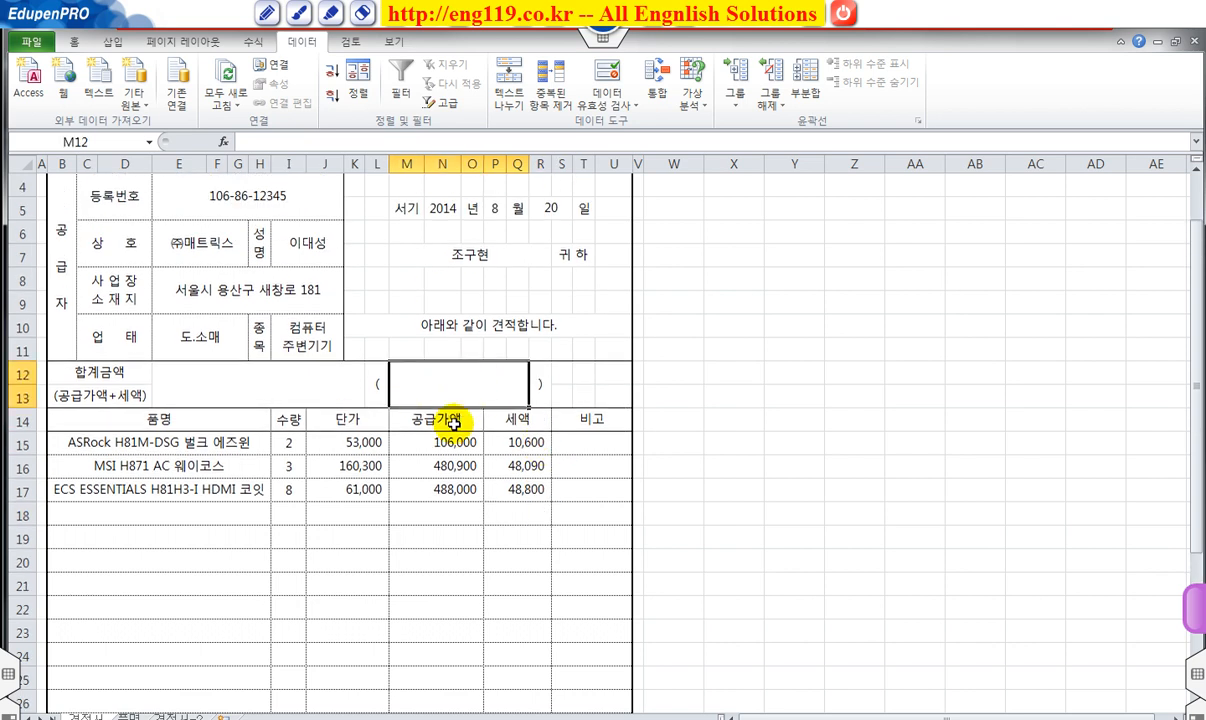
Enter =SUM(M15:R17) in the merged total cell M12.
{"action": "left_click_drag", "start_coordinate": [431, 445], "coordinate": [520, 488]}
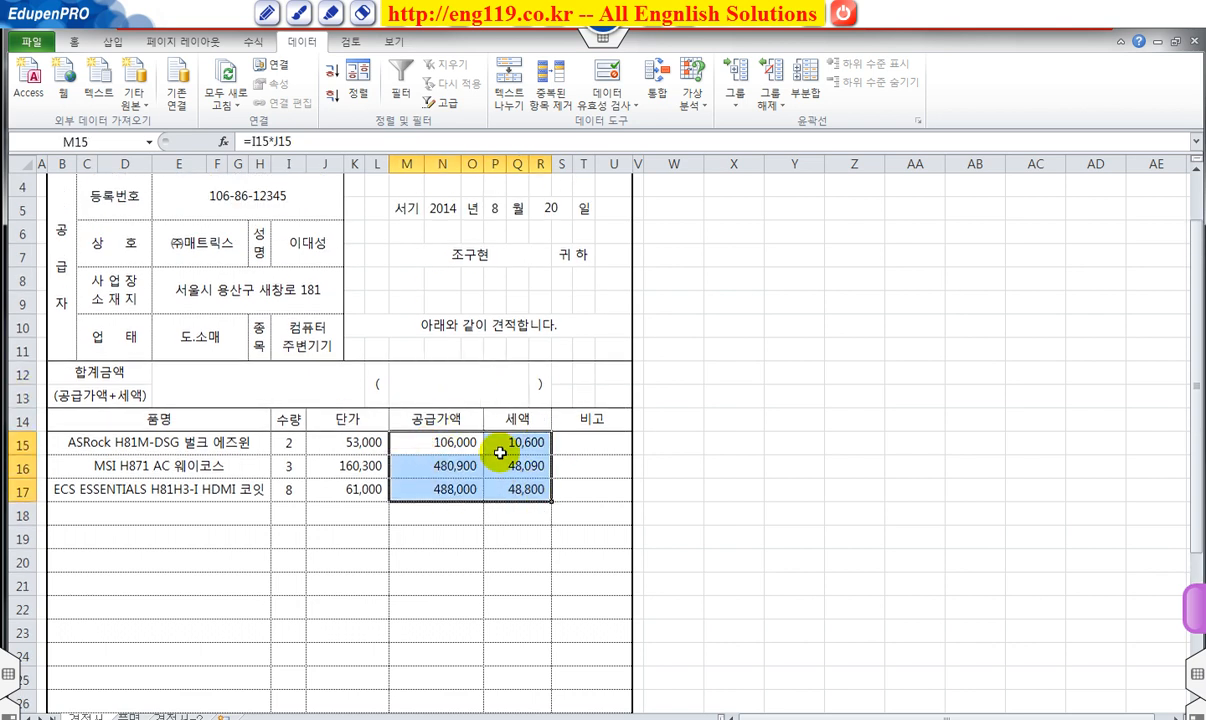
{"action": "left_click", "coordinate": [418, 366]}
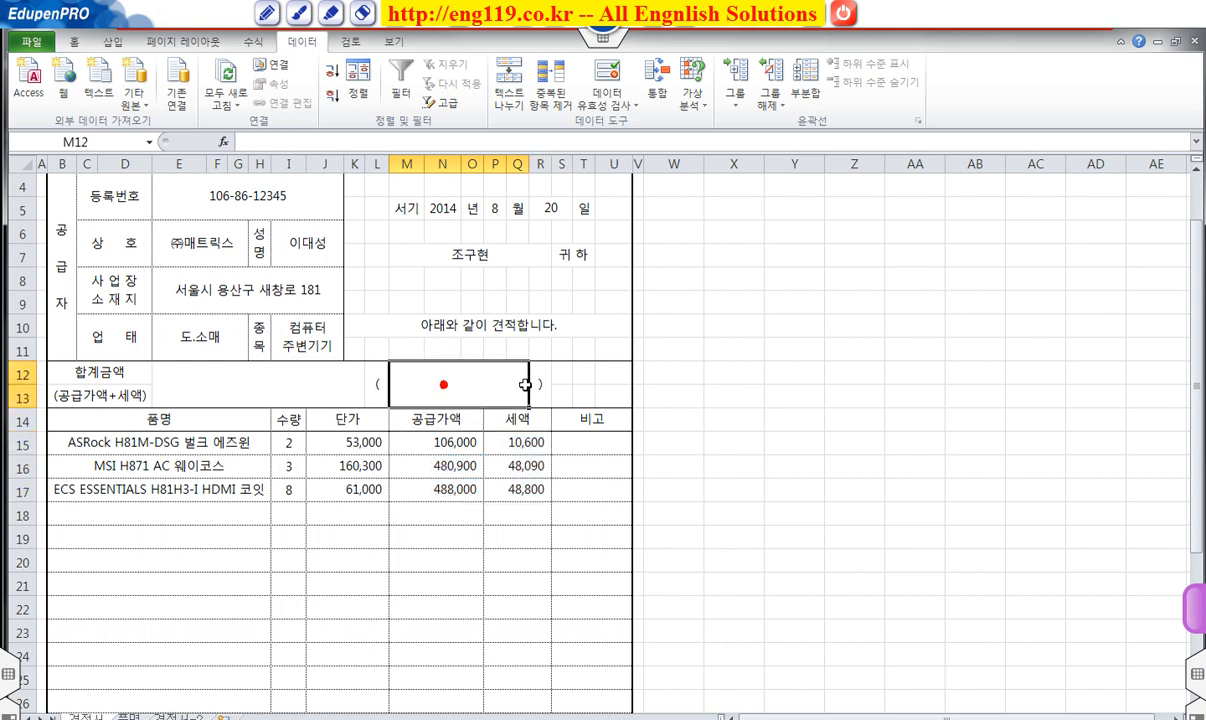
{"action": "type", "text": "=s"}
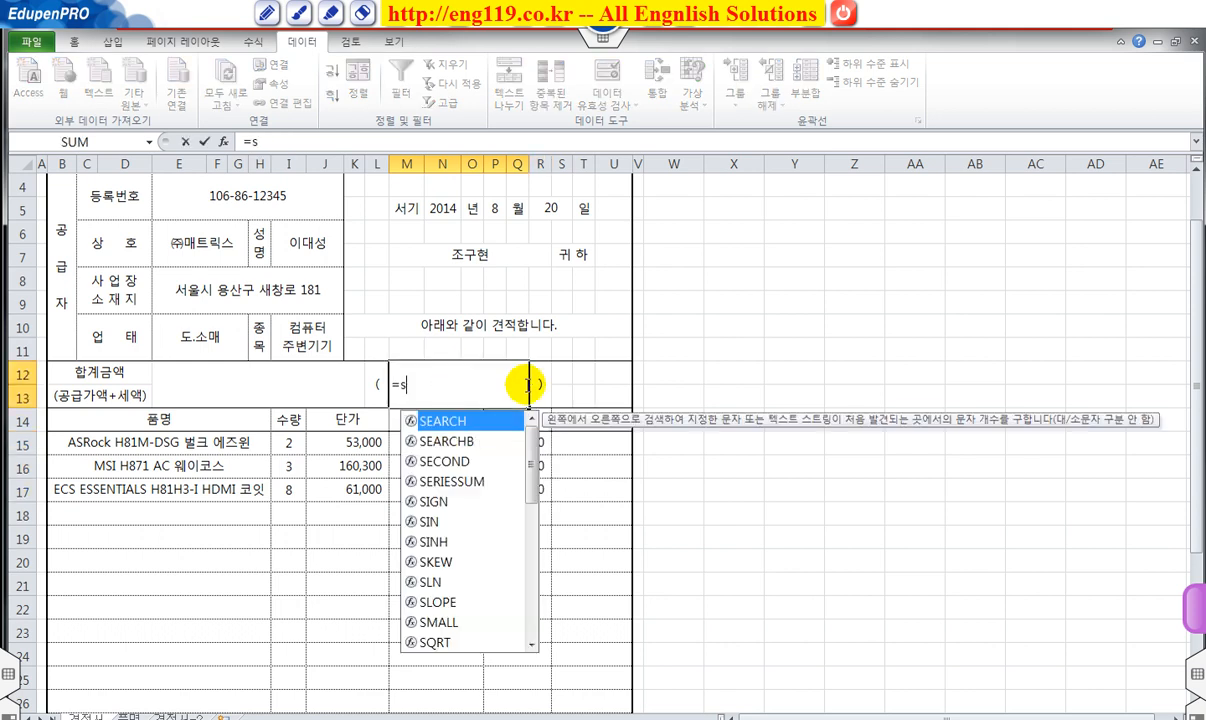
{"action": "type", "text": "u"}
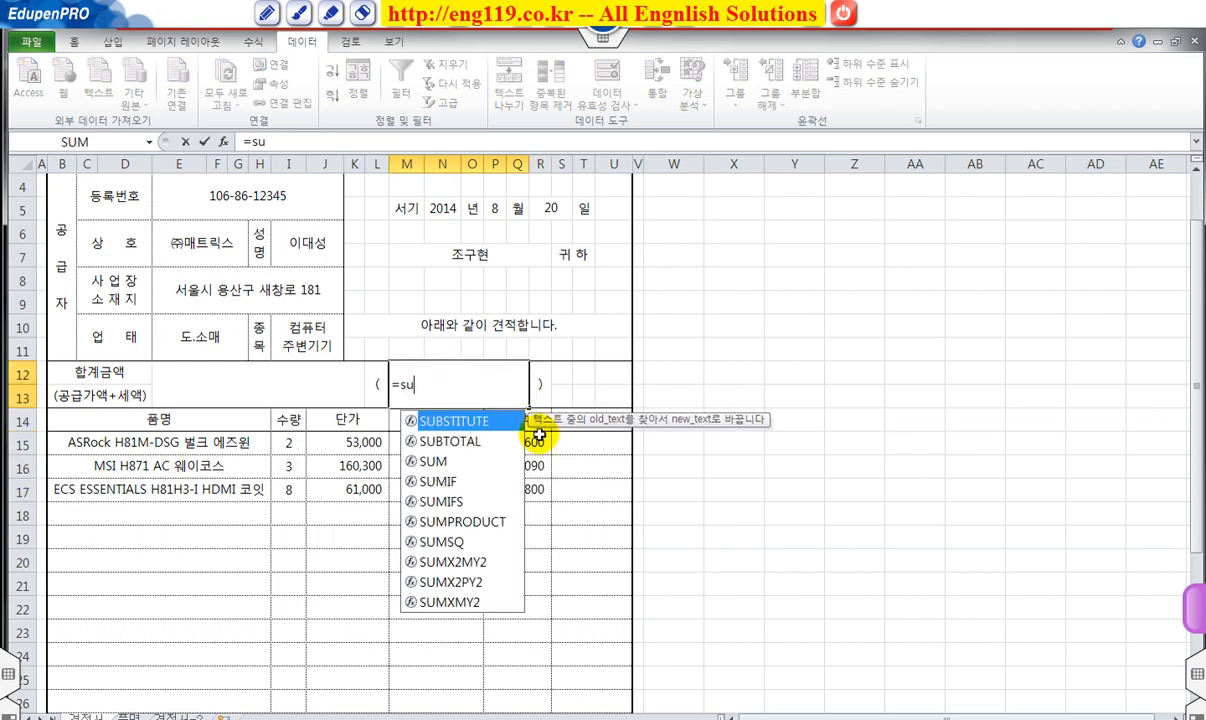
{"action": "left_click", "coordinate": [446, 461]}
{"action": "double_click", "coordinate": [452, 463]}
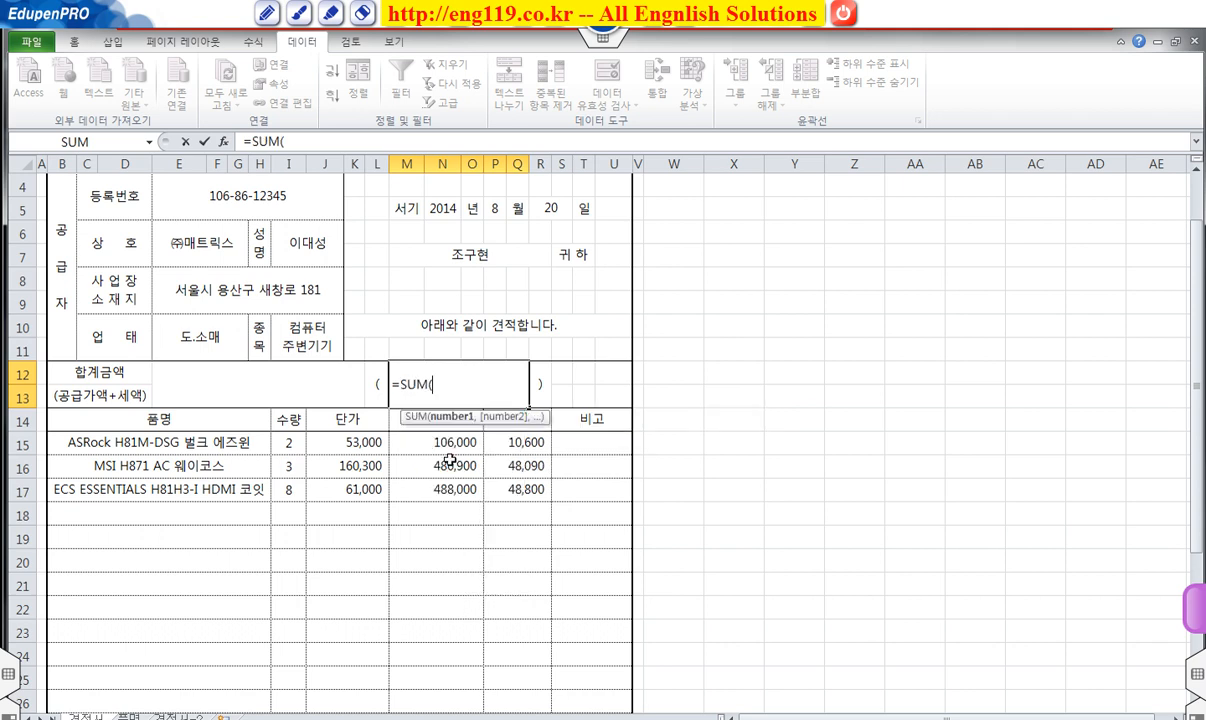
{"action": "left_click_drag", "start_coordinate": [455, 441], "coordinate": [523, 489]}
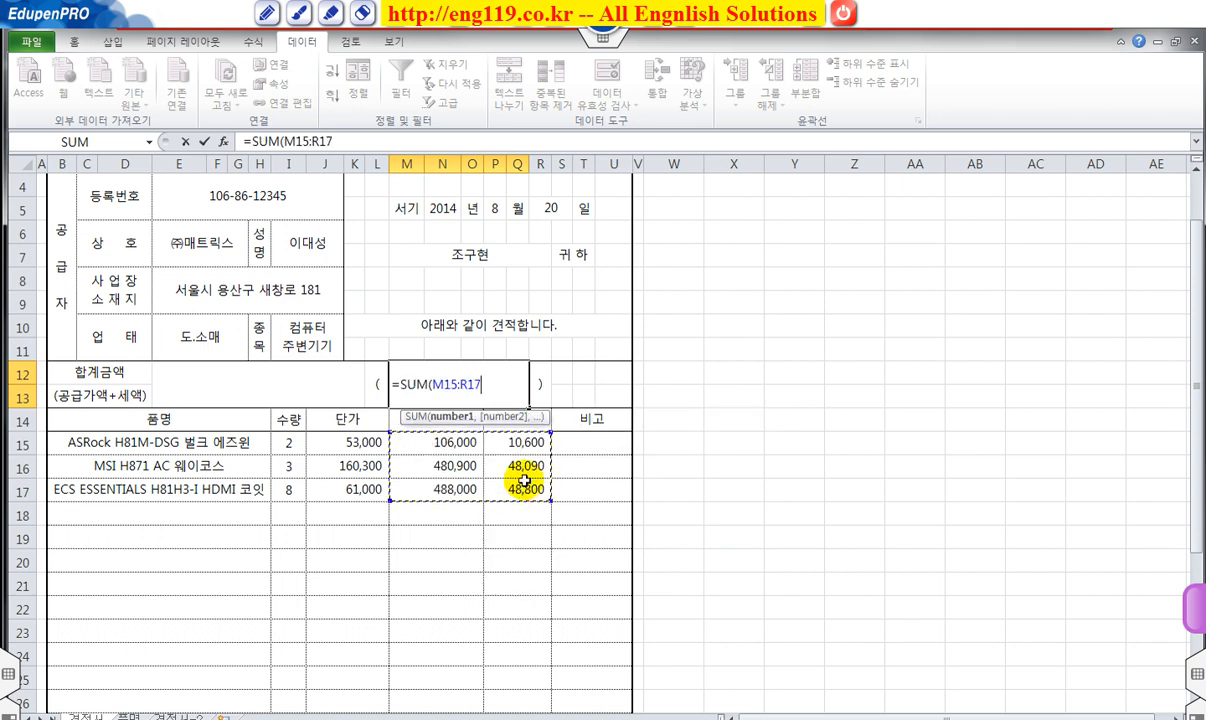
{"action": "key", "text": "Return"}
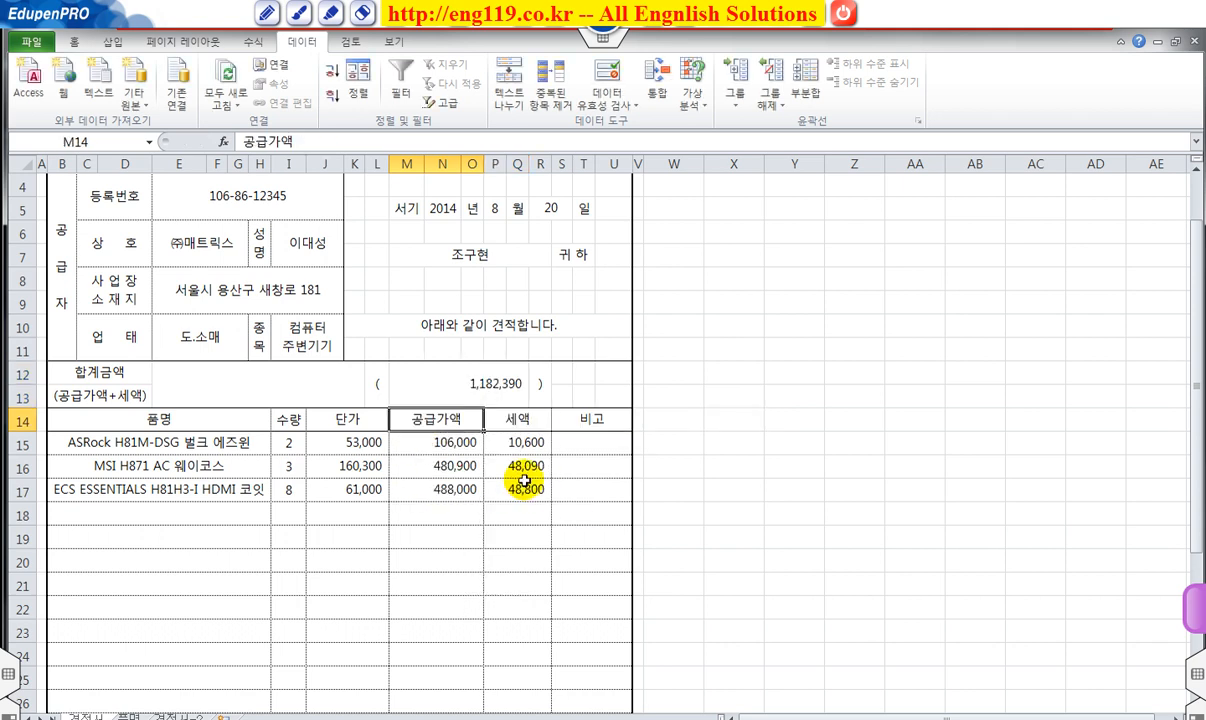
Format M12's total in Accounting ₩ style, bold, with font enlarged to 14.
{"action": "left_click", "coordinate": [499, 380]}
{"action": "left_click", "coordinate": [74, 42]}
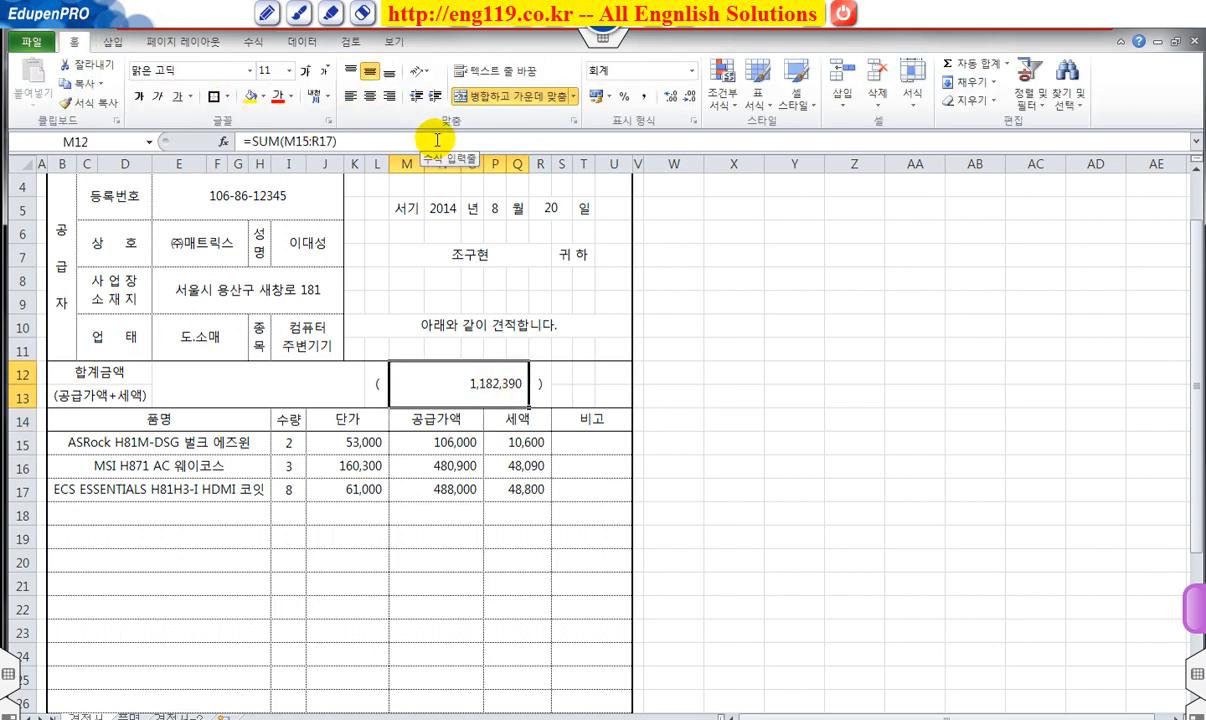
{"action": "left_click", "coordinate": [691, 71]}
{"action": "left_click", "coordinate": [690, 72]}
{"action": "left_click", "coordinate": [691, 71]}
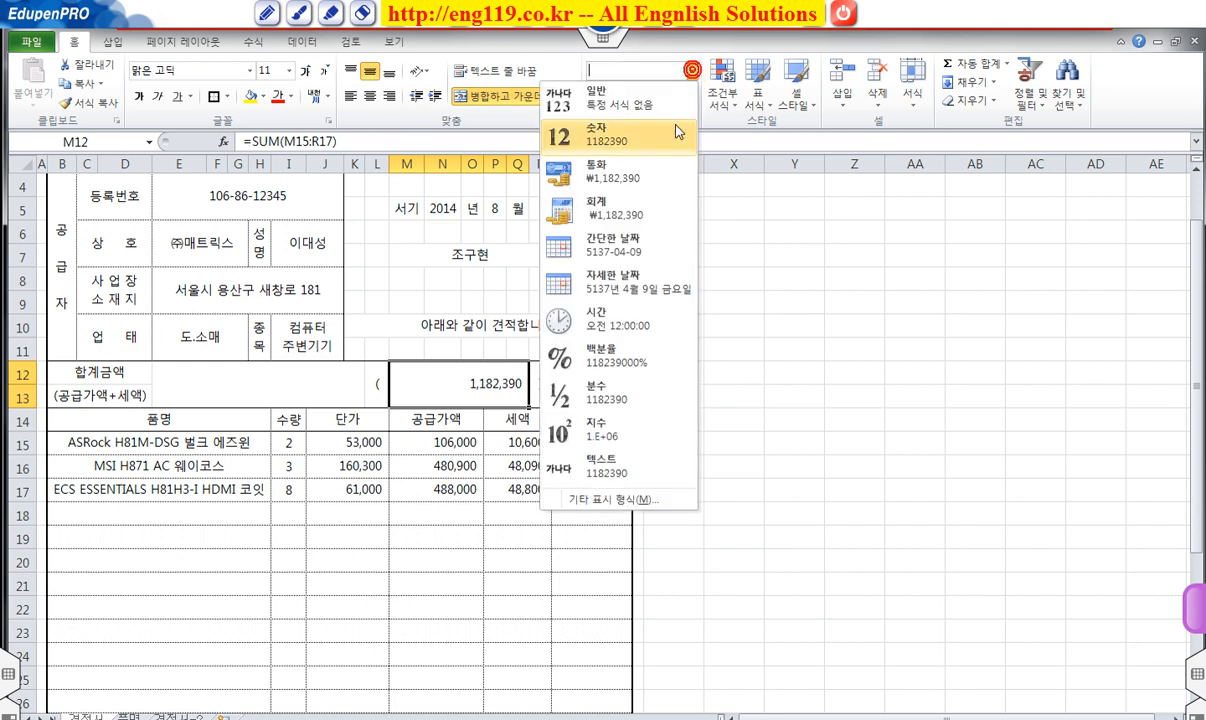
{"action": "left_click", "coordinate": [617, 222]}
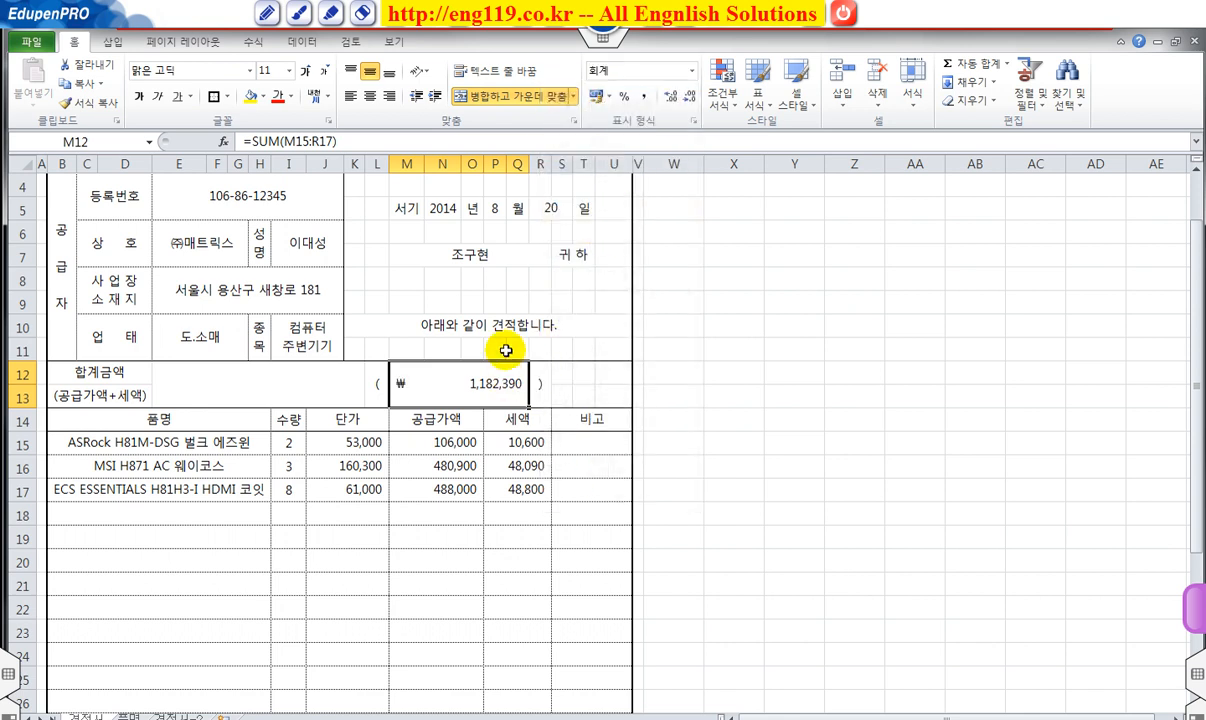
{"action": "left_click", "coordinate": [139, 97]}
{"action": "left_click", "coordinate": [304, 71]}
{"action": "left_click", "coordinate": [304, 71]}
Link merged cell E12 to the total with =M12.
{"action": "left_click", "coordinate": [279, 385]}
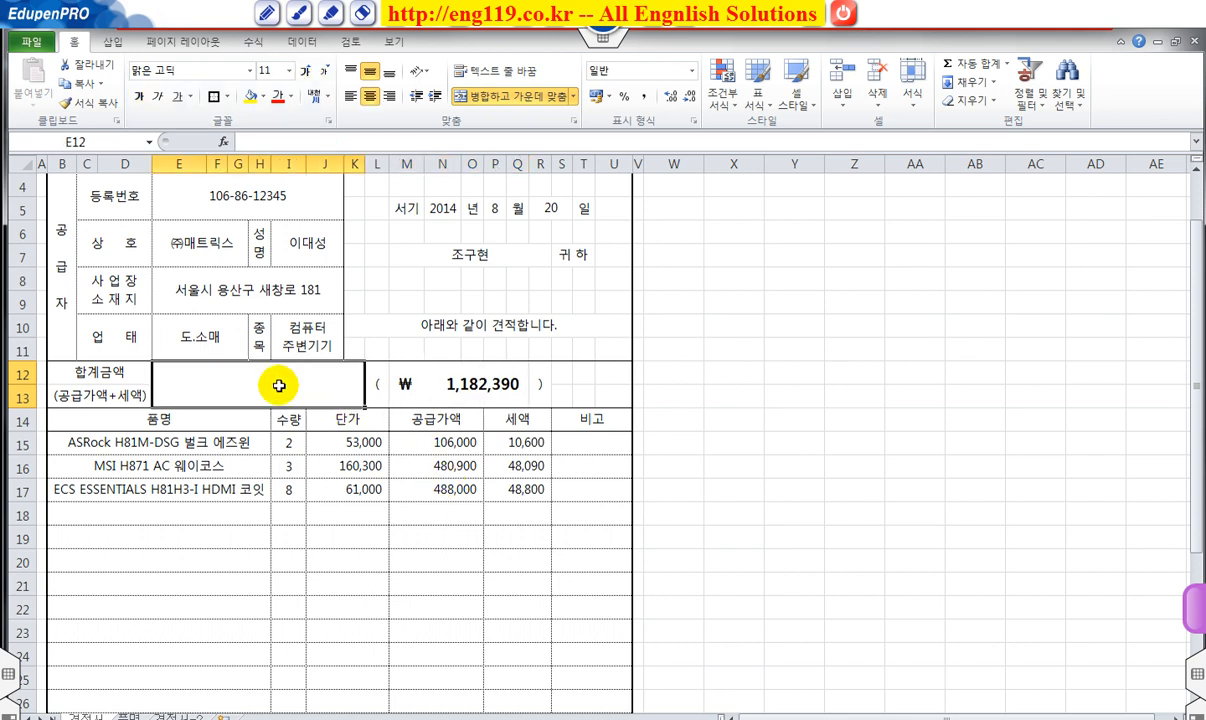
{"action": "type", "text": "="}
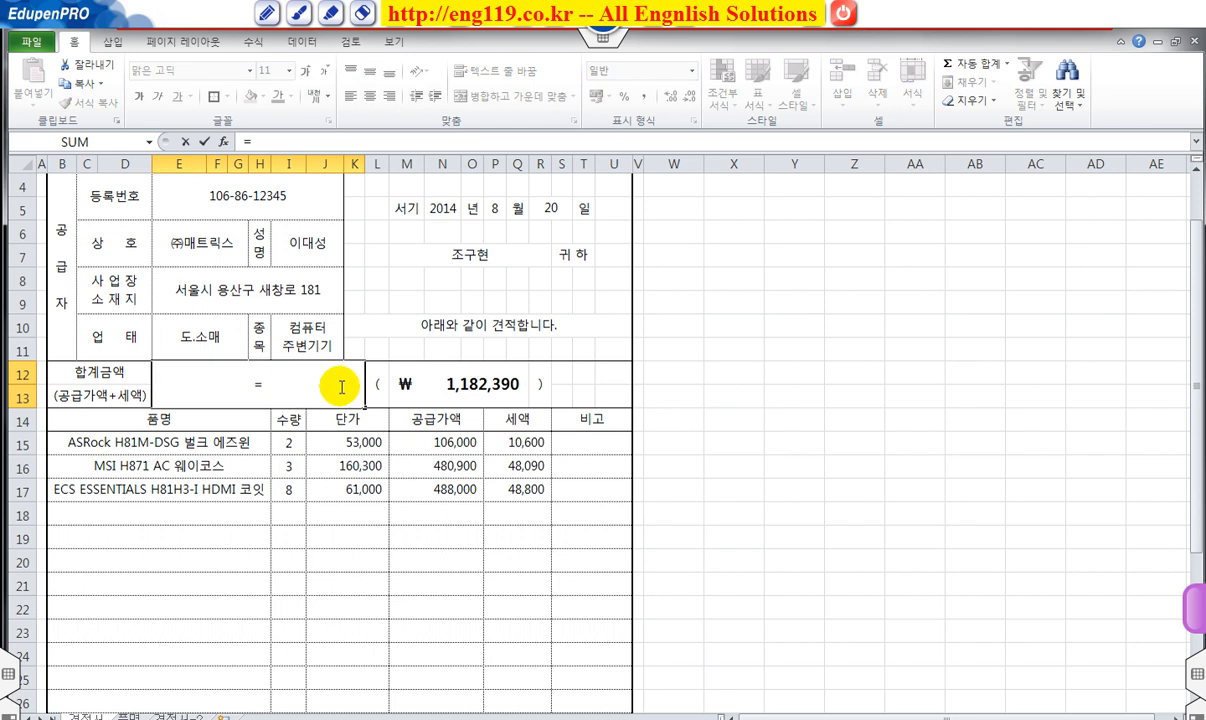
{"action": "left_click", "coordinate": [457, 385]}
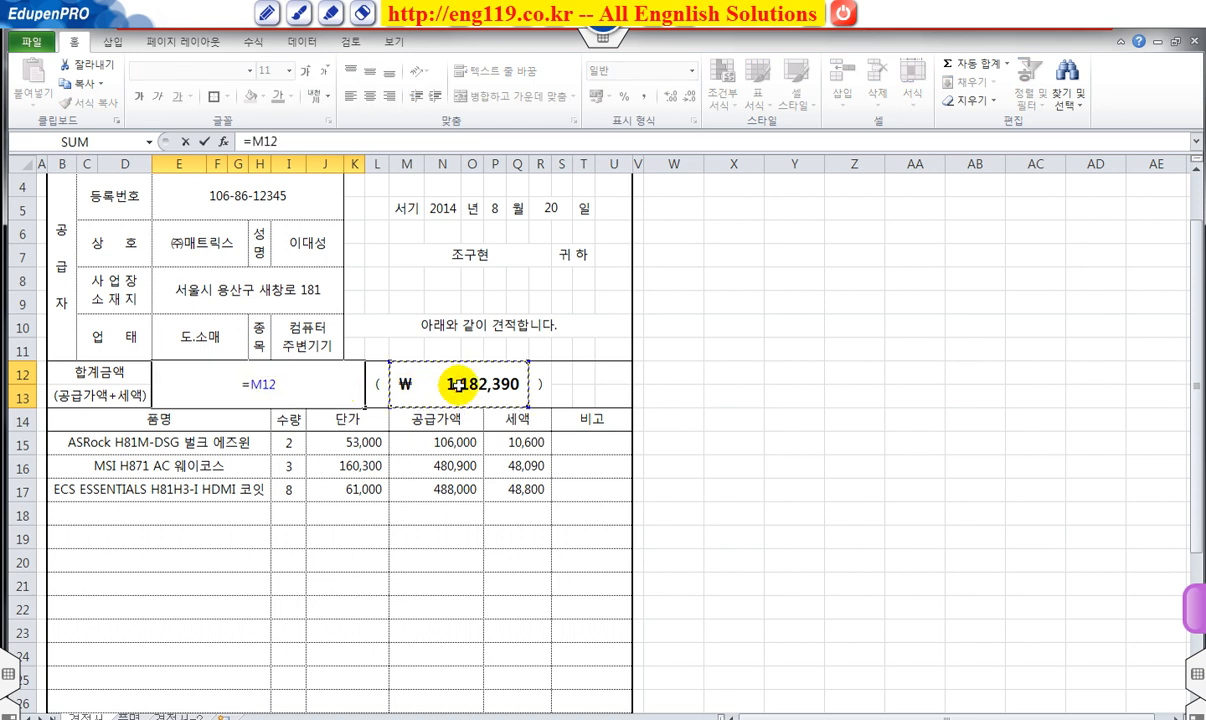
{"action": "key", "text": "Return"}
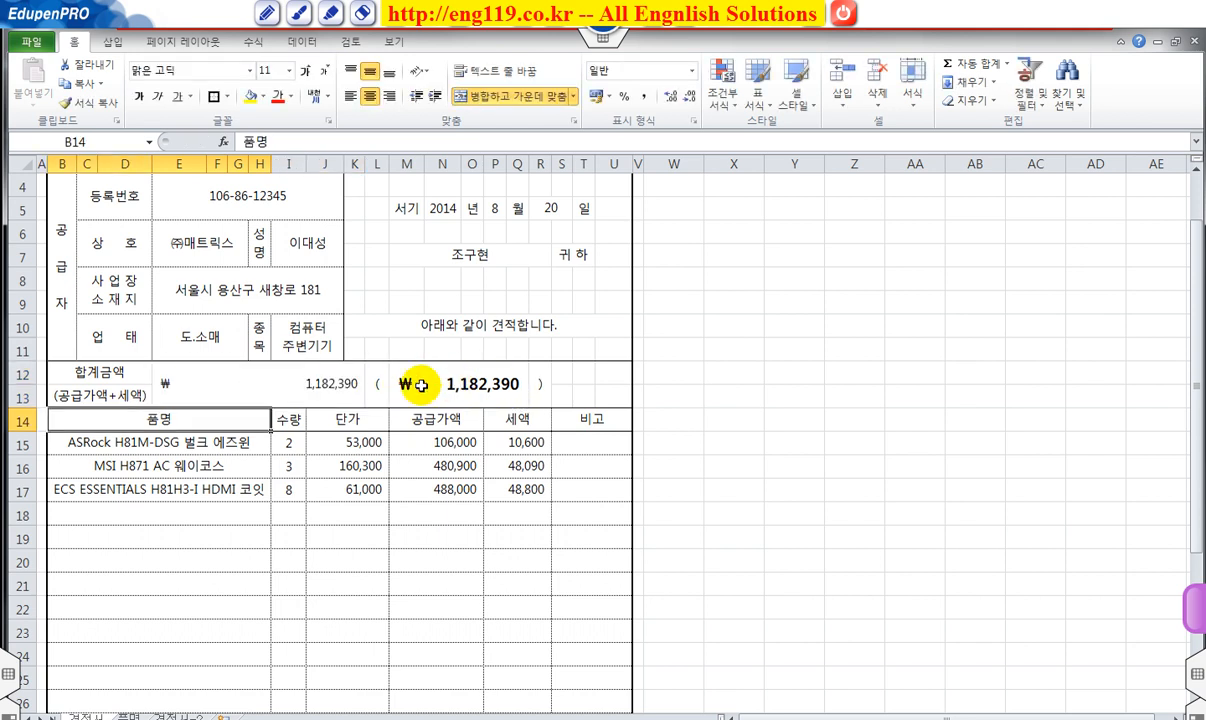
{"action": "left_click", "coordinate": [319, 383]}
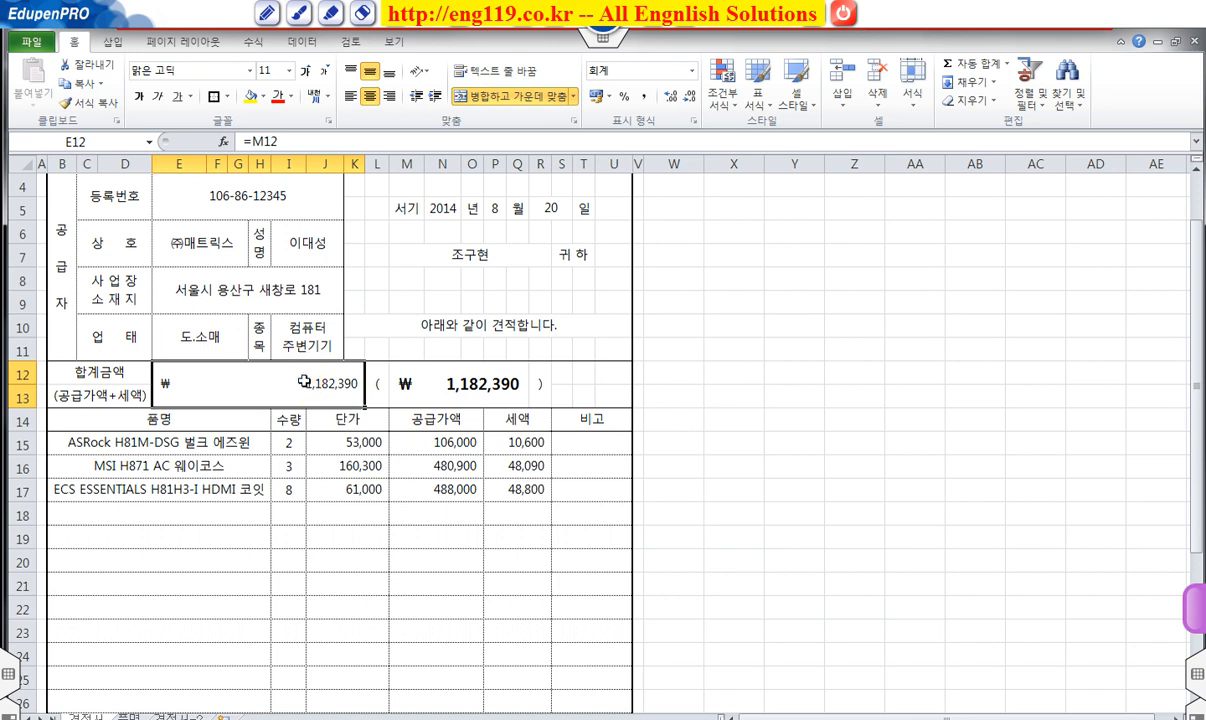
Apply the 숫자(한글) special format to E12 so it reads 일백일십팔만이천삼백구십.
{"action": "right_click", "coordinate": [304, 381]}
{"action": "left_click", "coordinate": [226, 616]}
{"action": "left_click_drag", "start_coordinate": [81, 399], "coordinate": [434, 272]}
{"action": "left_click", "coordinate": [375, 295]}
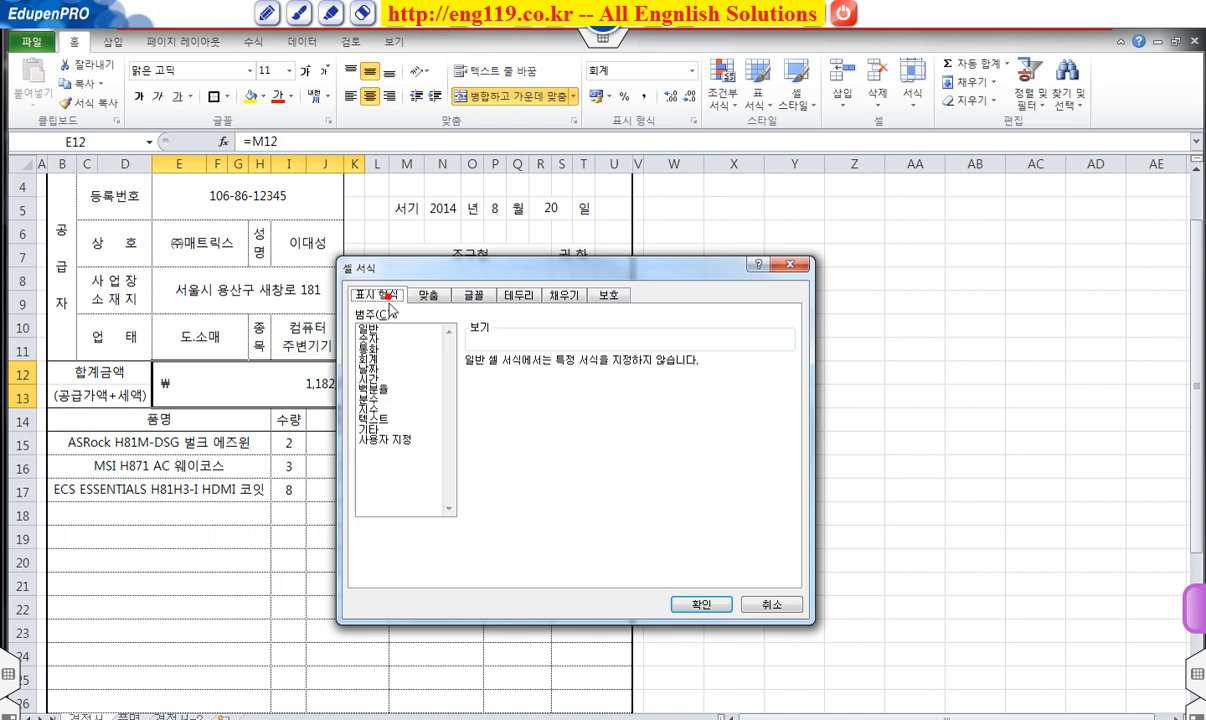
{"action": "left_click", "coordinate": [385, 430]}
{"action": "left_click", "coordinate": [503, 434]}
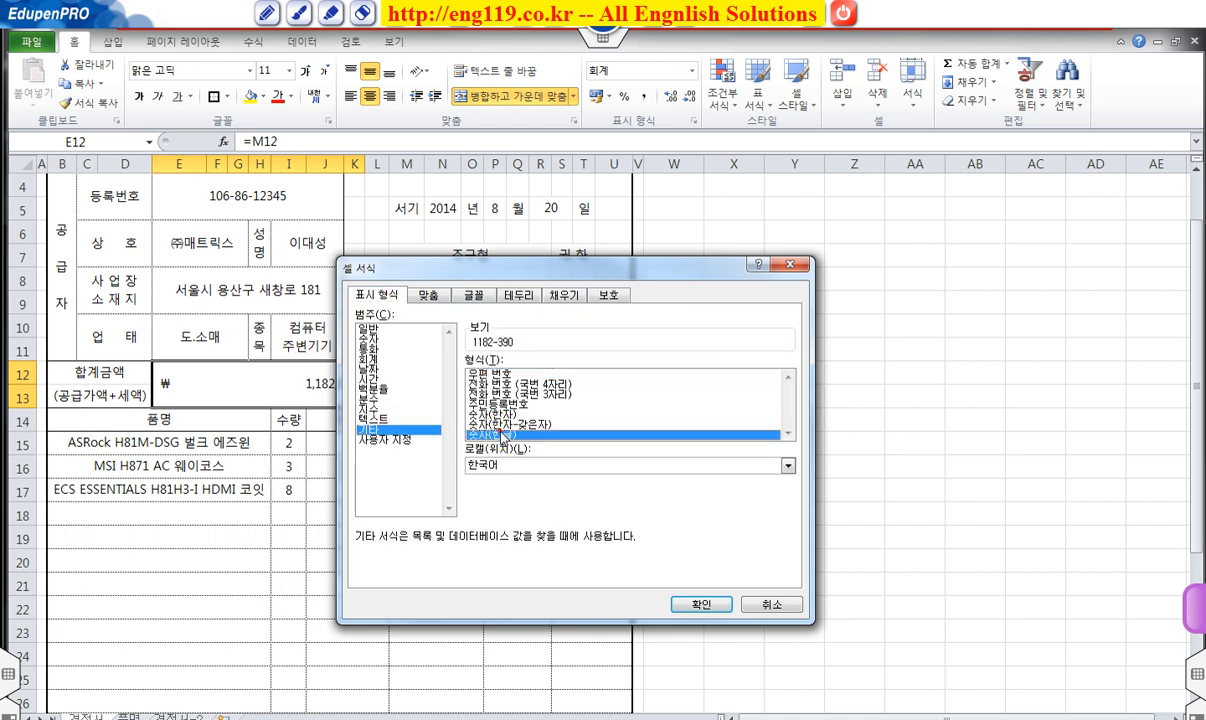
{"action": "left_click", "coordinate": [697, 604]}
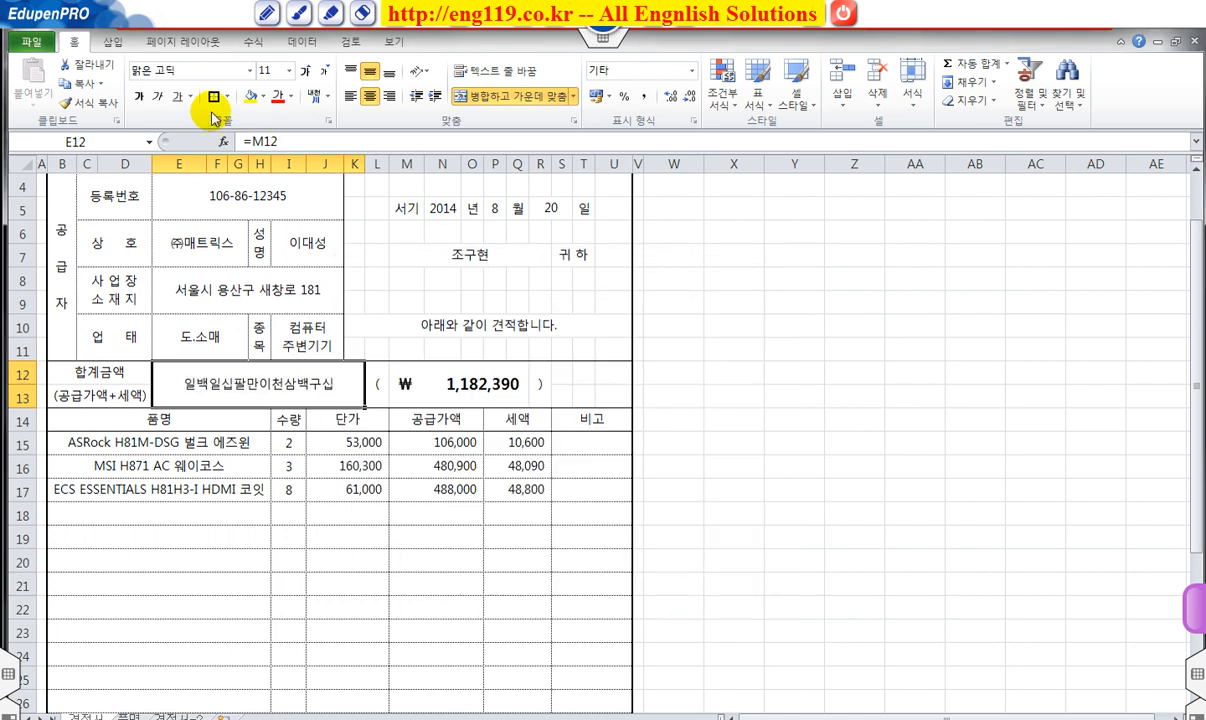
Increase E12's font size to 12 and review the finished quotation.
{"action": "left_click", "coordinate": [305, 70]}
{"action": "left_click", "coordinate": [533, 530]}
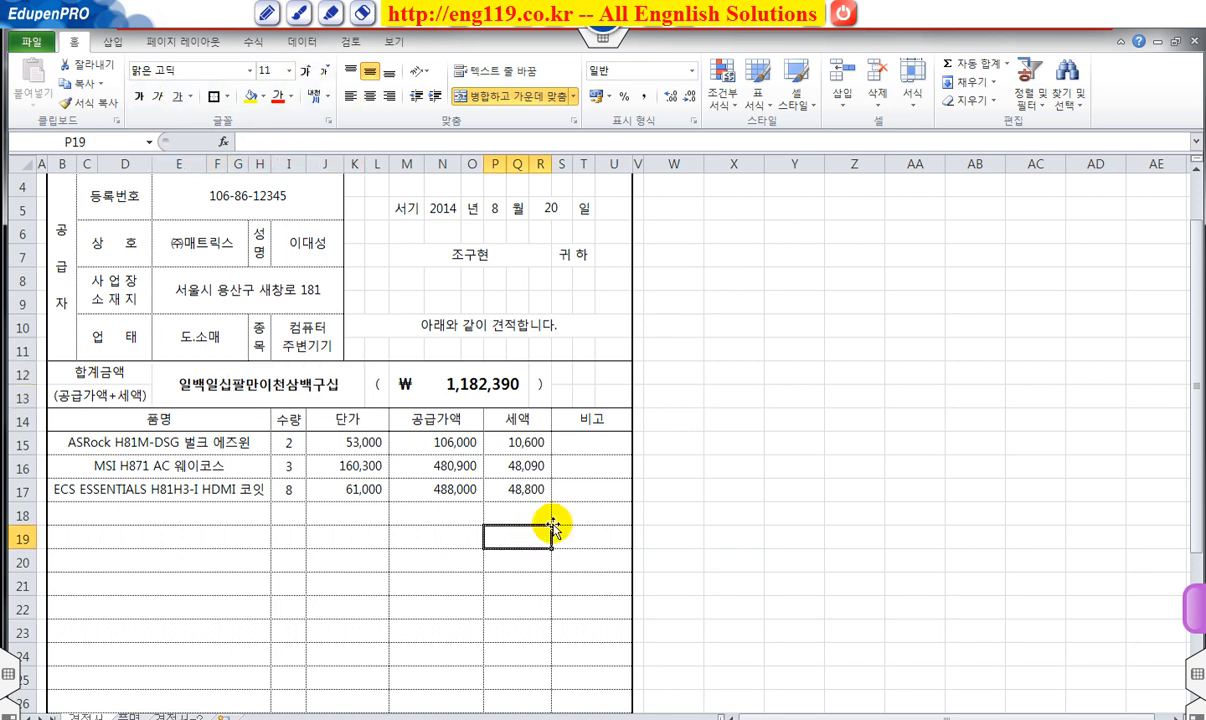
{"action": "scroll", "coordinate": [553, 528], "scroll_direction": "up", "scroll_amount": 1}
{"action": "scroll", "coordinate": [553, 524], "scroll_direction": "down", "scroll_amount": 4}
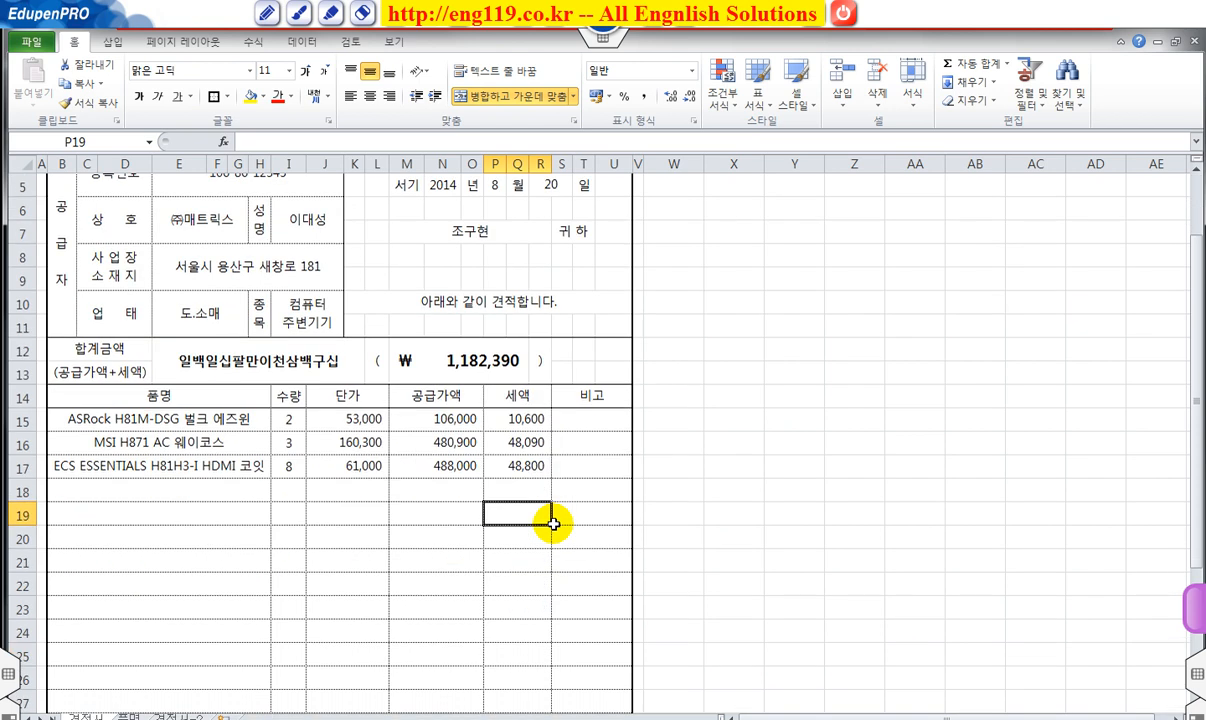
{"action": "scroll", "coordinate": [553, 524], "scroll_direction": "up", "scroll_amount": 1}
{"action": "scroll", "coordinate": [553, 524], "scroll_direction": "up", "scroll_amount": 3}
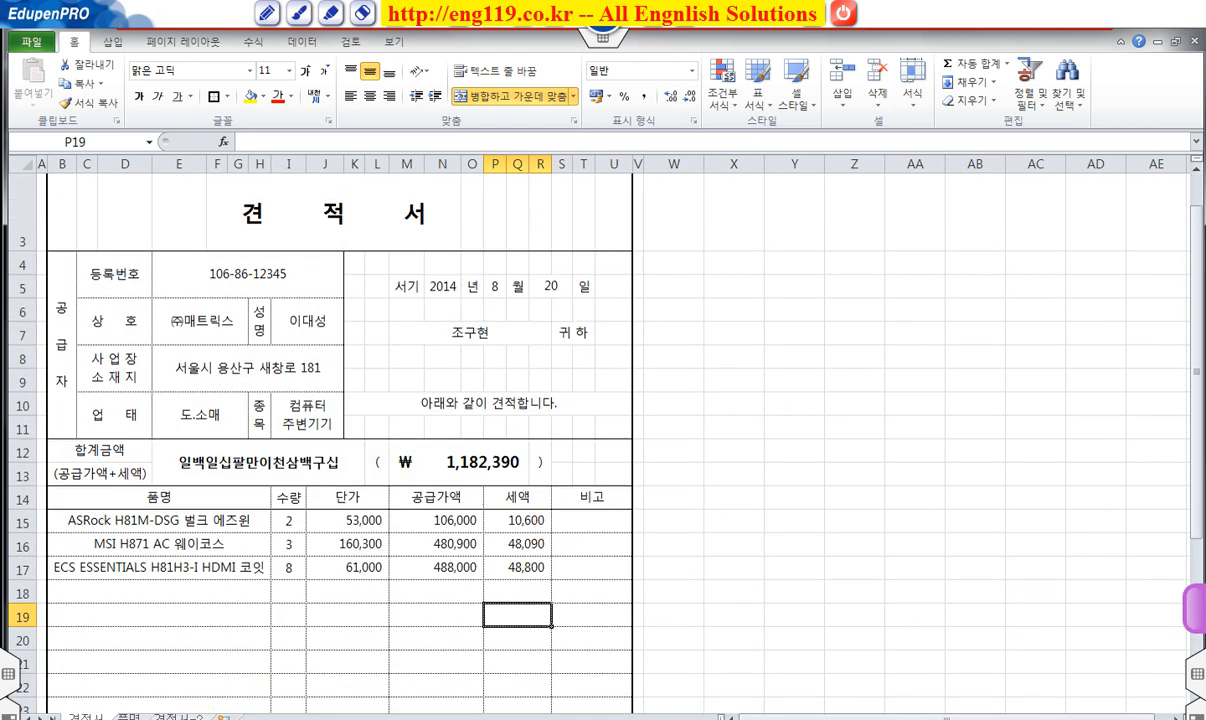
On 견적서-2, fill J15:J17 with =VLOOKUP(B15,품명!$B$3:$C$8,2,0).
{"action": "left_click", "coordinate": [175, 716]}
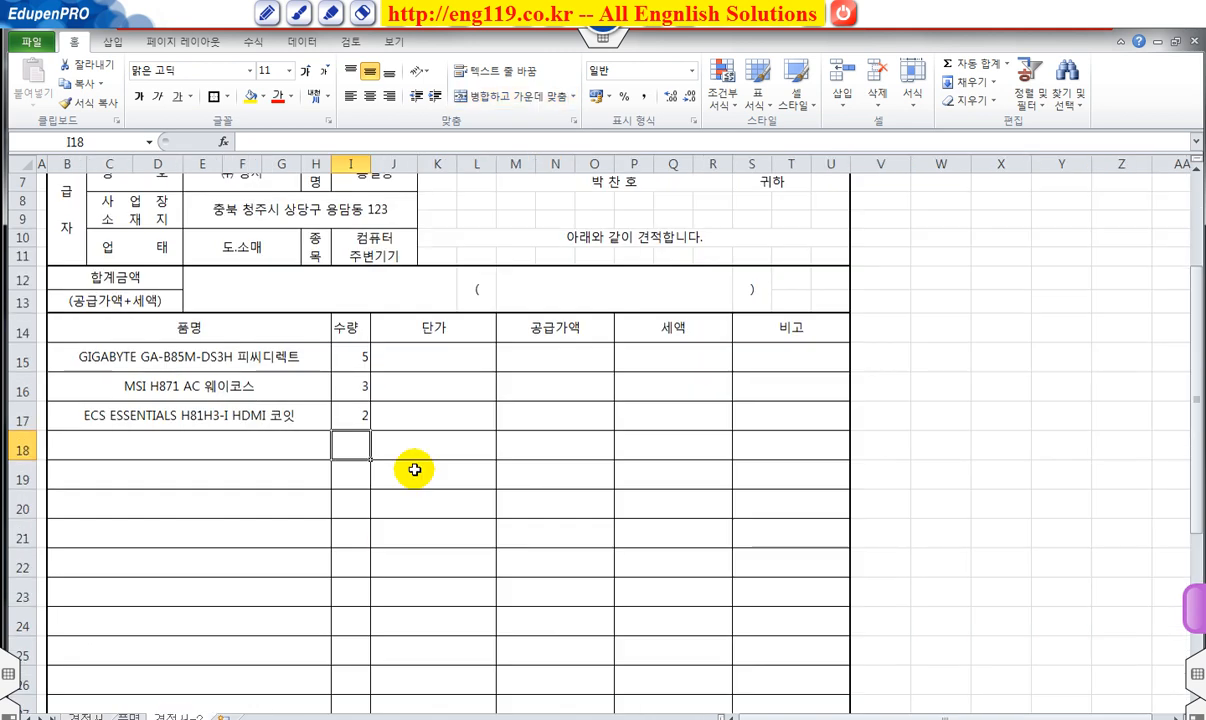
{"action": "left_click", "coordinate": [419, 356]}
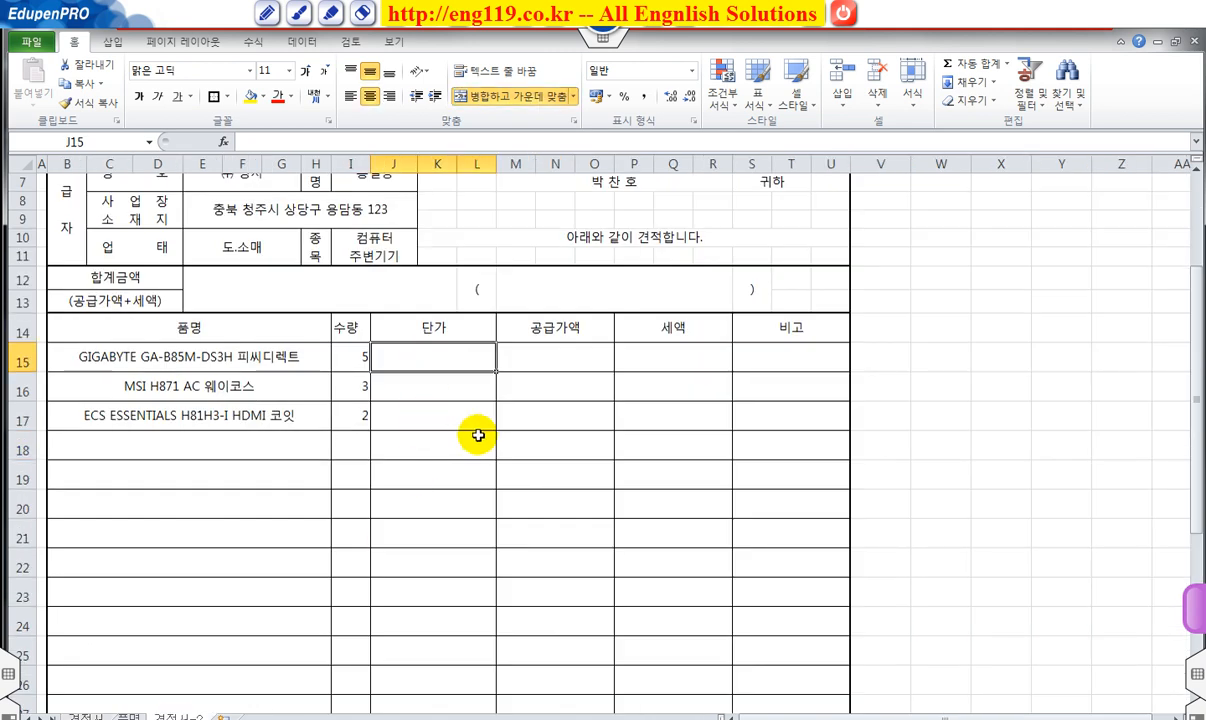
{"action": "left_click_drag", "start_coordinate": [431, 353], "coordinate": [437, 414]}
{"action": "type", "text": "="}
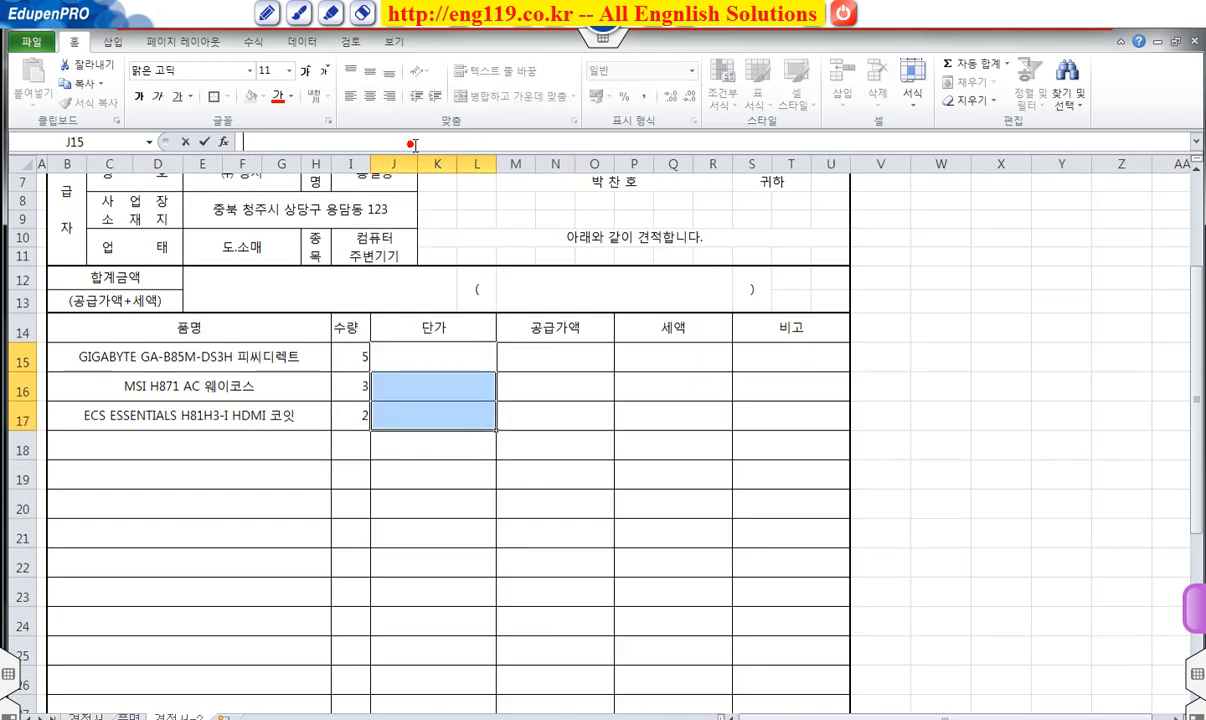
{"action": "left_click", "coordinate": [258, 355]}
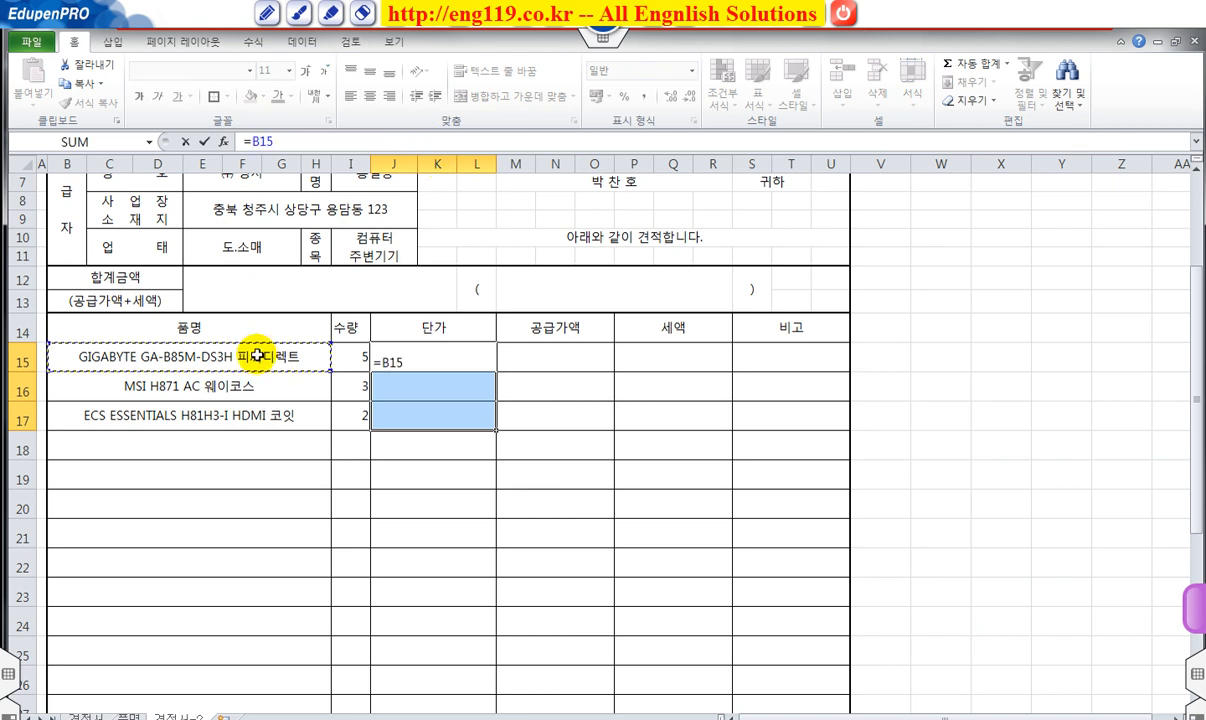
{"action": "key", "text": "BackSpace"}
{"action": "key", "text": "BackSpace"}
{"action": "key", "text": "BackSpace"}
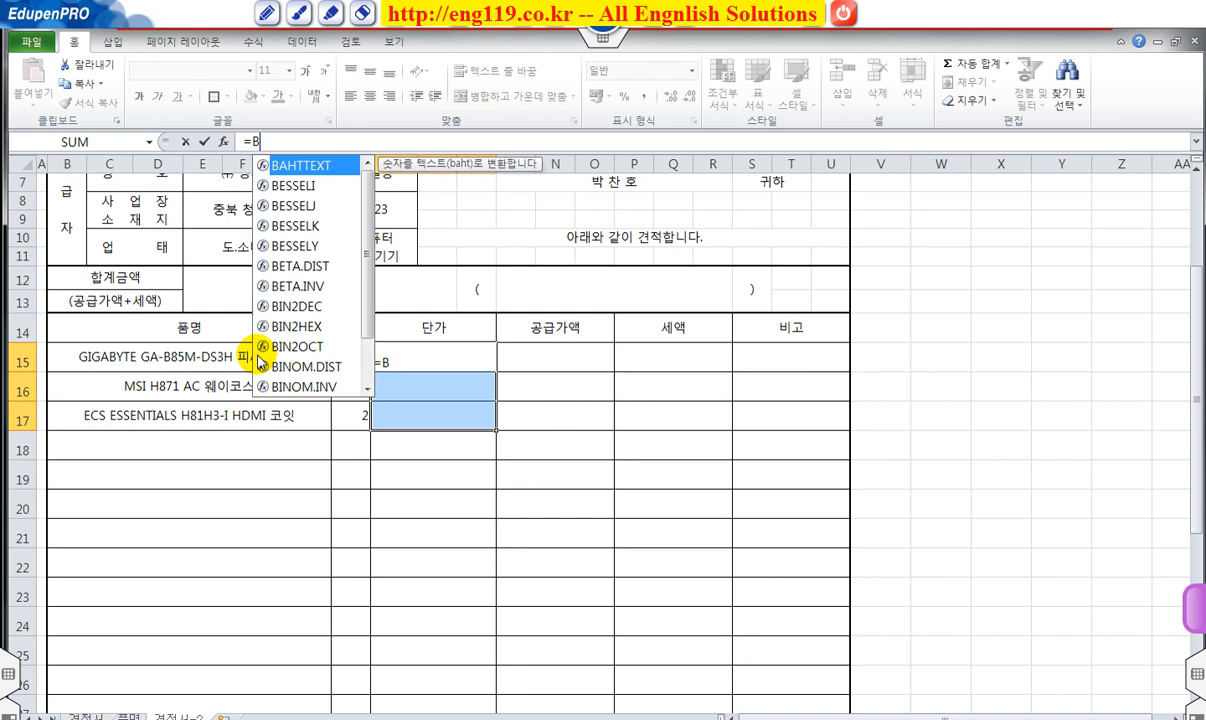
{"action": "type", "text": "v"}
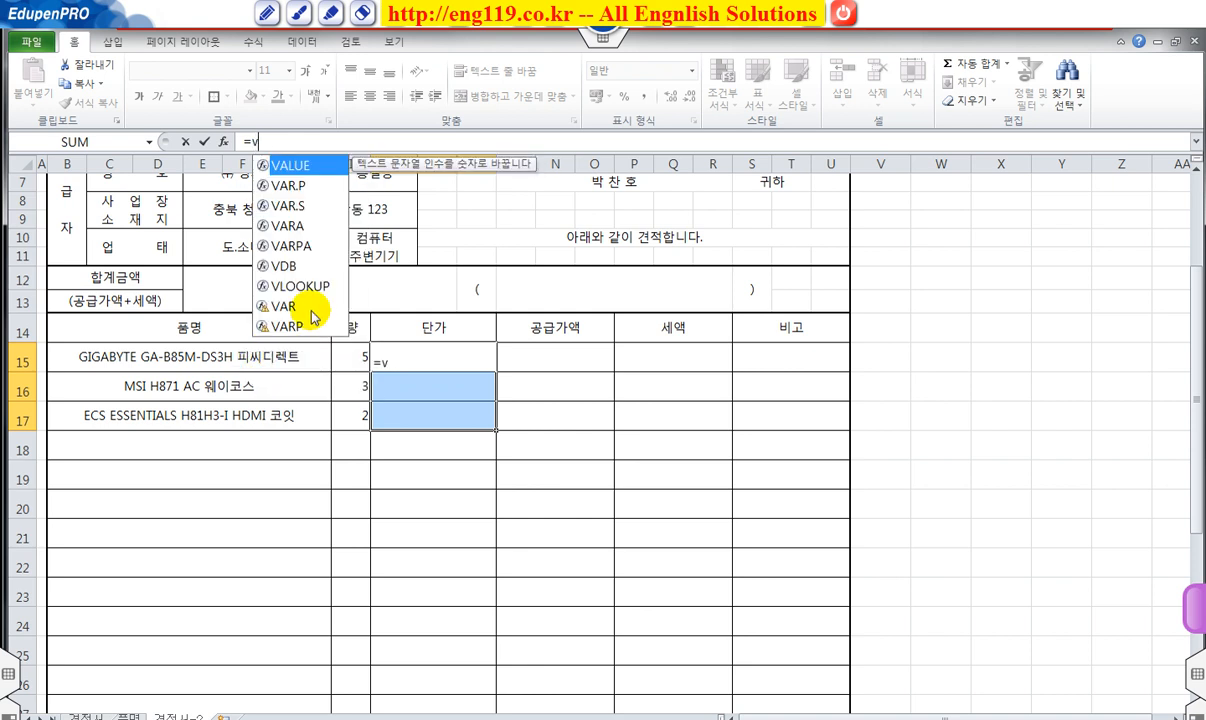
{"action": "double_click", "coordinate": [268, 284]}
{"action": "left_click", "coordinate": [218, 356]}
{"action": "type", "text": ", 품명!"}
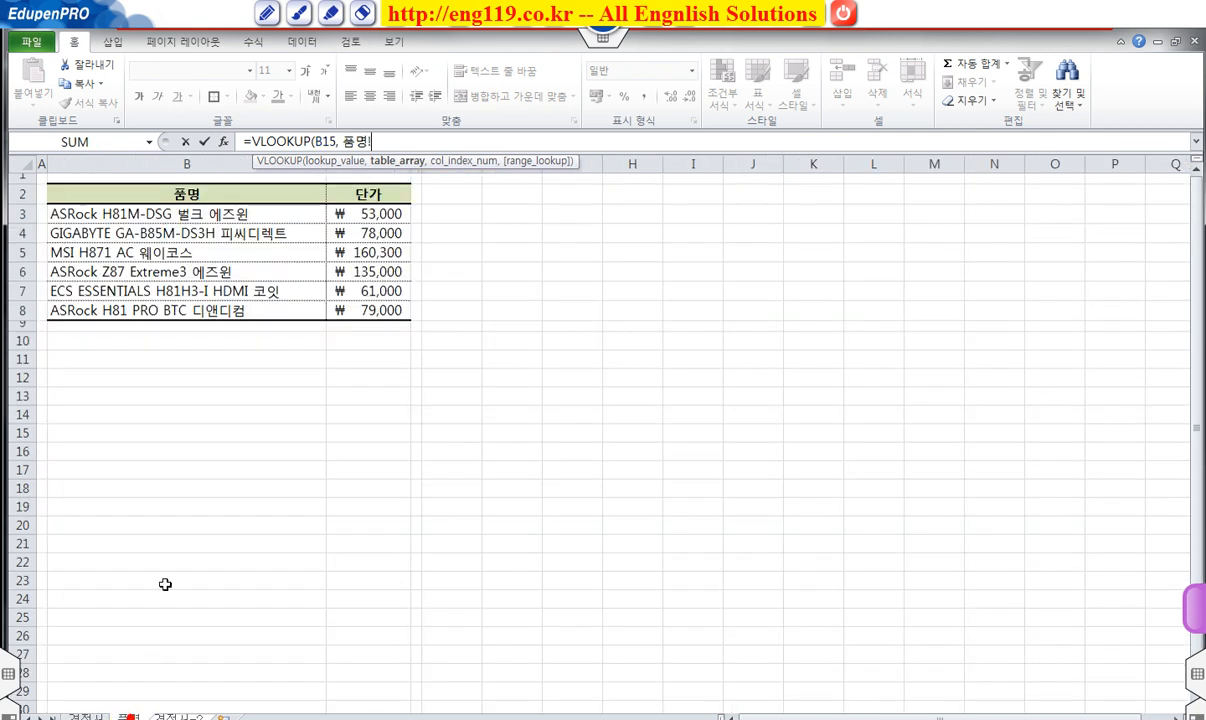
{"action": "left_click_drag", "start_coordinate": [120, 214], "coordinate": [353, 311]}
{"action": "key", "text": "F4"}
{"action": "type", "text": ", 2, "}
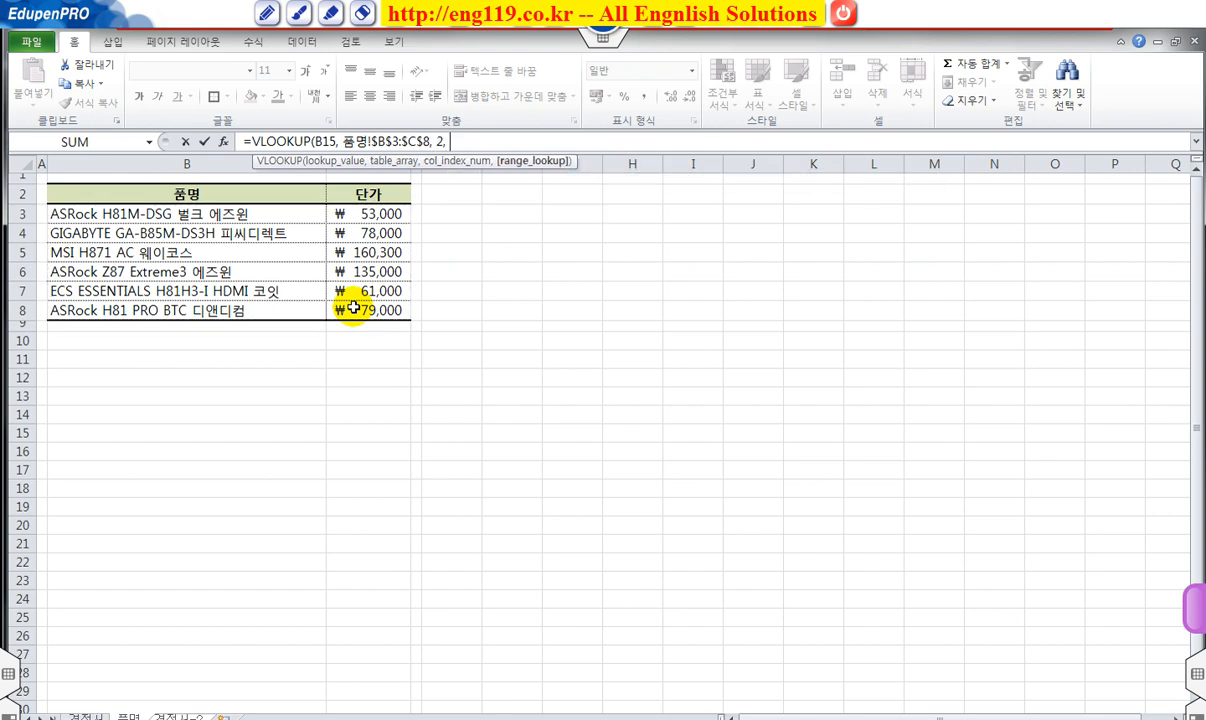
{"action": "type", "text": "0)"}
{"action": "key", "text": "ctrl+Return"}
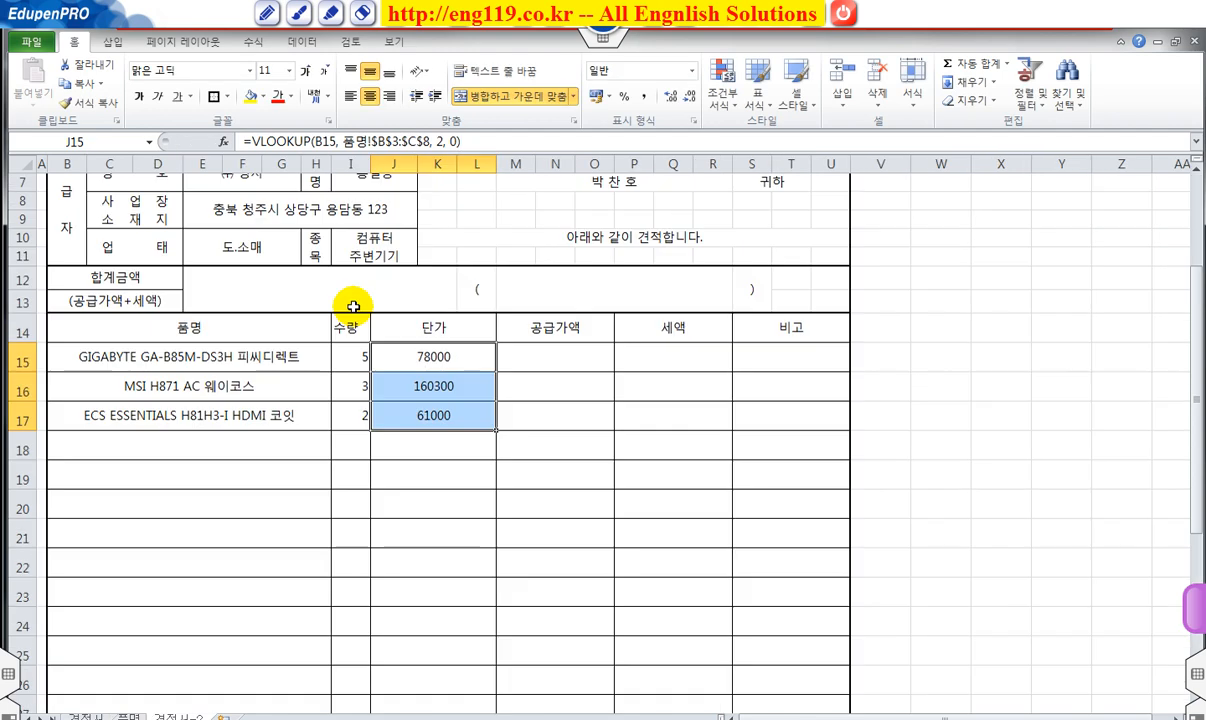
Show the unit prices ₩ 78,000, ₩ 160,300 and ₩ 61,000 in Accounting format.
{"action": "left_click", "coordinate": [694, 73]}
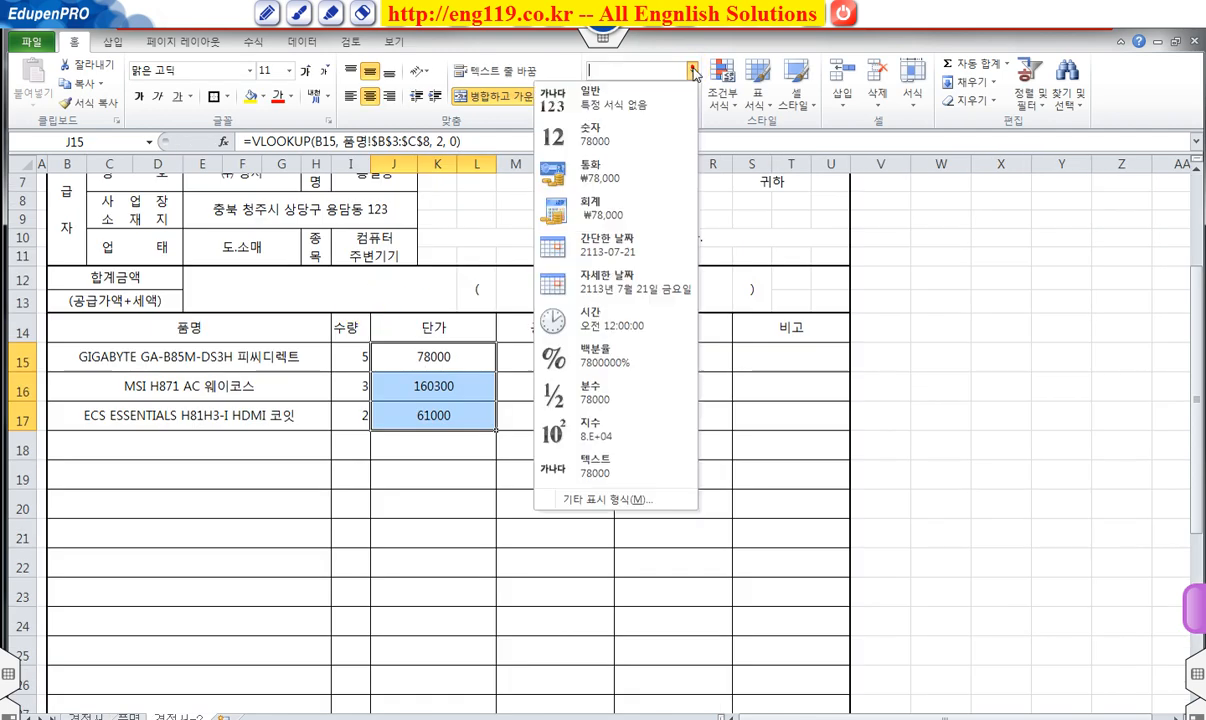
{"action": "left_click", "coordinate": [614, 216]}
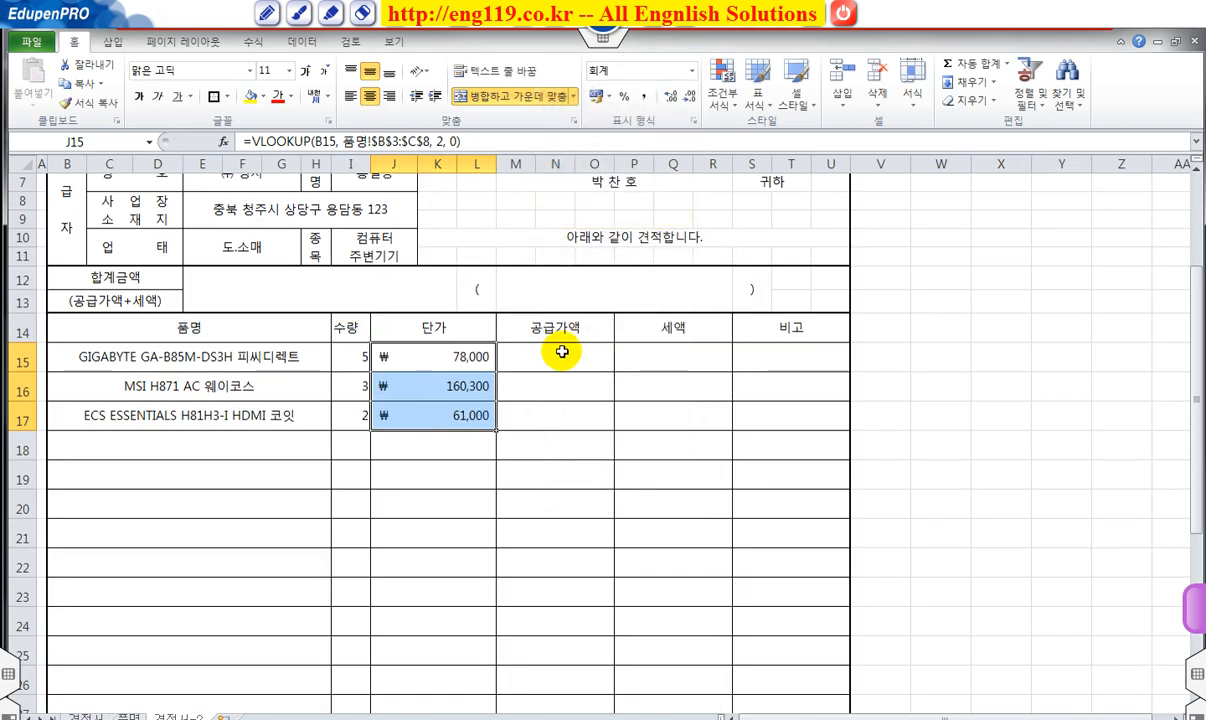
{"action": "left_click_drag", "start_coordinate": [562, 352], "coordinate": [565, 406]}
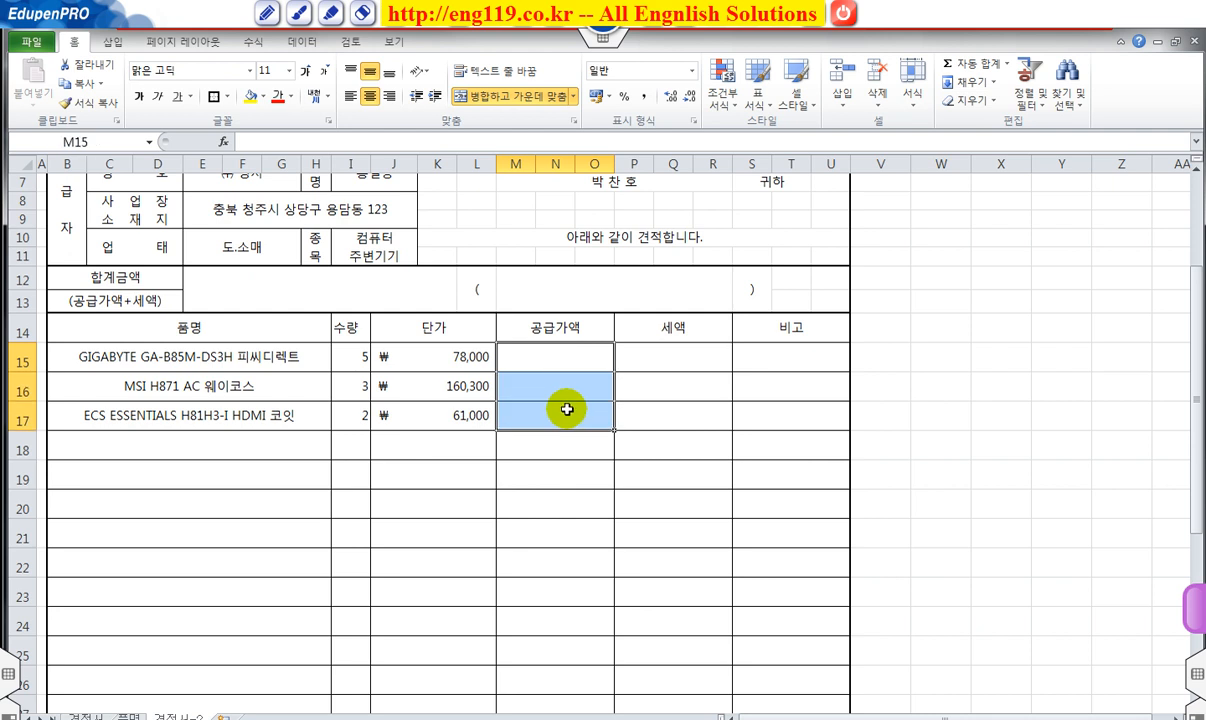
Fill supply amounts M15:M17 with =I15*J15 (390,000, 480,900, 122,000).
{"action": "left_click", "coordinate": [476, 141]}
{"action": "type", "text": "="}
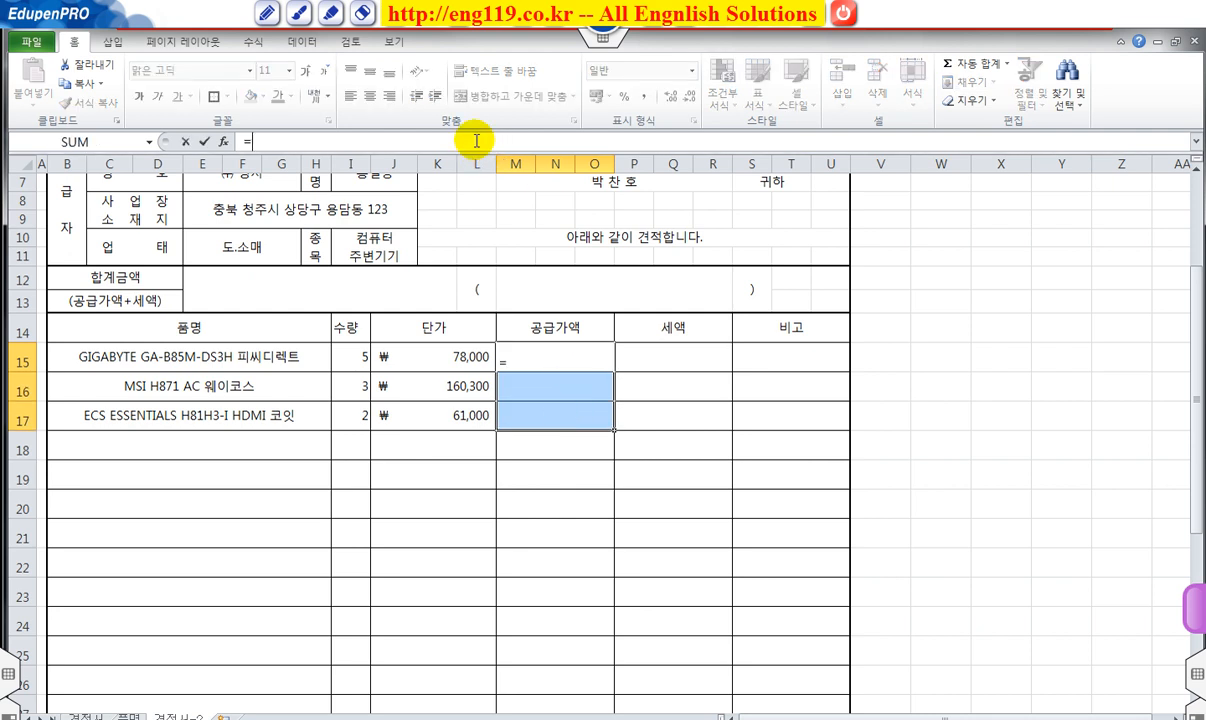
{"action": "left_click", "coordinate": [352, 357]}
{"action": "type", "text": "*"}
{"action": "left_click", "coordinate": [456, 358]}
{"action": "key", "text": "ctrl+Return"}
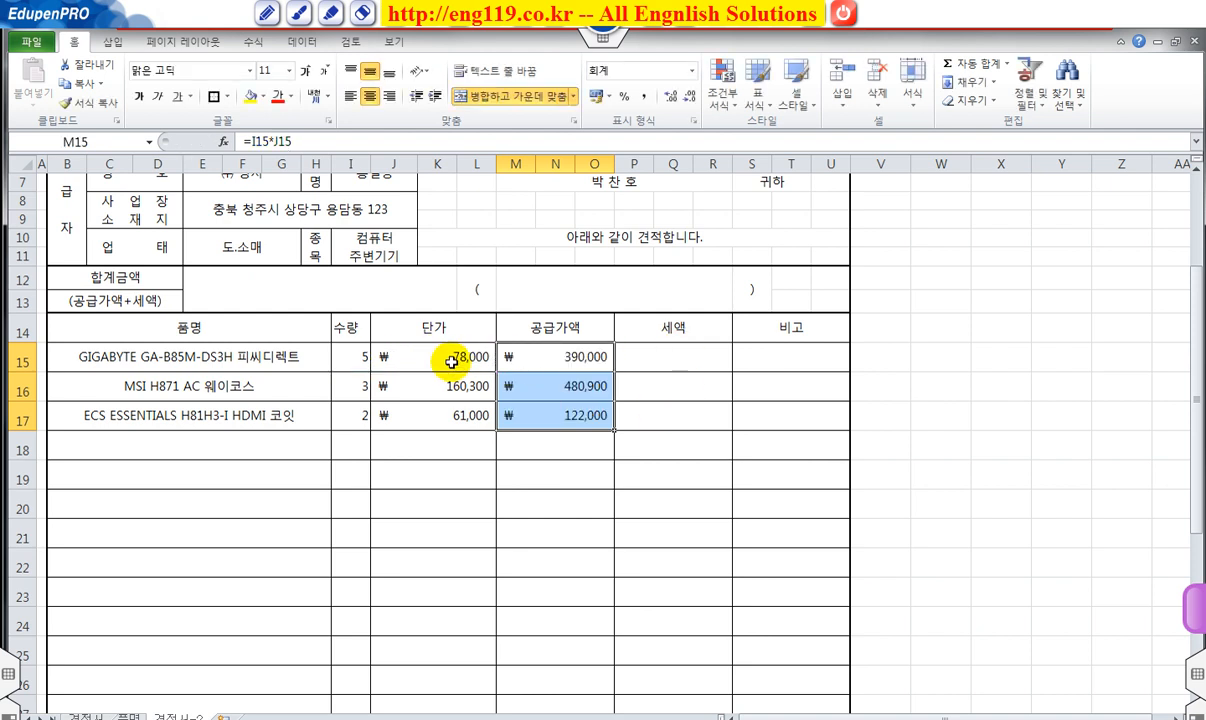
Switch the unit prices and supply amounts to comma-style numbers without ₩.
{"action": "left_click_drag", "start_coordinate": [440, 356], "coordinate": [557, 414]}
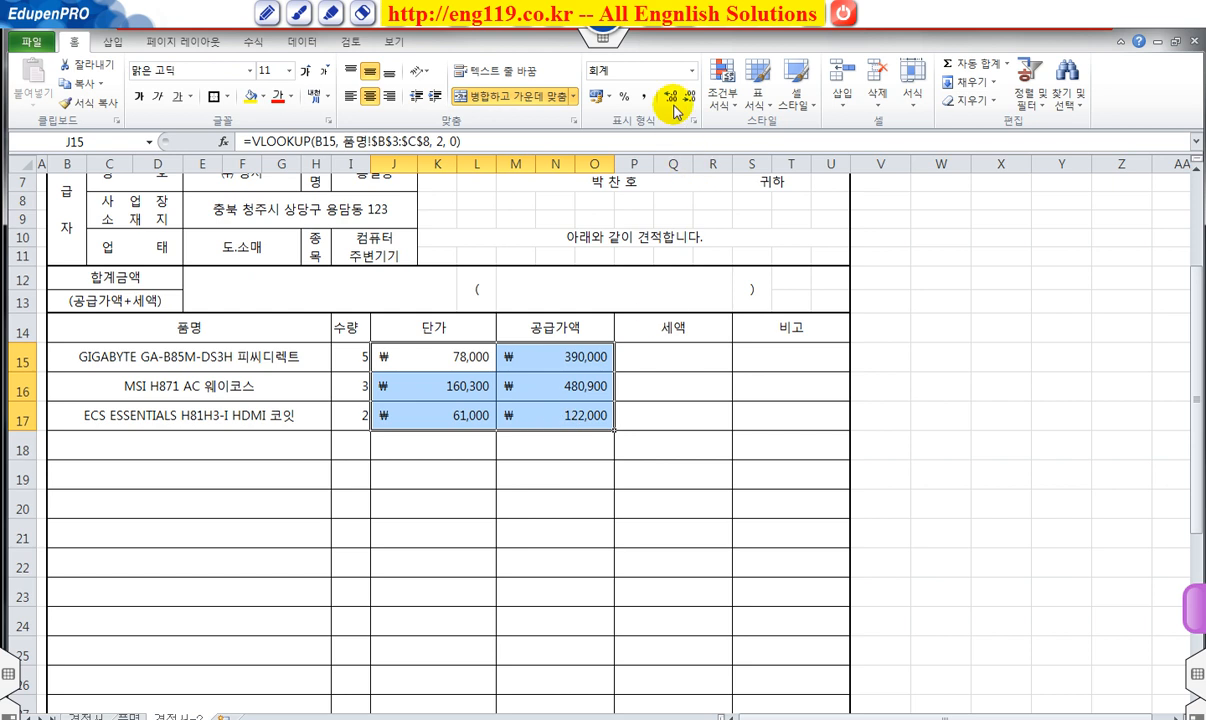
{"action": "left_click", "coordinate": [693, 80]}
{"action": "left_click", "coordinate": [715, 127]}
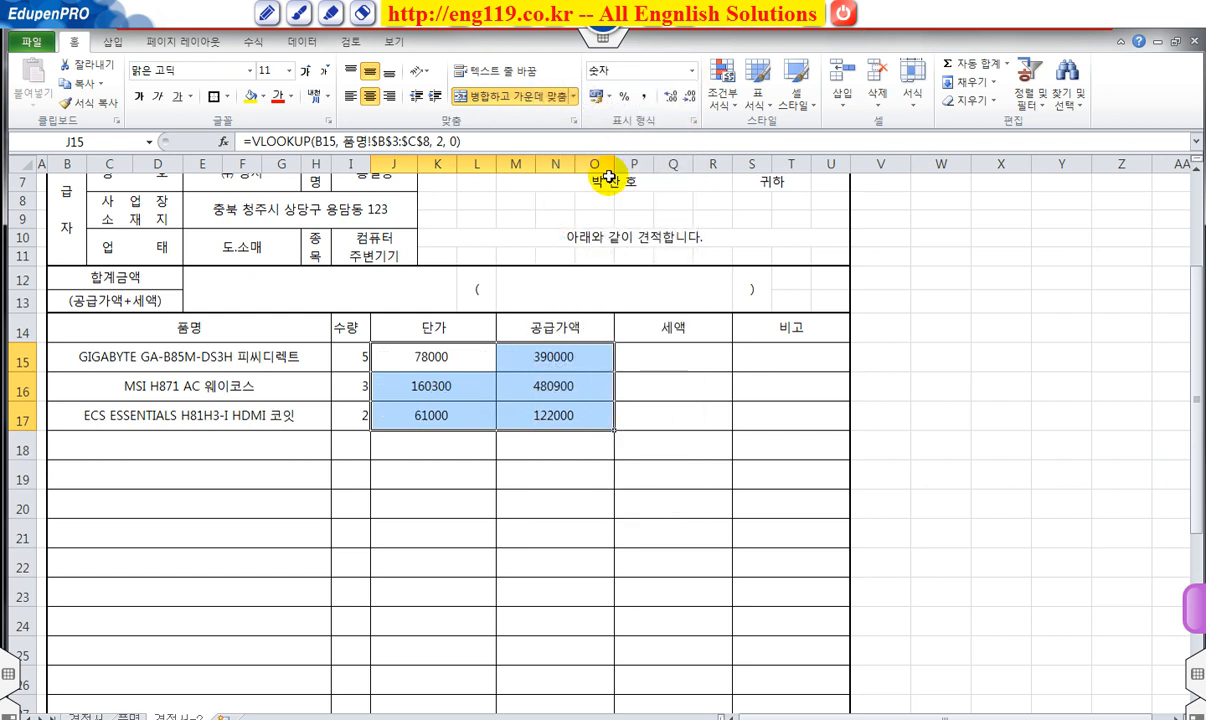
{"action": "left_click", "coordinate": [604, 96]}
Fill the 10% tax cells P15:P17 from M15 (39,000, 48,090, 12,200).
{"action": "left_click_drag", "start_coordinate": [685, 352], "coordinate": [694, 393]}
{"action": "type", "text": "="}
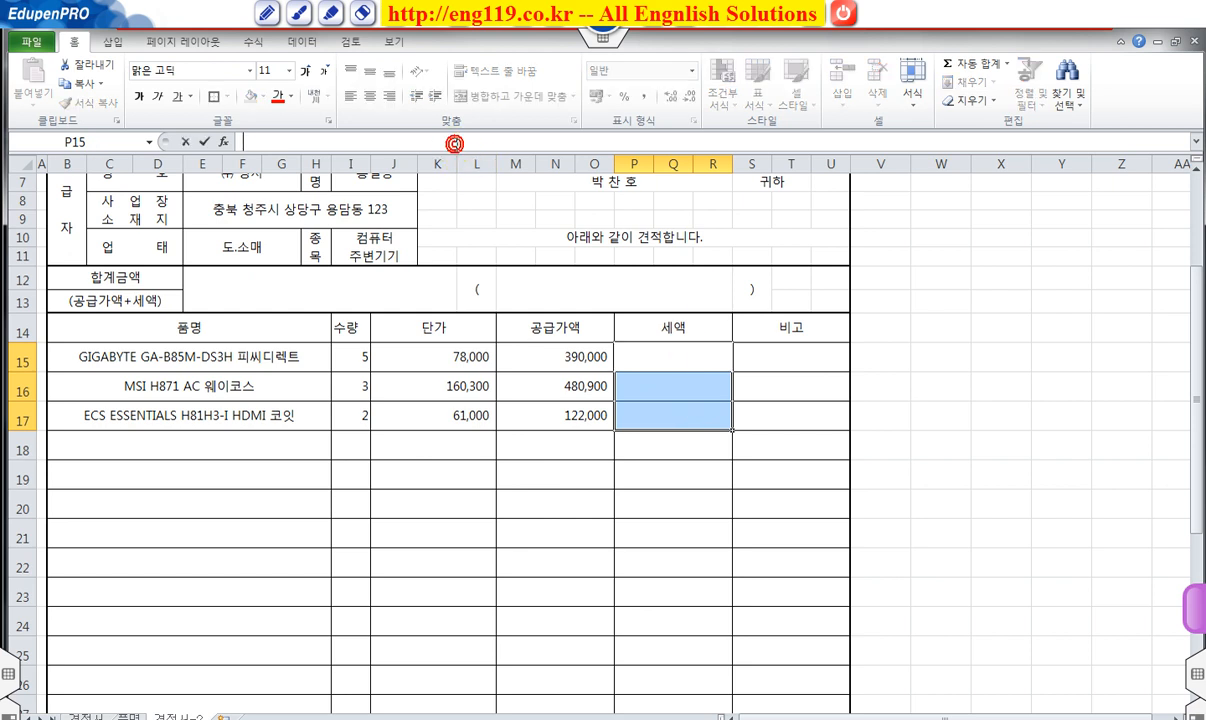
{"action": "left_click", "coordinate": [559, 356]}
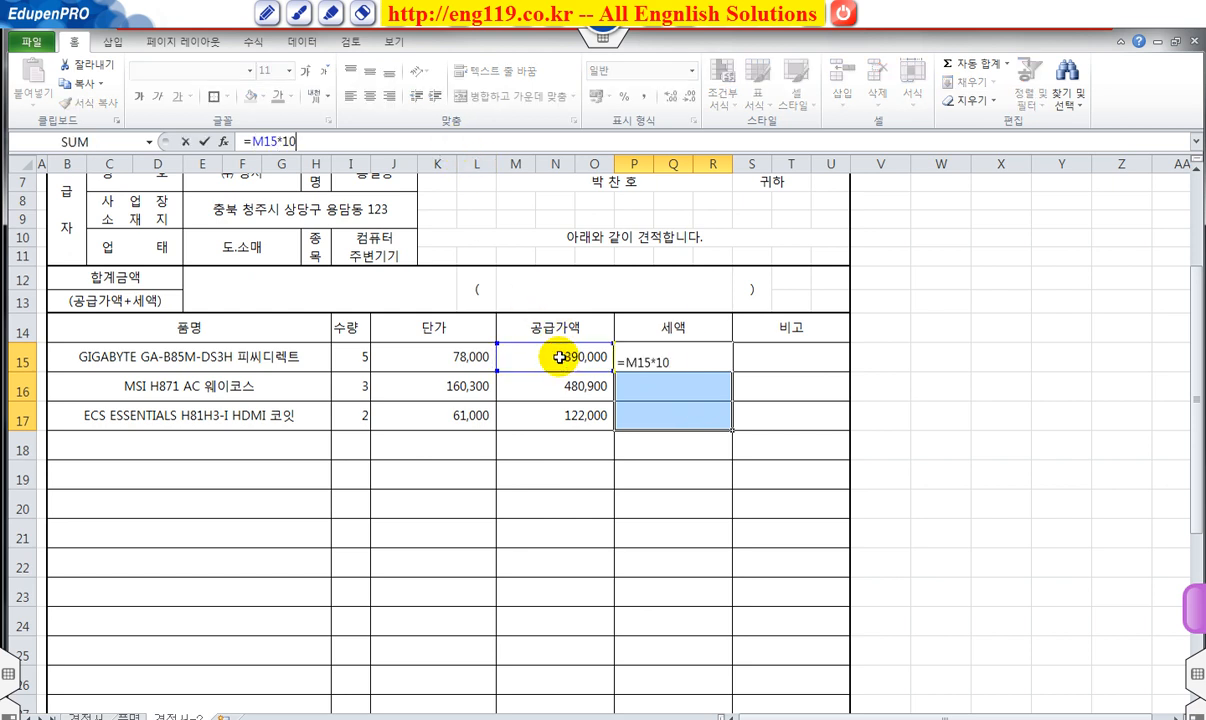
{"action": "key", "text": "ctrl+Return"}
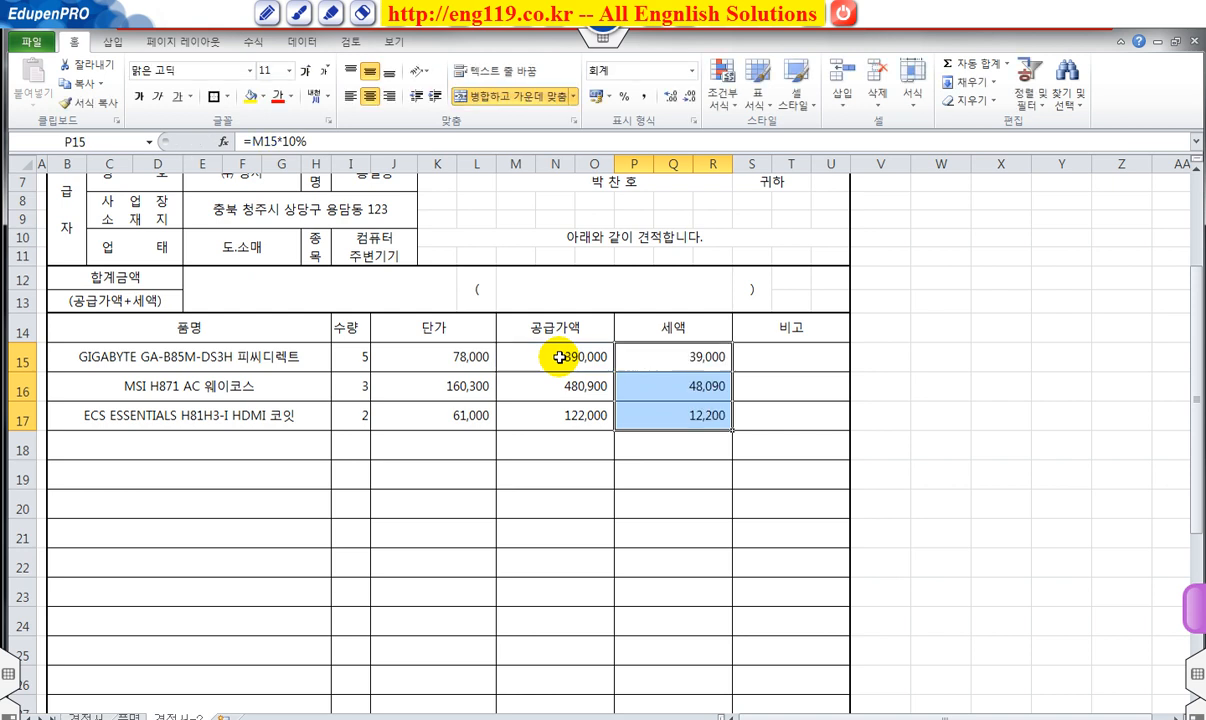
{"action": "left_click", "coordinate": [579, 282]}
{"action": "type", "text": "=su"}
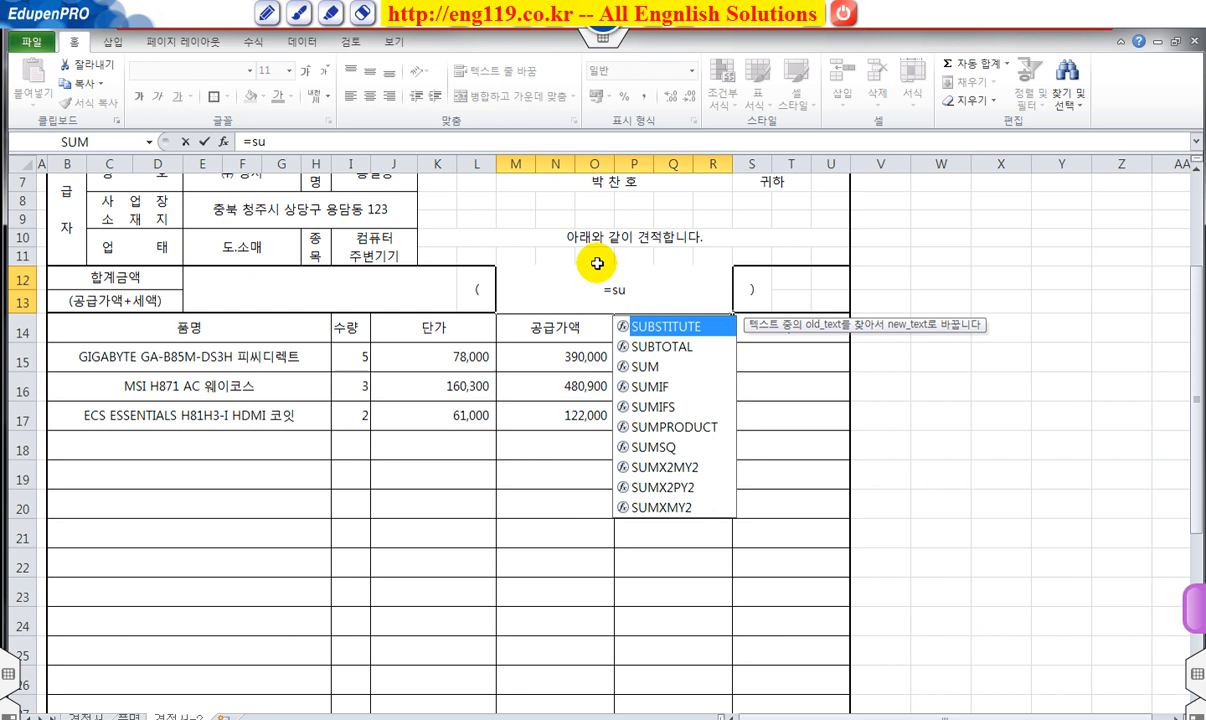
Total M12 with =SUM(M15:R17), shown as bold, enlarged Accounting ₩ 1,092,190.
{"action": "double_click", "coordinate": [615, 366]}
{"action": "left_click", "coordinate": [556, 359]}
{"action": "left_click_drag", "start_coordinate": [556, 359], "coordinate": [695, 405]}
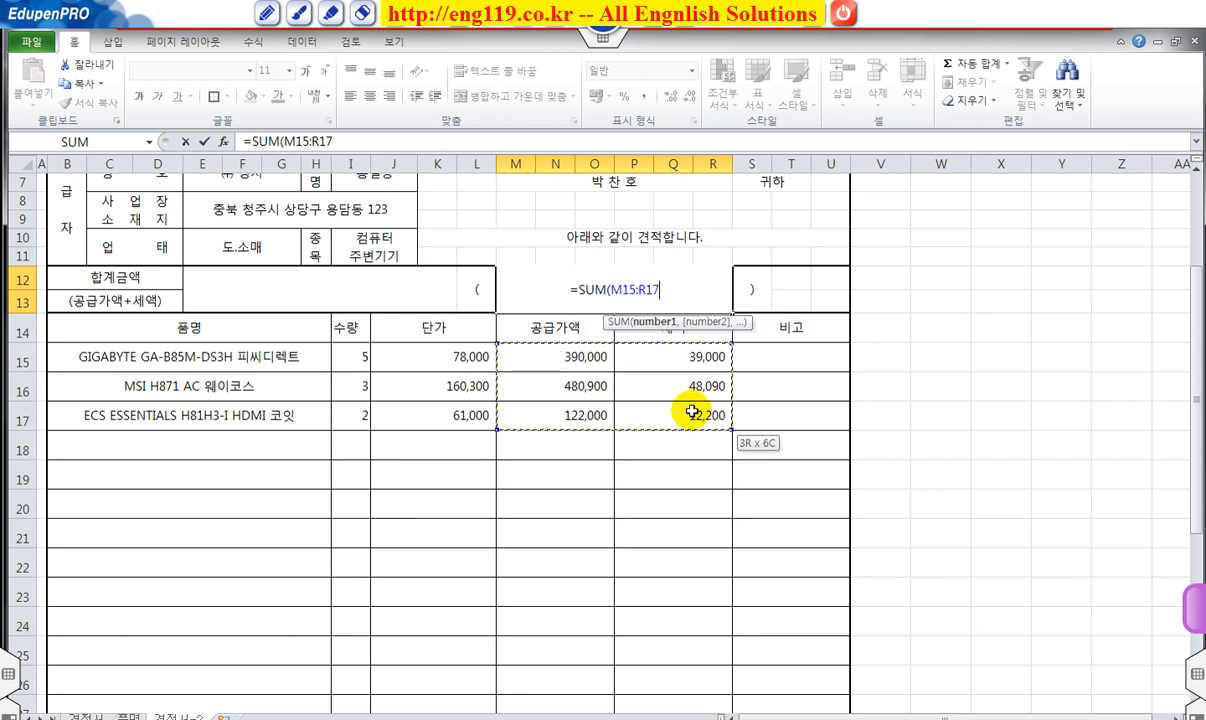
{"action": "key", "text": "Return"}
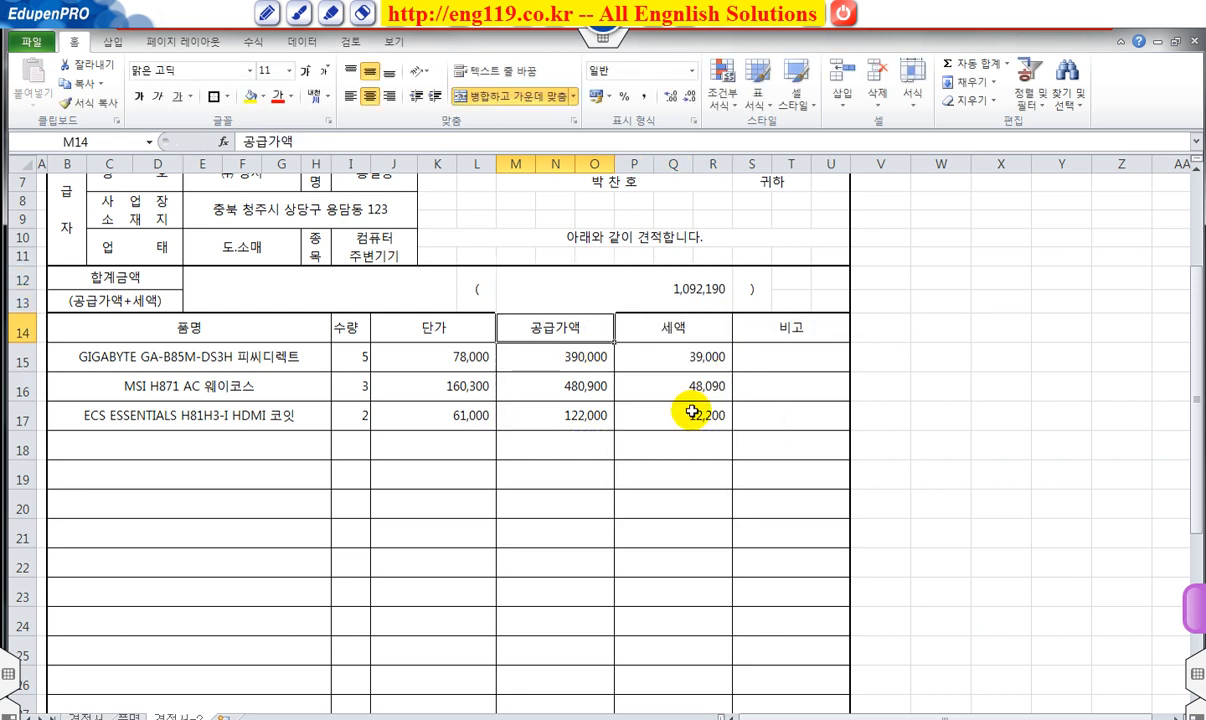
{"action": "left_click", "coordinate": [676, 290]}
{"action": "left_click", "coordinate": [141, 97]}
{"action": "left_click", "coordinate": [303, 72]}
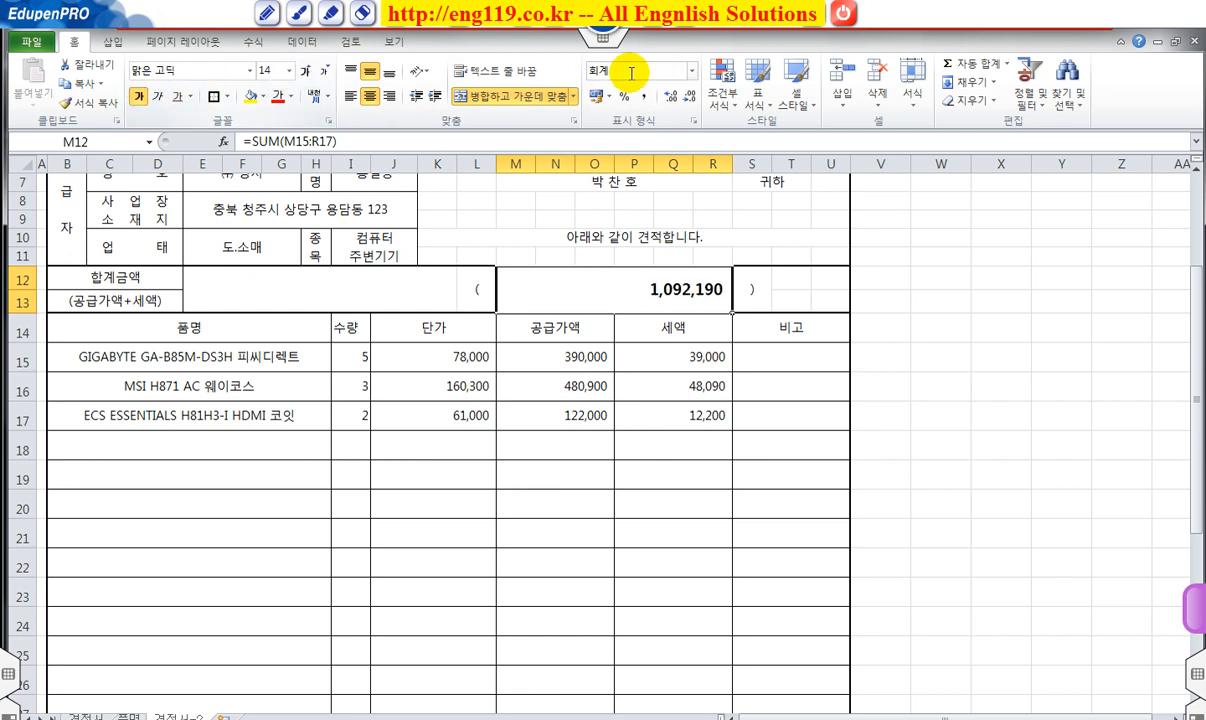
{"action": "left_click", "coordinate": [690, 71]}
{"action": "left_click", "coordinate": [632, 215]}
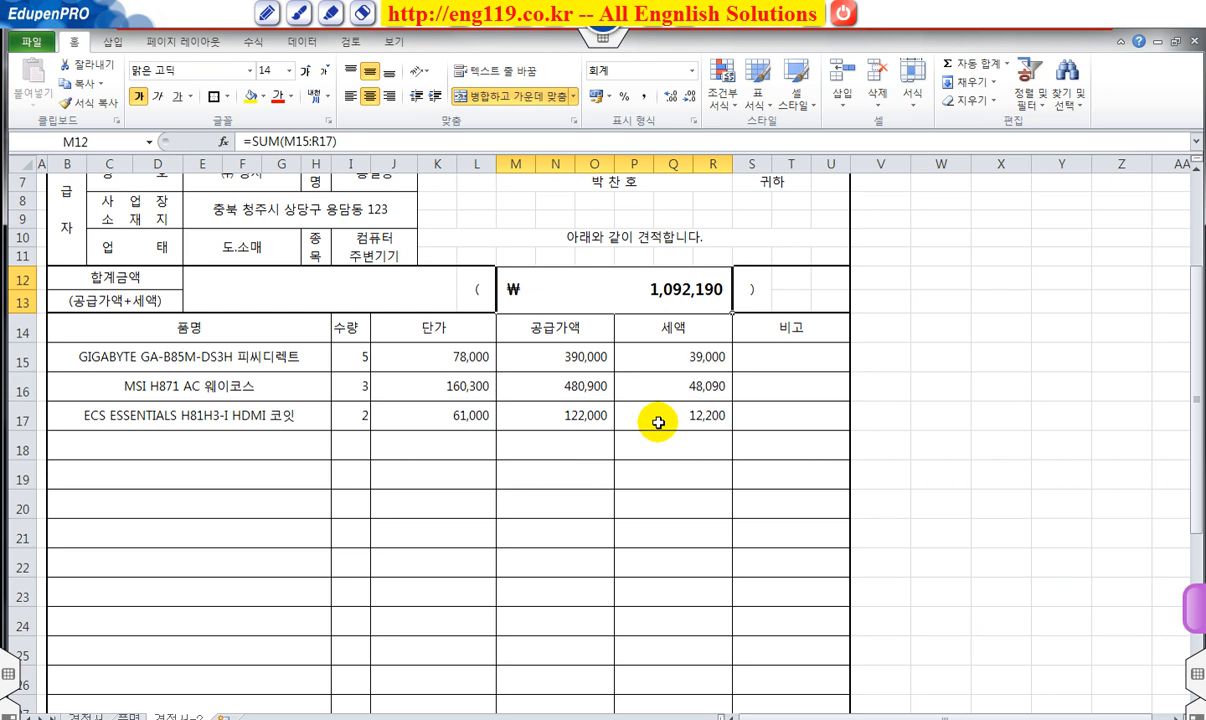
Link E12 to the total with =M12.
{"action": "left_click", "coordinate": [340, 289]}
{"action": "type", "text": "="}
{"action": "left_click", "coordinate": [557, 291]}
{"action": "key", "text": "Return"}
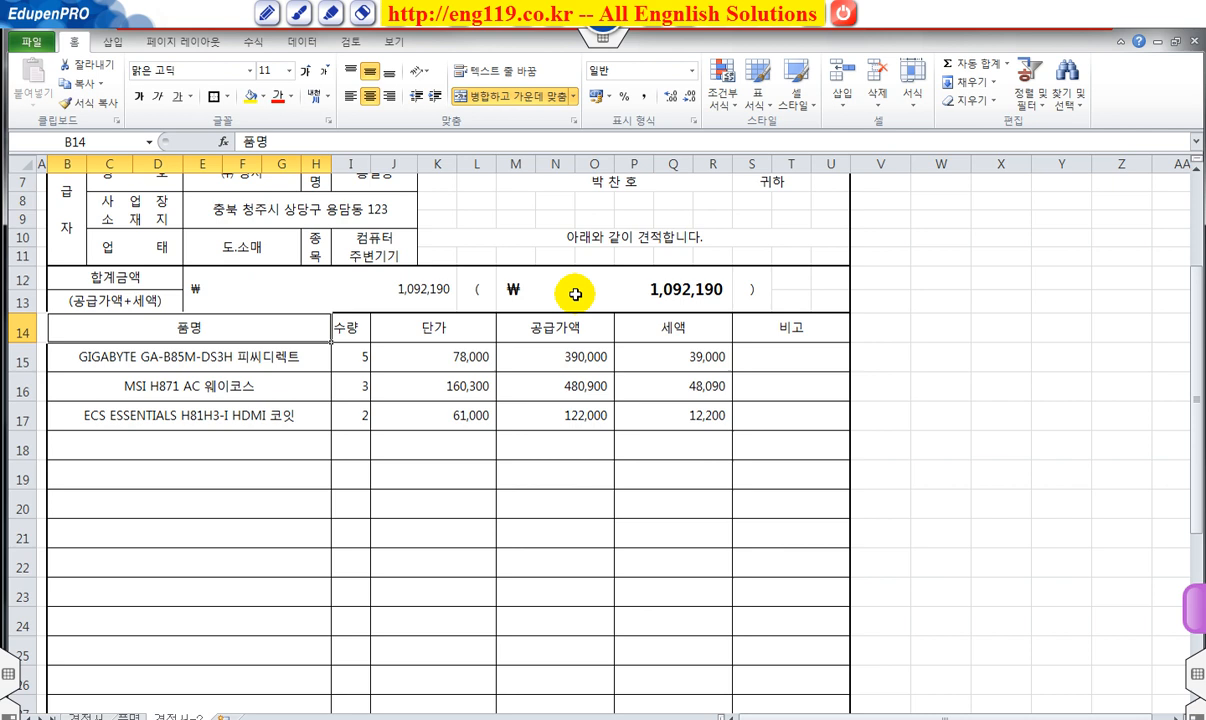
Format E12 as 숫자(한글) so it reads 일백구만이천일백구십.
{"action": "left_click", "coordinate": [424, 289]}
{"action": "right_click", "coordinate": [318, 283]}
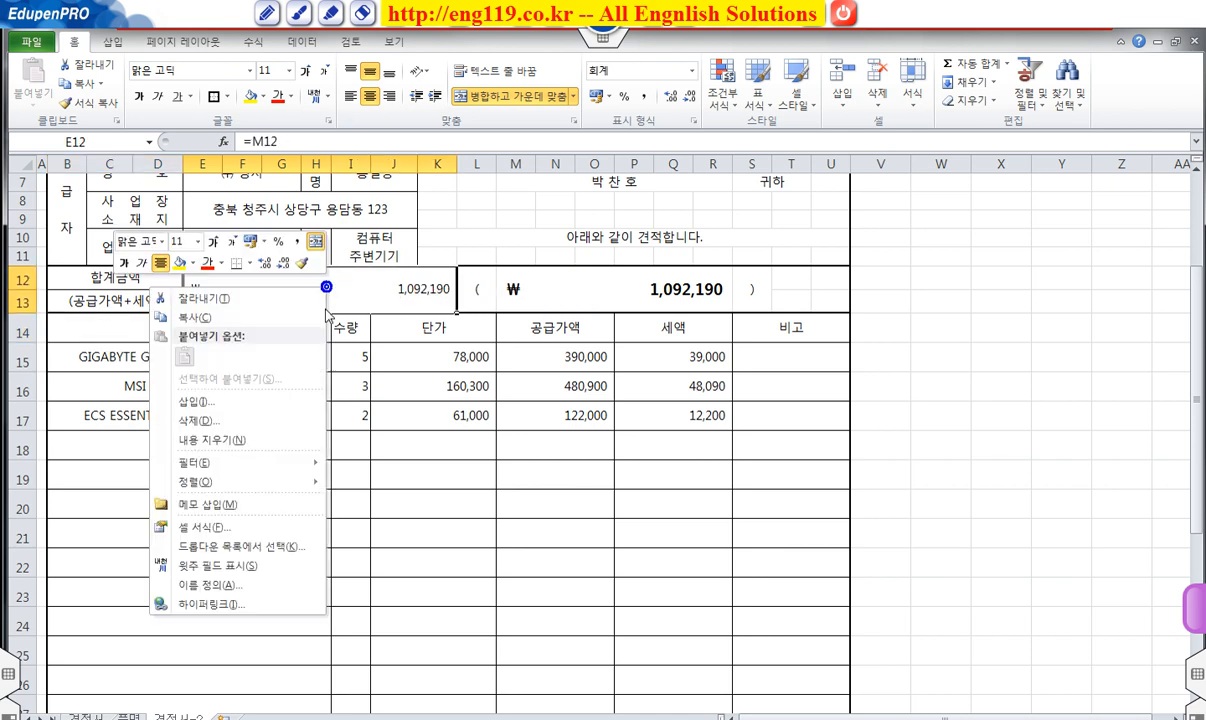
{"action": "left_click", "coordinate": [250, 524]}
{"action": "left_click_drag", "start_coordinate": [283, 344], "coordinate": [646, 283]}
{"action": "left_click", "coordinate": [410, 438]}
{"action": "left_click", "coordinate": [522, 442]}
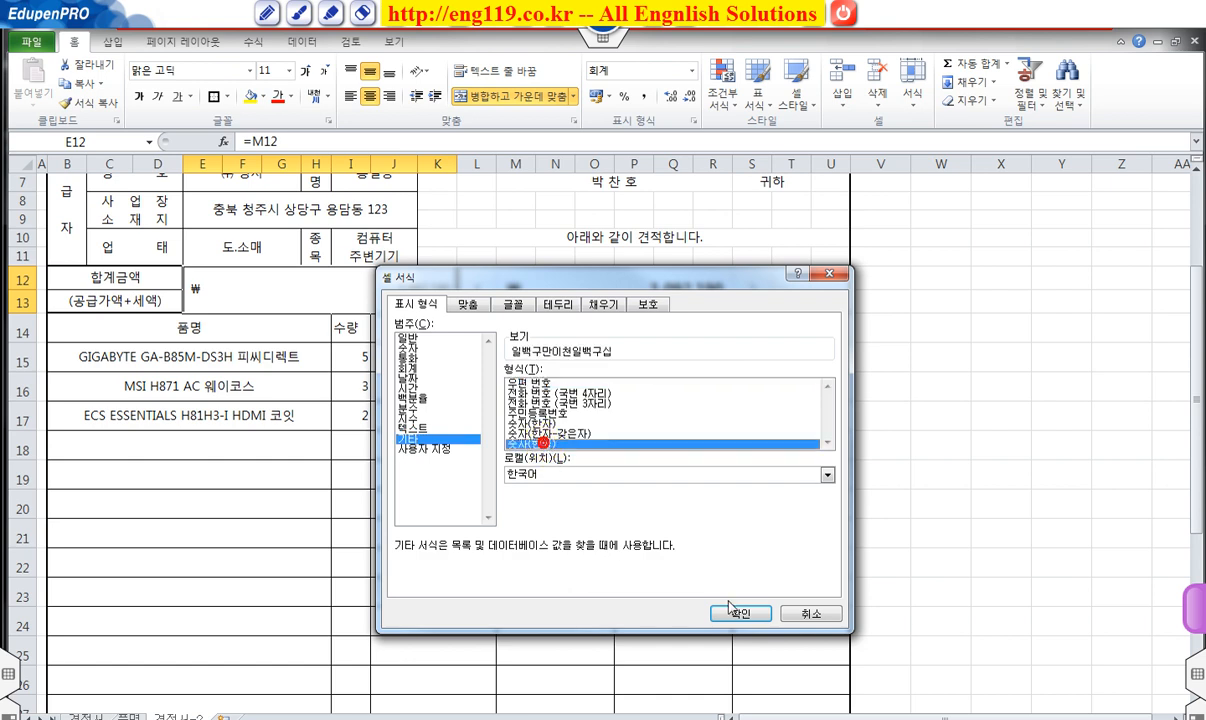
{"action": "left_click", "coordinate": [740, 613]}
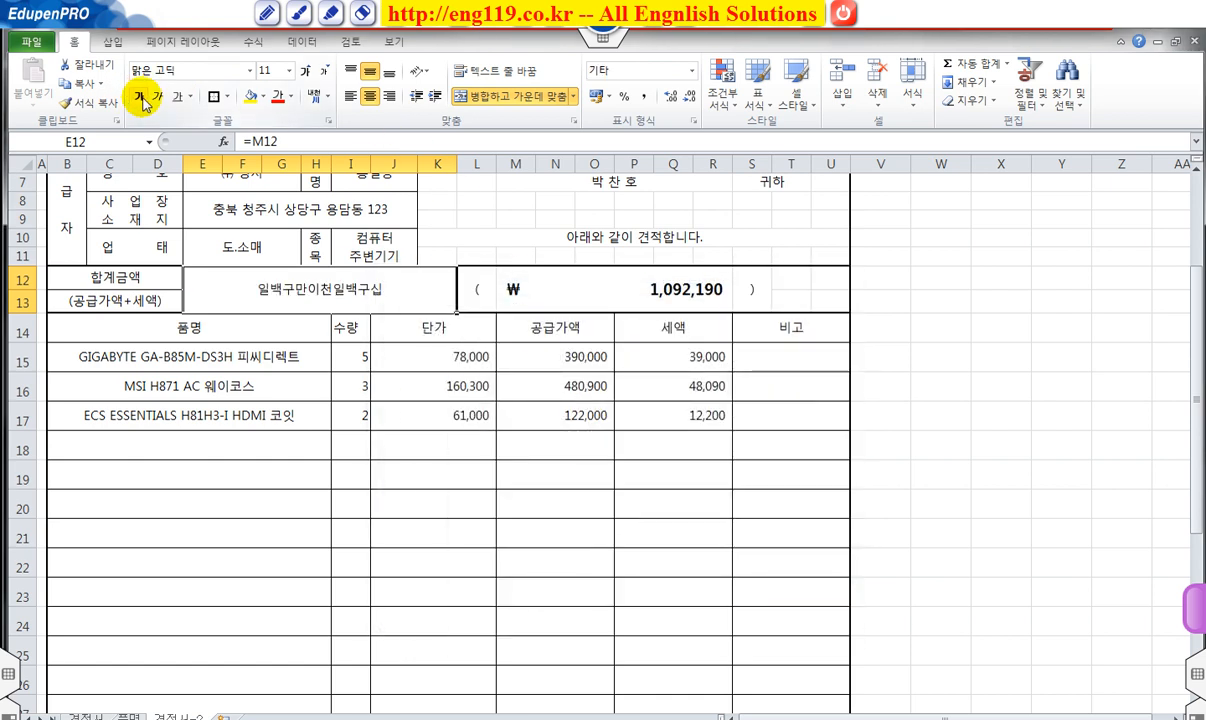
Make the spelled-out total in E12 bold and larger.
{"action": "left_click", "coordinate": [302, 72]}
{"action": "left_click", "coordinate": [302, 72]}
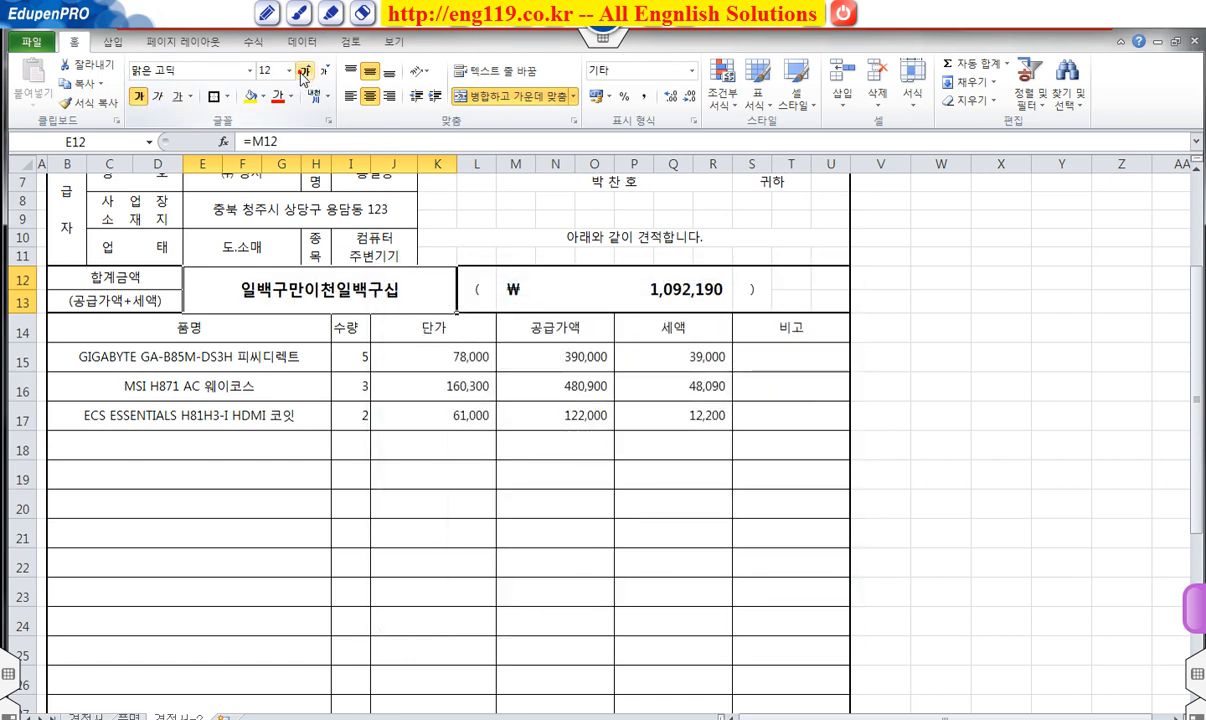
{"action": "left_click", "coordinate": [546, 482]}
{"action": "scroll", "coordinate": [556, 491], "scroll_direction": "down", "scroll_amount": 2}
{"action": "scroll", "coordinate": [556, 491], "scroll_direction": "up", "scroll_amount": 4}
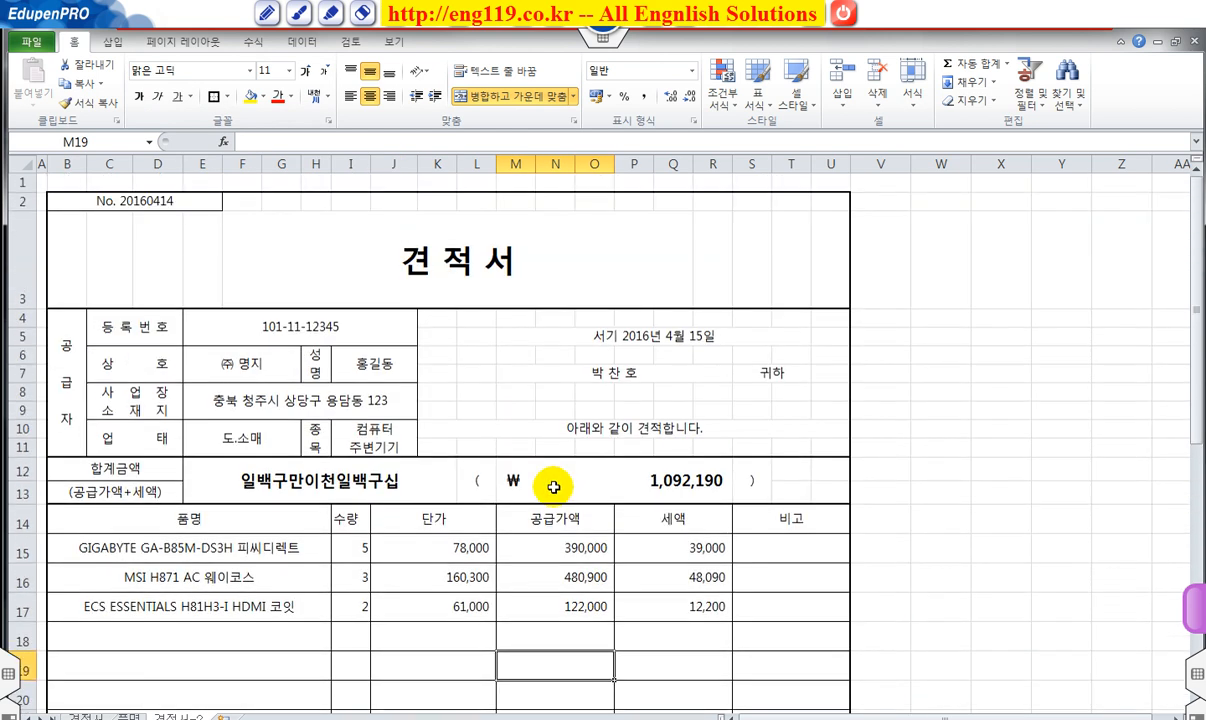
{"action": "scroll", "coordinate": [545, 475], "scroll_direction": "down", "scroll_amount": 2}
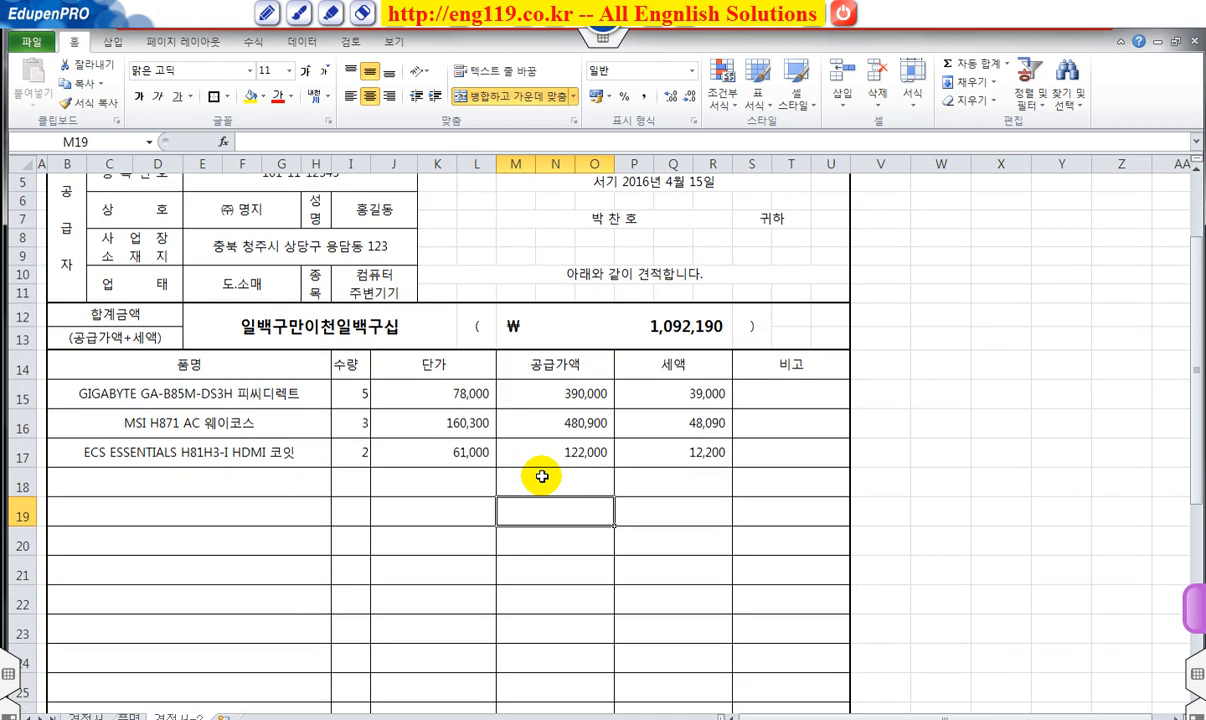